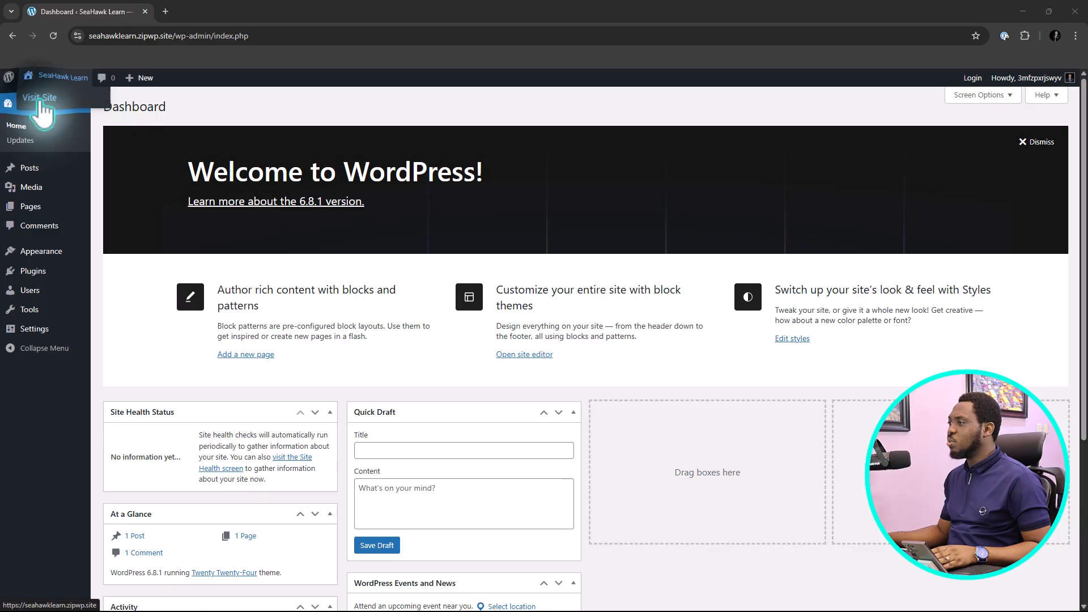
View the live SeaHawk Learn site in a separate tab and return to the admin dashboard
right_click(41, 101)
click(85, 112)
click(165, 14)
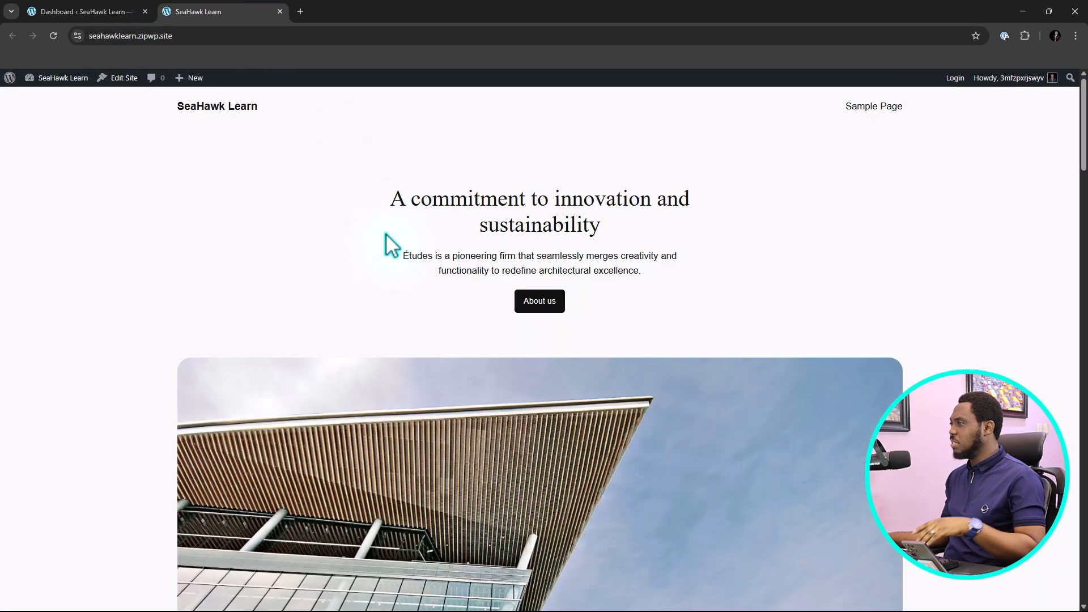
click(91, 23)
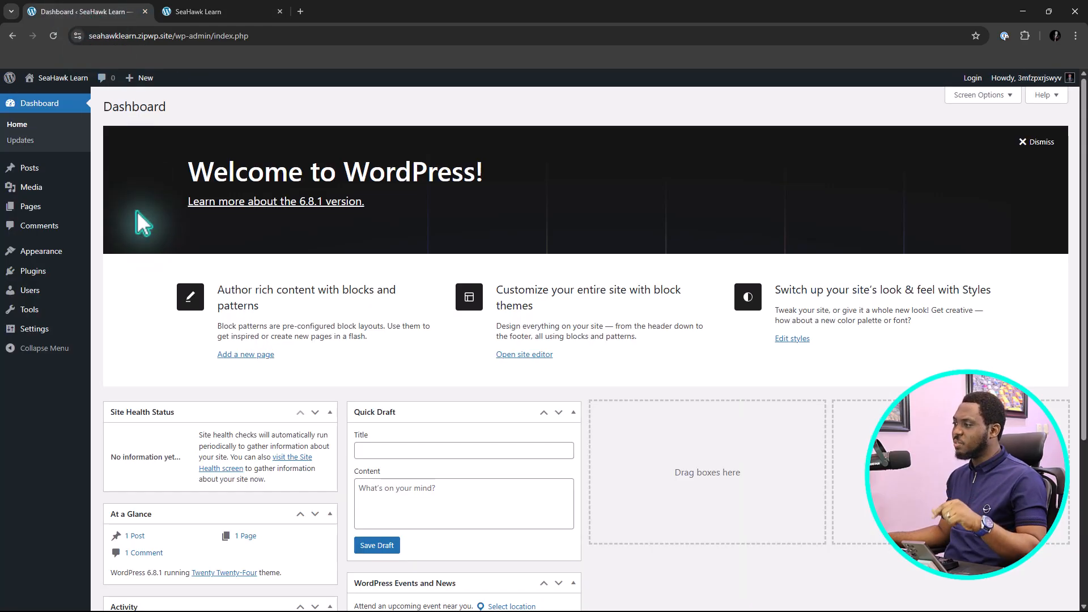
Install the Astra theme from the popular WordPress themes and activate it
mouse_move(49, 256)
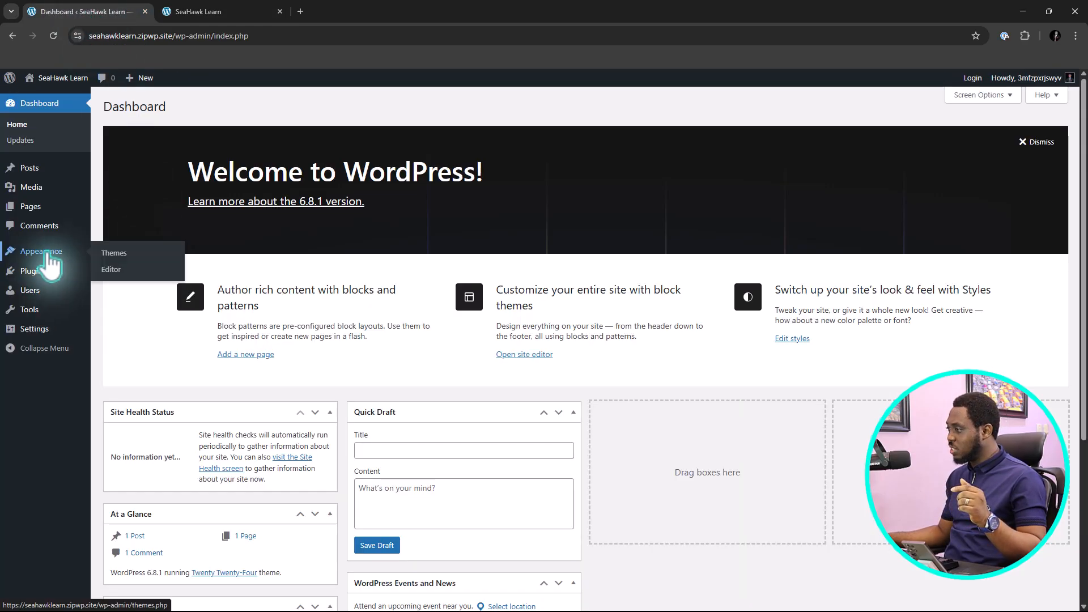
click(113, 254)
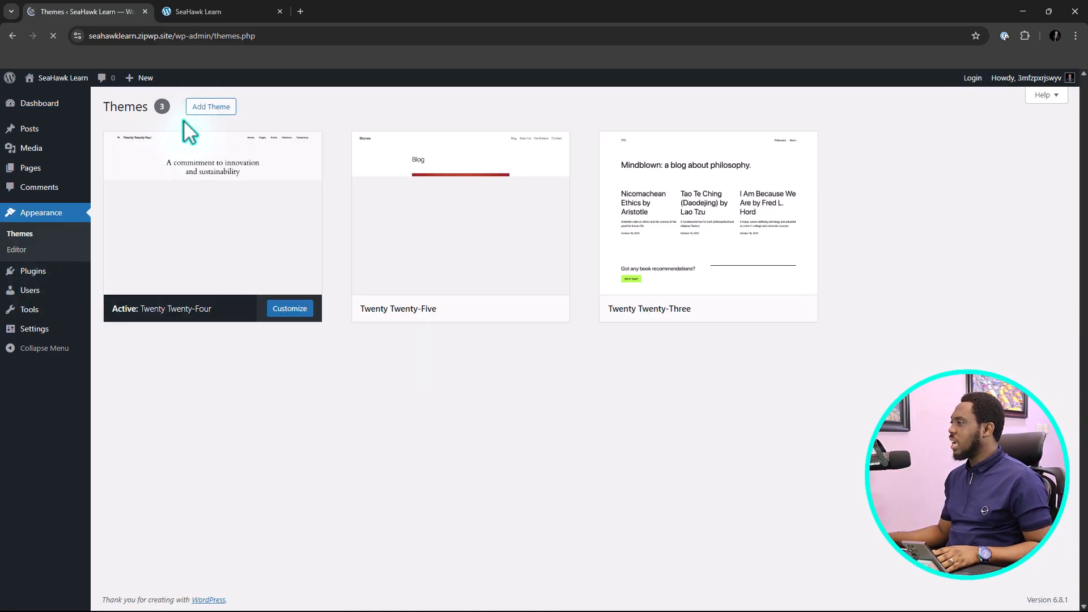
click(205, 109)
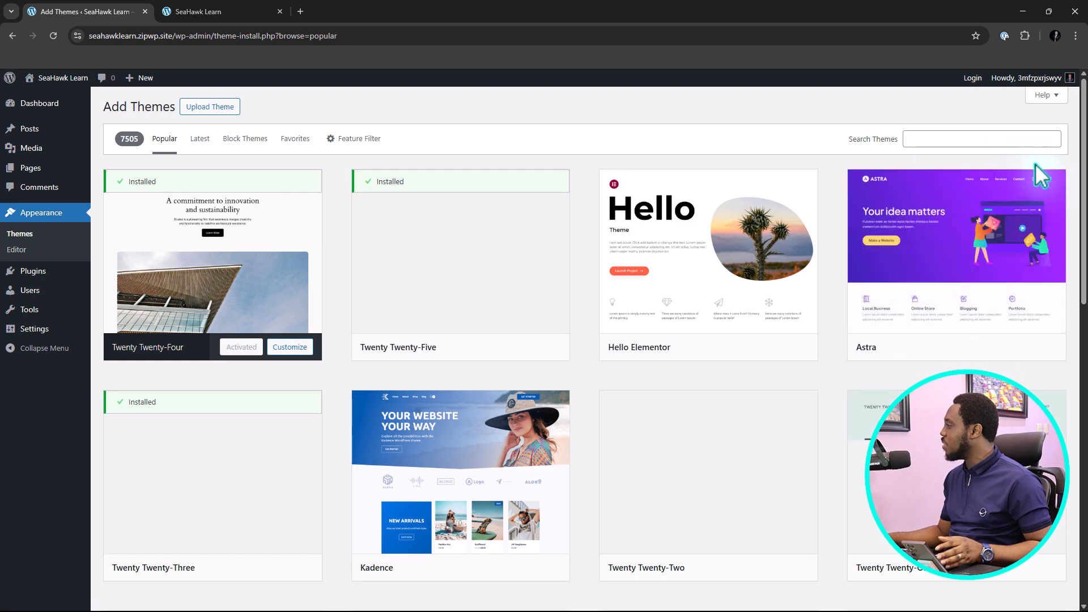
click(998, 348)
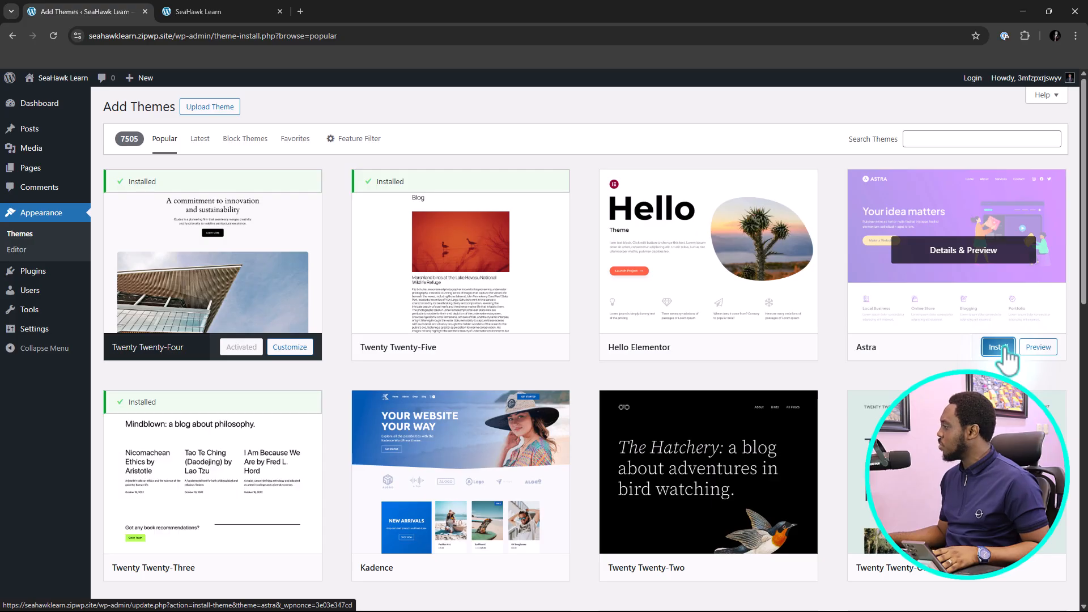
click(987, 355)
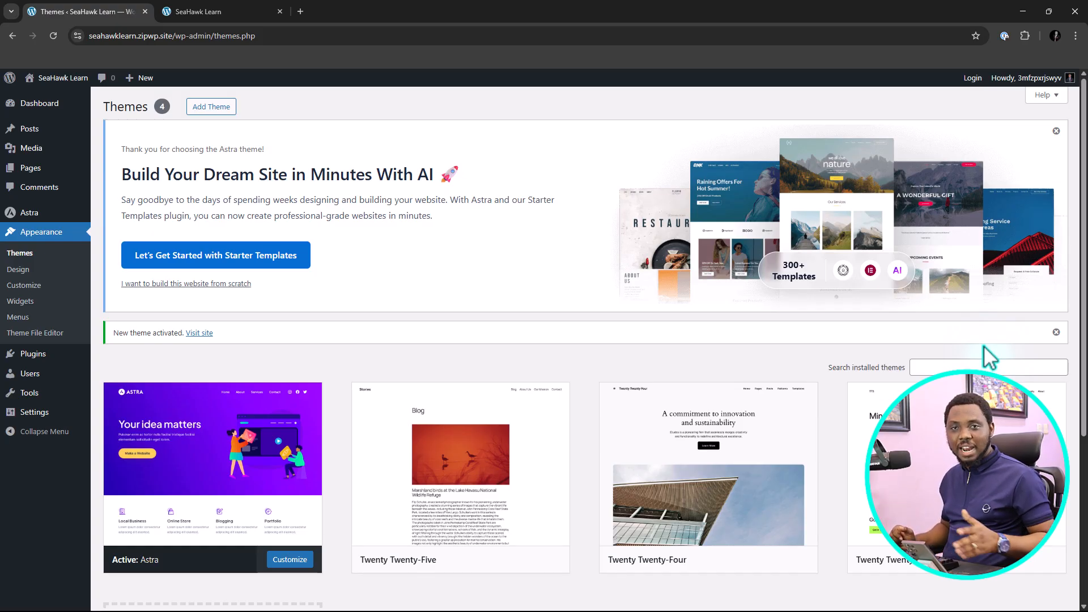
Delete the inactive Twenty Twenty-Four and Twenty Twenty-Five themes from the installed themes
scroll(985, 356, down, 1)
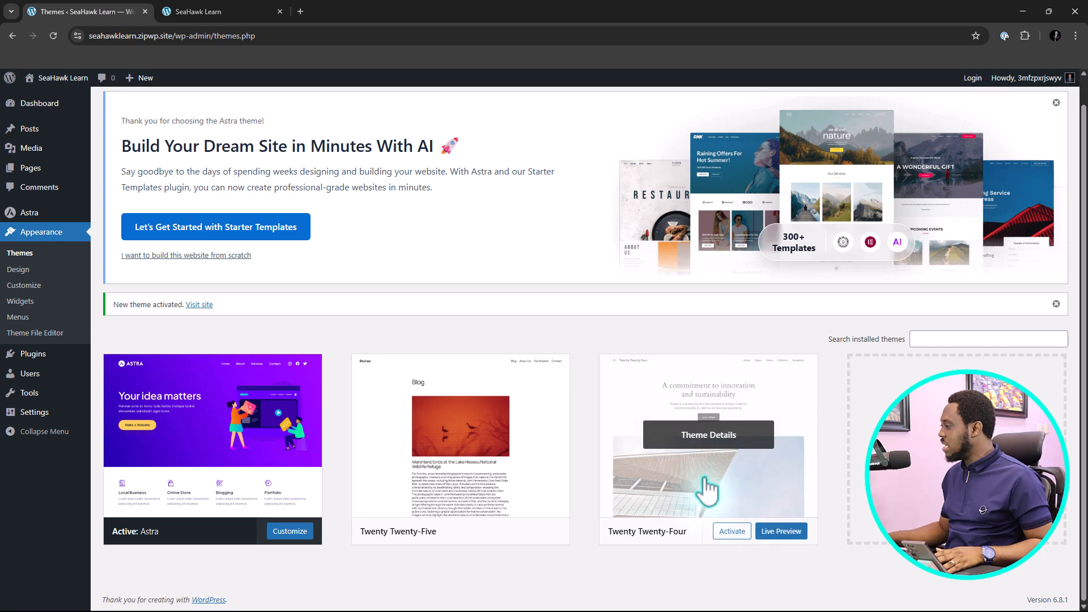
click(700, 432)
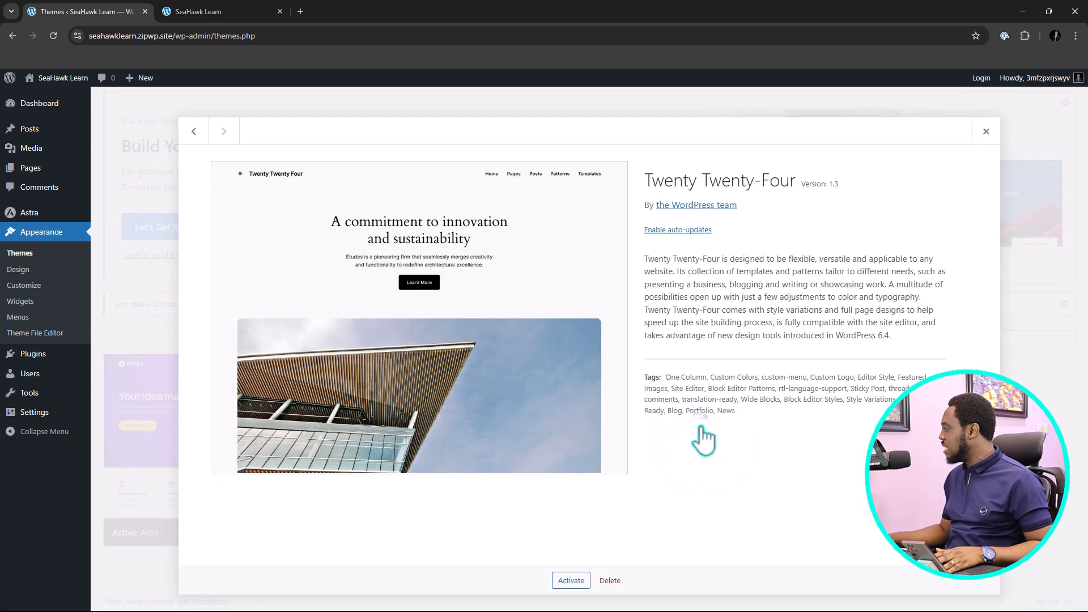
click(610, 580)
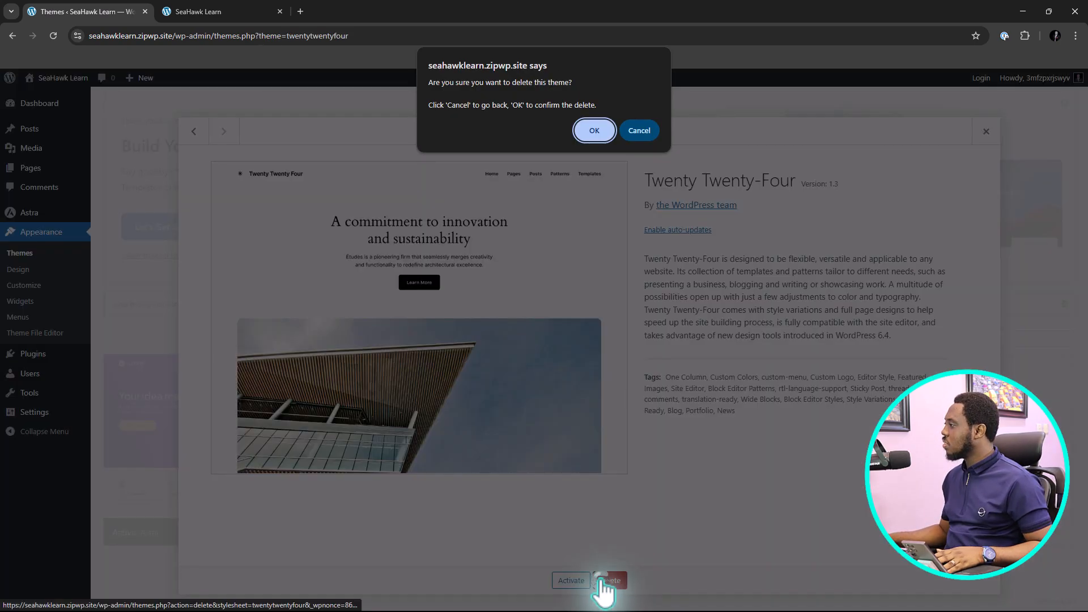
click(593, 129)
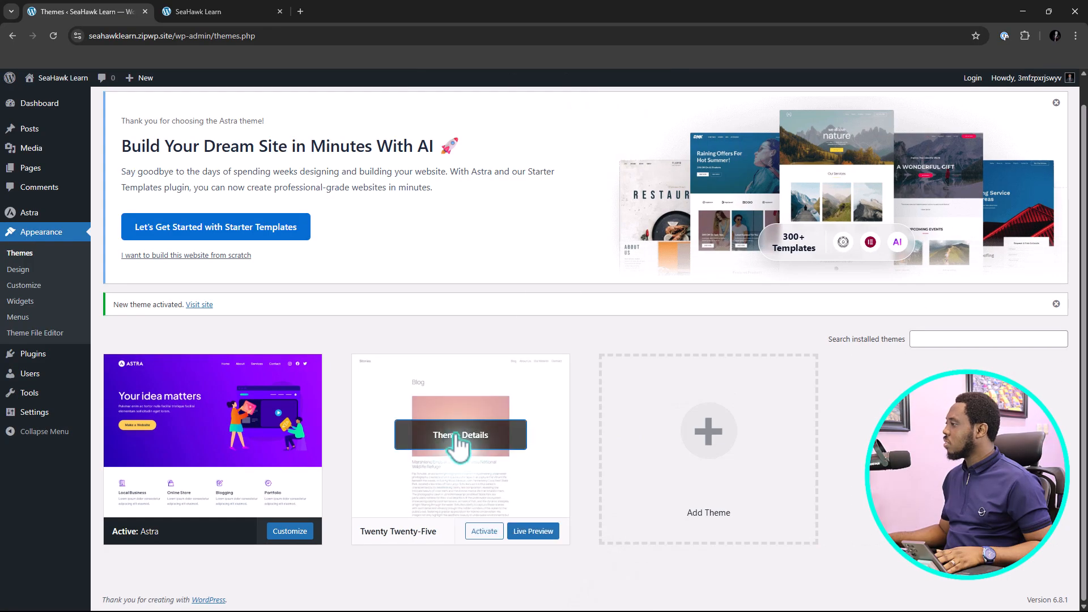
click(444, 440)
click(617, 579)
click(594, 132)
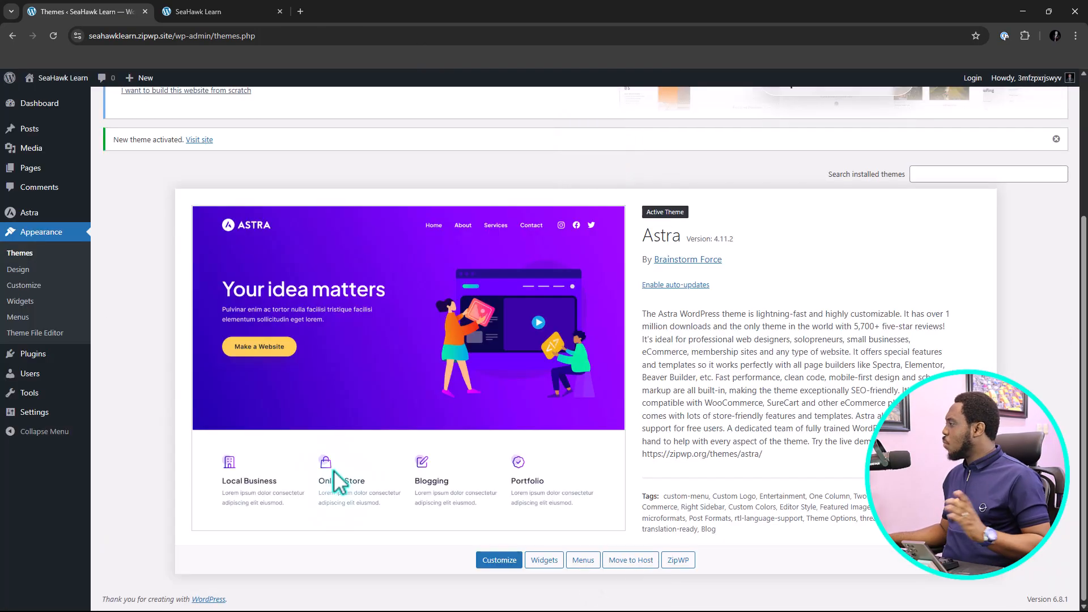
Start Astra's Starter Templates setup using Classic Starter Templates with the Block Editor as page builder
scroll(335, 481, up, 3)
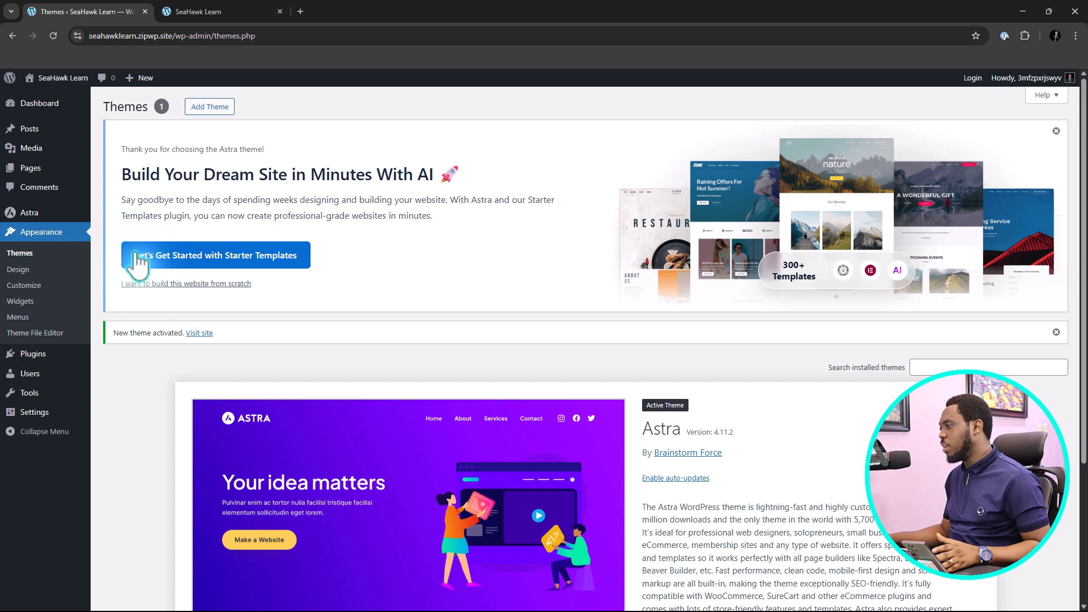
click(221, 259)
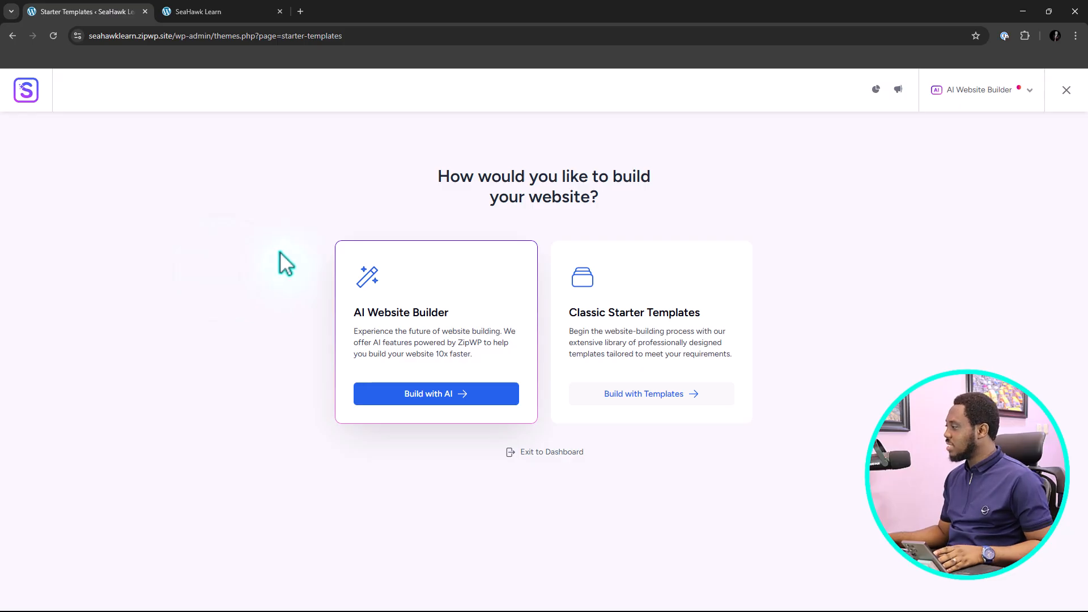
click(662, 400)
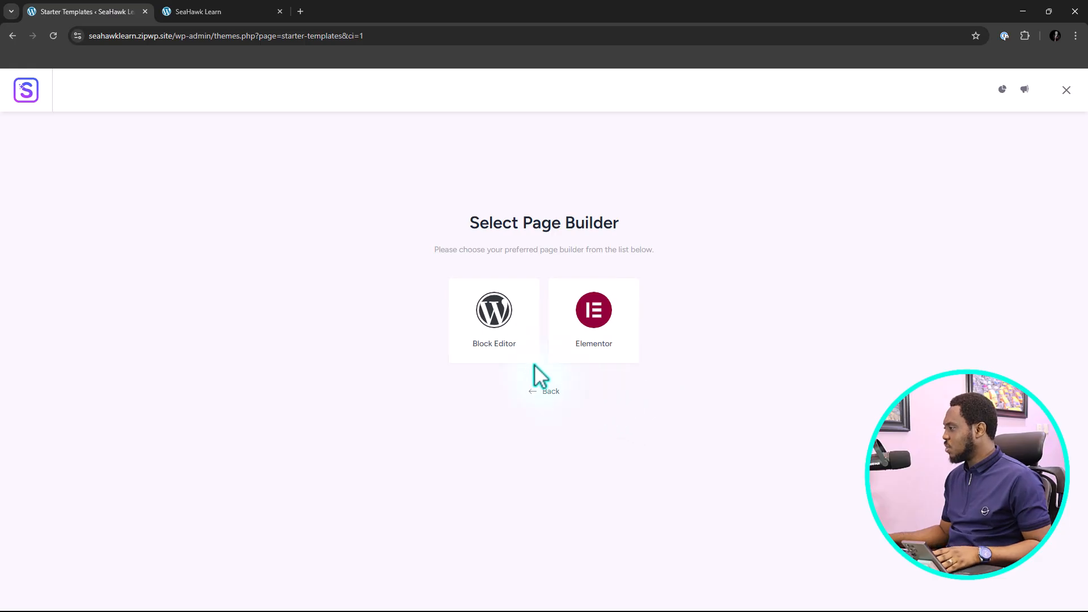
click(492, 320)
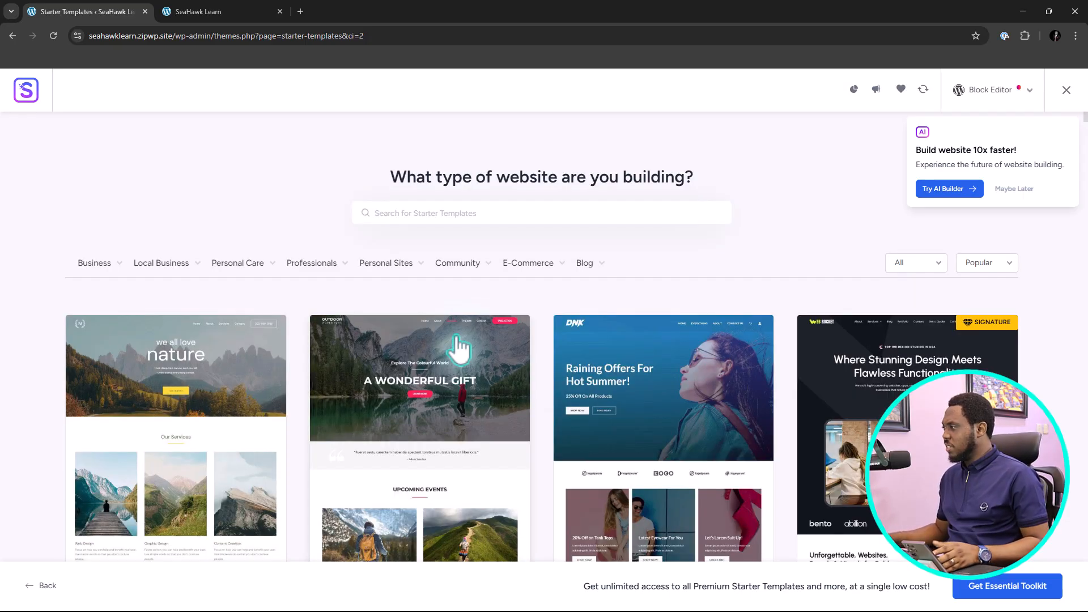
Browse the starter template library and filter it to the Travel Blog category
scroll(501, 344, down, 1)
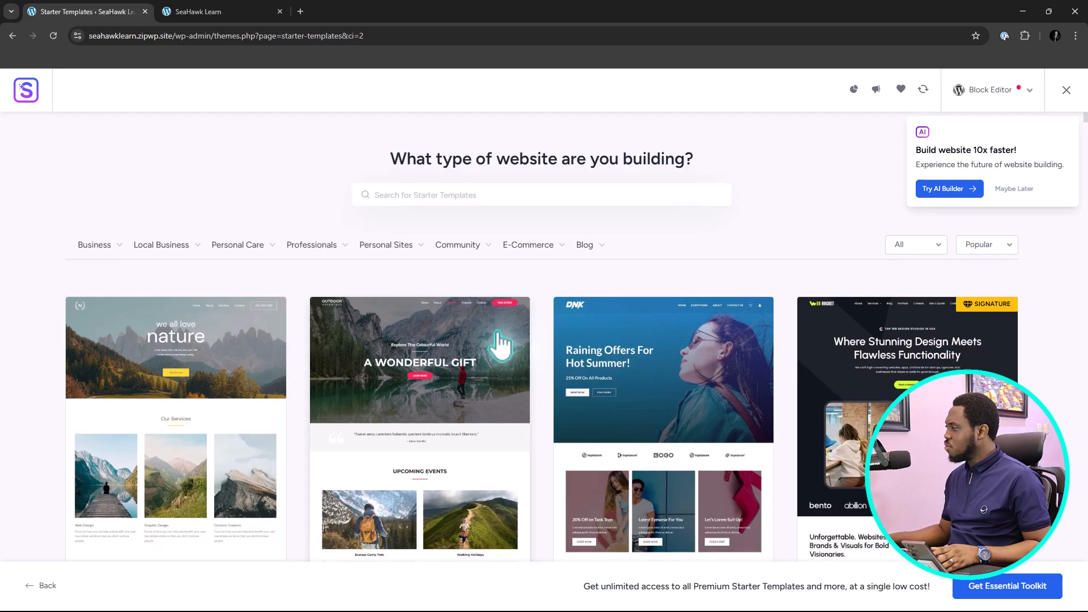
scroll(501, 343, down, 8)
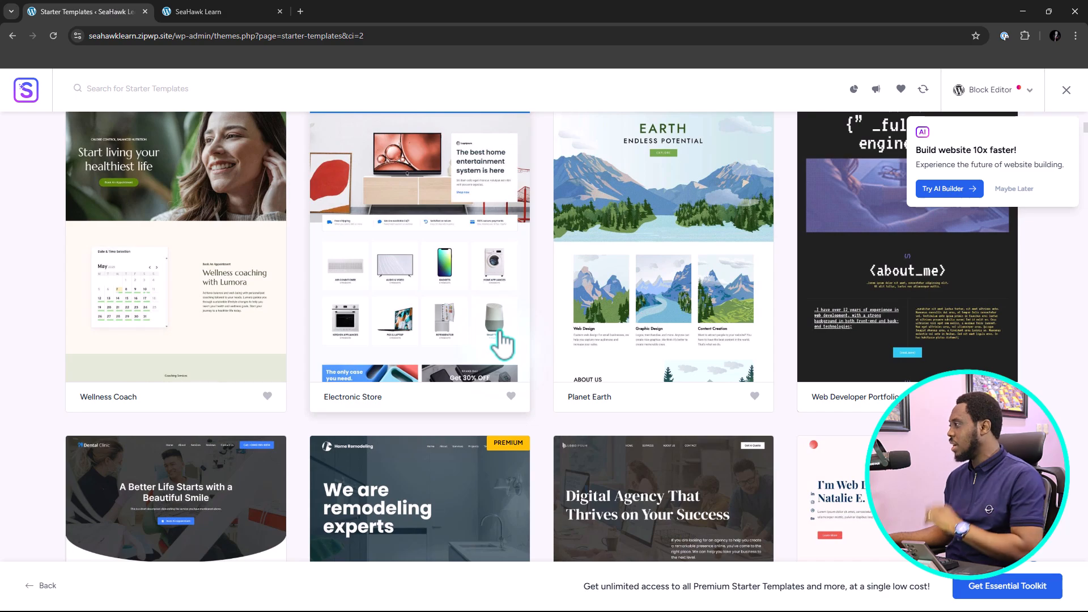
scroll(513, 357, down, 4)
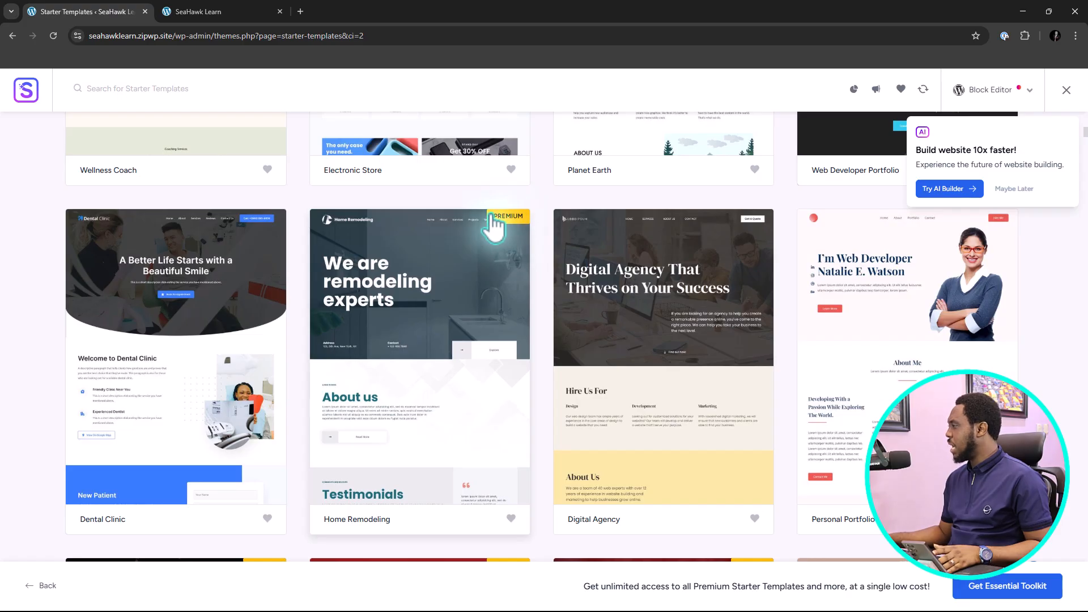
scroll(547, 287, up, 10)
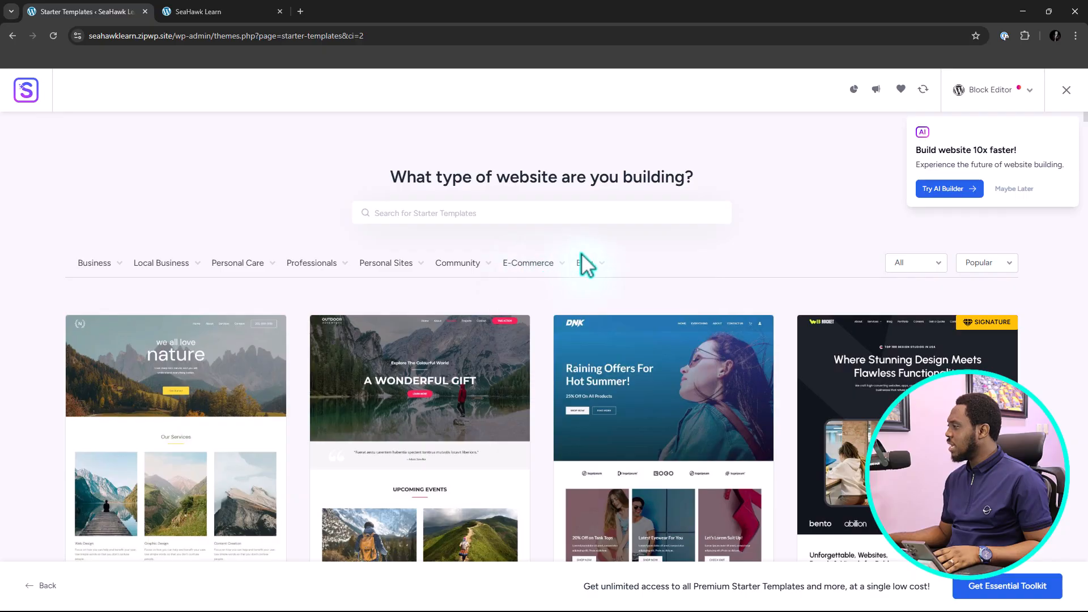
mouse_move(589, 264)
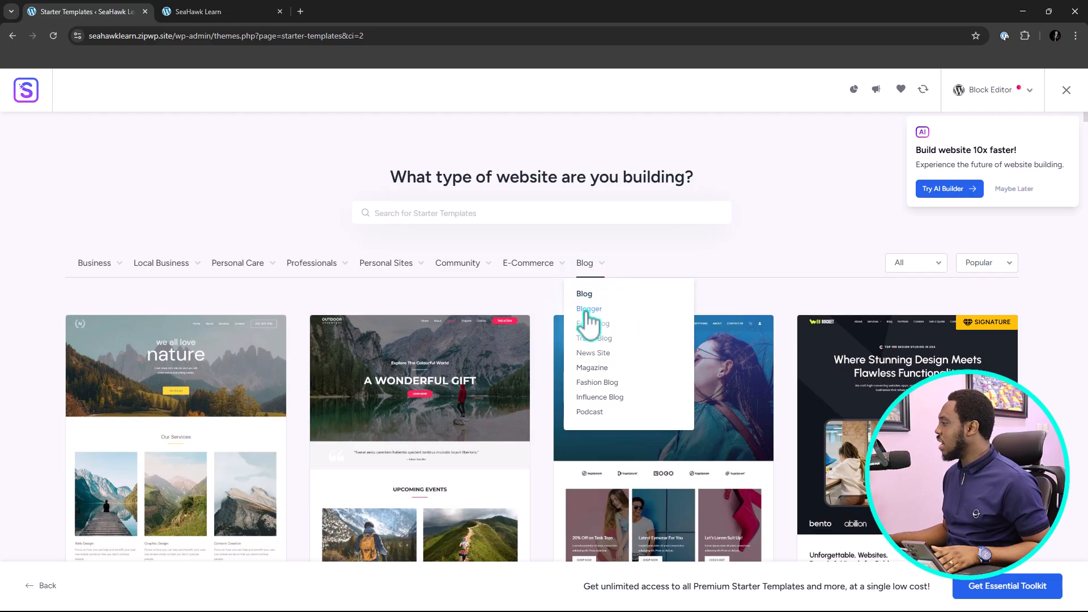
click(589, 339)
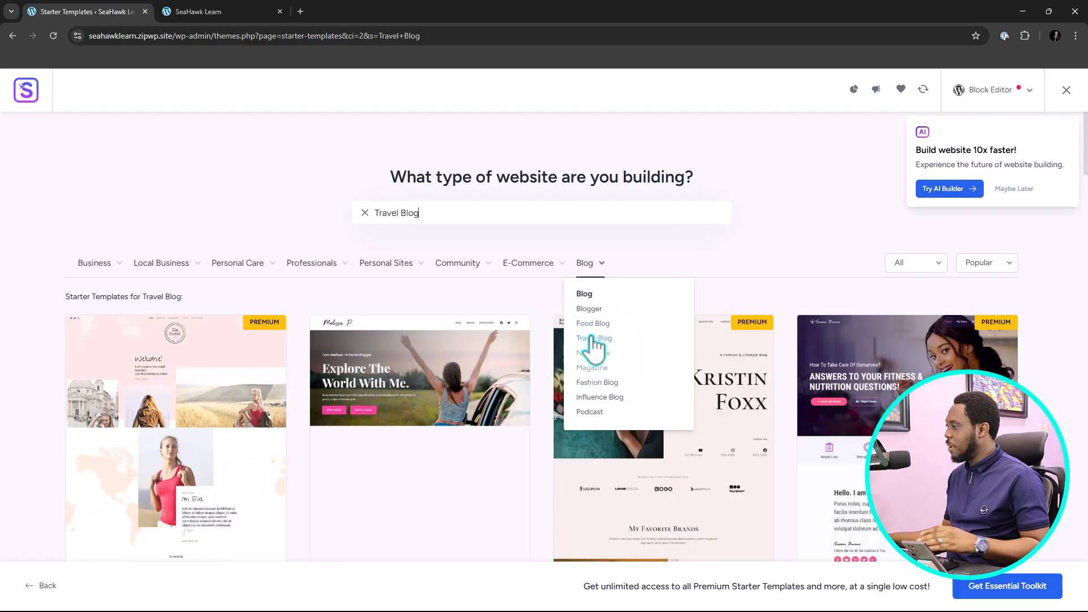
Look through the filtered templates and select the free Travel Blog template for customization
scroll(533, 289, down, 2)
scroll(533, 294, down, 1)
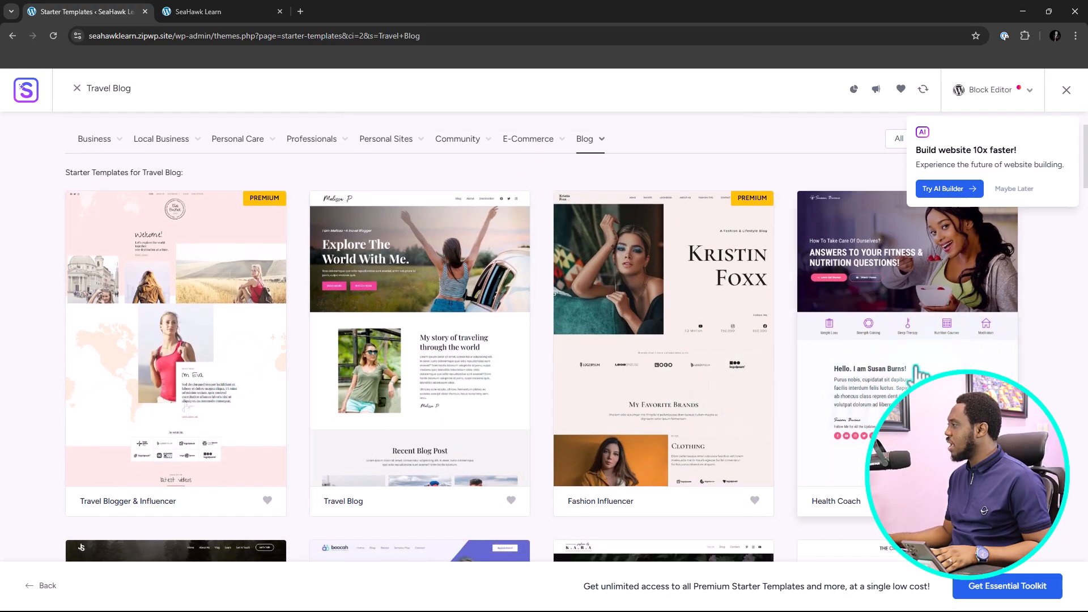
scroll(408, 340, down, 4)
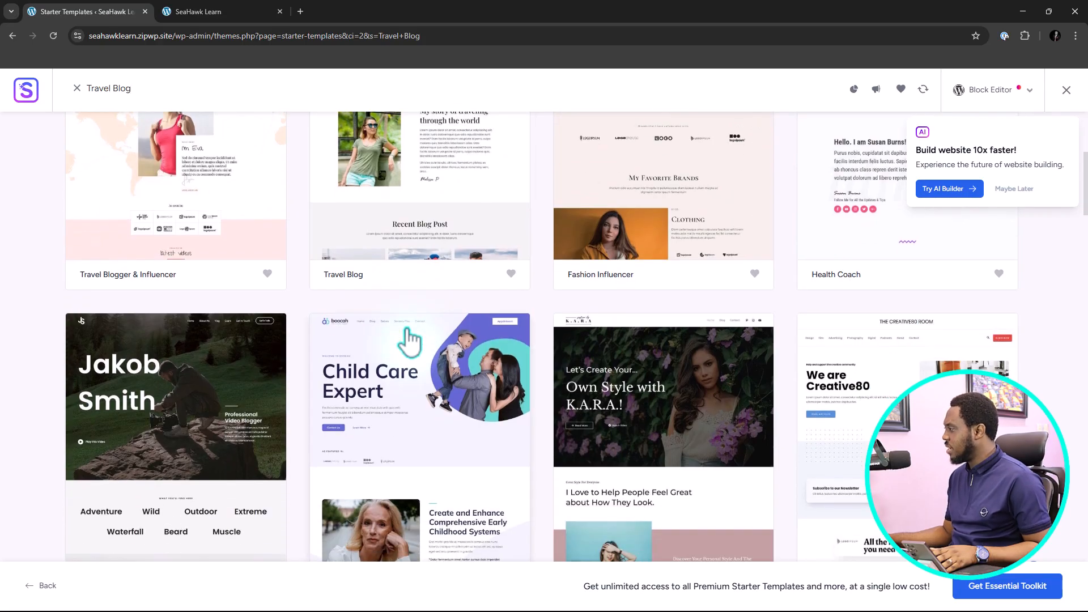
scroll(409, 342, down, 1)
scroll(284, 363, up, 5)
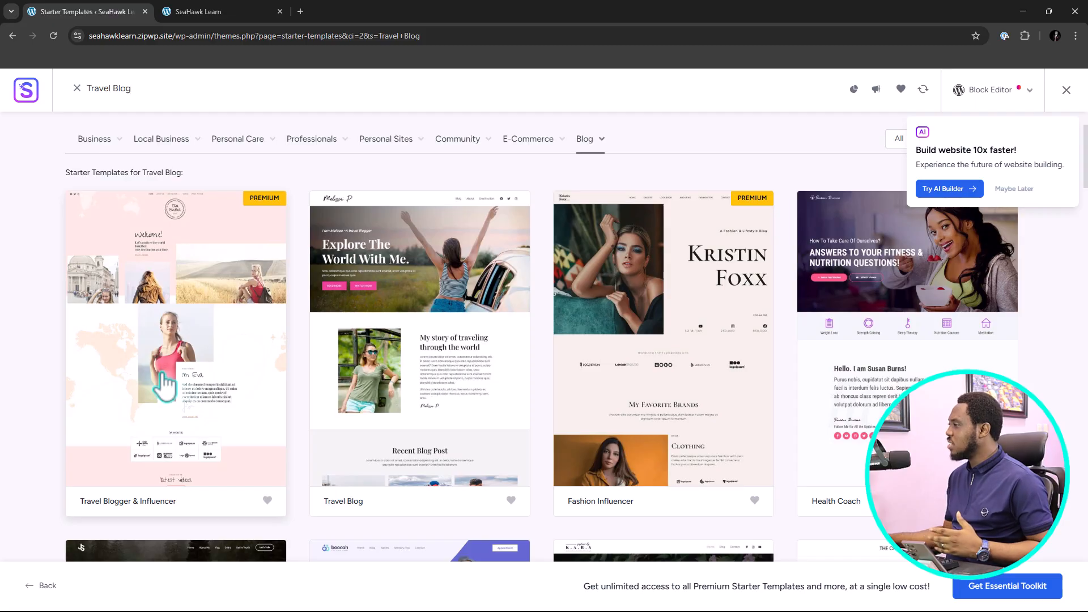
click(419, 327)
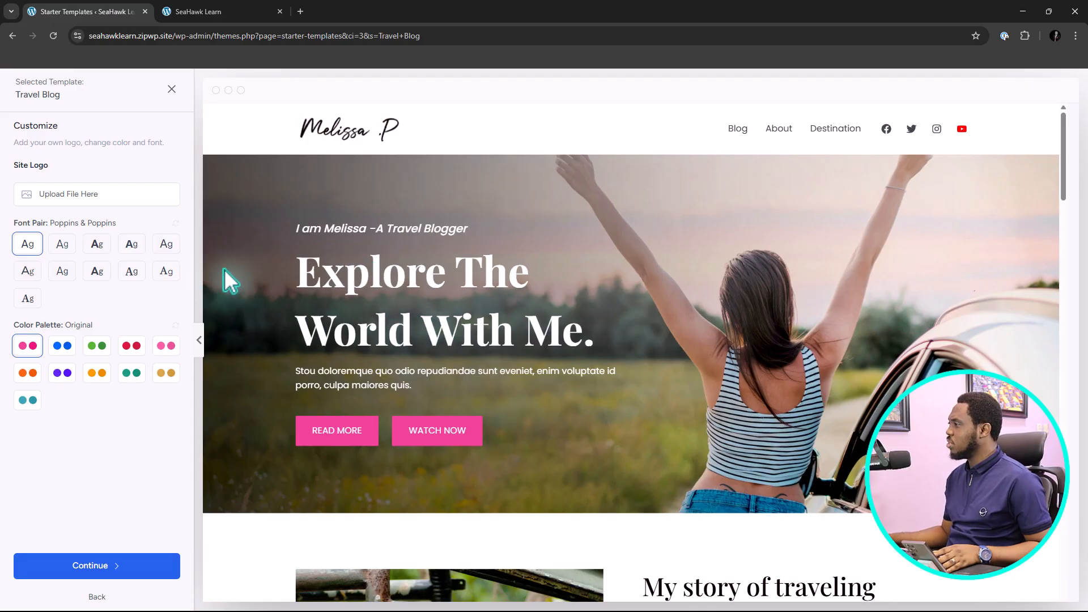
Examine the Travel Blog template's homepage preview section by section, from the hero banner down to the footer
scroll(675, 249, down, 2)
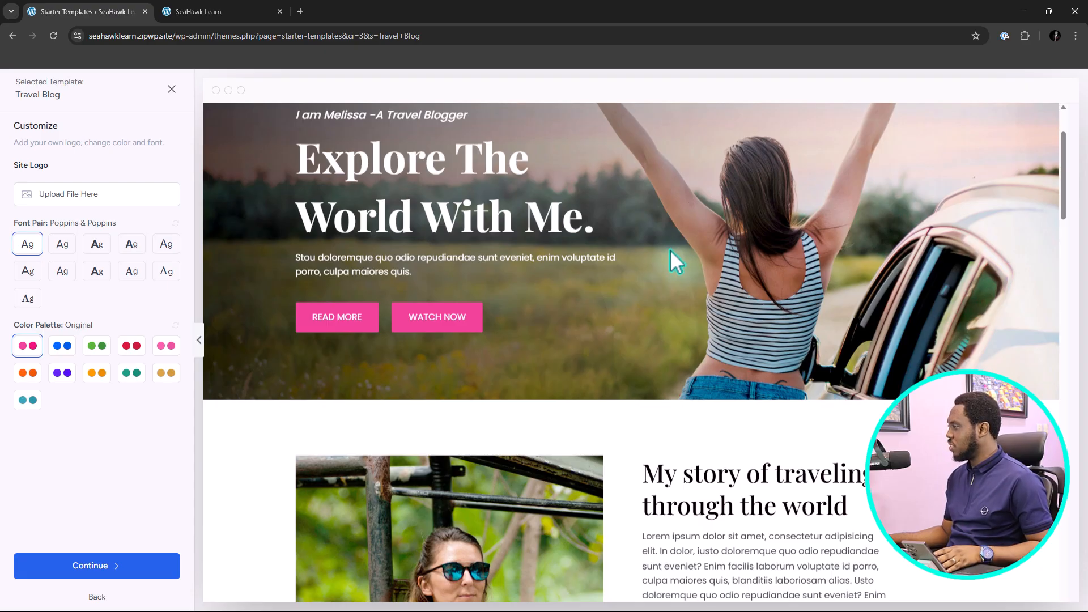
scroll(670, 249, down, 5)
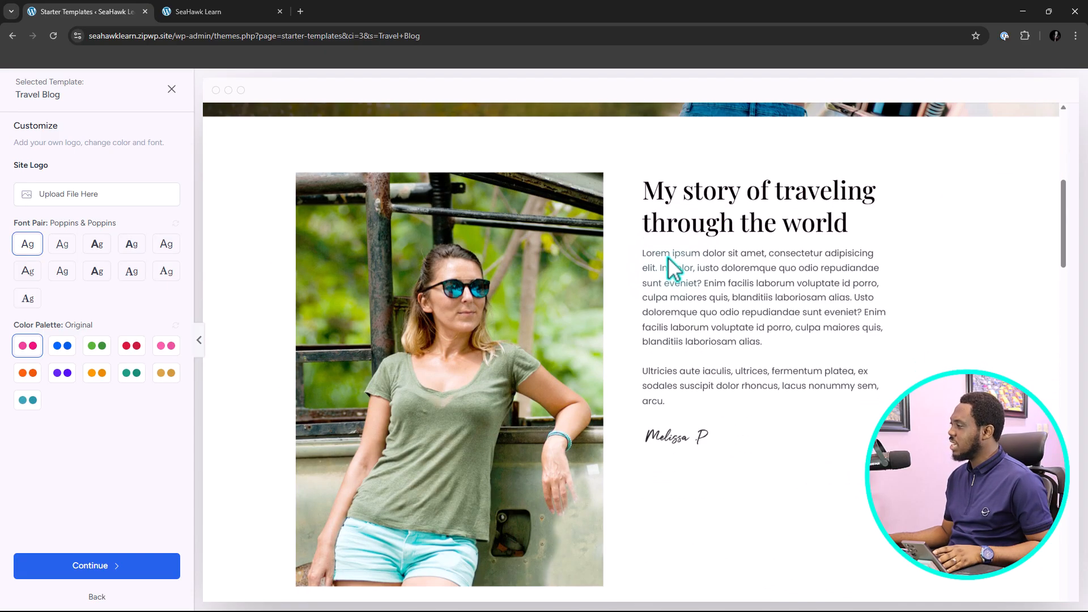
scroll(661, 269, down, 1)
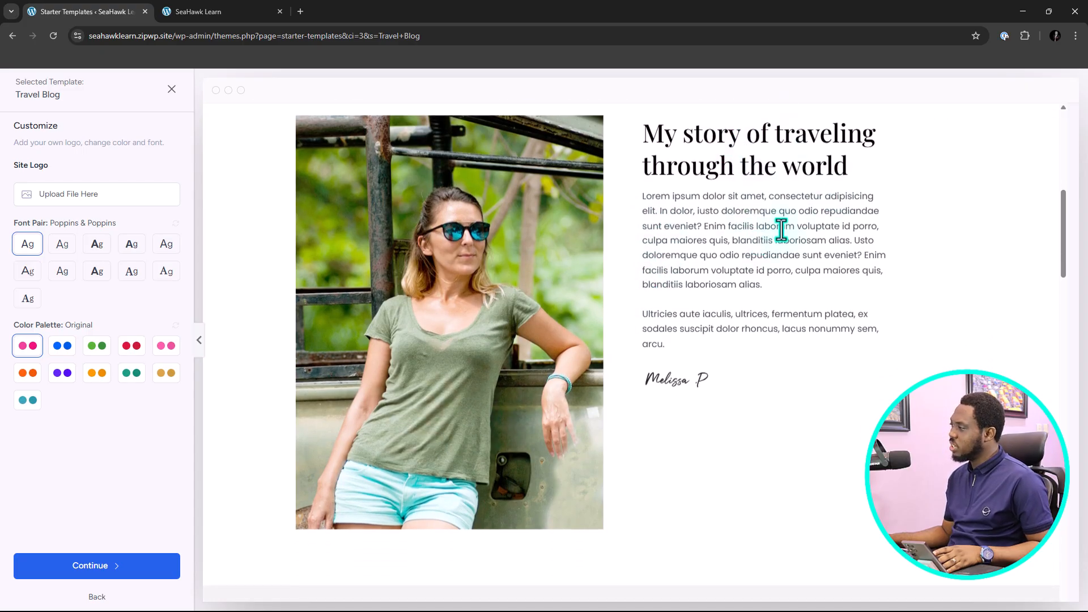
scroll(781, 231, down, 6)
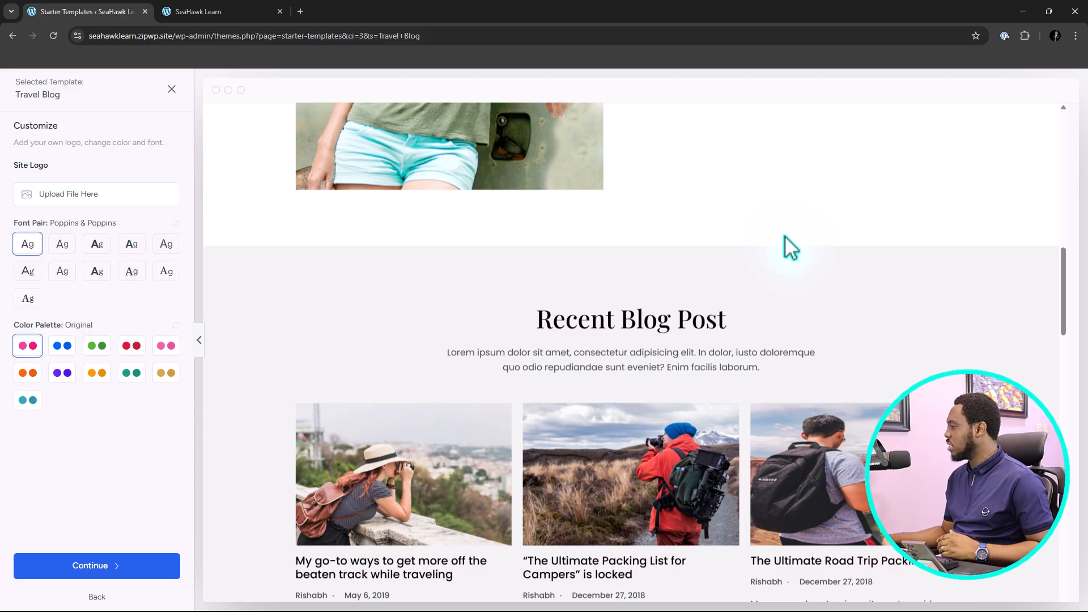
scroll(785, 236, down, 4)
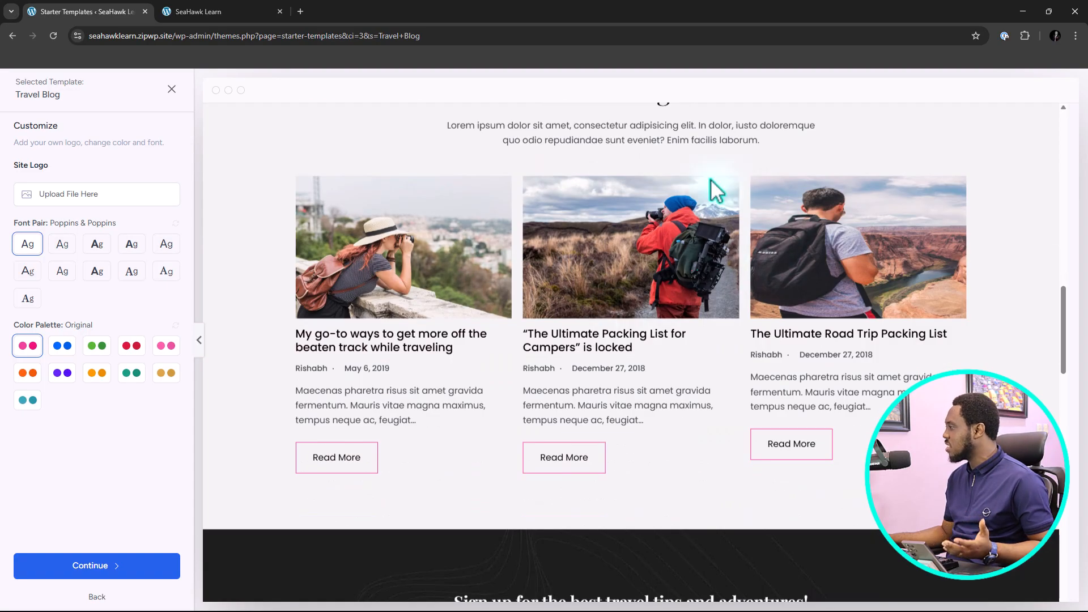
scroll(788, 221, down, 6)
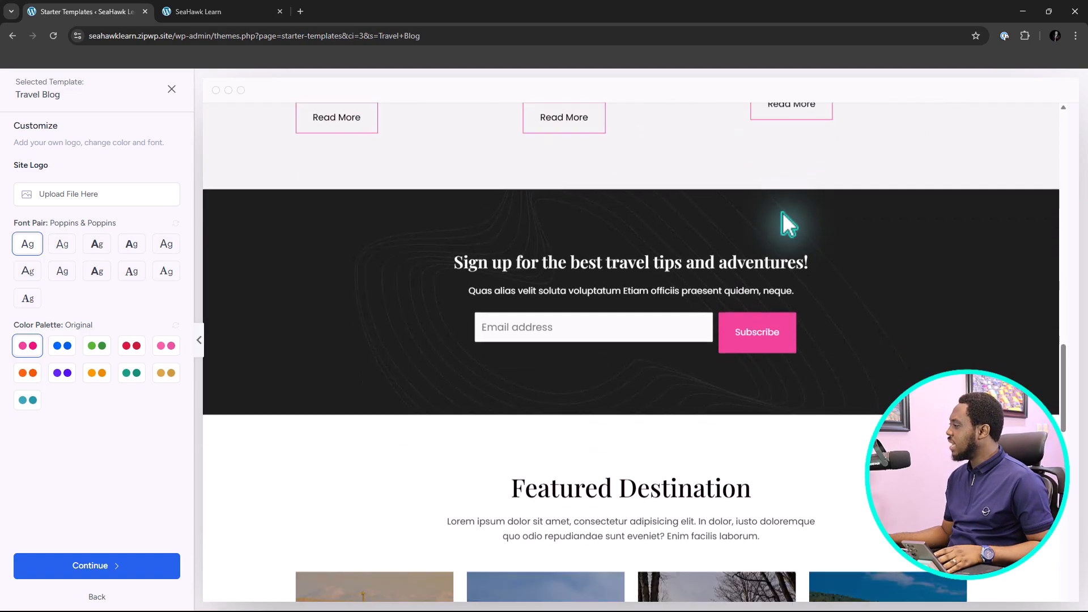
scroll(584, 298, down, 4)
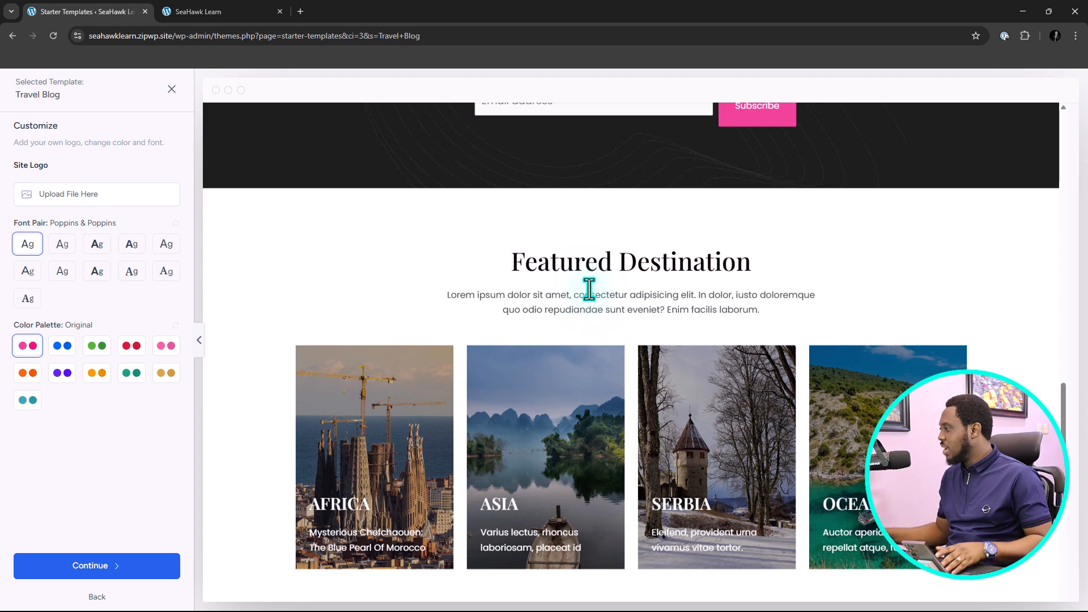
scroll(476, 291, down, 8)
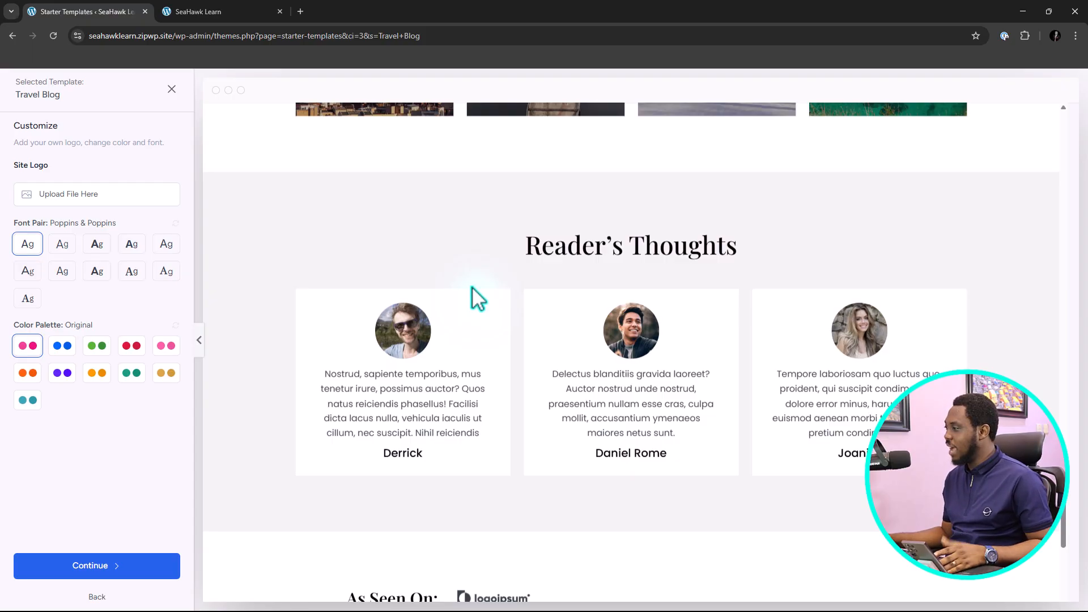
scroll(471, 287, down, 6)
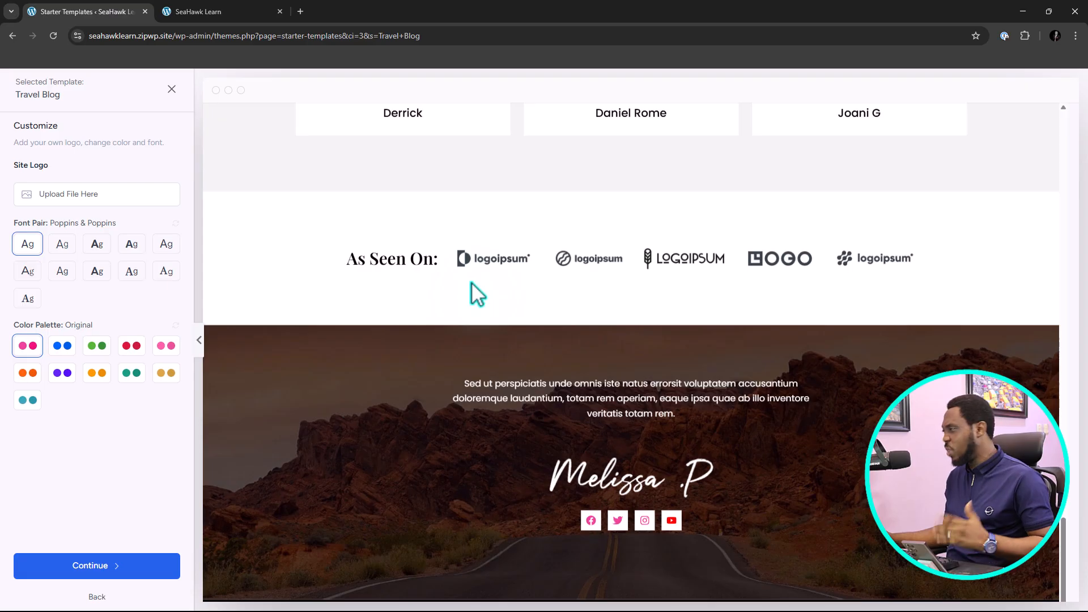
Look over the remaining homepage preview down to the footer, then go back up to the hero banner
scroll(417, 271, down, 1)
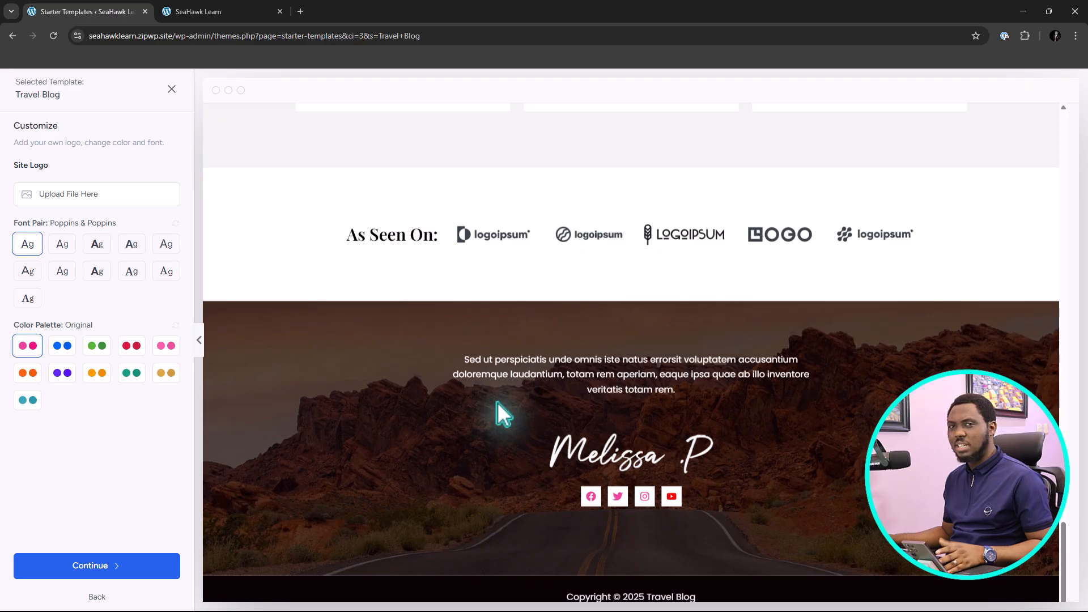
scroll(470, 461, up, 1)
scroll(470, 462, up, 15)
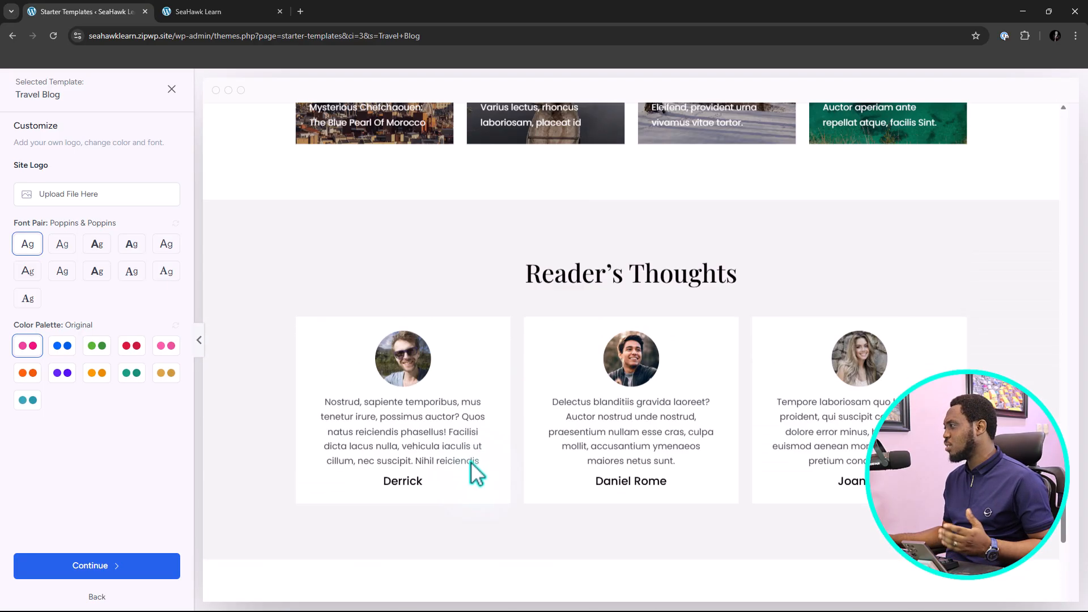
scroll(471, 461, up, 10)
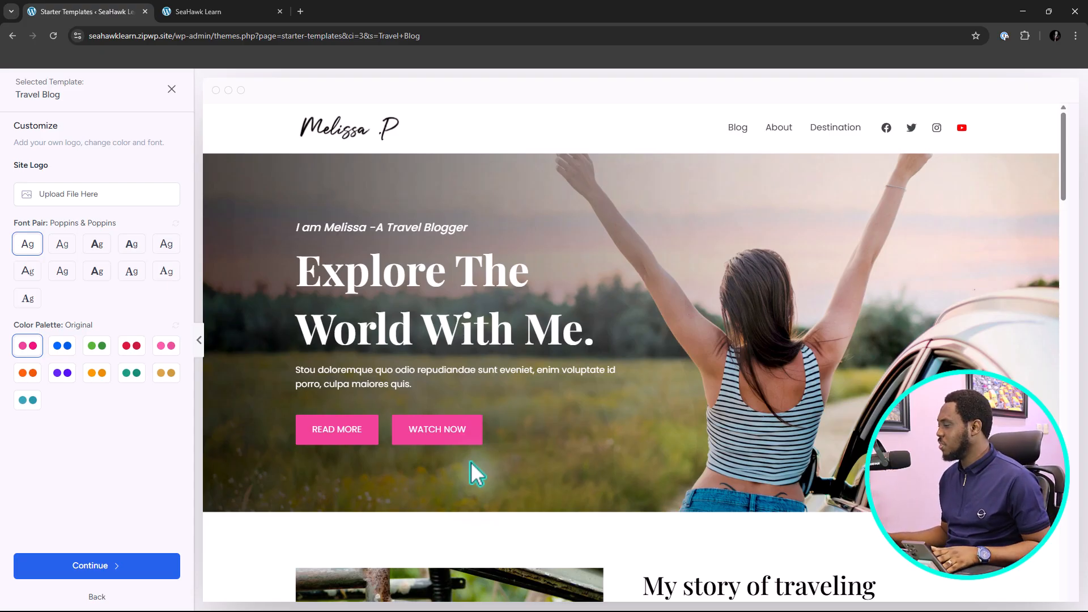
scroll(470, 461, up, 1)
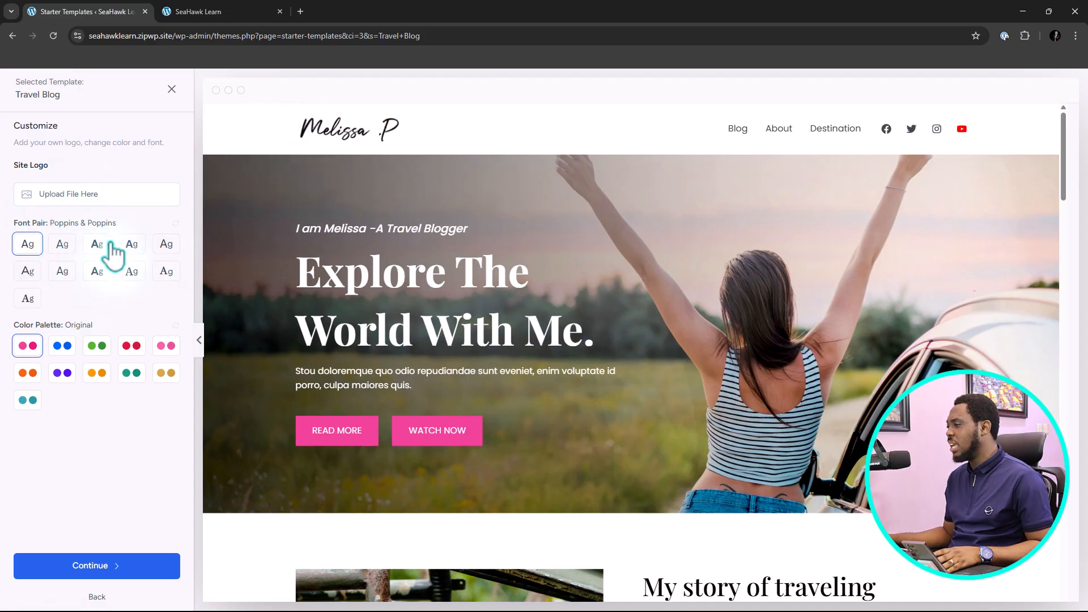
Try out the alternative color palettes on the template preview, including blue, green, pink, gold, teal and purple
click(64, 351)
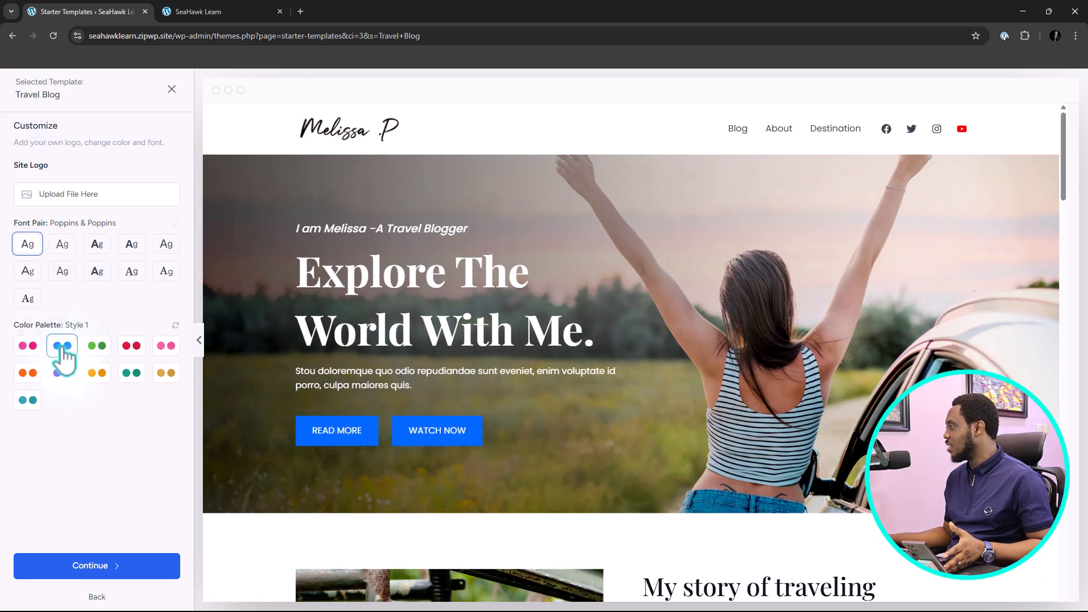
scroll(338, 287, down, 15)
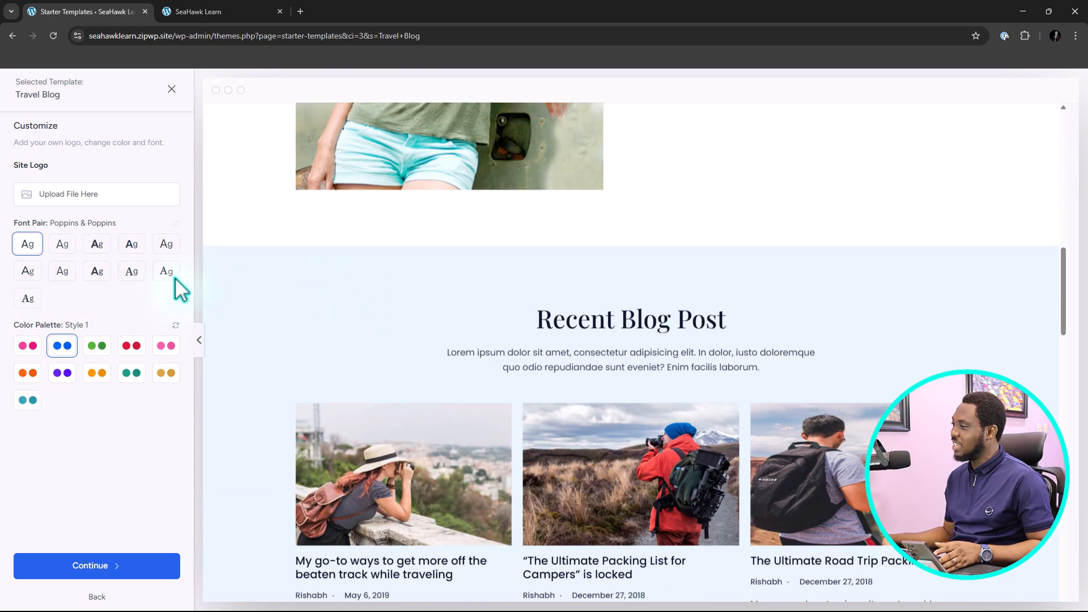
click(97, 347)
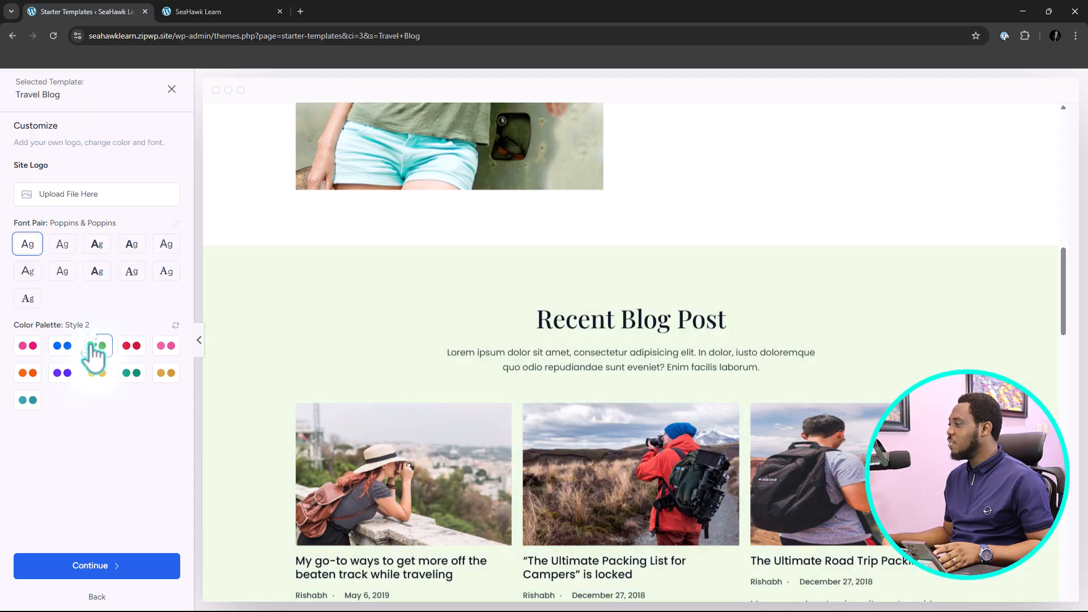
click(130, 347)
click(168, 346)
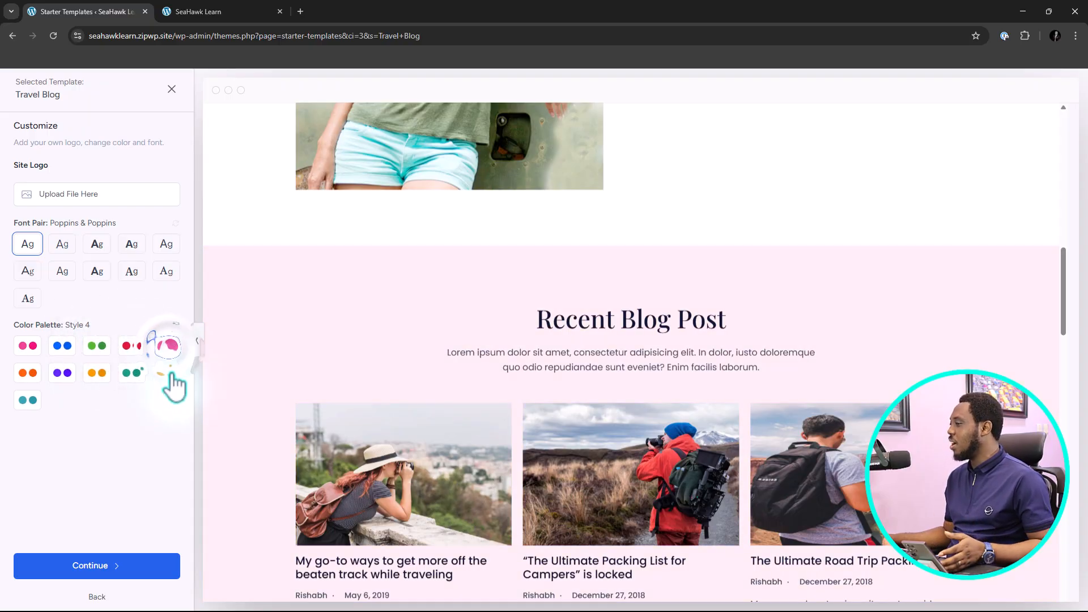
click(168, 373)
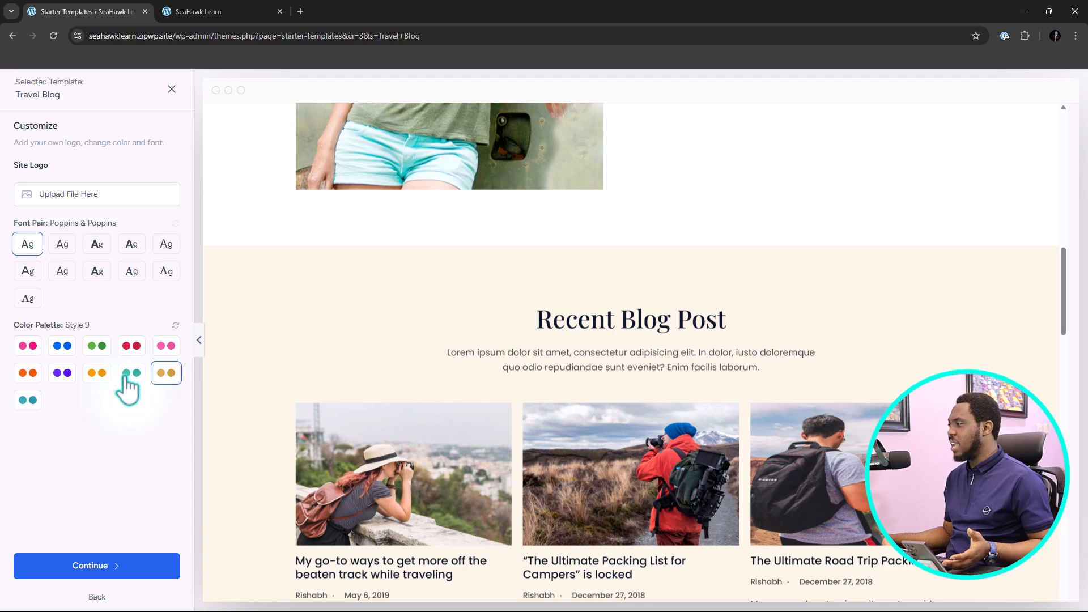
click(127, 377)
click(97, 376)
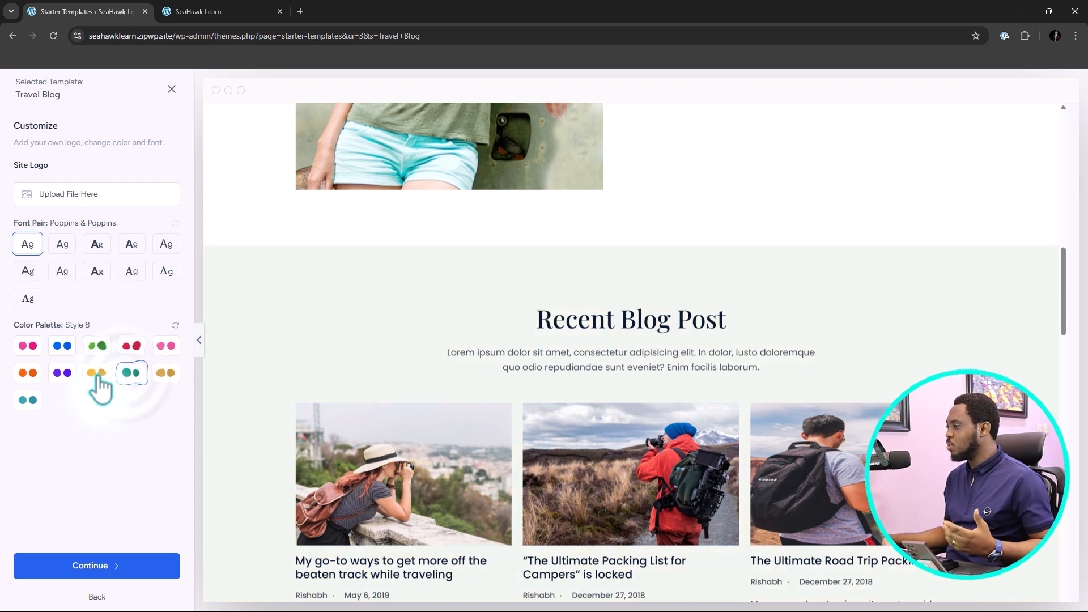
click(61, 374)
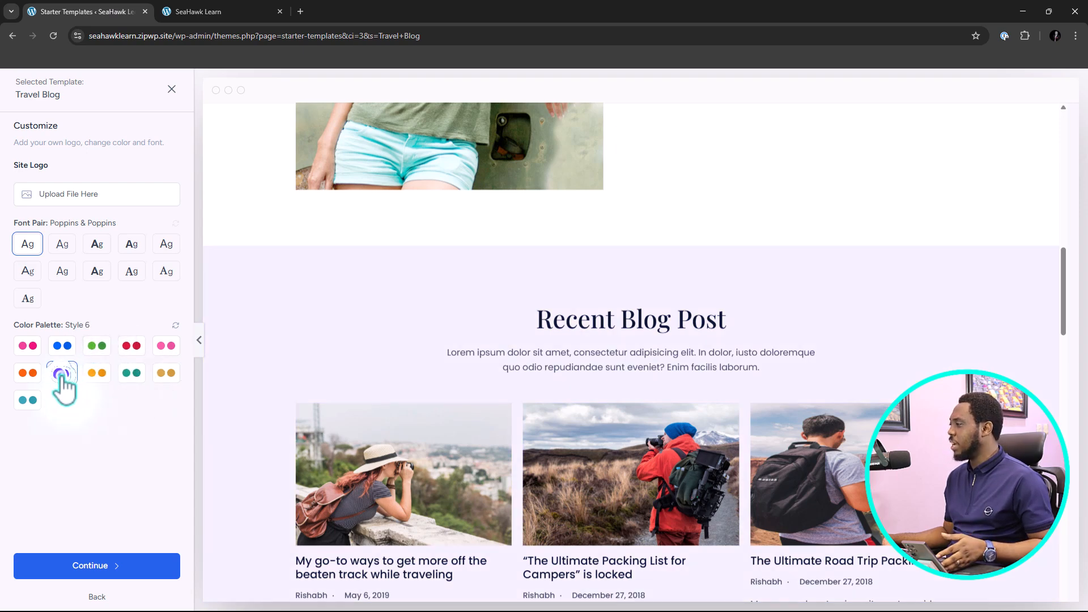
Apply the orange Style 5 color palette to the Travel Blog template and continue to the feature selection
click(26, 373)
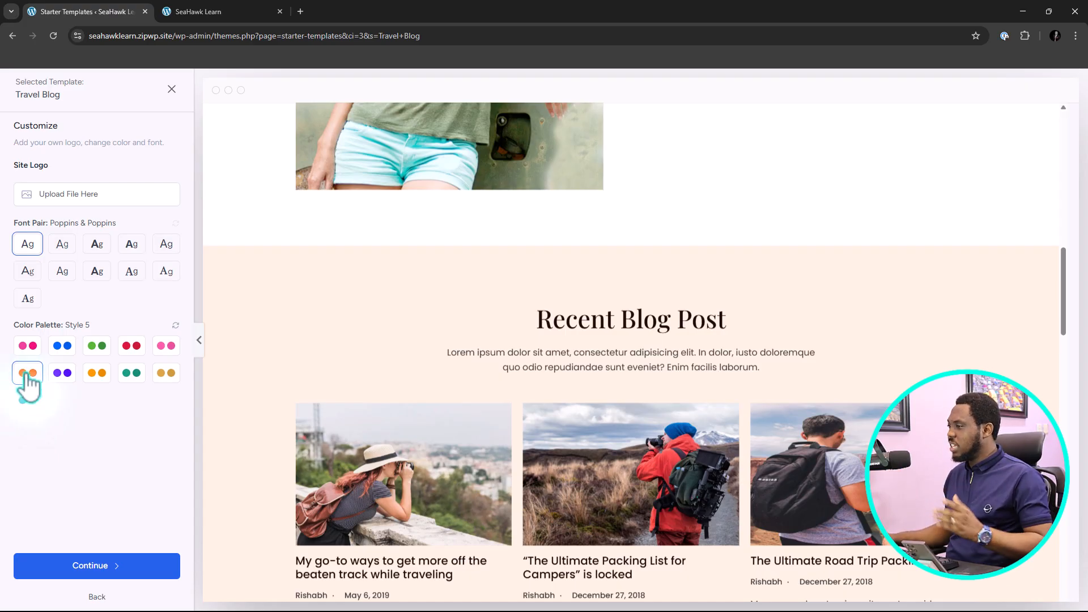
click(79, 568)
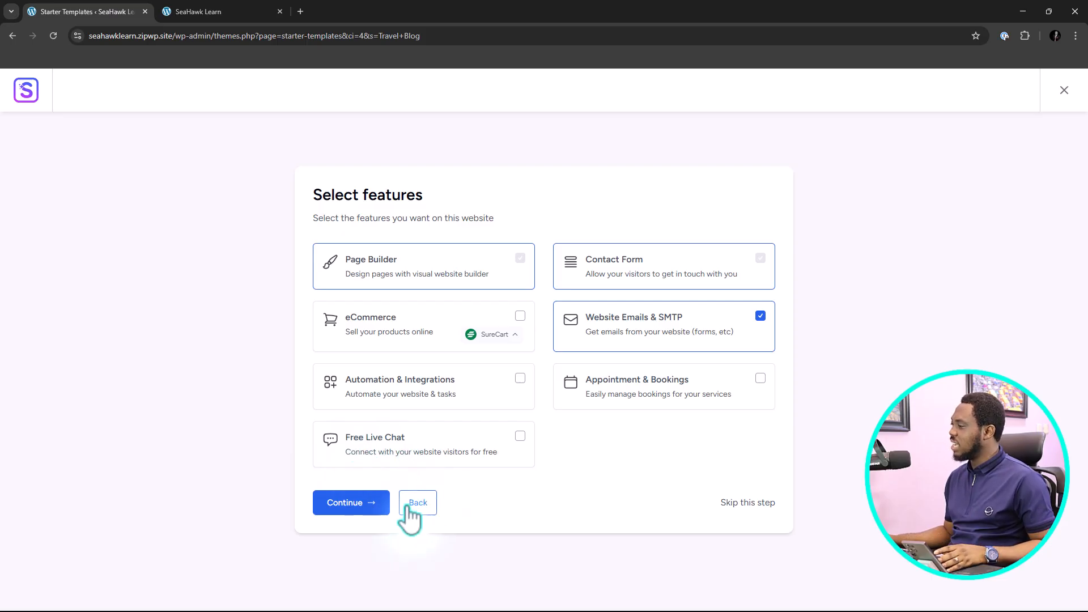
Skip the feature selection, acknowledge that site settings will be overwritten, and submit to build the website
click(749, 503)
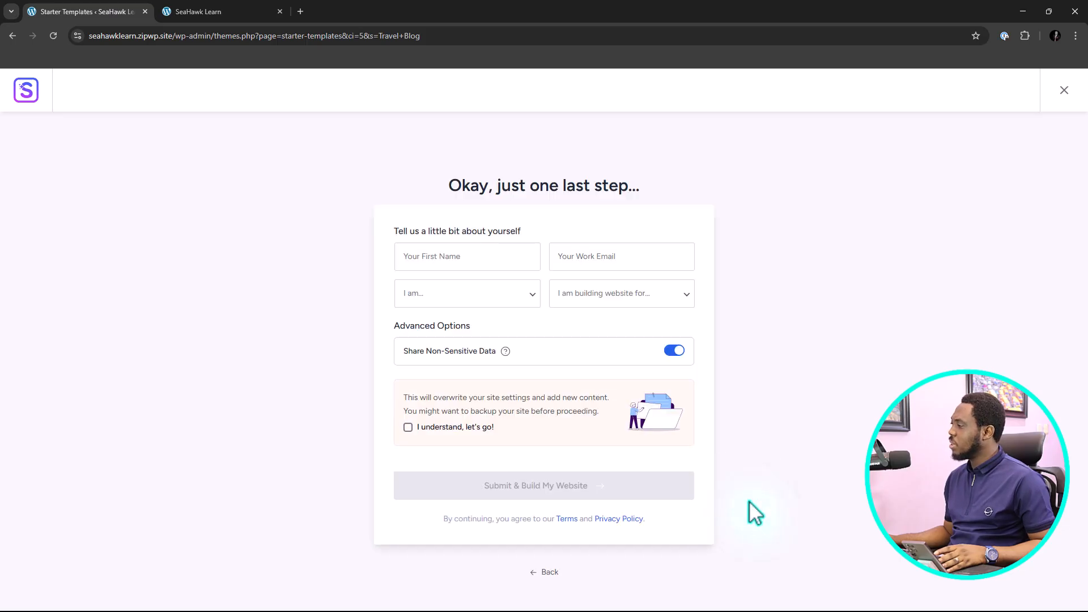
click(407, 428)
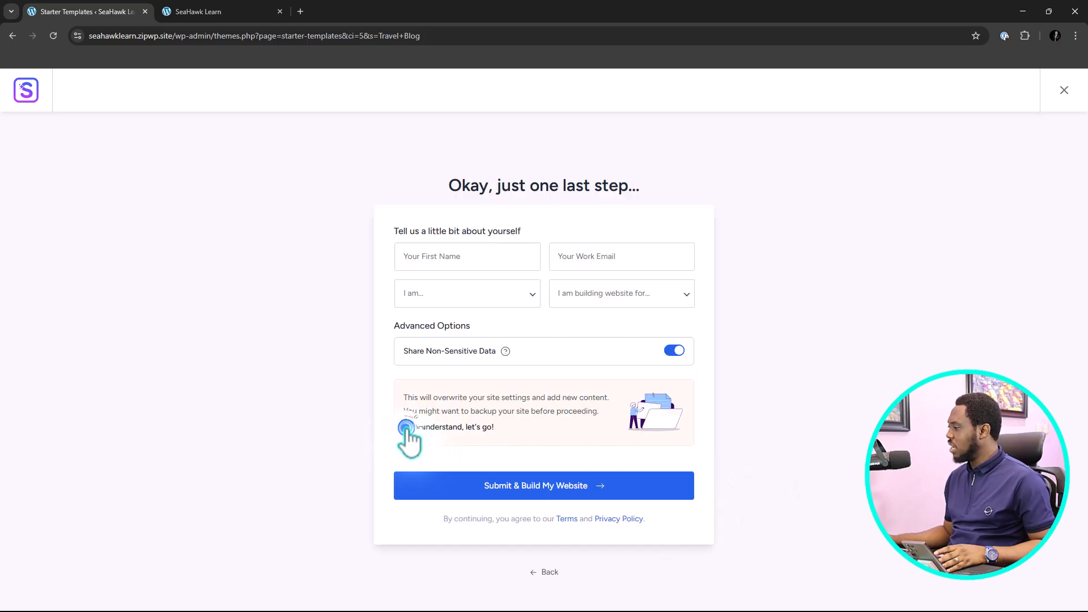
click(497, 481)
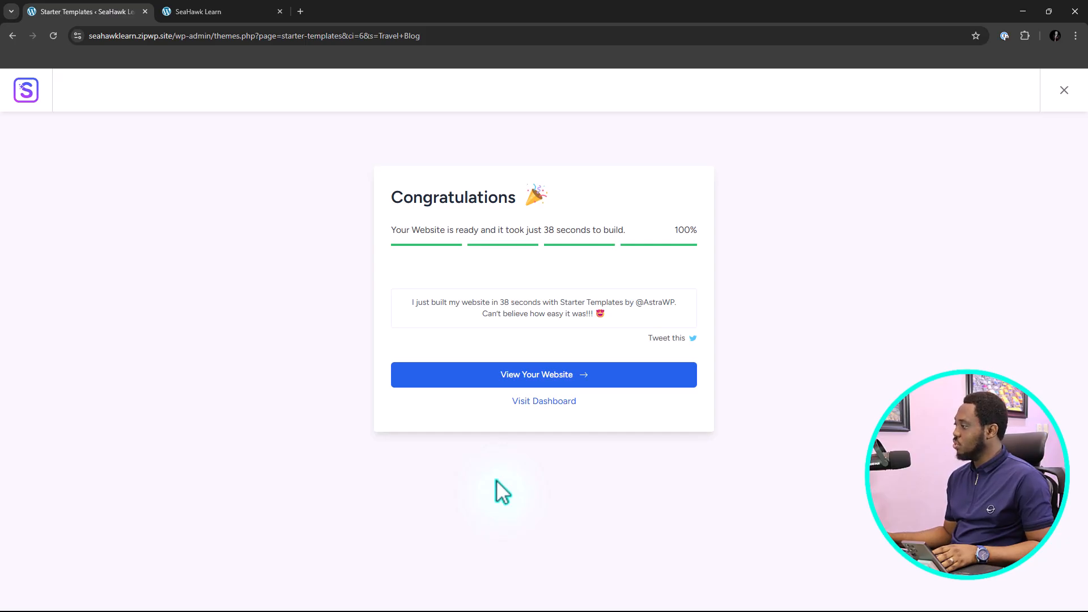
View the newly built website and compare its homepage with the previous site design still open in the other browser tab
click(525, 377)
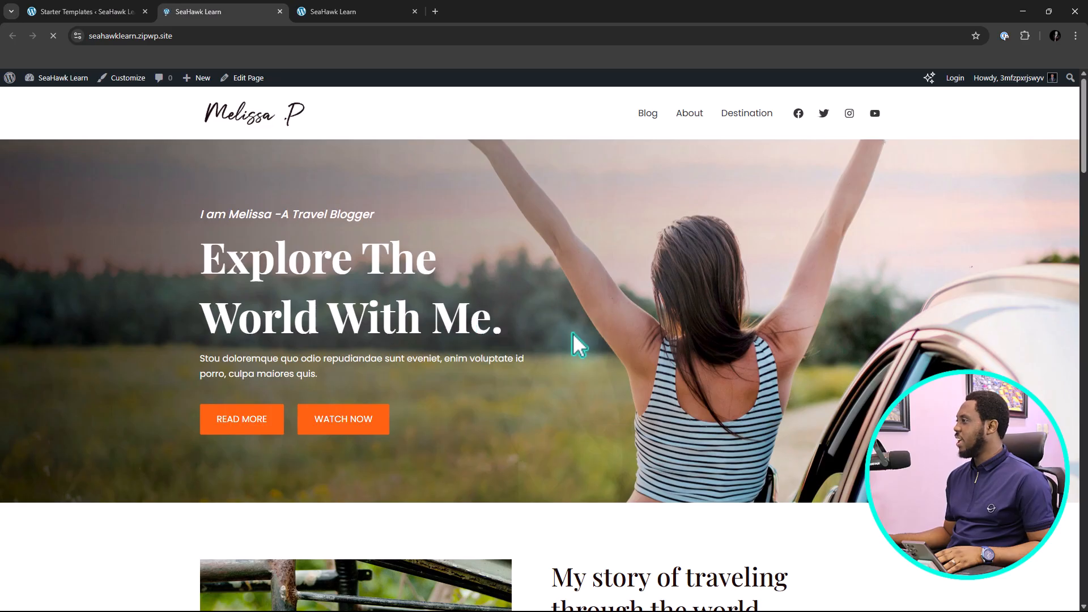
scroll(576, 345, down, 7)
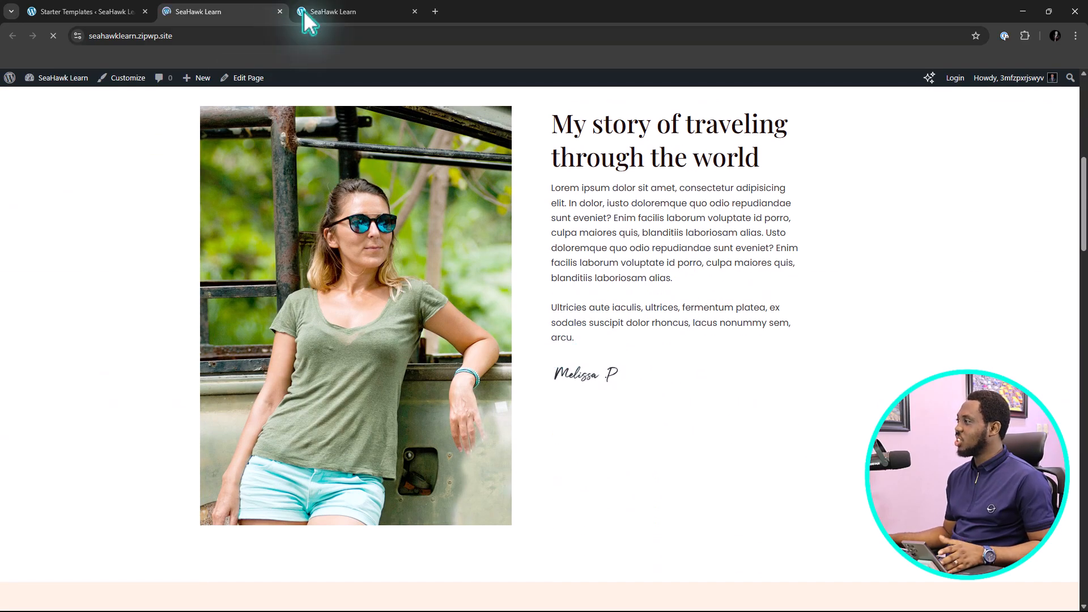
click(353, 12)
scroll(351, 273, down, 20)
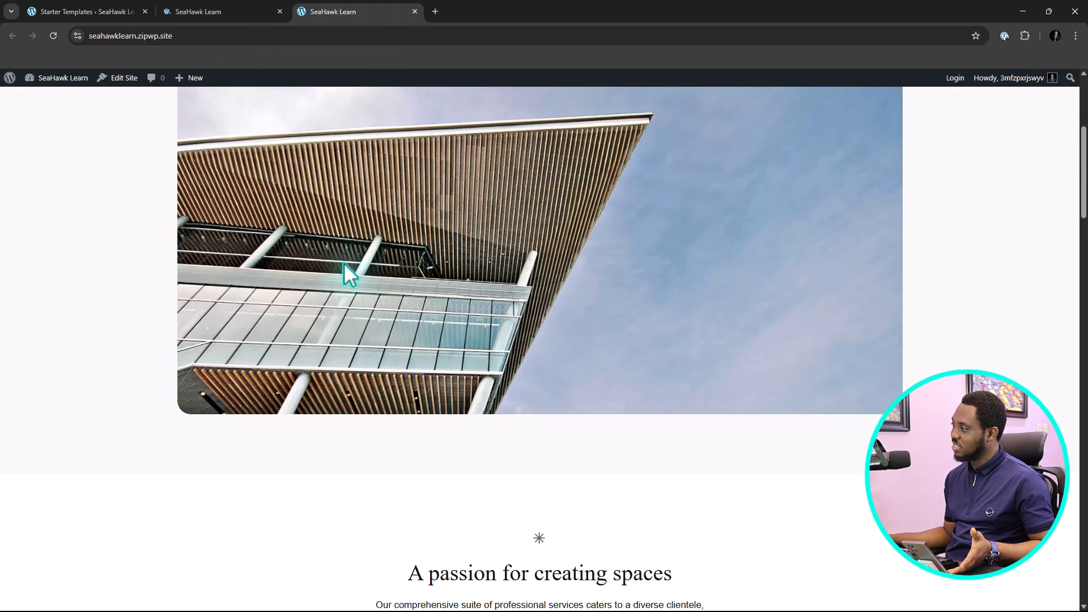
scroll(347, 271, down, 5)
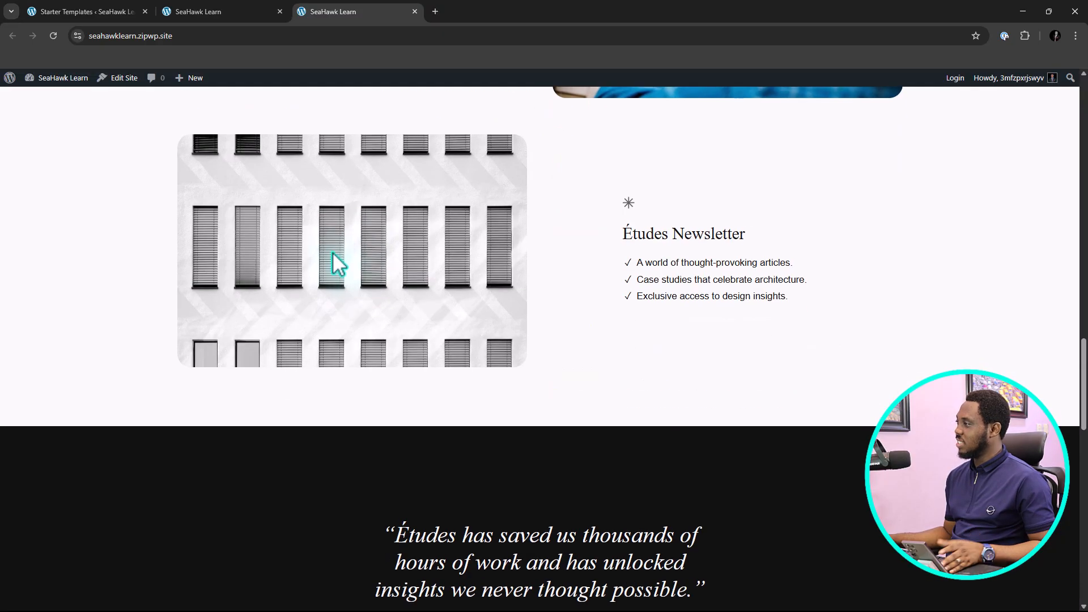
Return to the new site's homepage and review its blog posts, newsletter sign-up, featured destinations and reader testimonials
click(210, 14)
scroll(481, 258, down, 15)
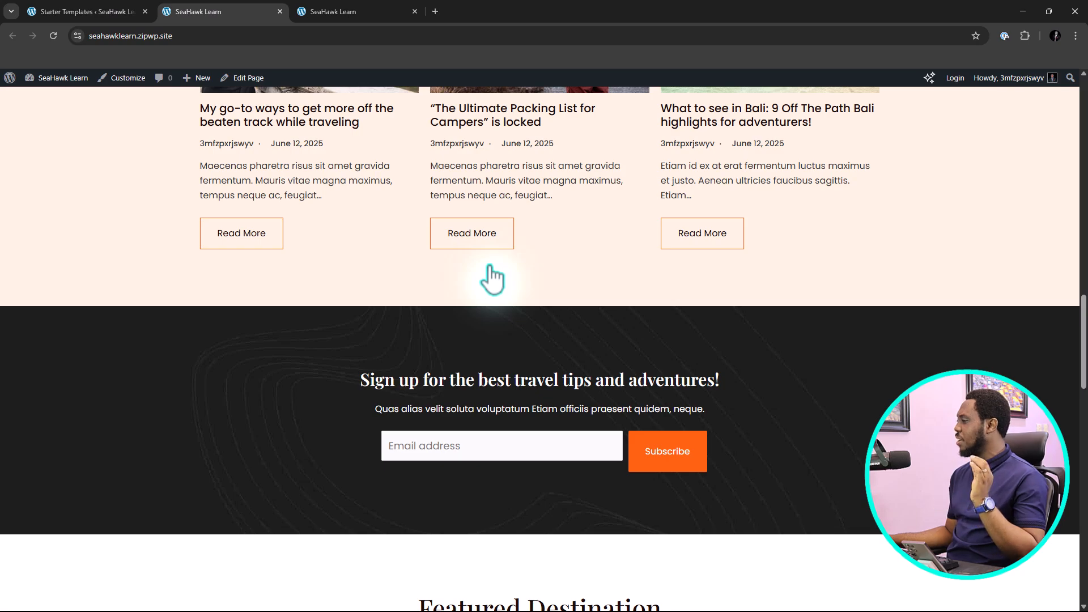
scroll(489, 265, down, 5)
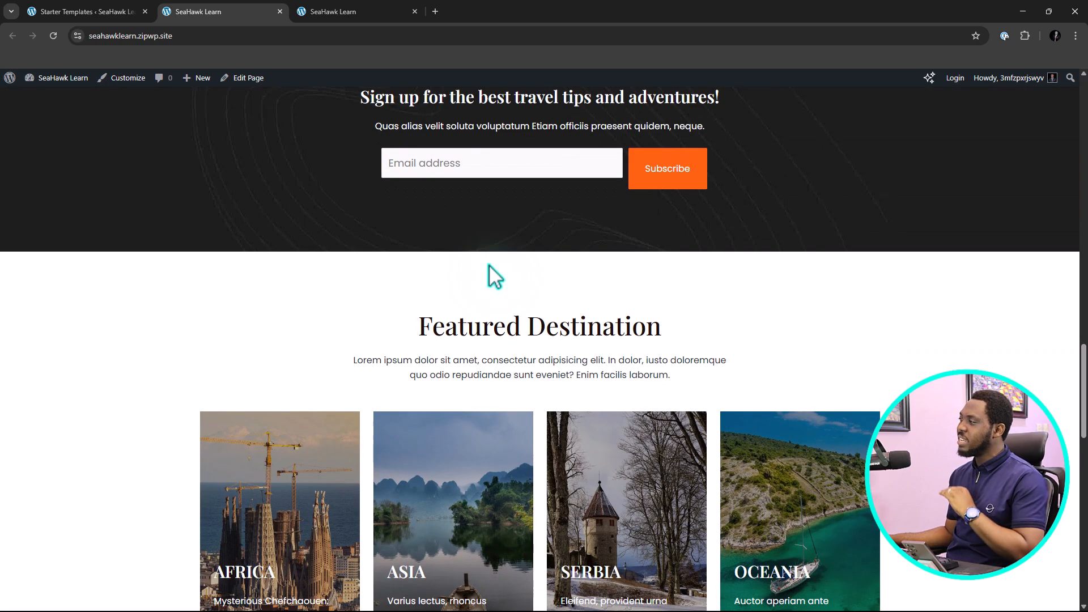
scroll(488, 264, down, 9)
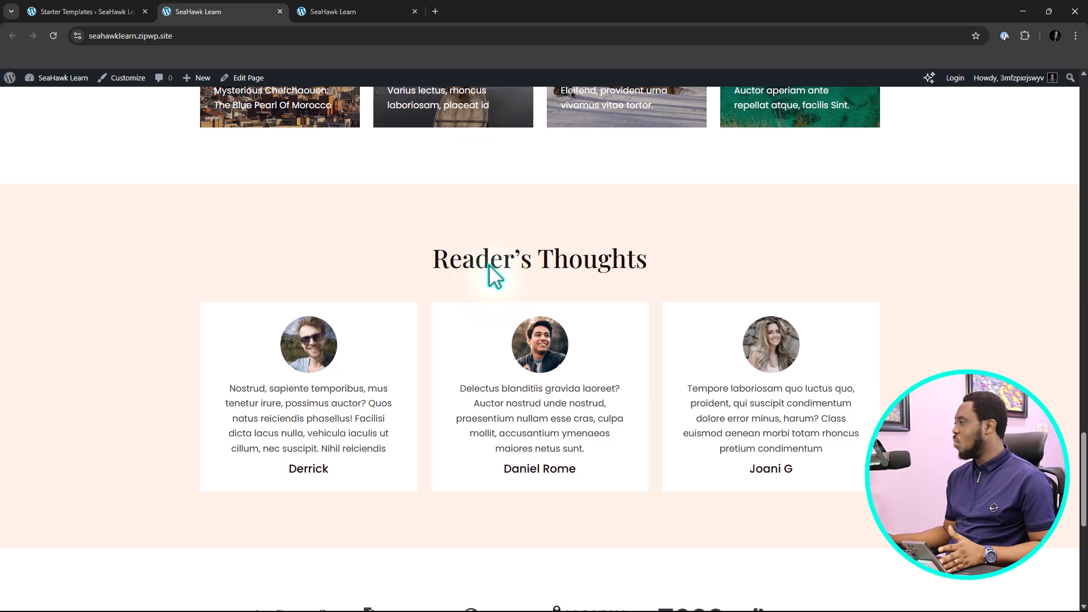
scroll(488, 264, up, 15)
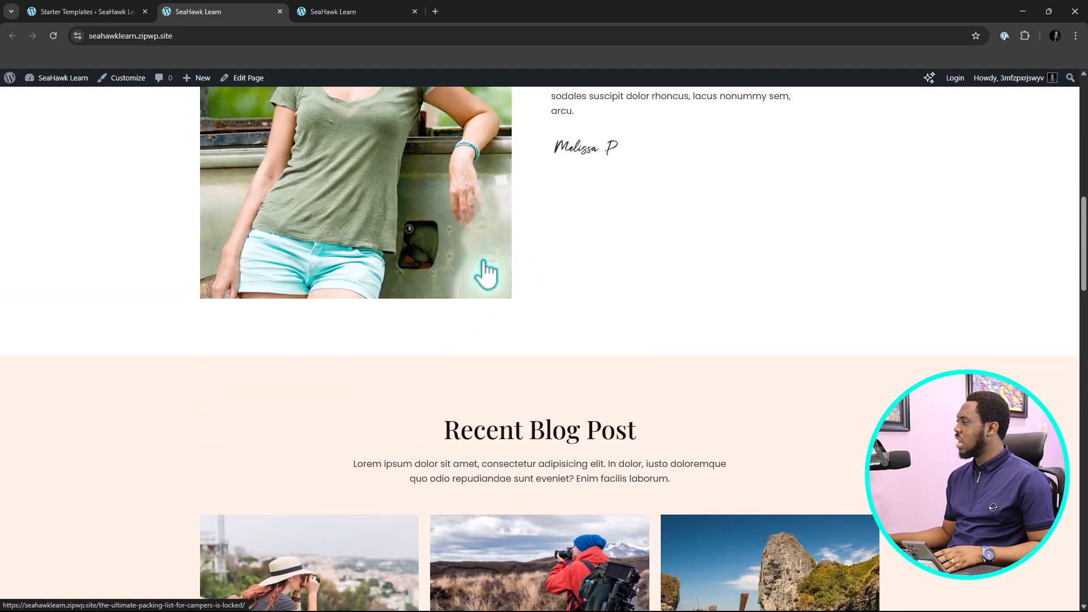
scroll(485, 274, up, 10)
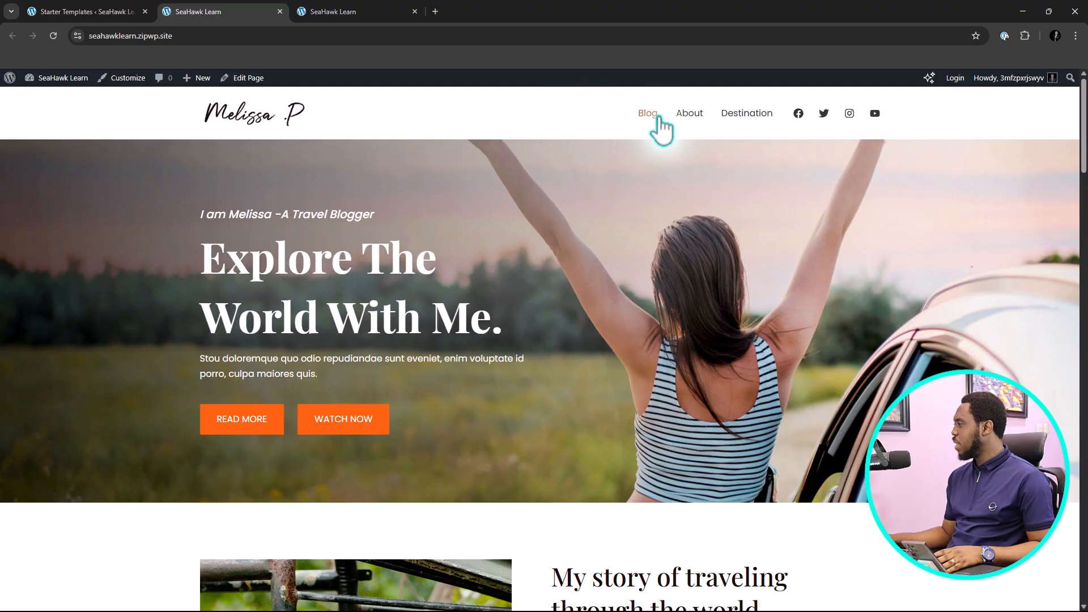
Open the new site's About page and look through its content
click(688, 112)
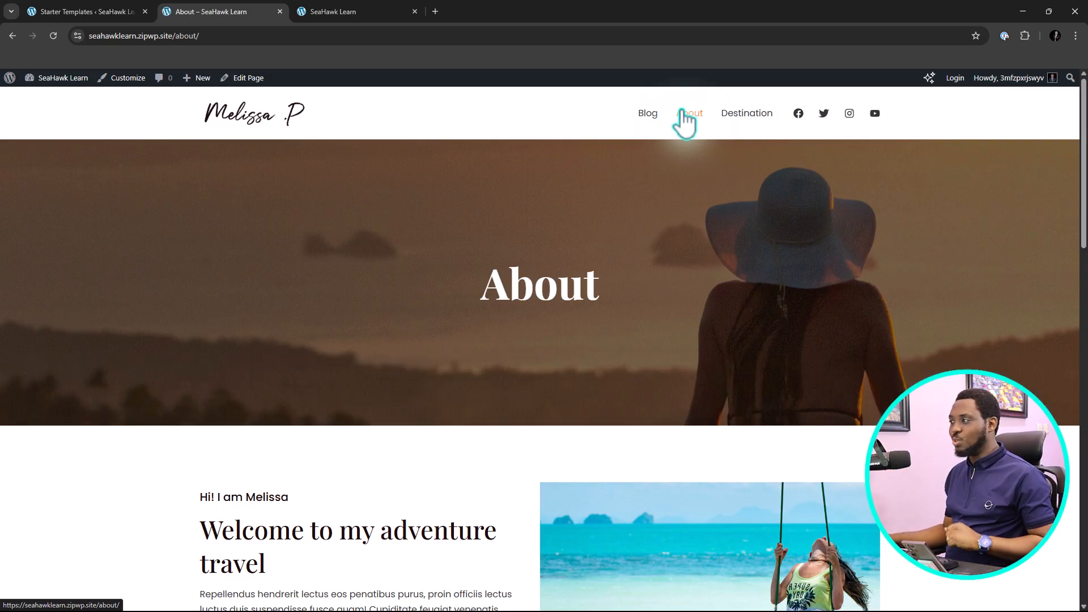
scroll(650, 195, down, 1)
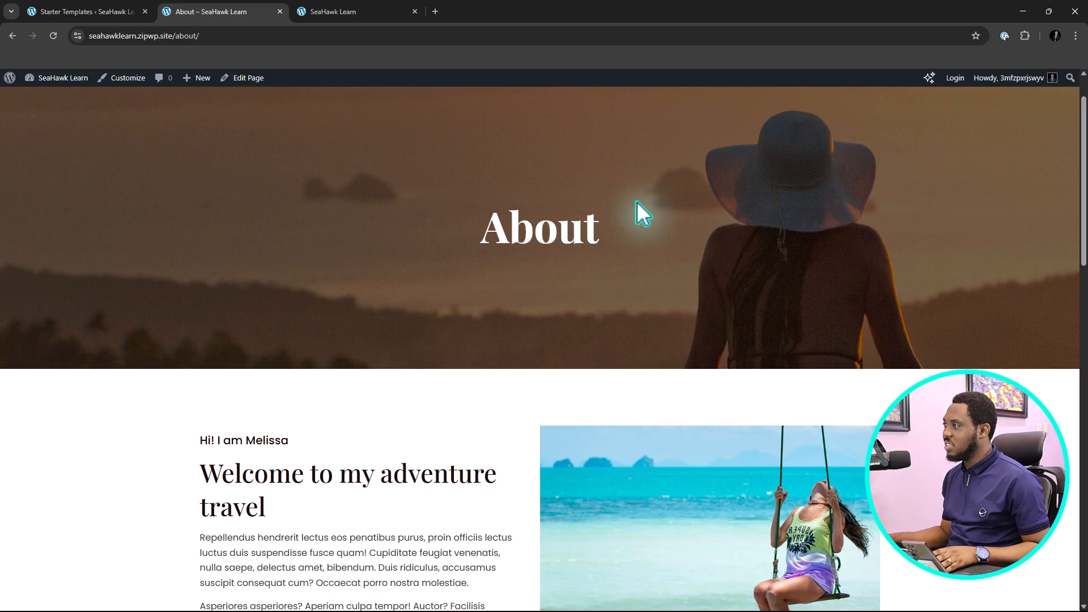
scroll(643, 250, down, 3)
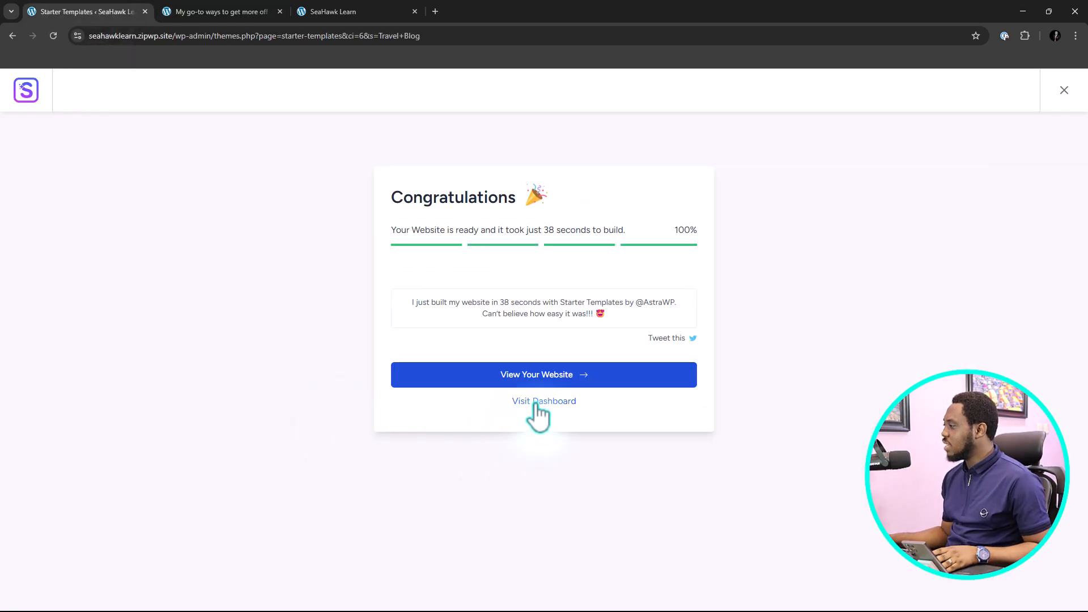
Go from the import completion page to the WordPress dashboard and view the installed plugins
click(536, 403)
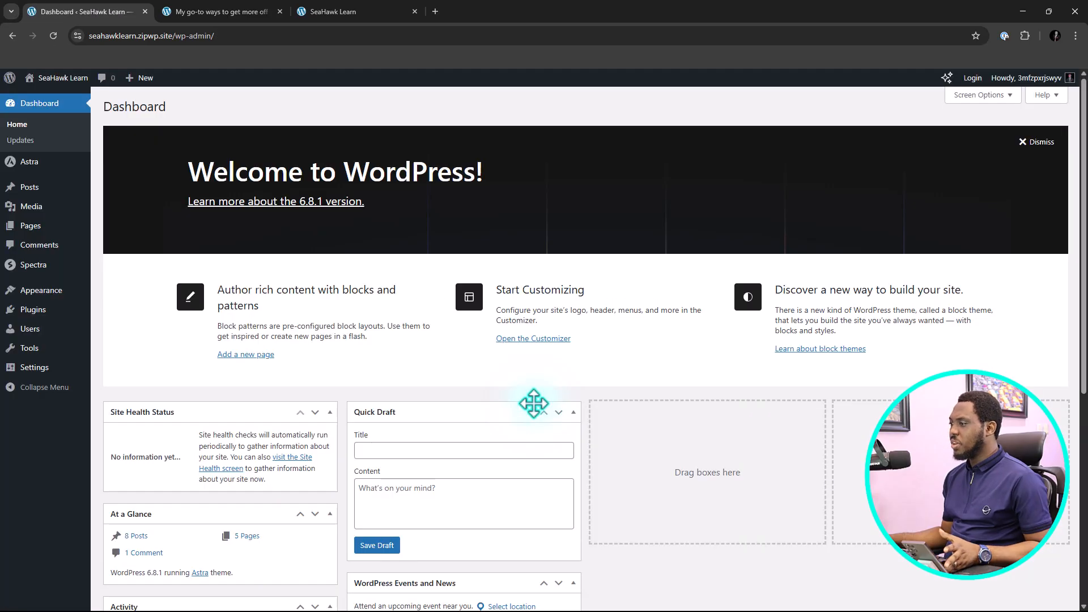
click(113, 312)
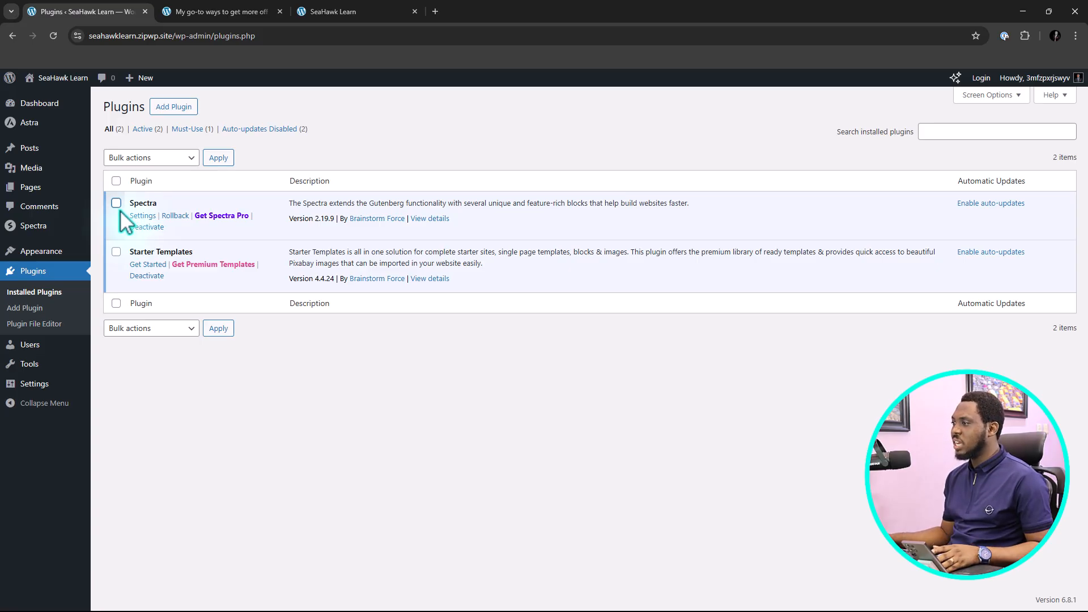
Open the Astra dashboard and examine its quick settings, the Astra Pro modules and the Colors & Background module description
mouse_move(33, 128)
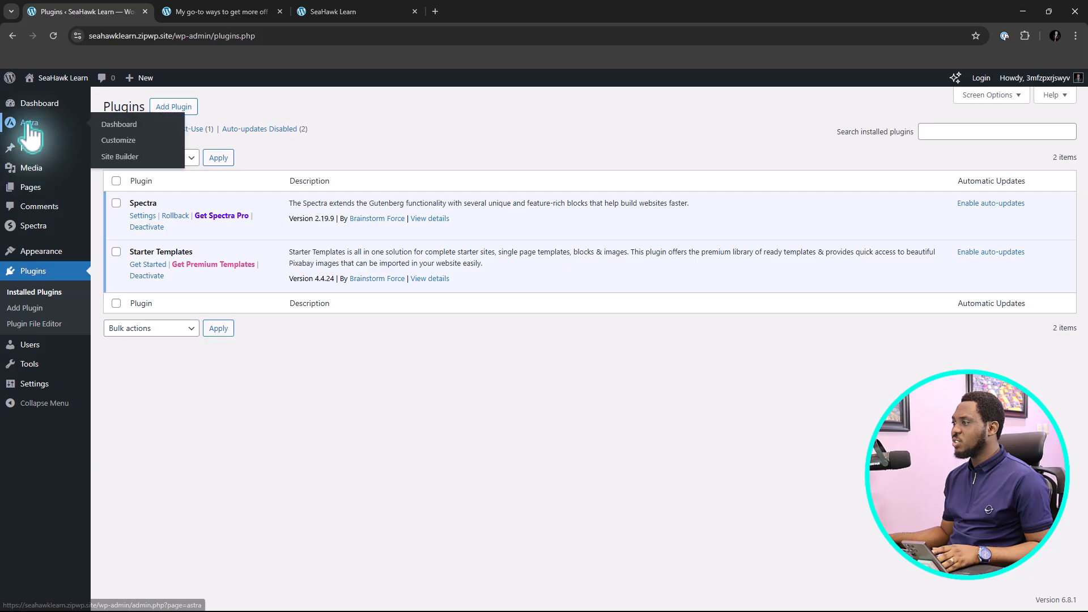
click(115, 127)
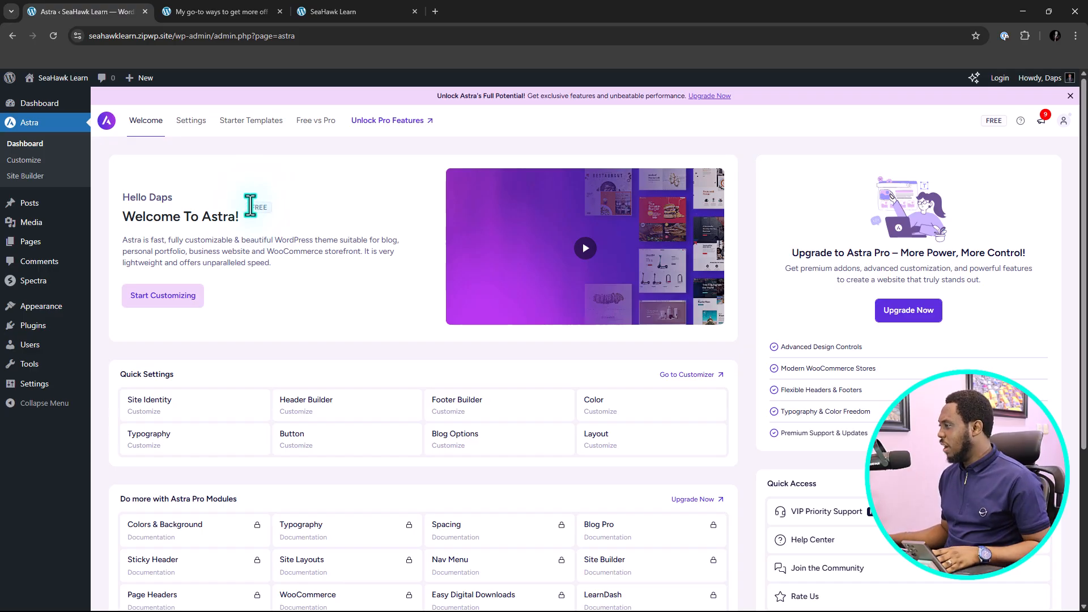
scroll(250, 205, down, 3)
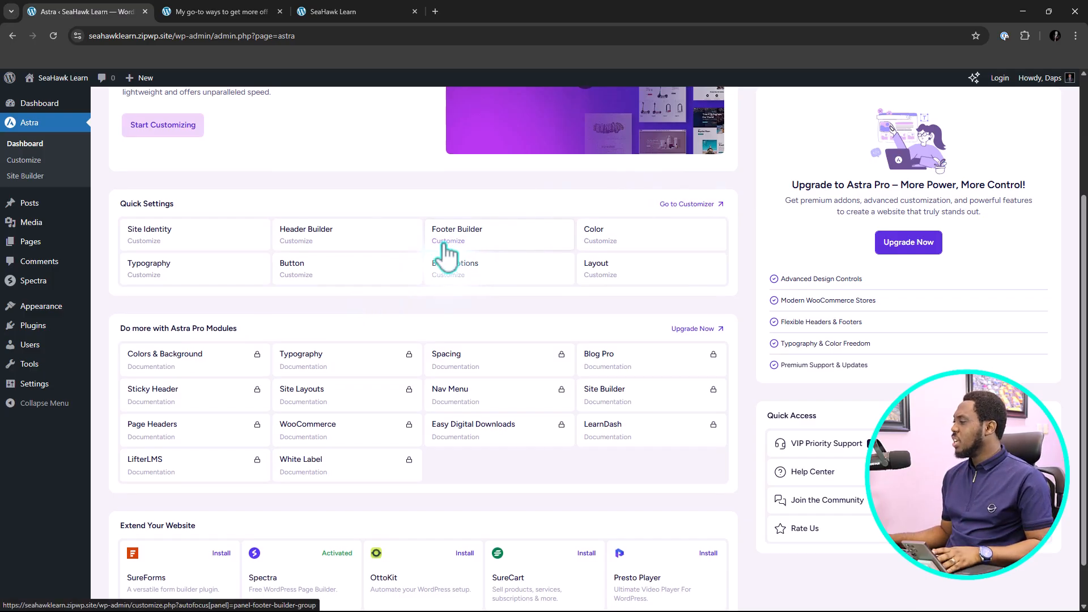
scroll(447, 253, down, 1)
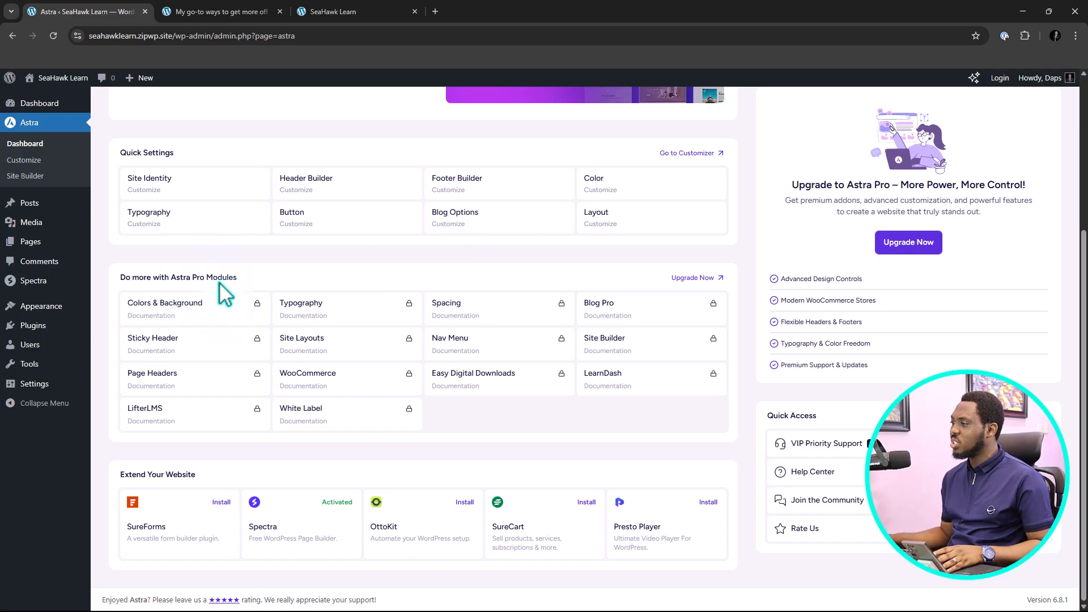
mouse_move(192, 317)
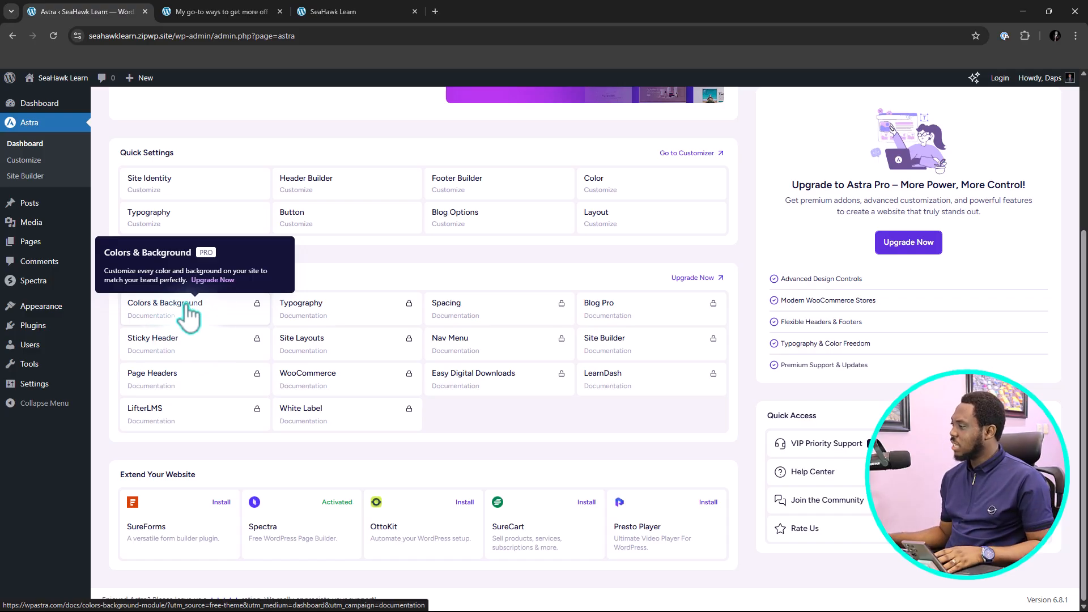
Examine the Astra Pro module descriptions, including Blog Pro, Site Builder, Sticky Header, WooCommerce and White Label
mouse_move(311, 311)
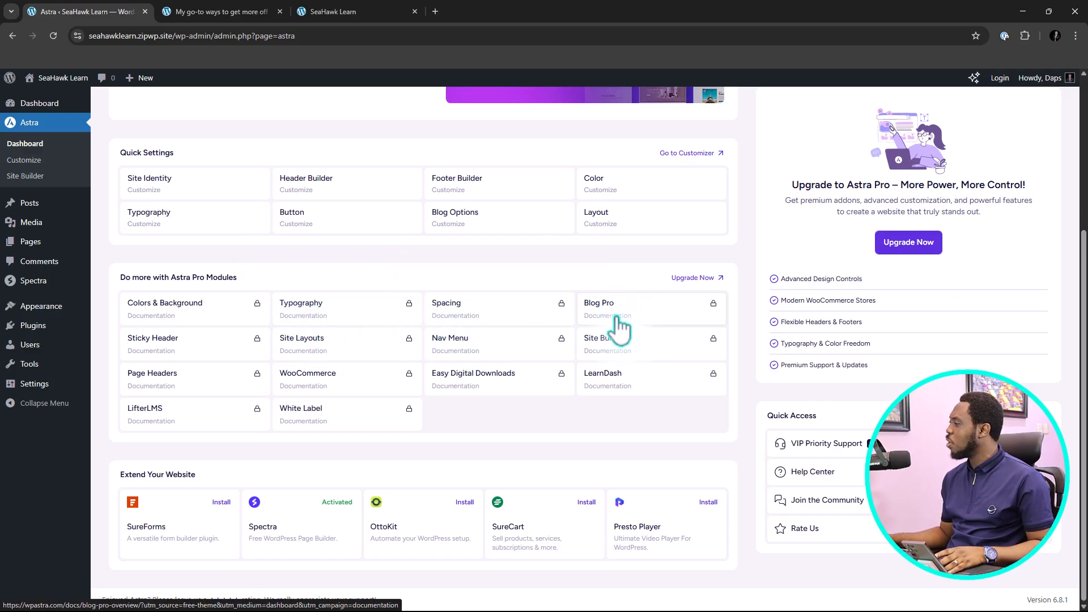
mouse_move(624, 326)
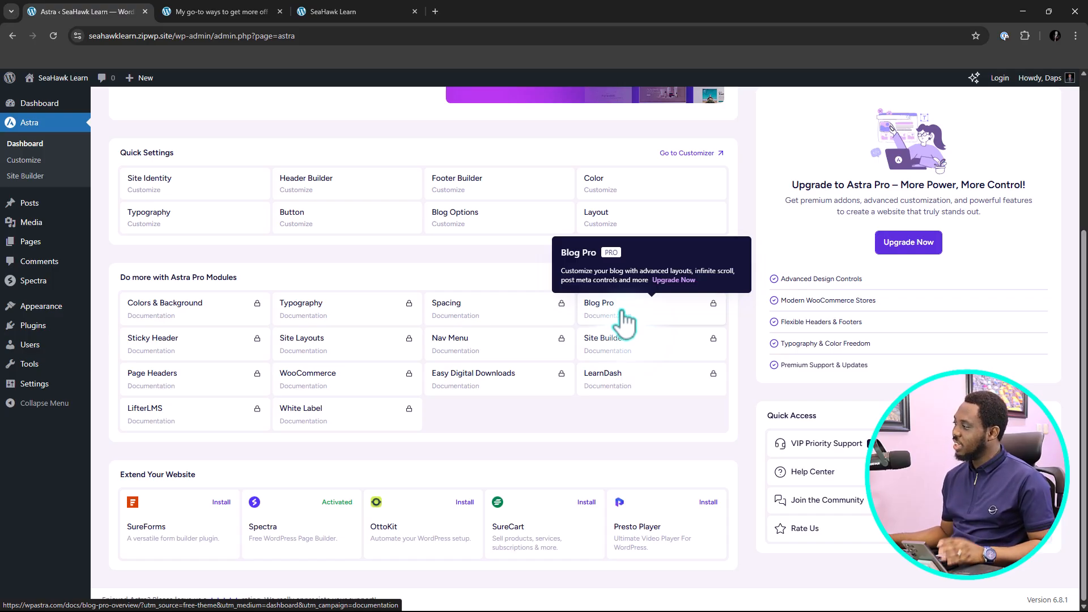
mouse_move(634, 358)
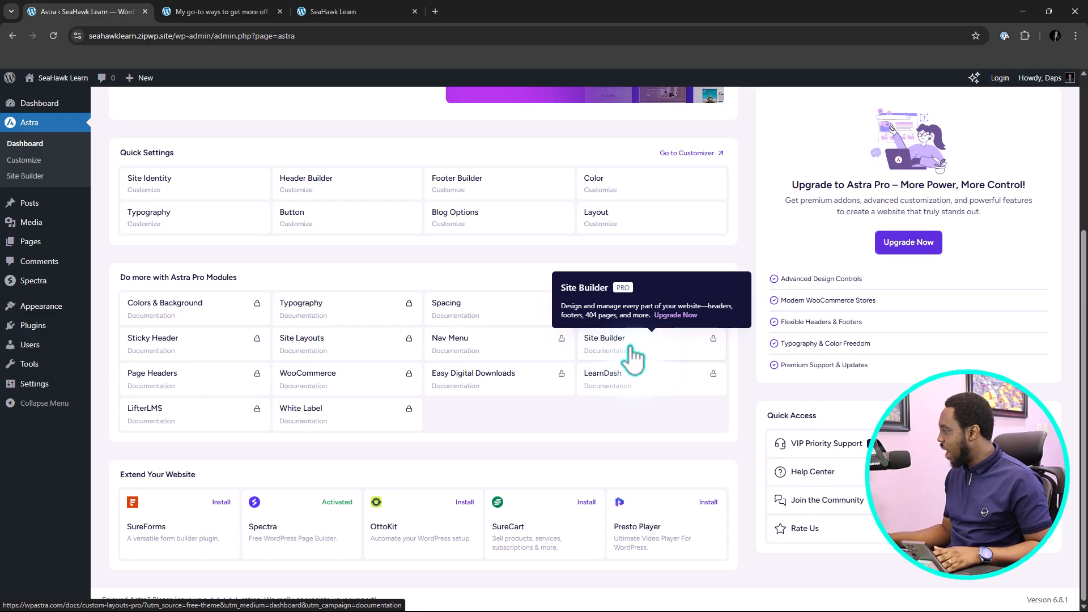
mouse_move(489, 355)
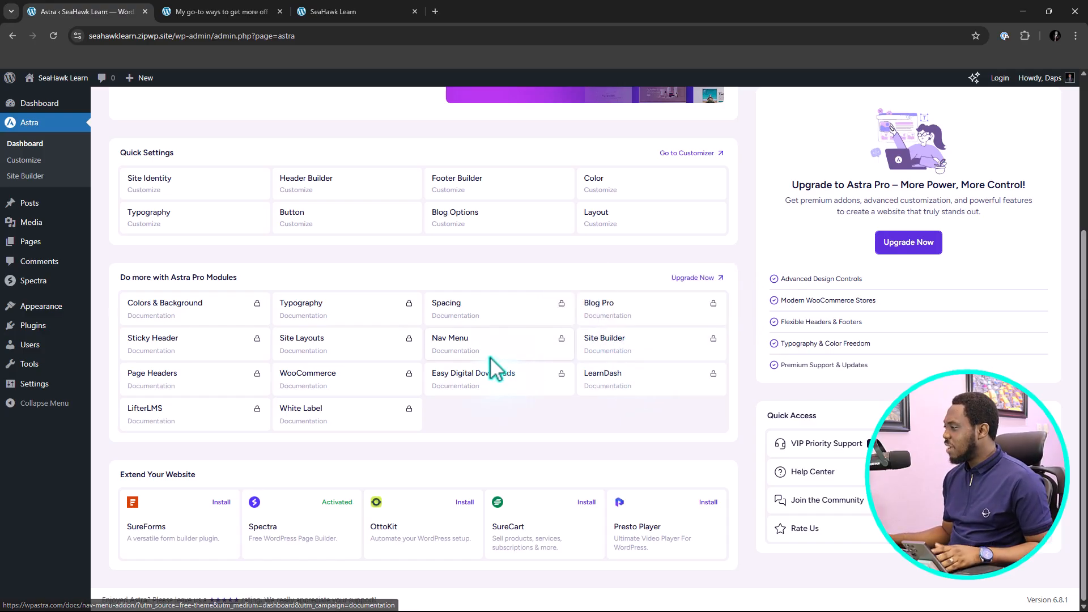
mouse_move(189, 346)
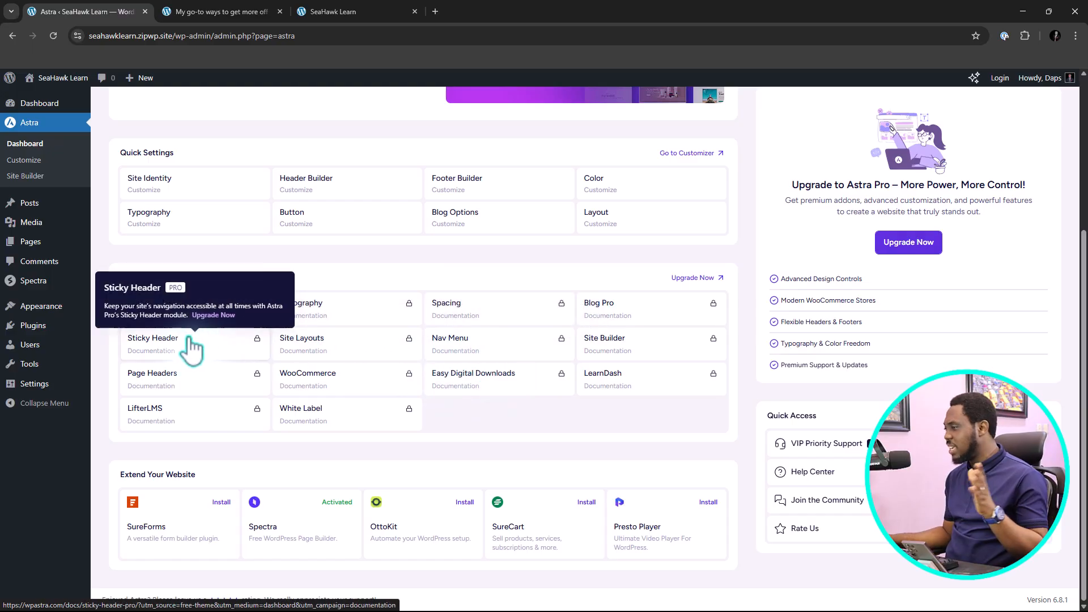
mouse_move(178, 383)
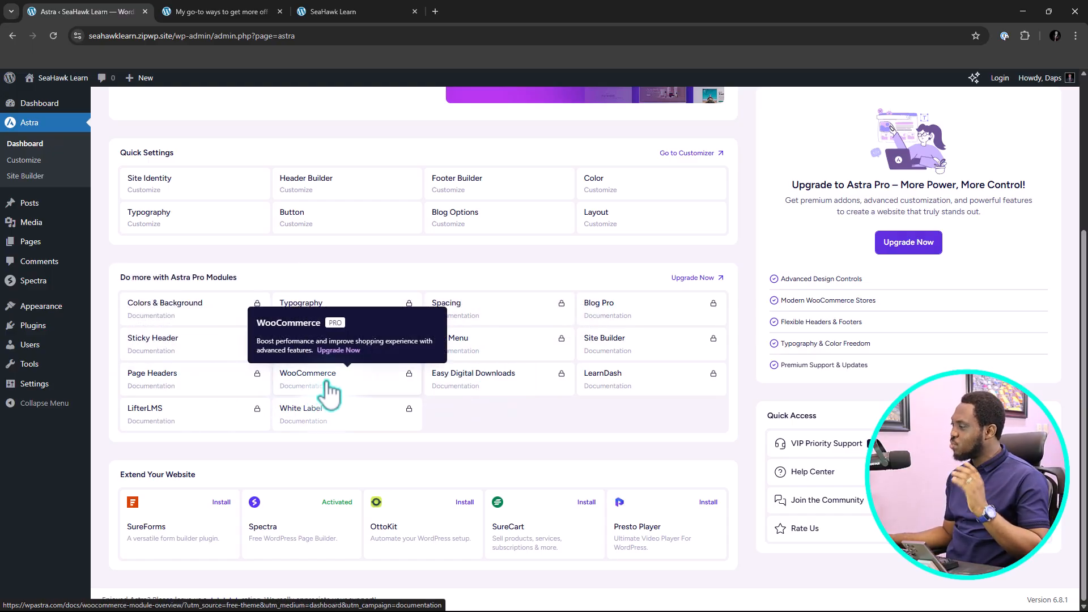
mouse_move(336, 422)
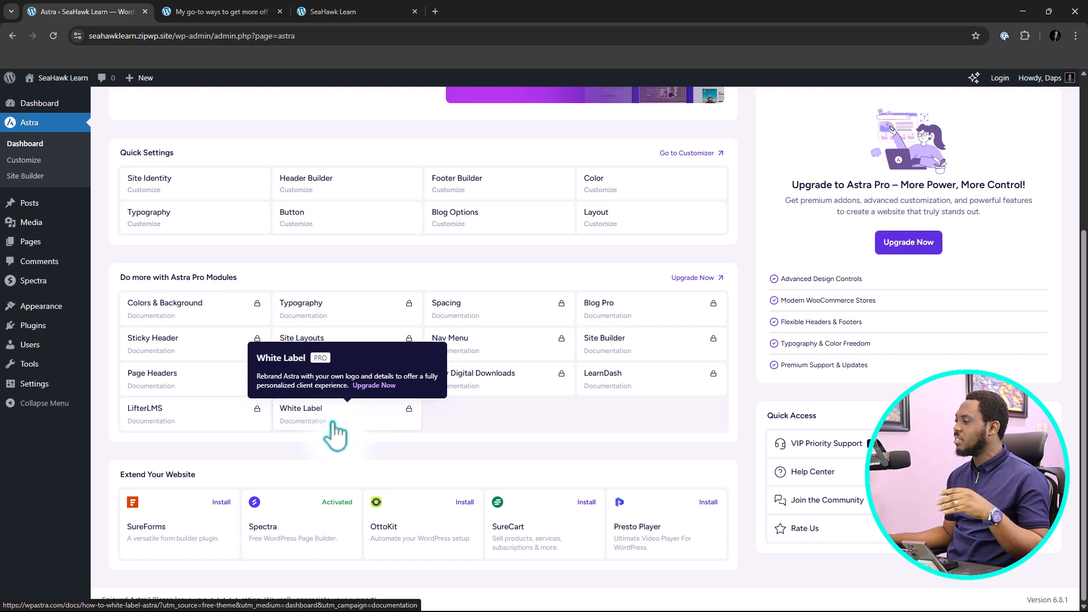
mouse_move(179, 426)
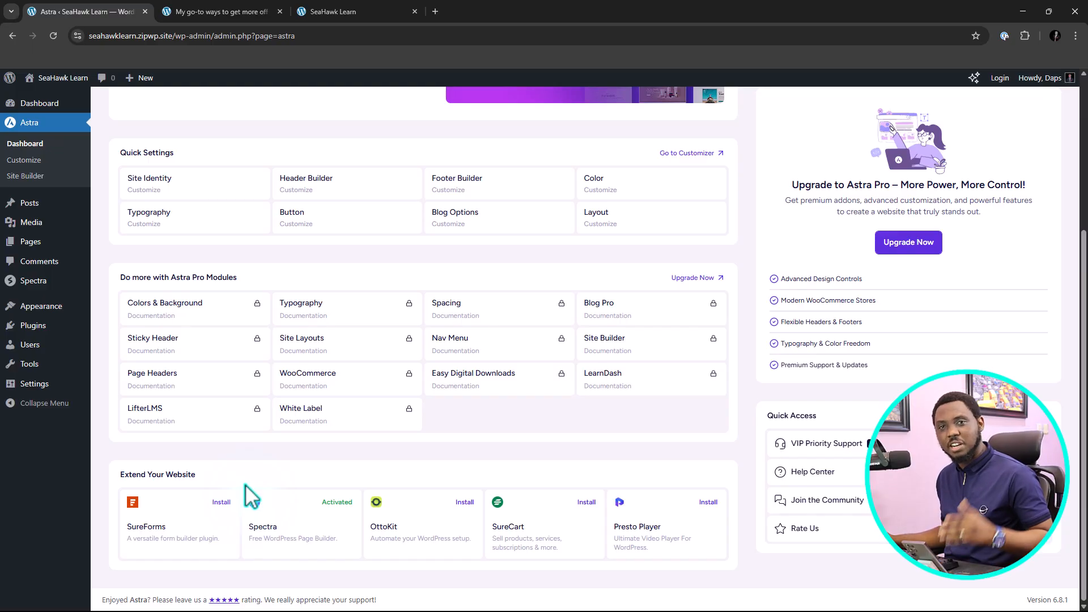
Open the site customizer's global typography settings and examine the font presets, heading fonts and body font options
scroll(243, 483, up, 4)
click(694, 376)
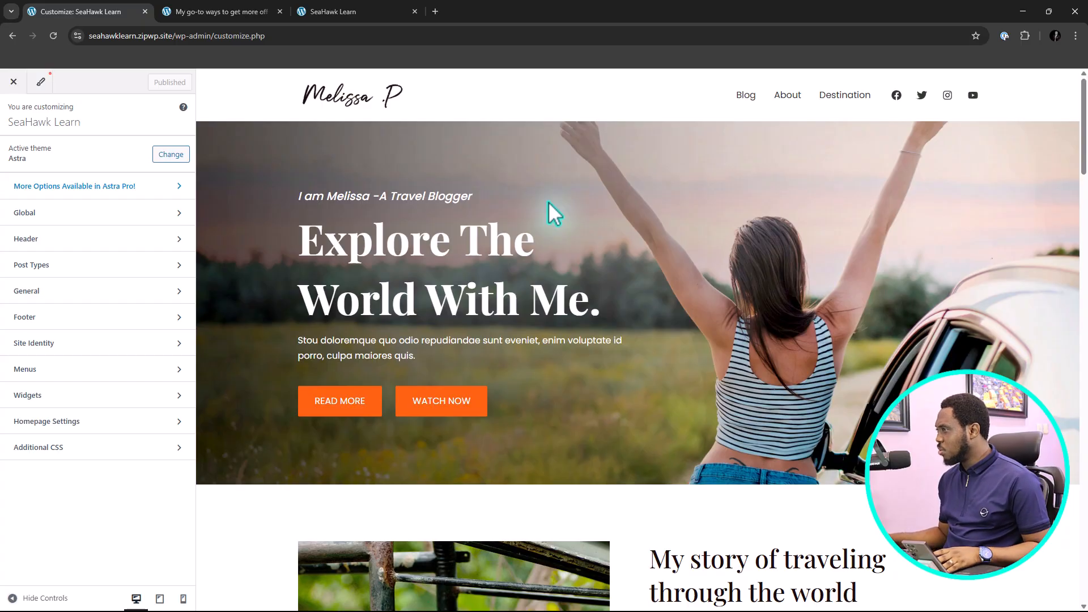
click(51, 214)
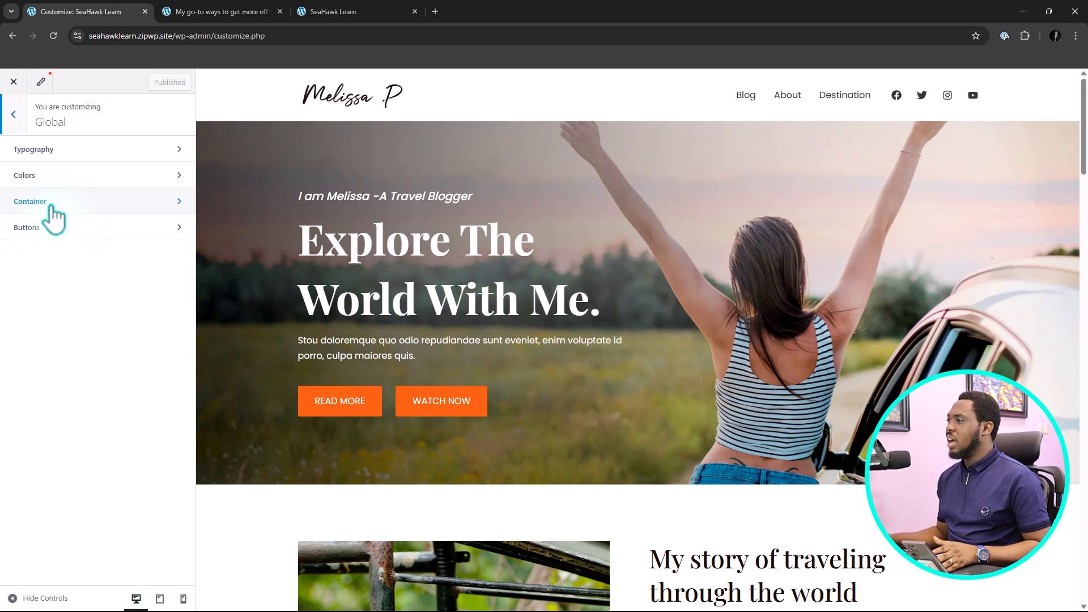
click(64, 150)
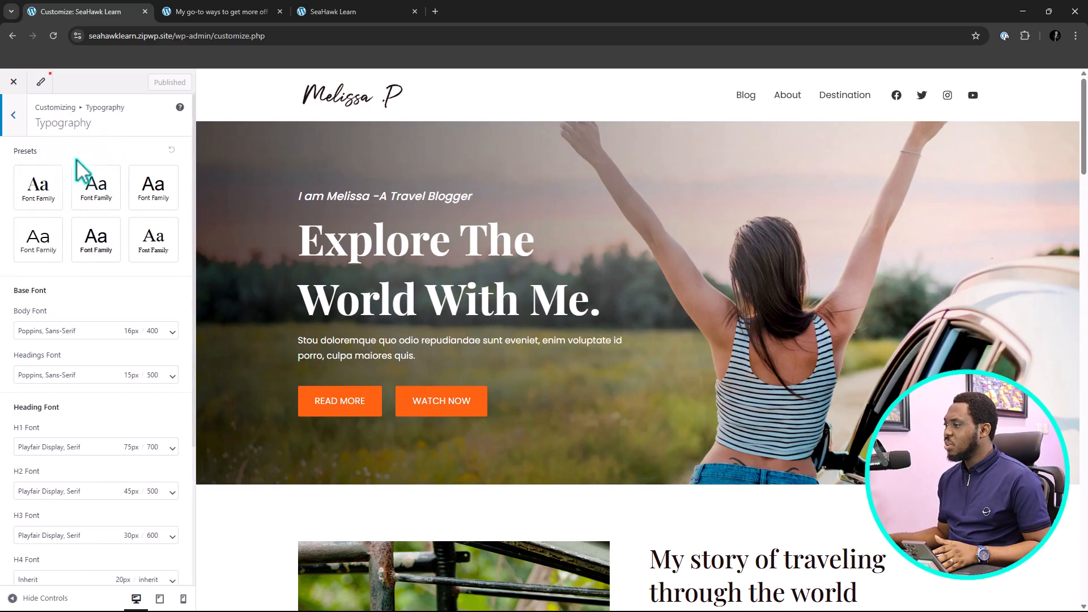
scroll(97, 215, down, 2)
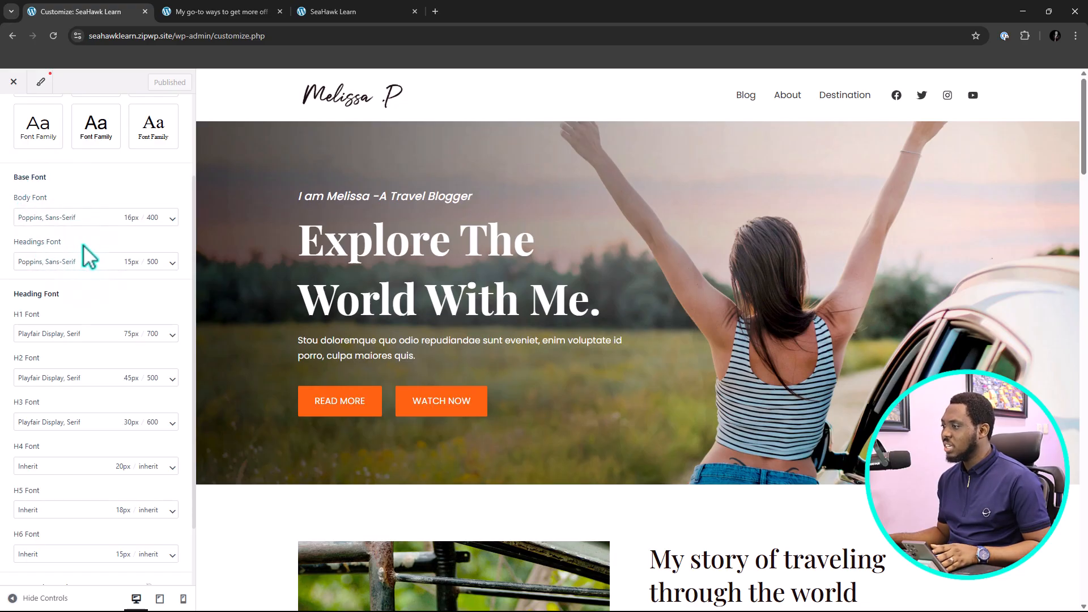
scroll(85, 255, down, 1)
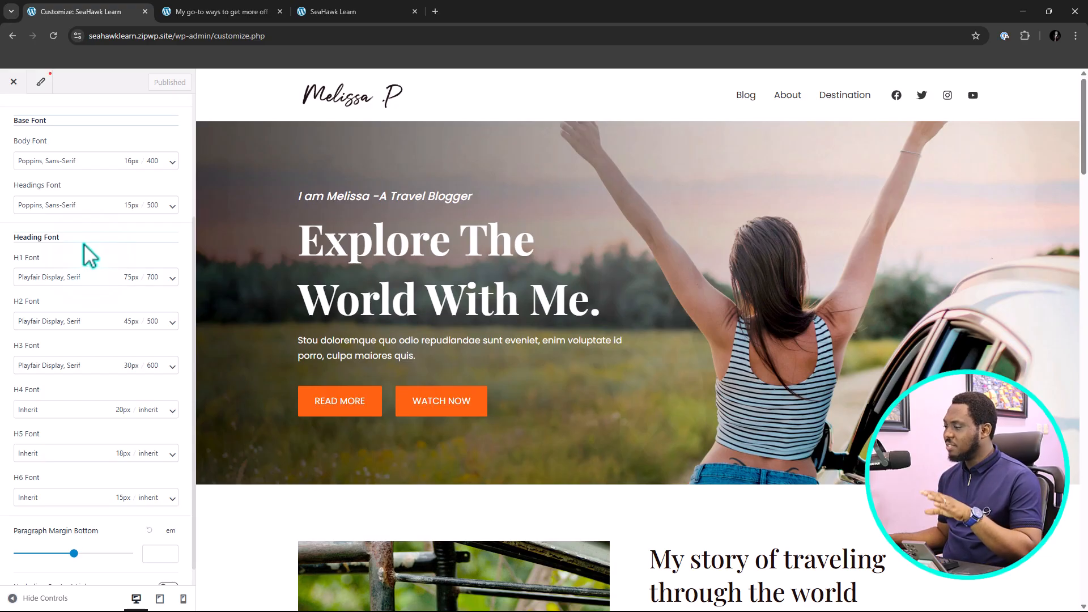
scroll(85, 260, down, 1)
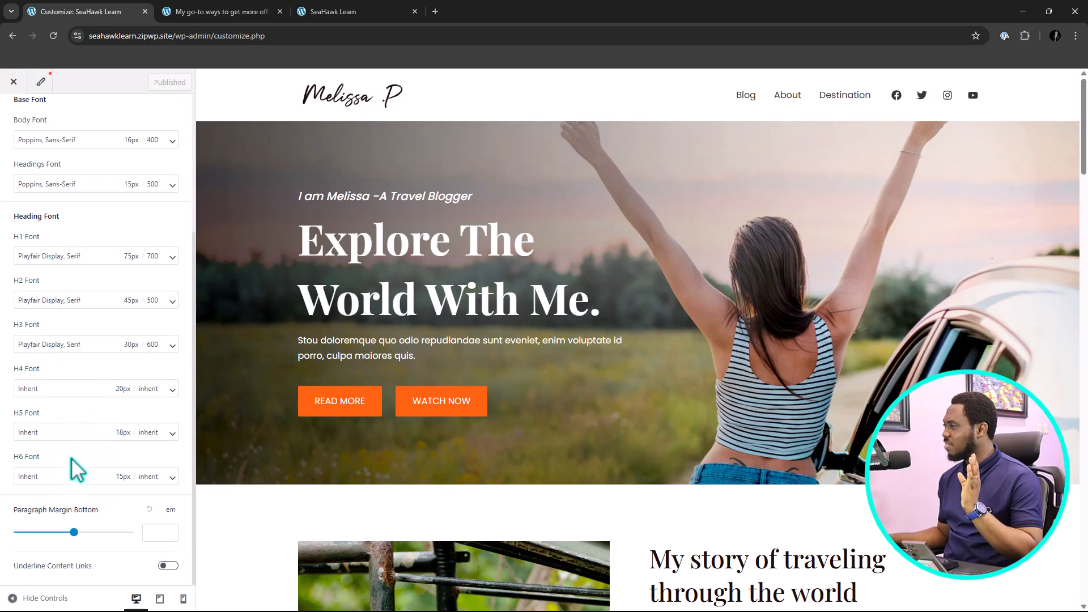
scroll(70, 457, up, 4)
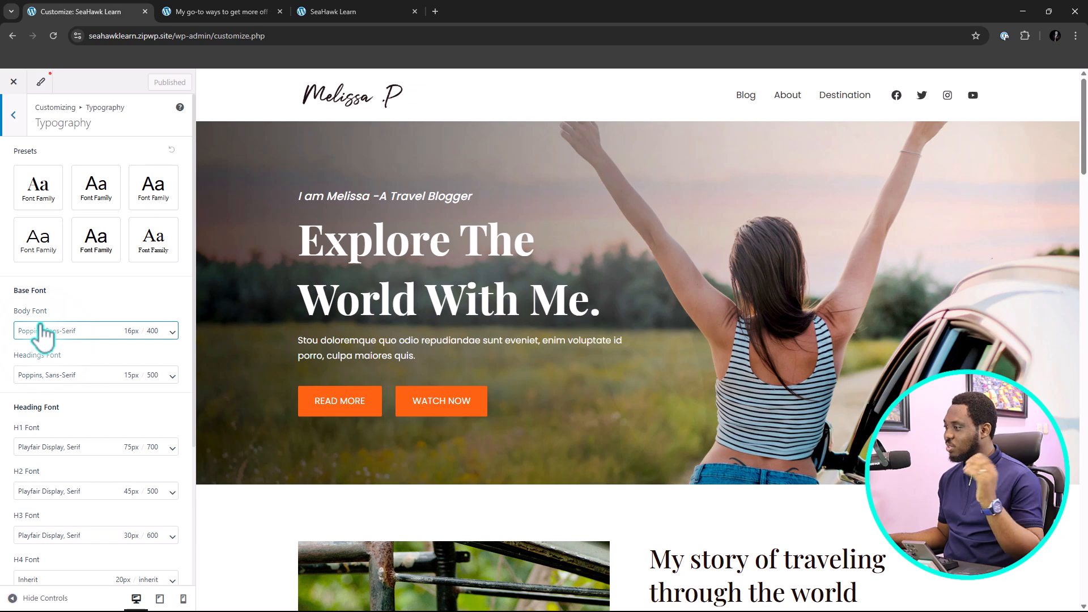
click(74, 340)
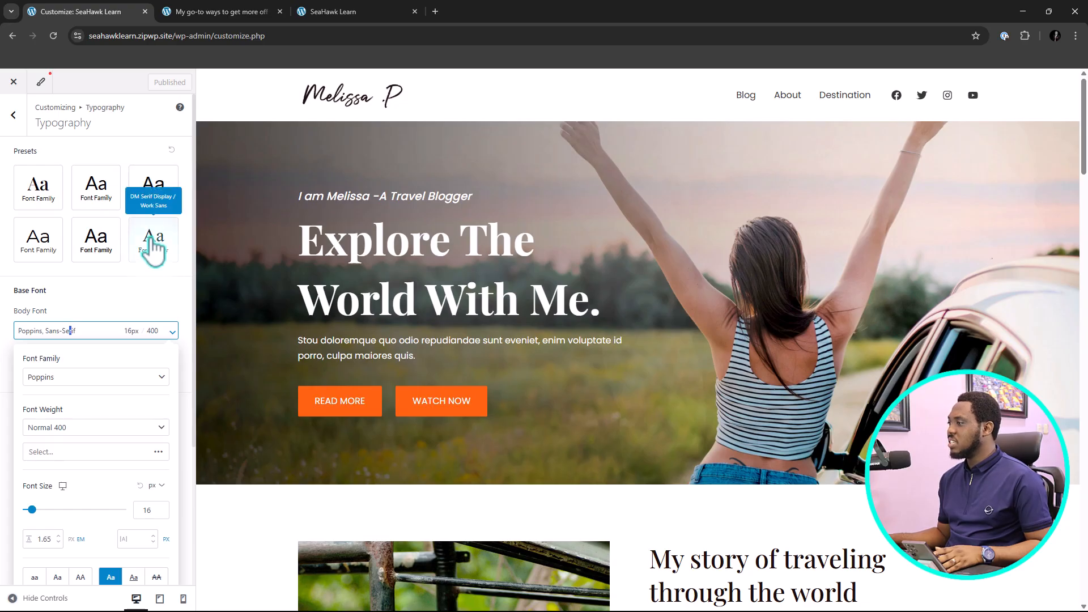
Try the Lato / Lora font preset and preview it on the homepage
click(96, 193)
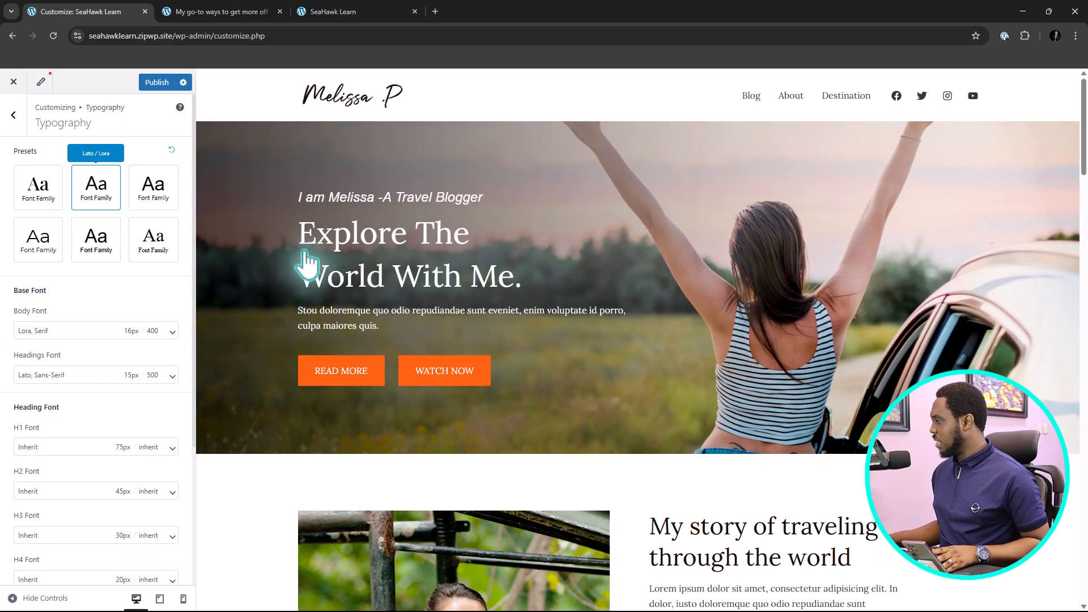
scroll(770, 281, down, 6)
scroll(771, 281, up, 4)
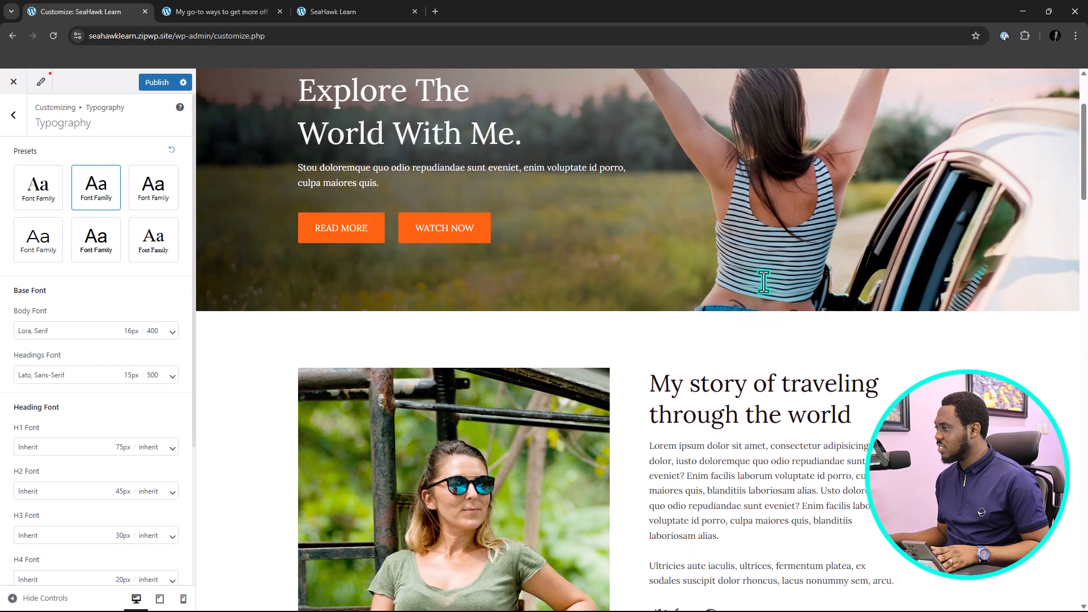
Apply the Montserrat / Source Sans Pro font preset and review the homepage and the base and heading font settings
click(37, 243)
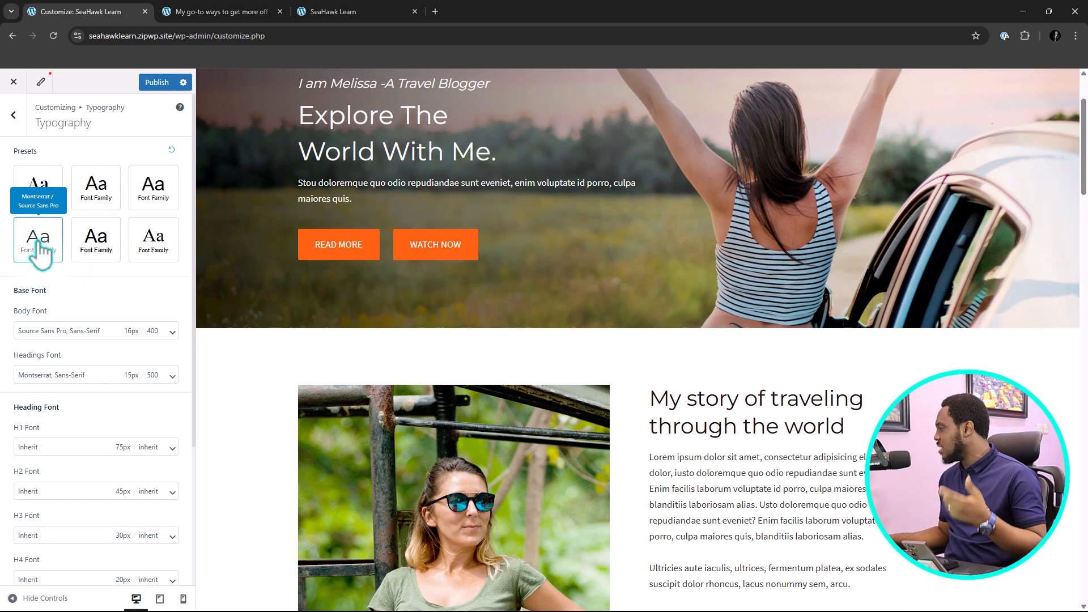
scroll(134, 249, down, 2)
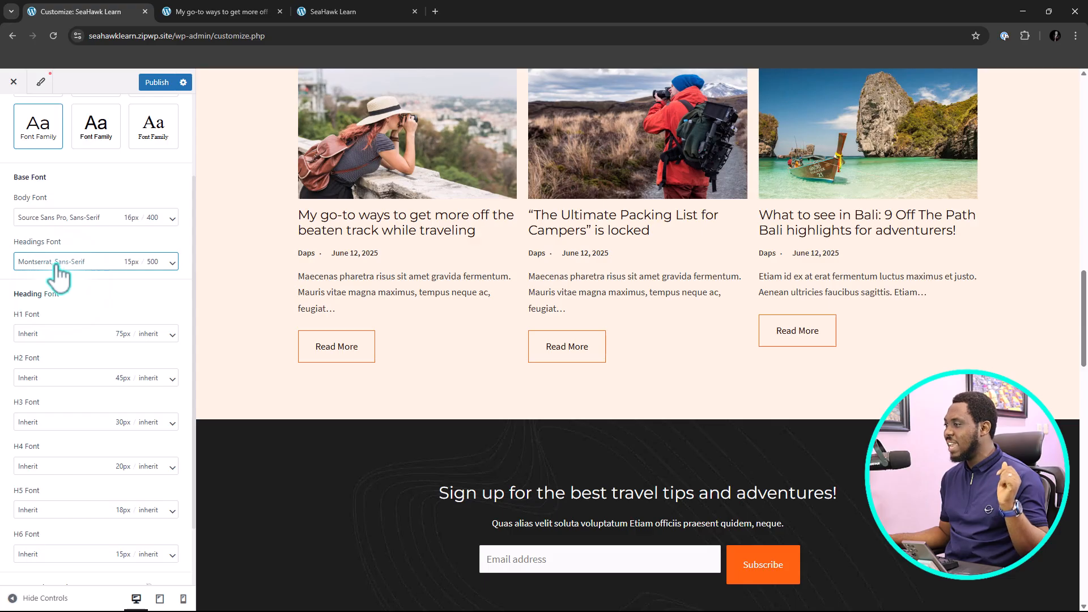
scroll(58, 267, down, 2)
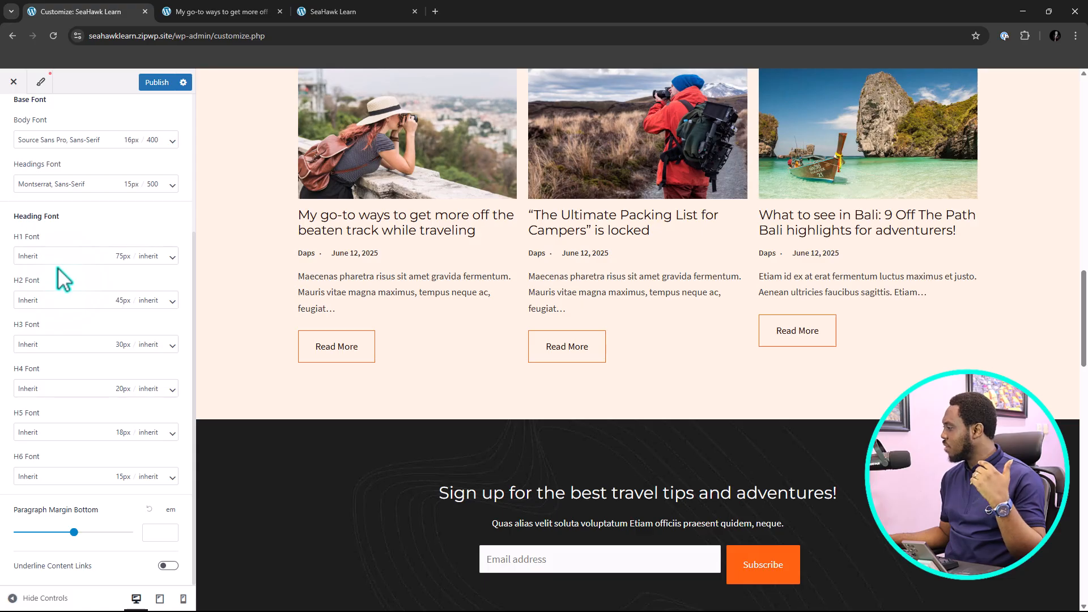
scroll(62, 277, up, 5)
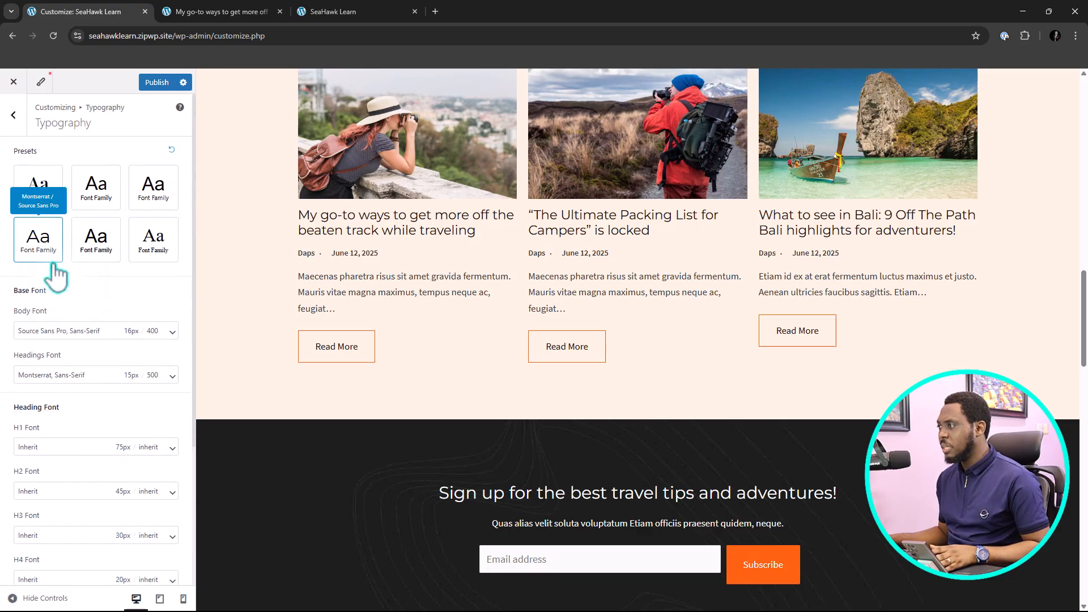
Switch the global color palette to Style 2 and check the homepage hero section with it
click(17, 116)
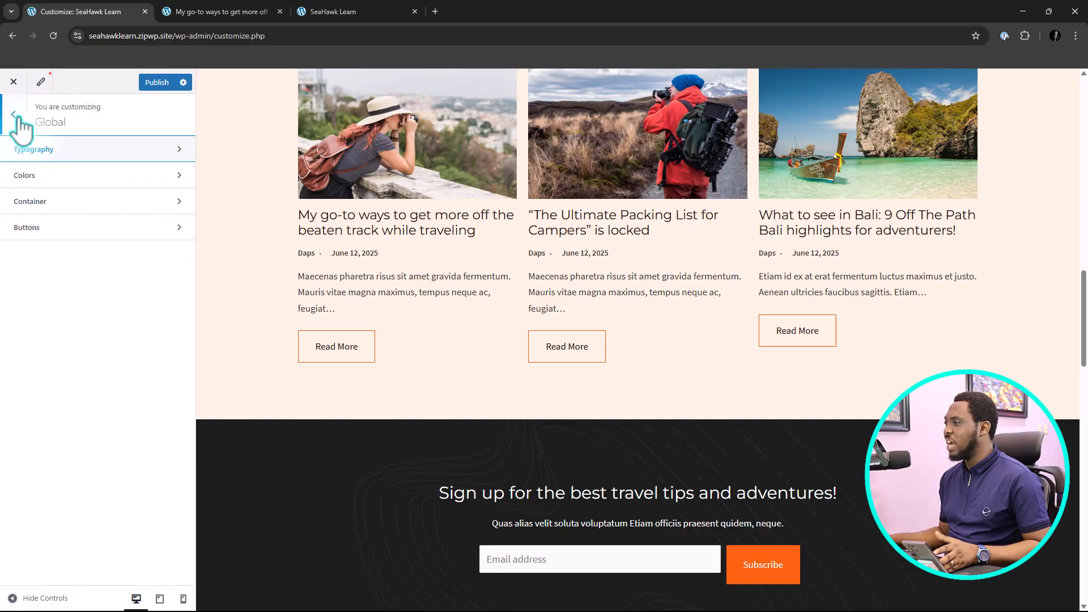
click(37, 177)
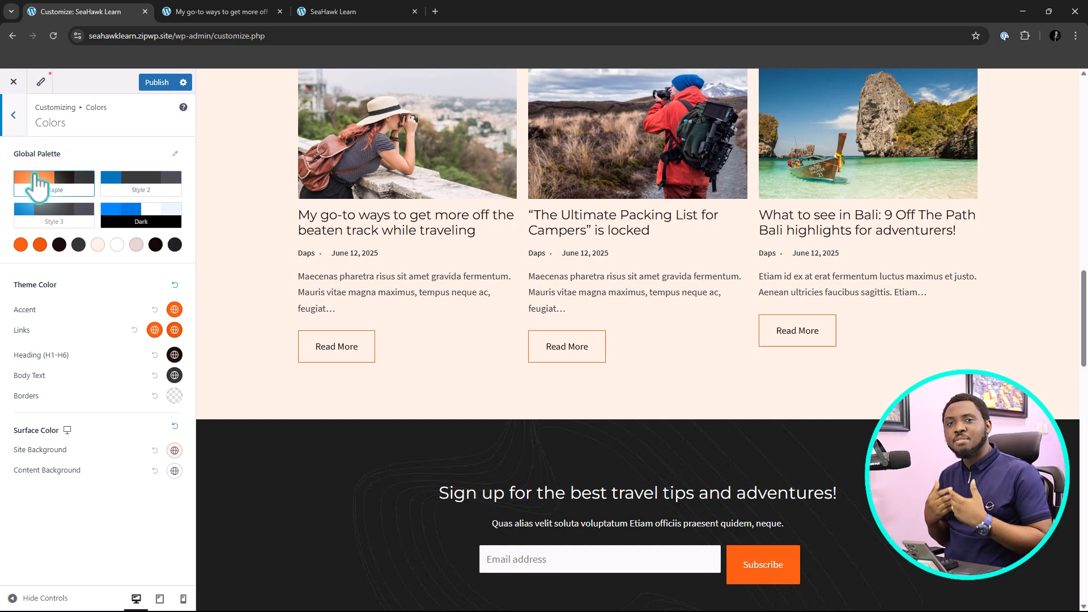
click(132, 183)
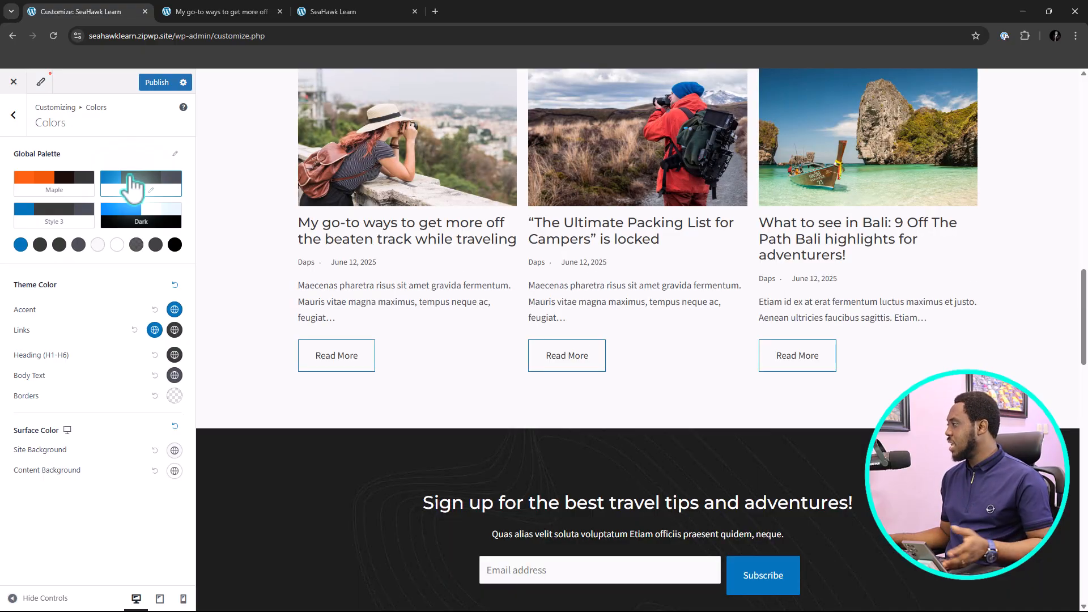
scroll(590, 231, up, 15)
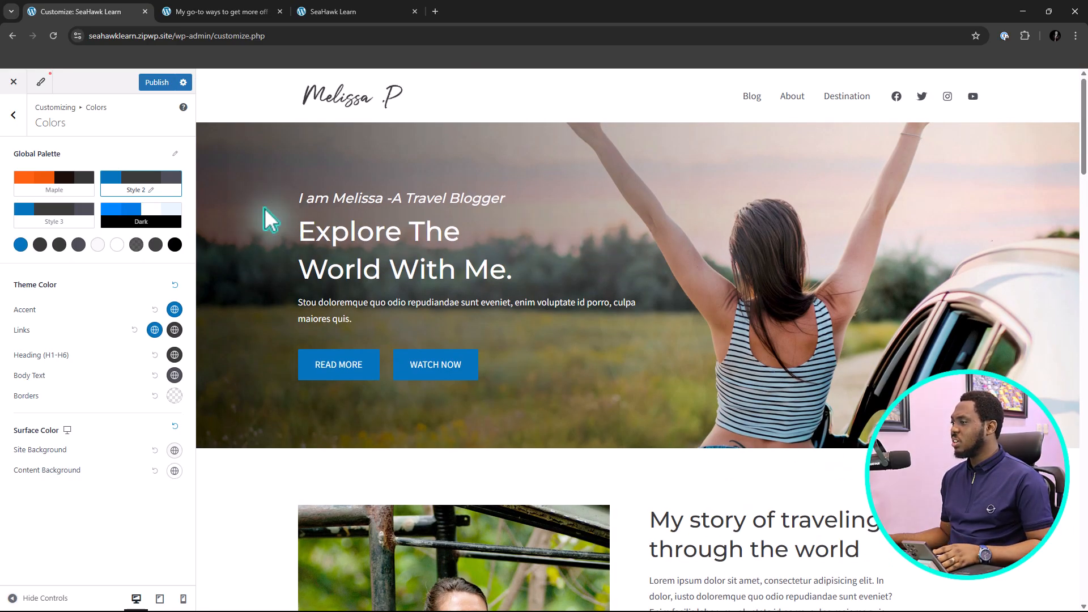
Change the Style 2 palette's brand color to green 59BF02 and review it across the homepage down to the footer
click(21, 245)
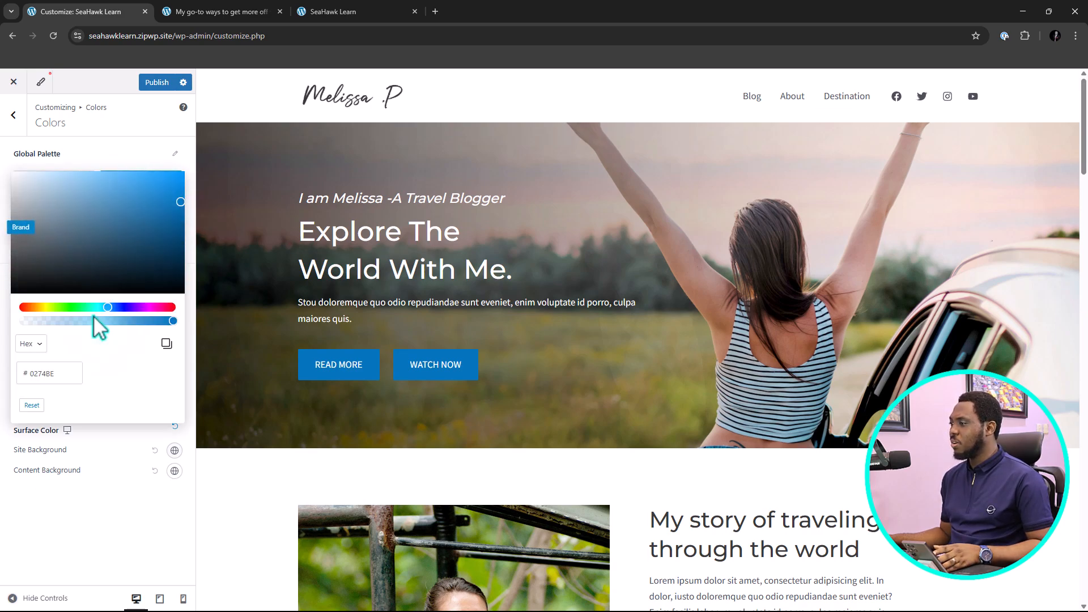
click(61, 307)
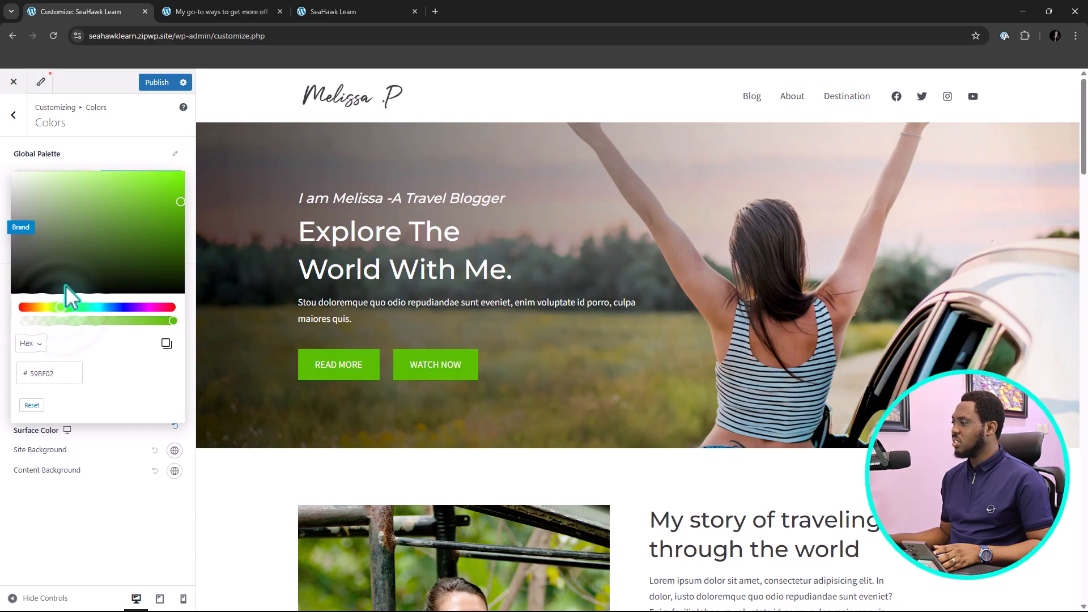
scroll(593, 314, down, 5)
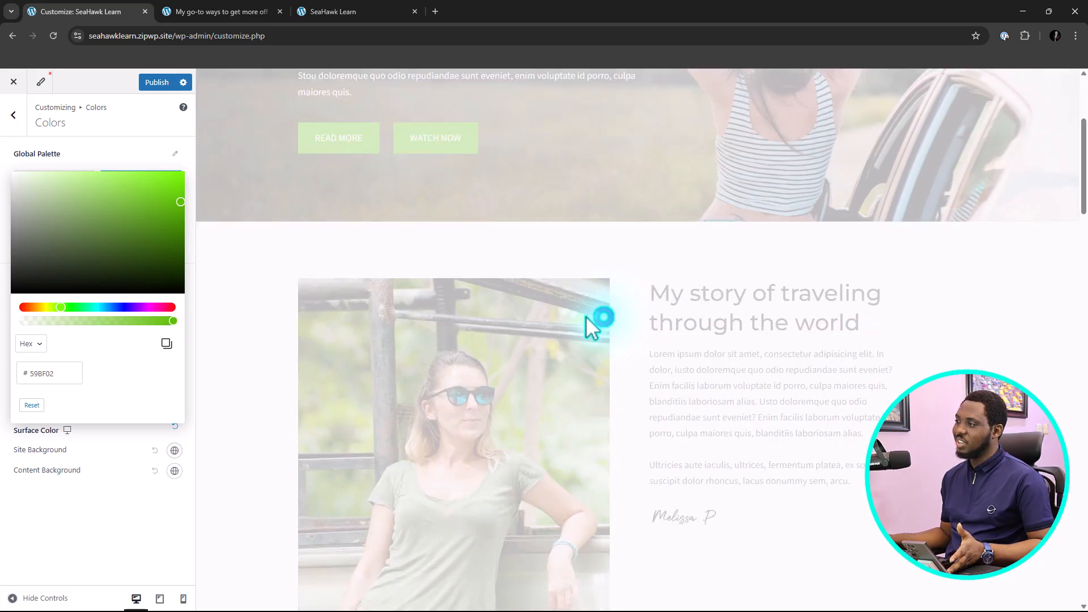
scroll(497, 291, down, 5)
scroll(496, 292, down, 15)
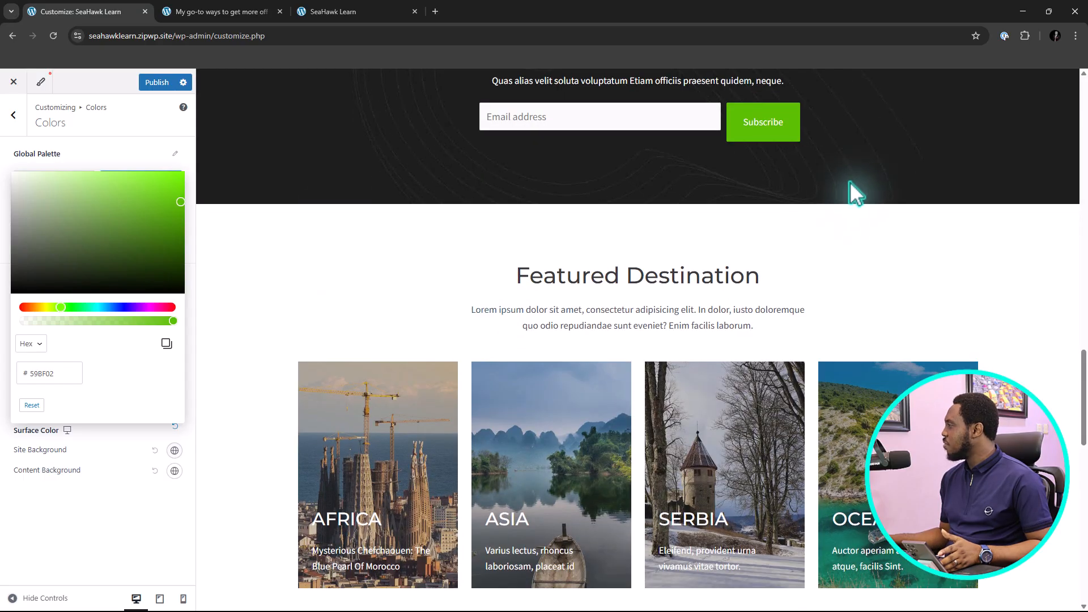
scroll(362, 255, down, 8)
scroll(362, 258, down, 7)
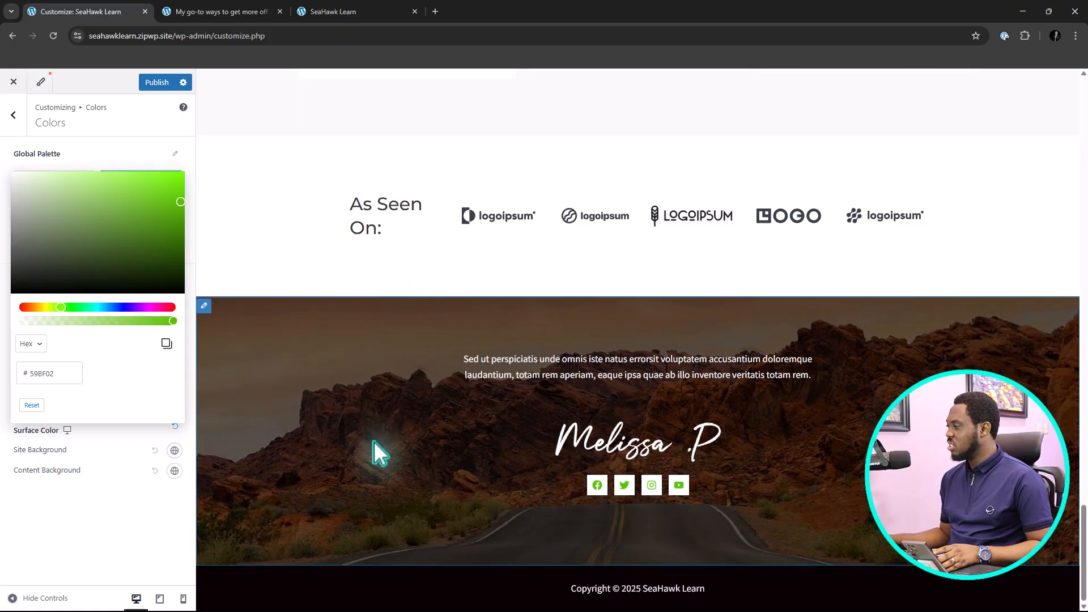
scroll(373, 441, up, 4)
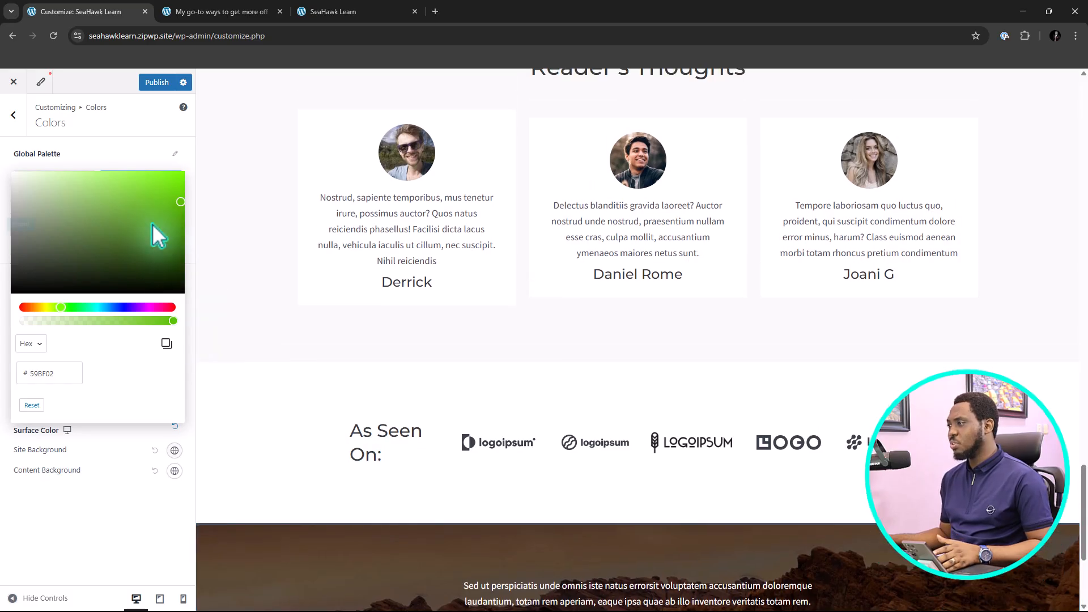
click(102, 152)
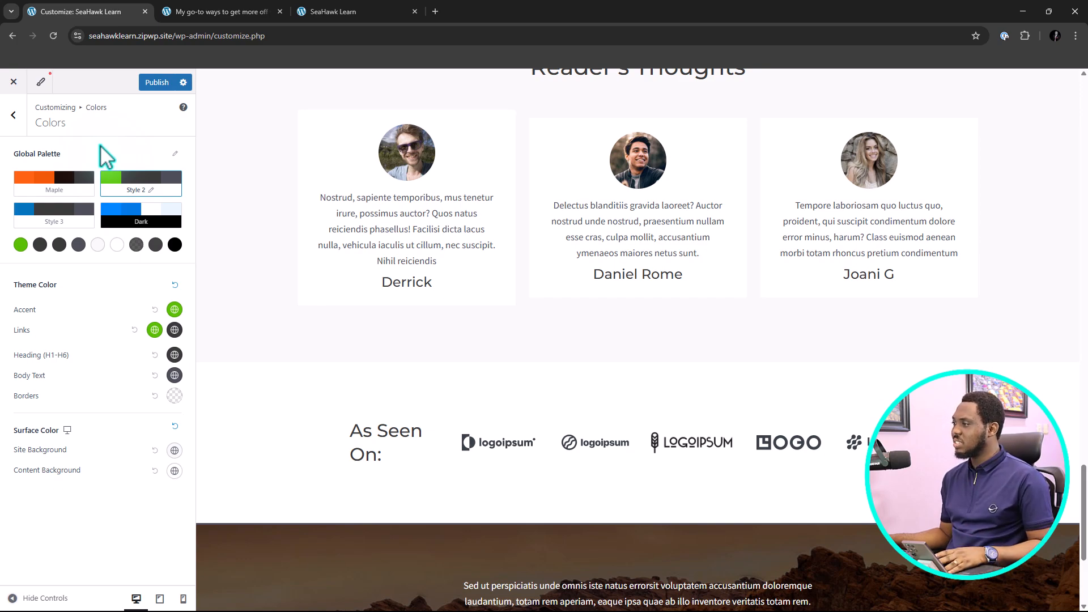
Set the global color palette back to Maple
click(143, 218)
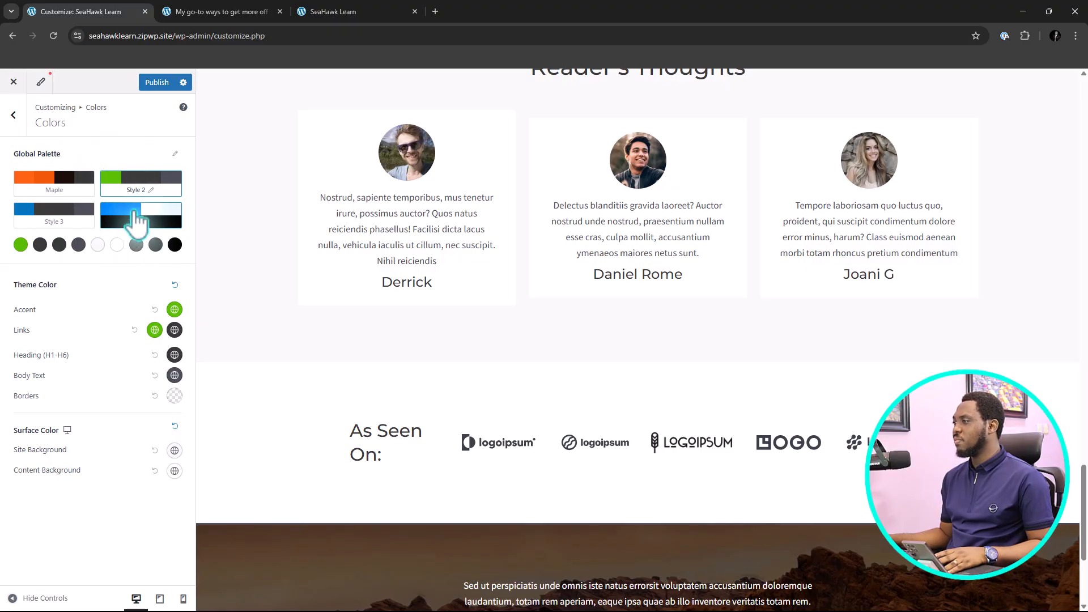
click(59, 187)
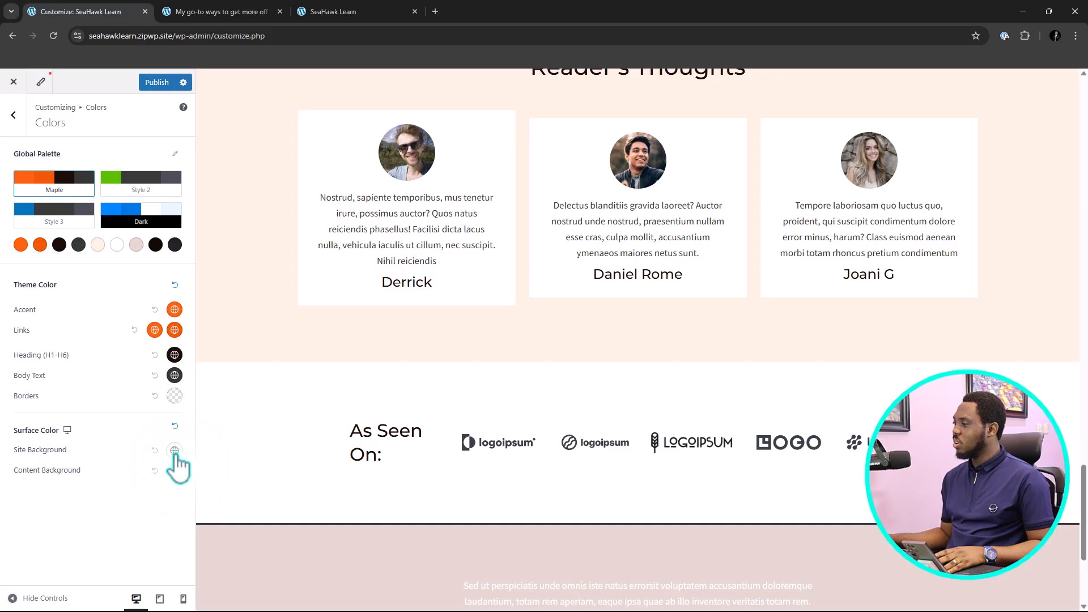
Set the site background color to the palette's white swatch and review it across the homepage
scroll(238, 289, up, 5)
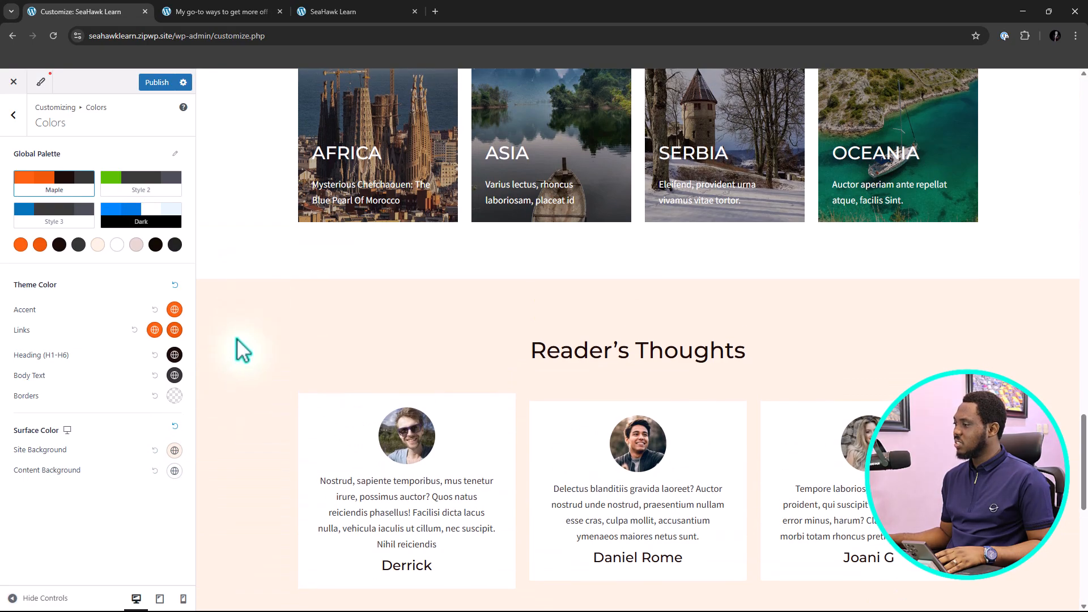
click(174, 450)
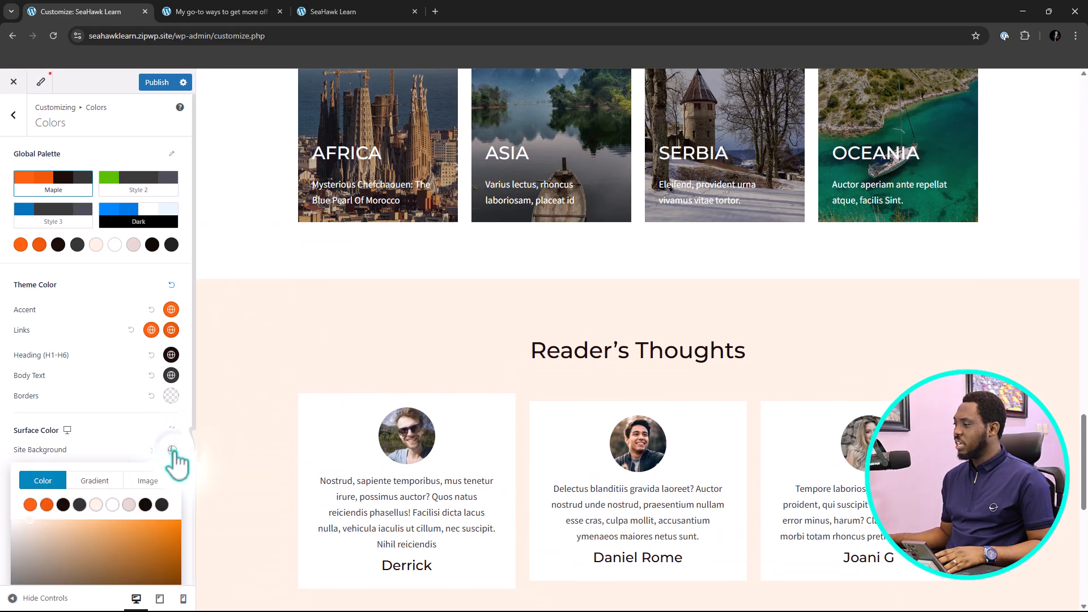
click(113, 504)
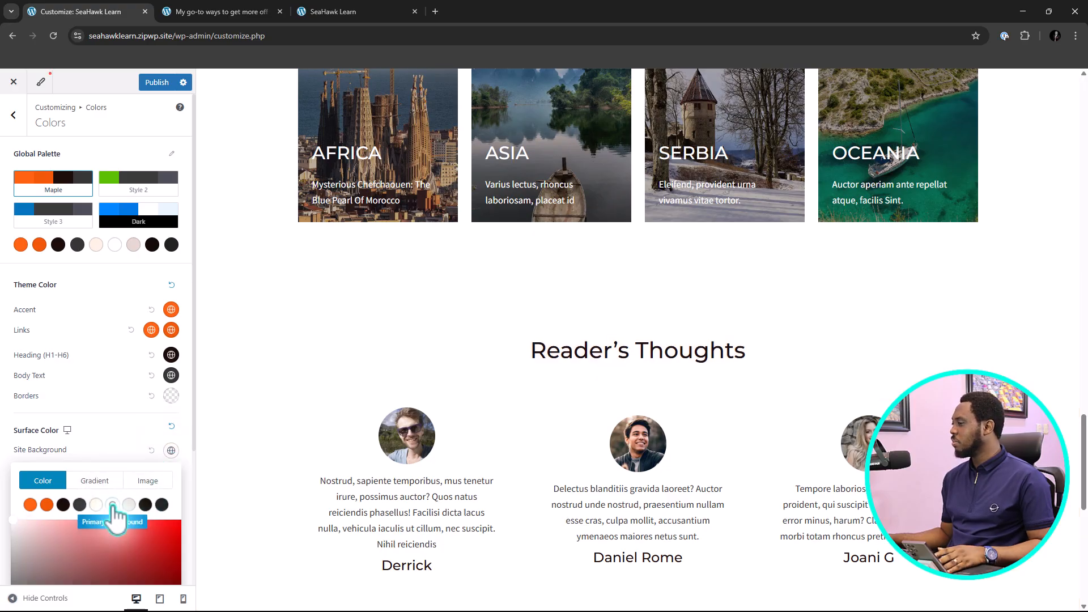
scroll(371, 324, down, 10)
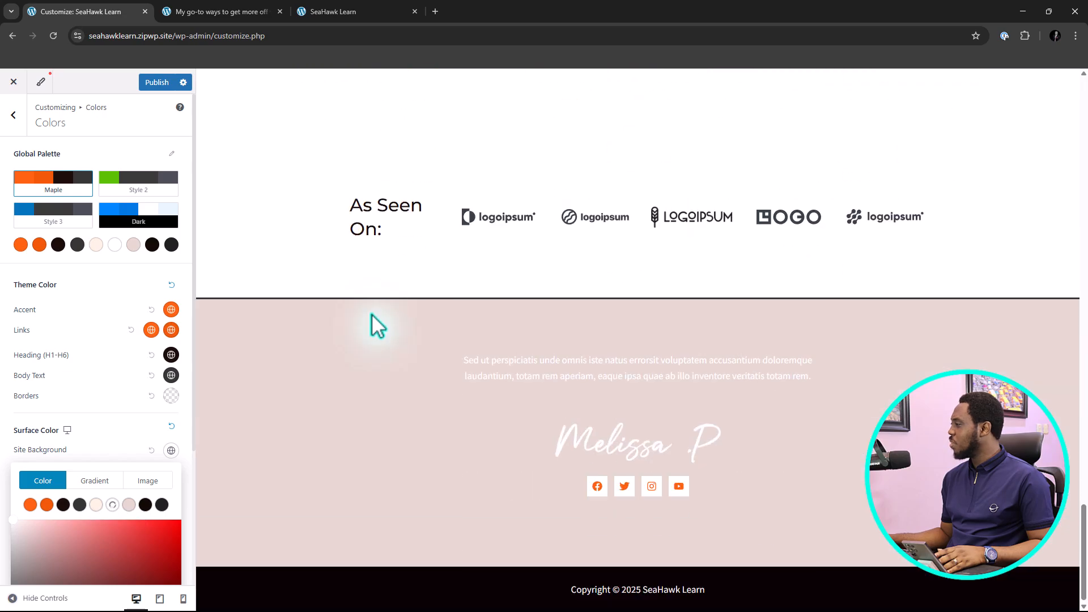
scroll(371, 324, up, 10)
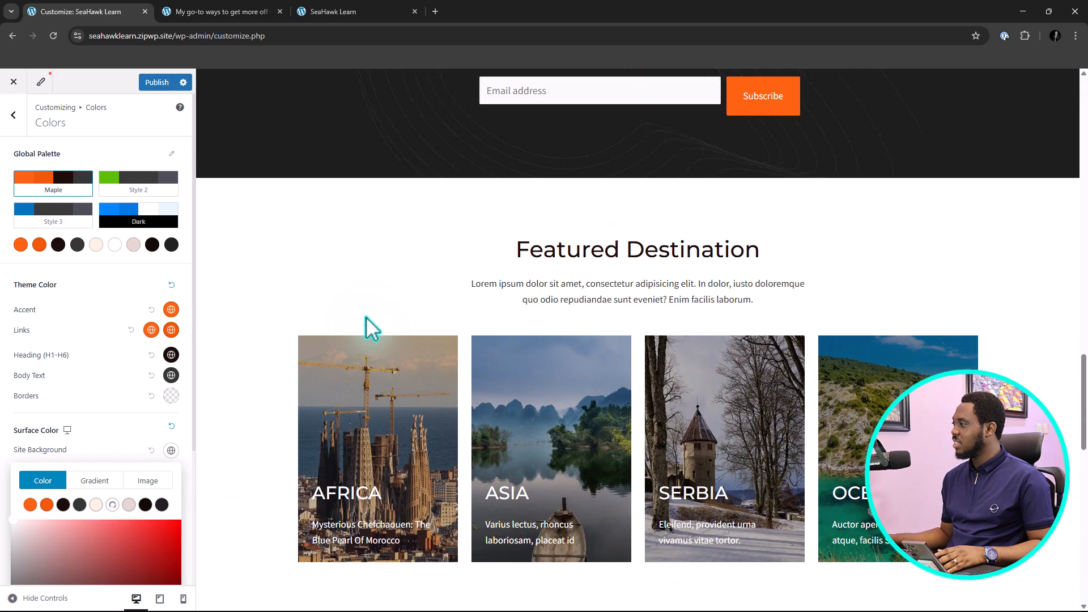
scroll(371, 327, up, 10)
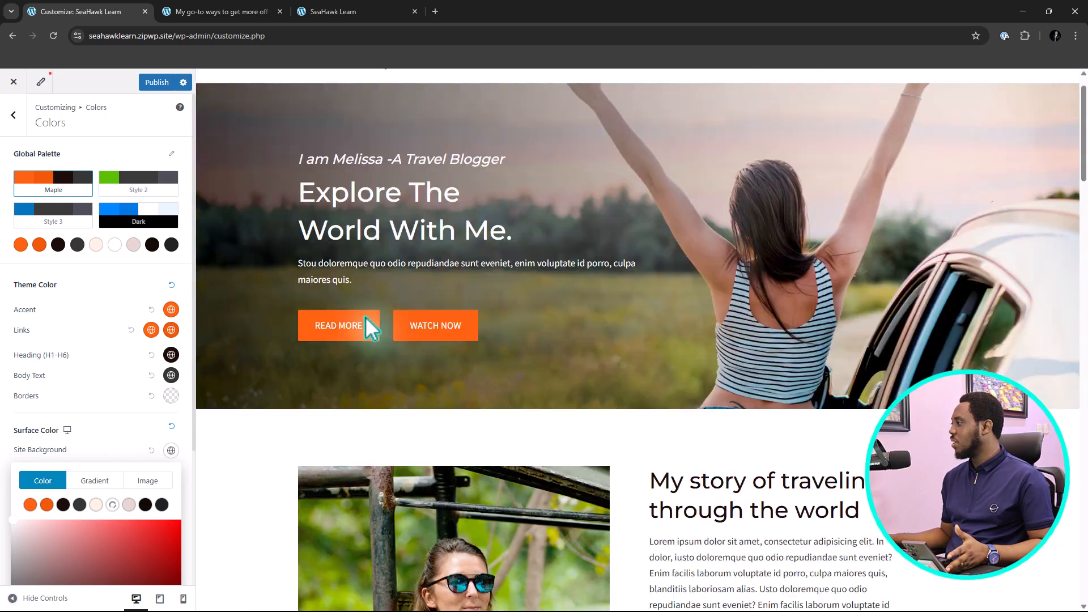
scroll(365, 316, down, 10)
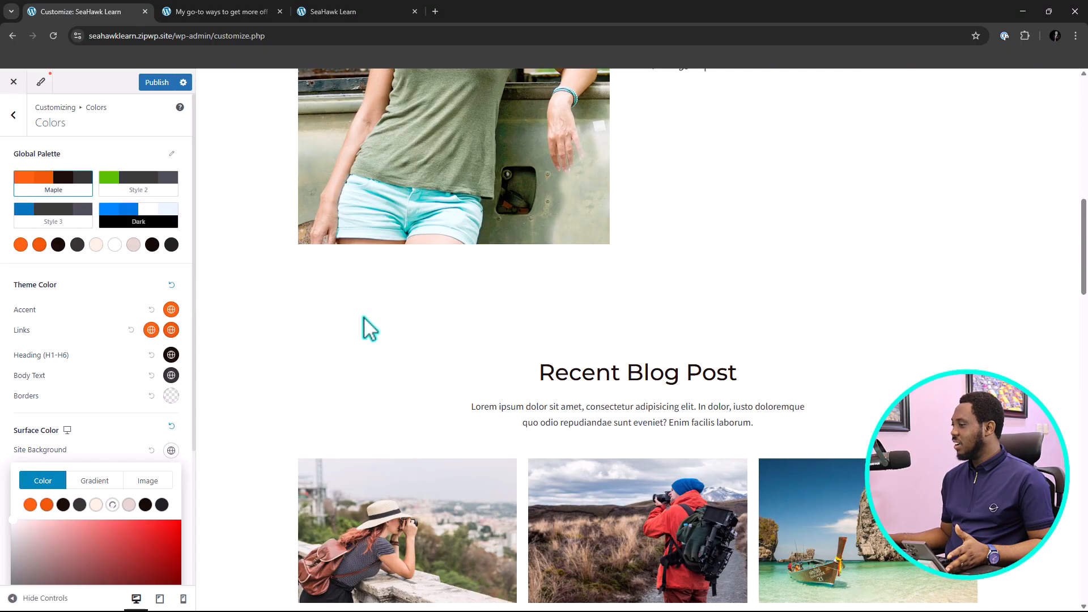
click(199, 503)
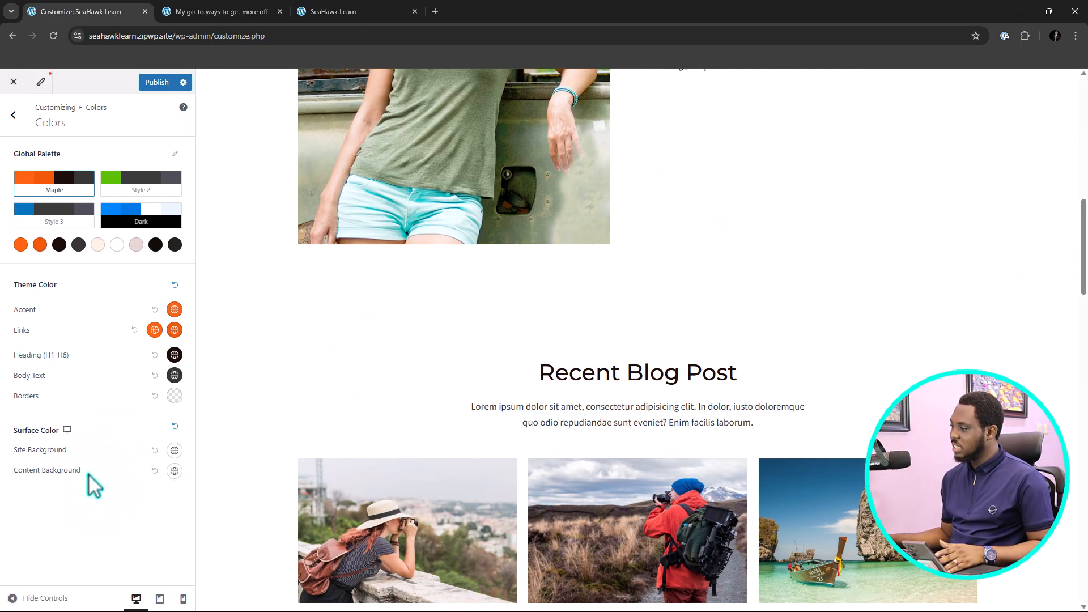
Try the palette's light peach swatch as the content background, review the homepage sections, and set the color back to white
click(175, 471)
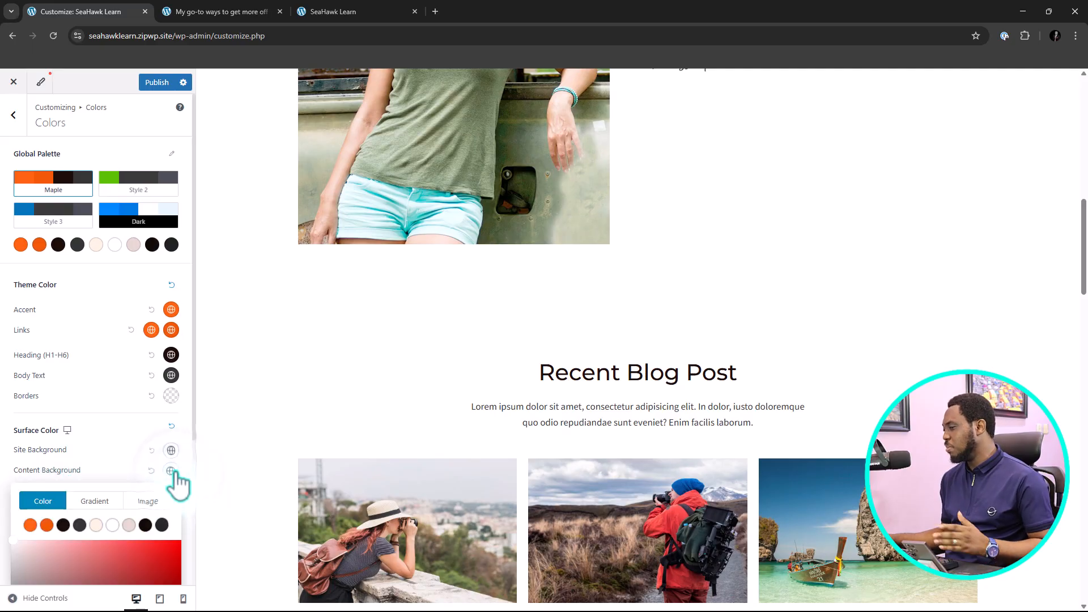
scroll(136, 447, down, 2)
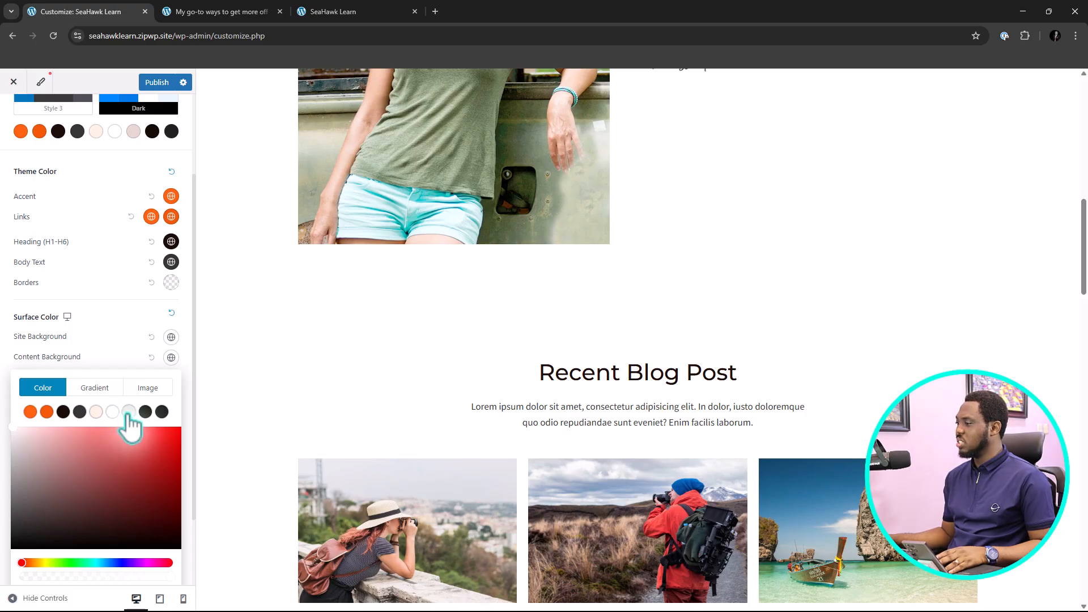
click(97, 412)
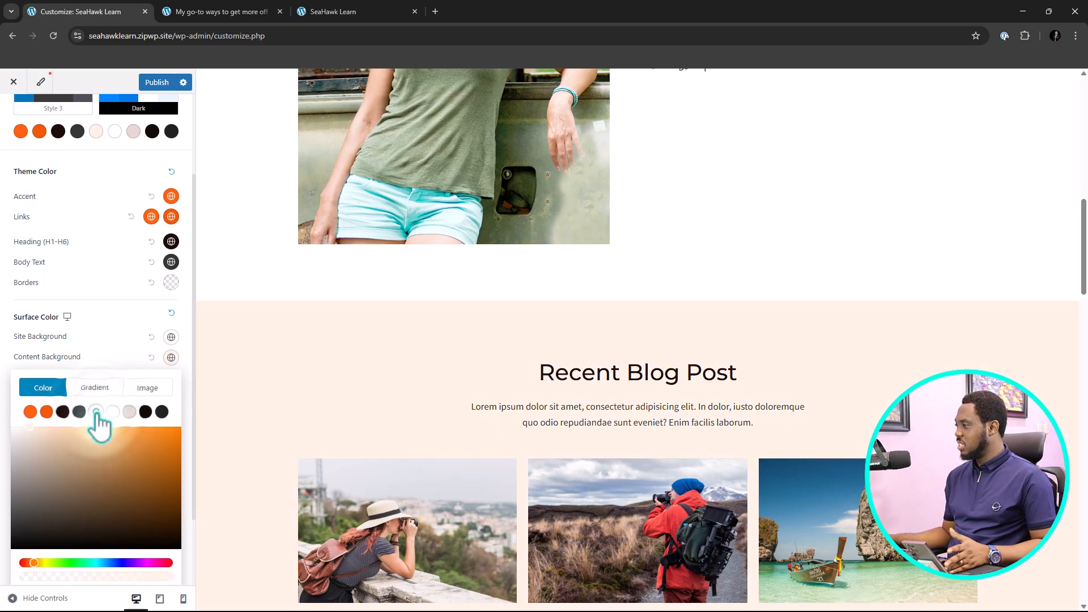
scroll(403, 370, down, 5)
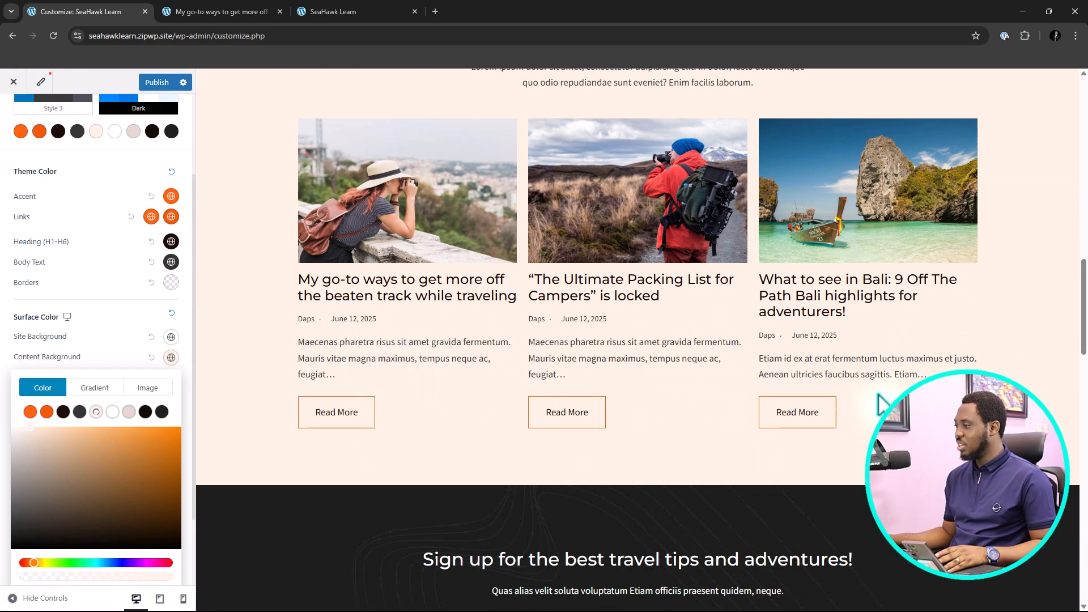
scroll(837, 400, down, 7)
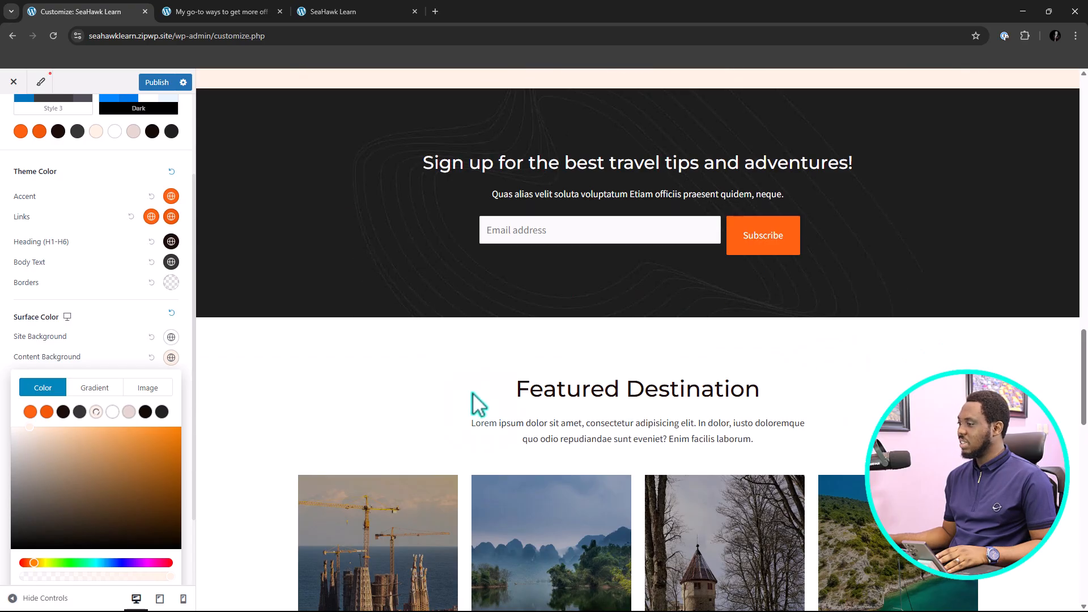
click(112, 412)
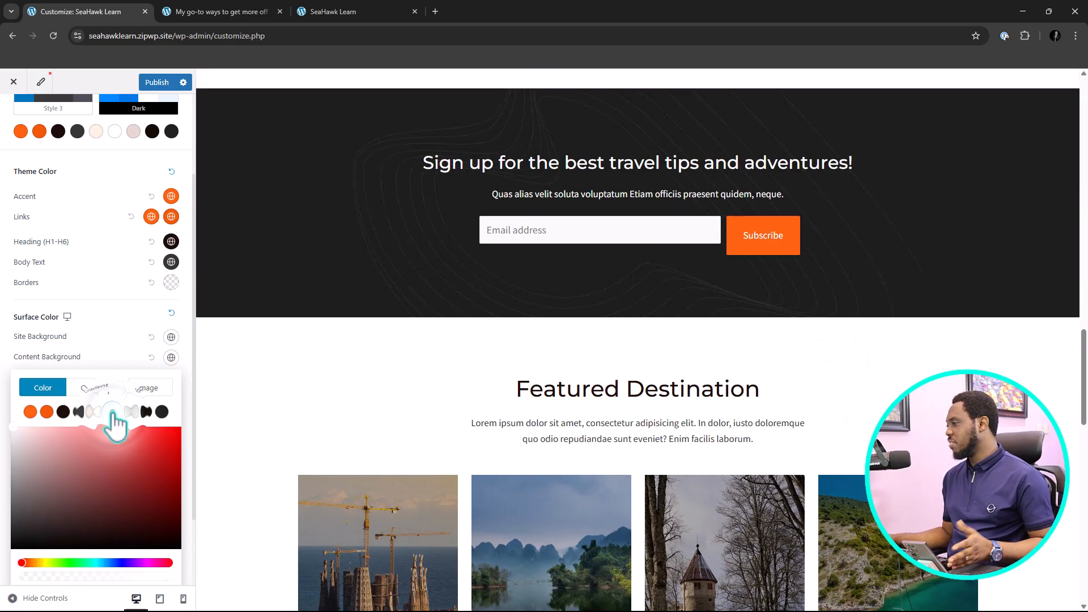
click(112, 353)
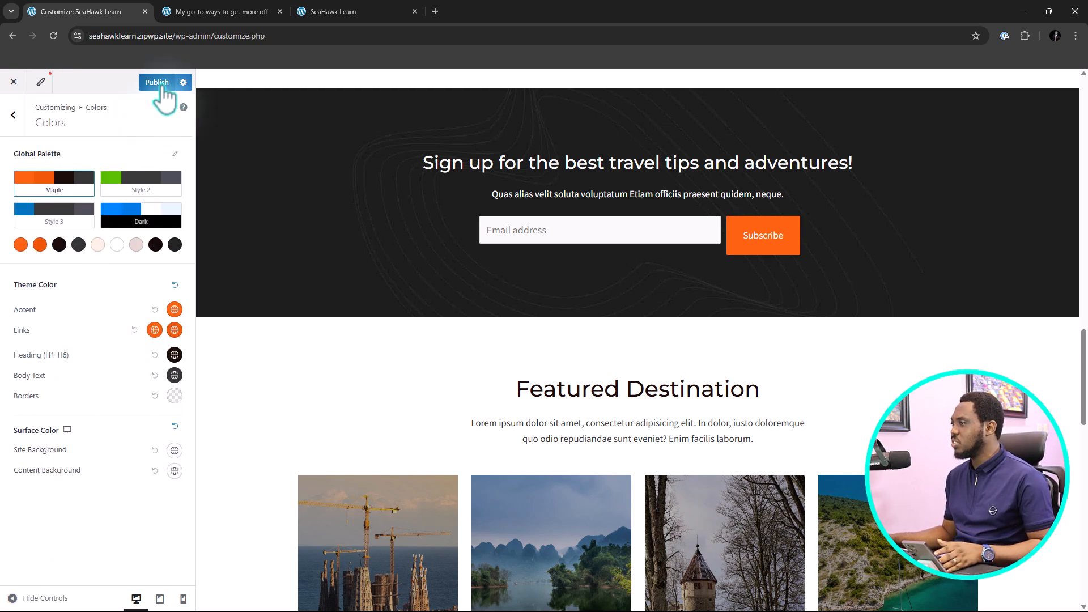
Examine the global container layout, style and width settings with the first blog post previewed, and compare it with the pages in the other tabs
click(14, 115)
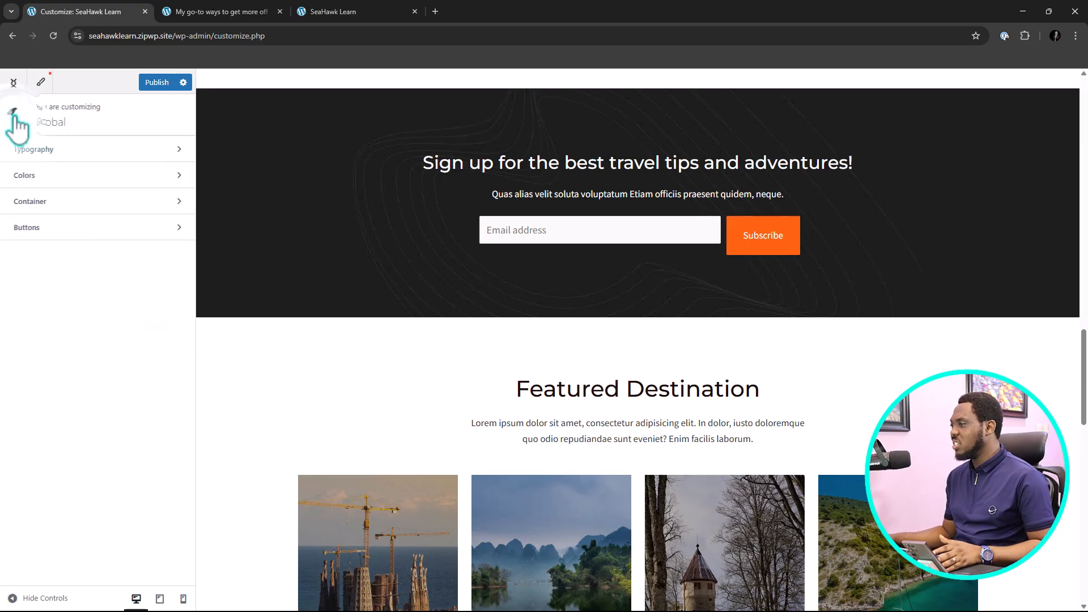
click(63, 203)
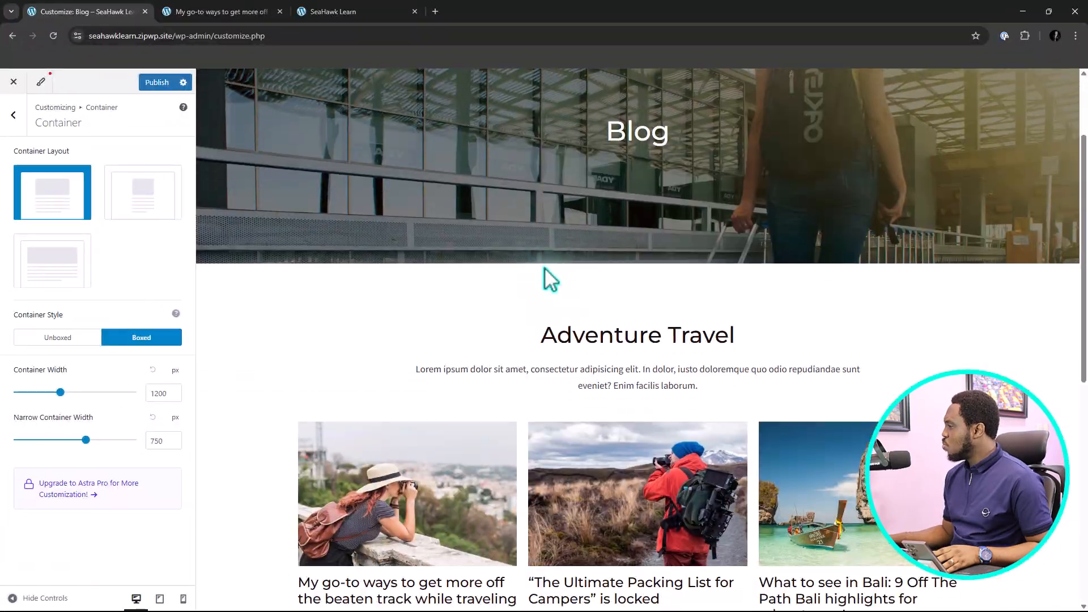
scroll(544, 279, down, 5)
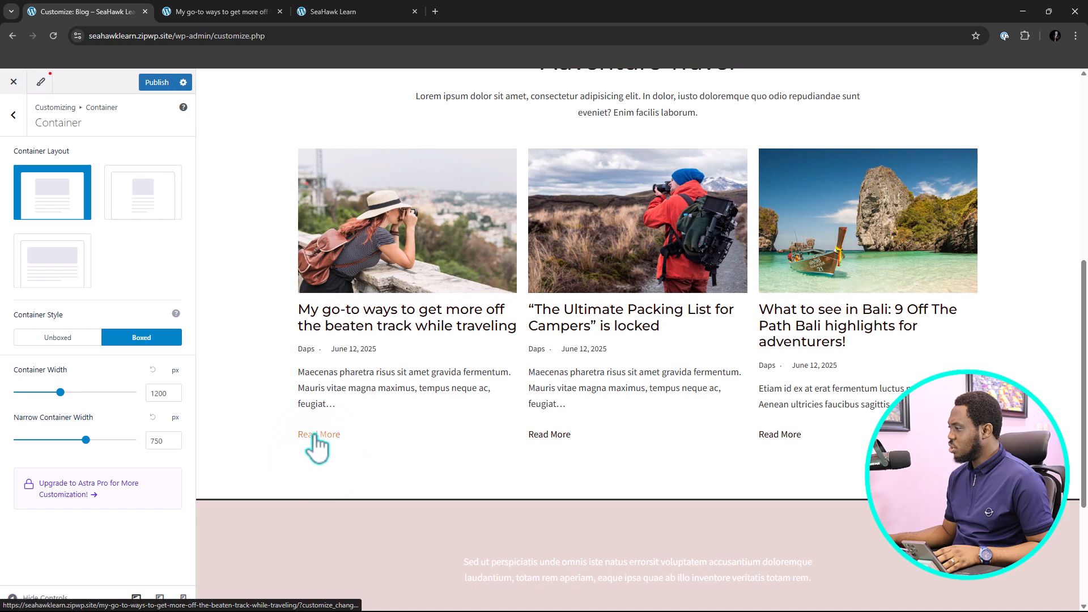
click(314, 435)
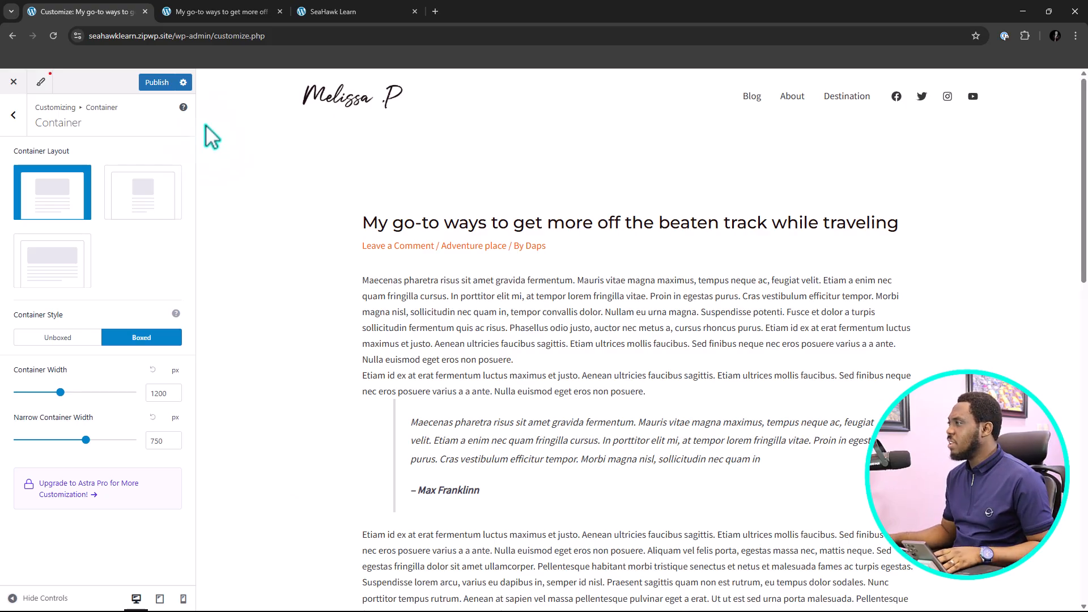
click(217, 12)
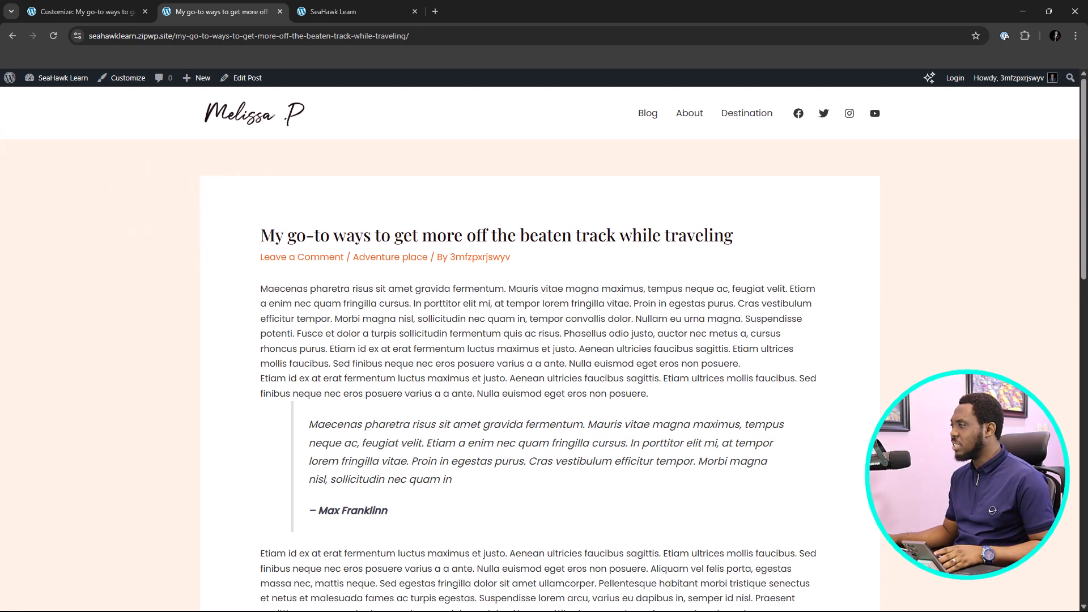
click(335, 12)
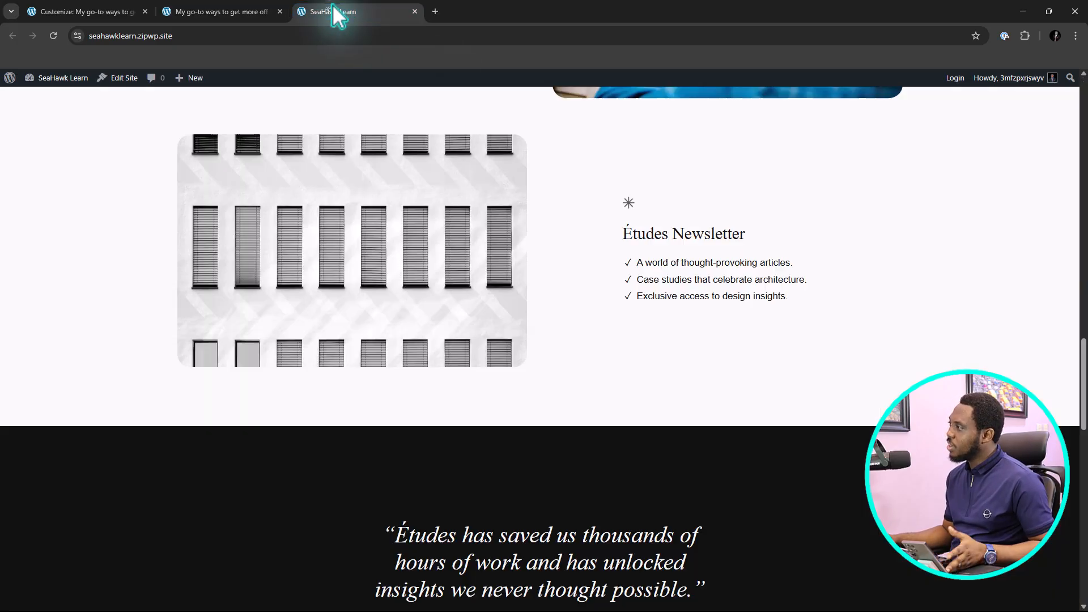
click(113, 11)
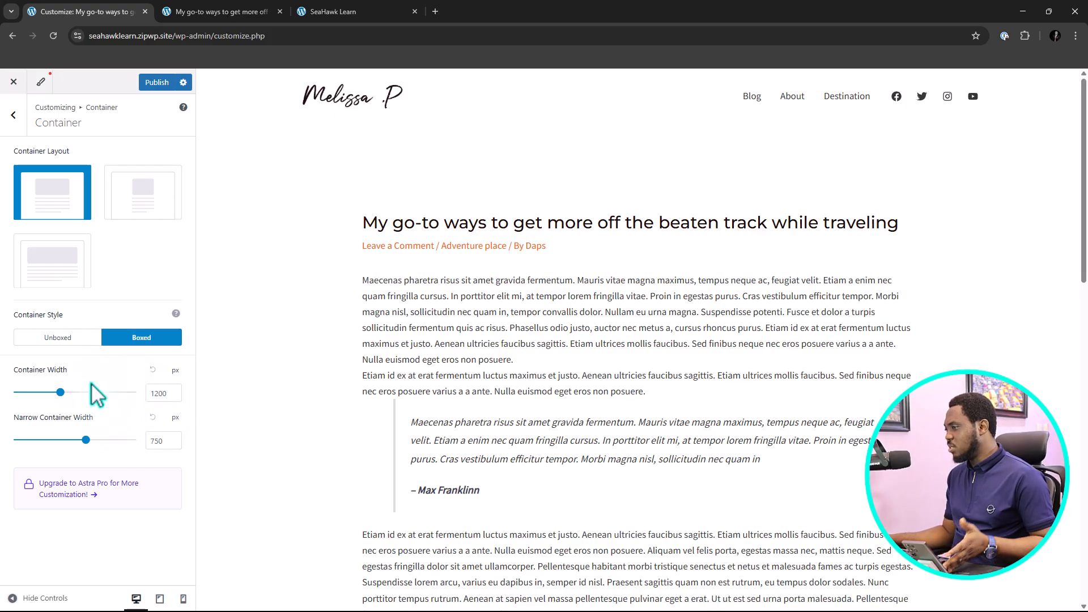
click(154, 397)
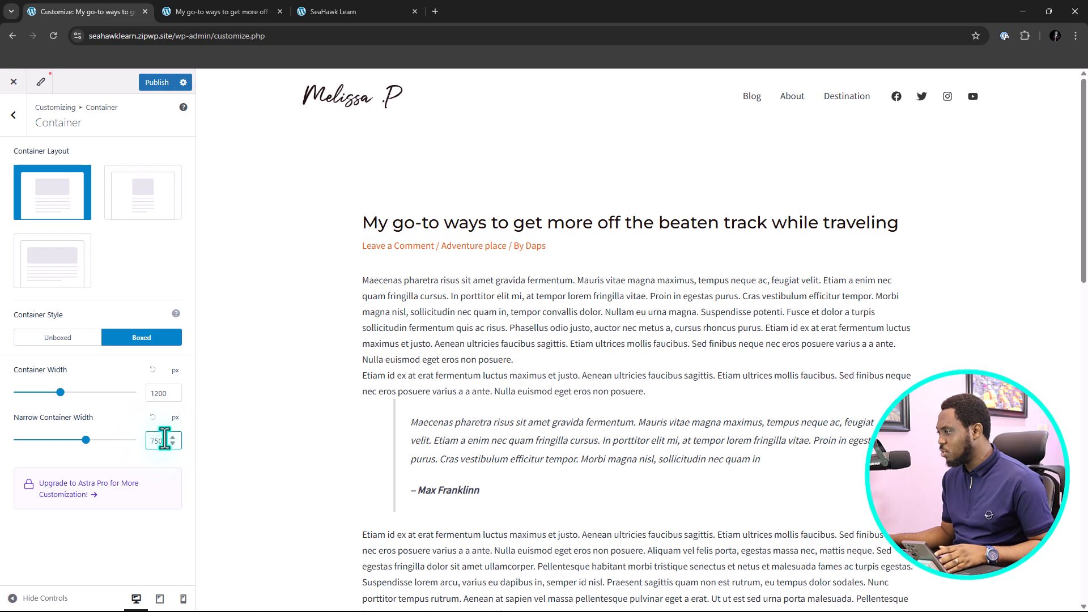
Apply the square-cornered filled preset to the global primary buttons and review the blog post down to its comment form
click(14, 112)
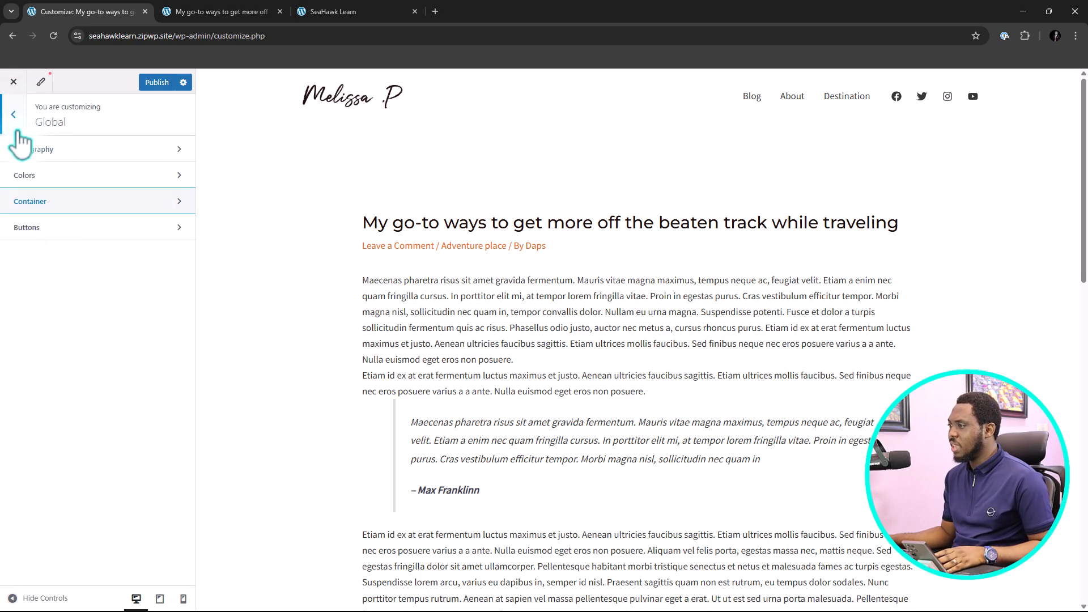
click(78, 229)
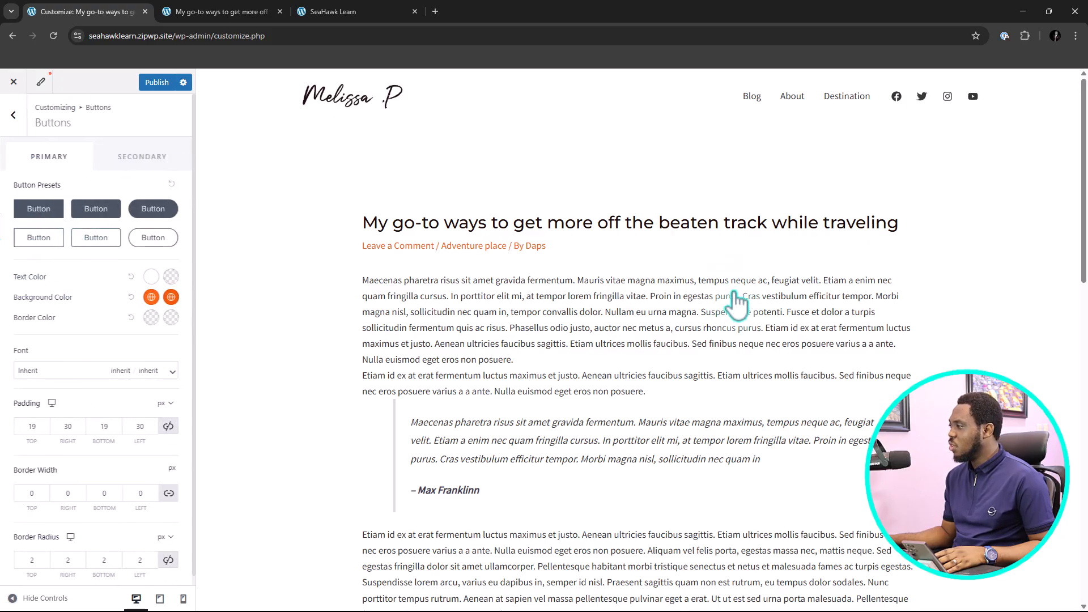
scroll(566, 284, down, 9)
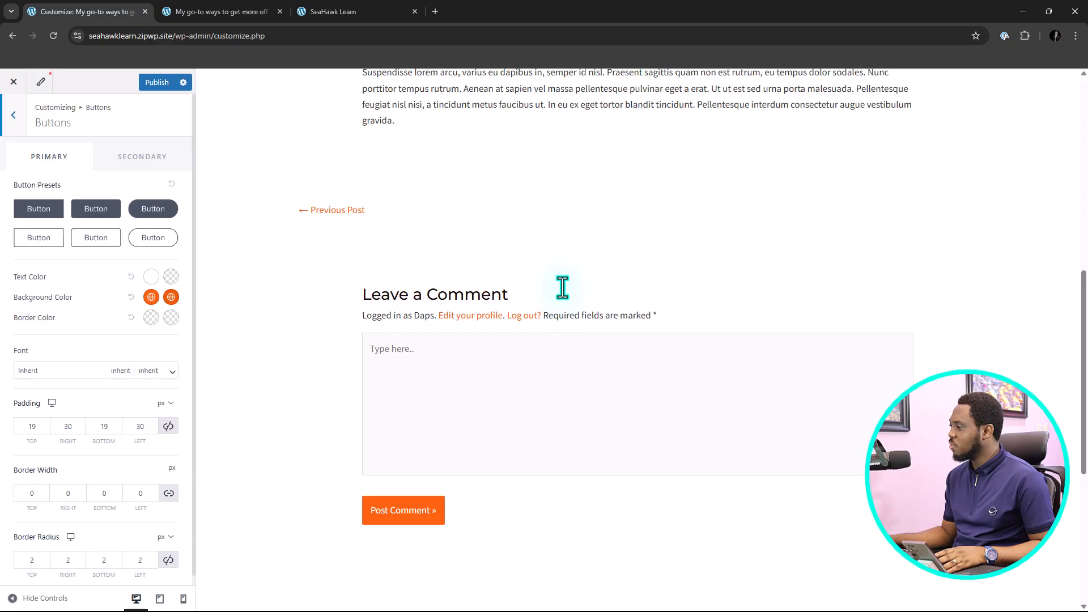
scroll(566, 300, down, 4)
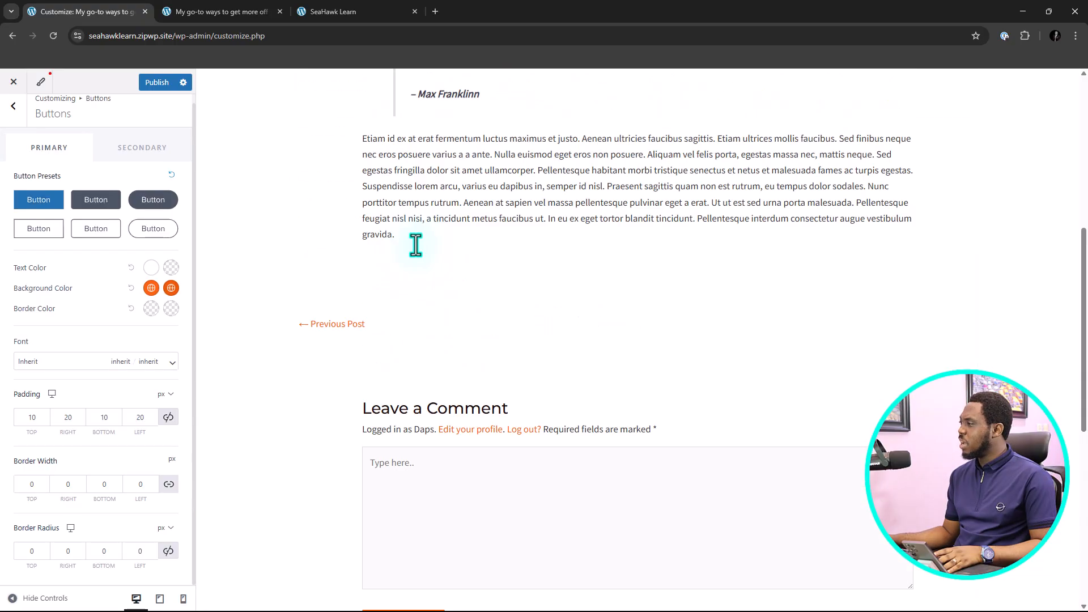
scroll(415, 249, up, 10)
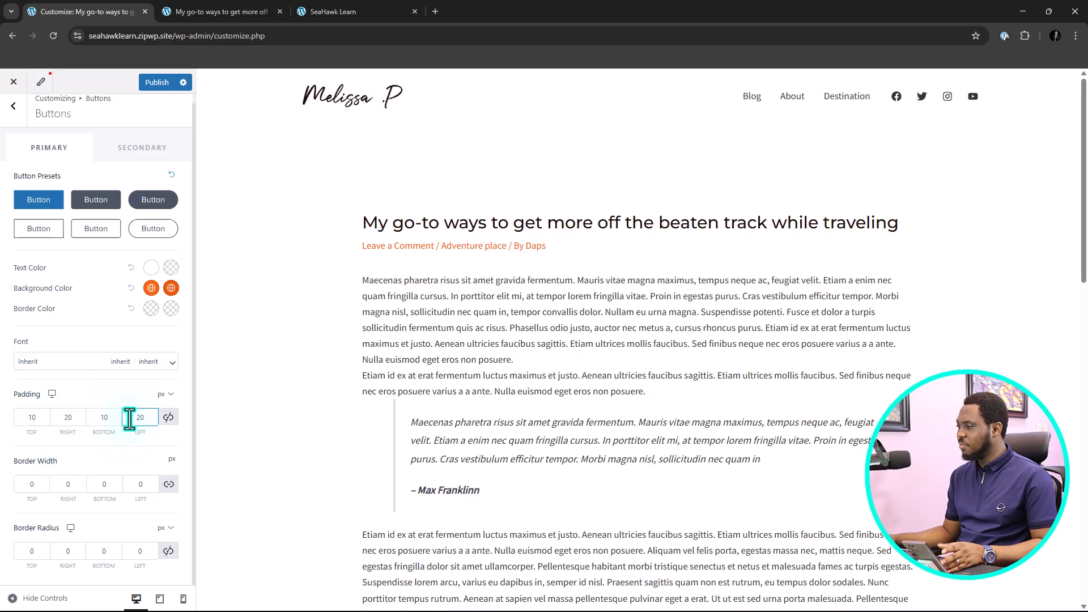
scroll(600, 317, down, 10)
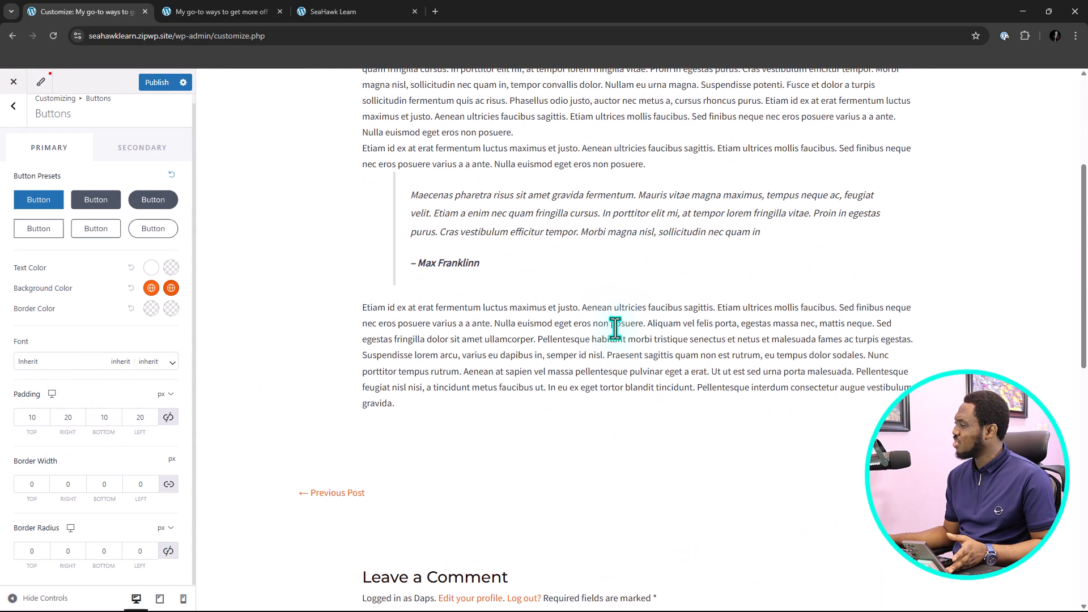
scroll(614, 327, up, 10)
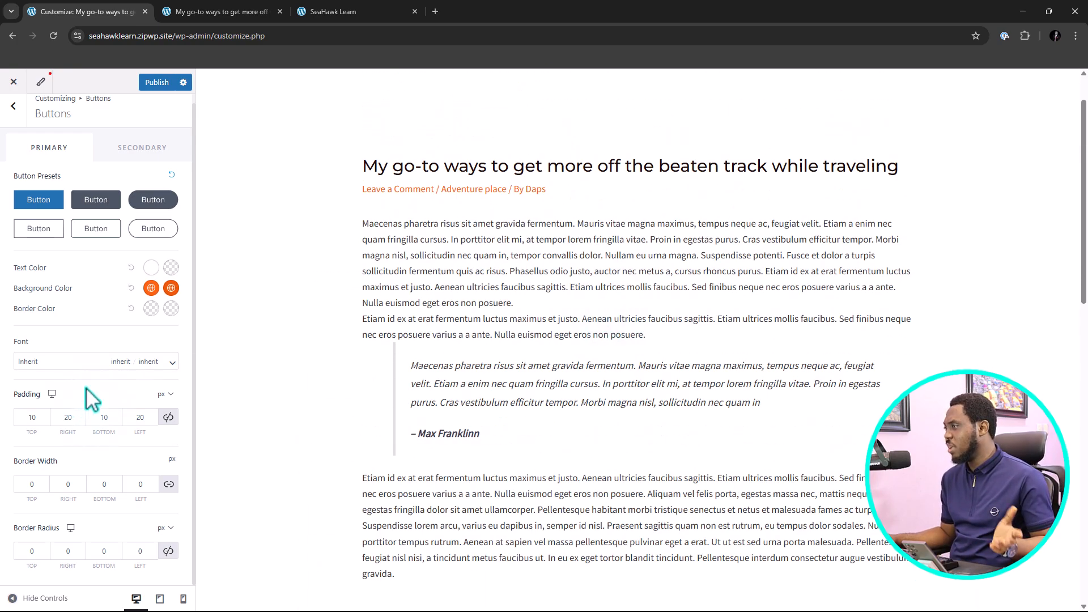
Apply the square-cornered filled preset to the secondary buttons as well and return to the main customizer options
click(139, 151)
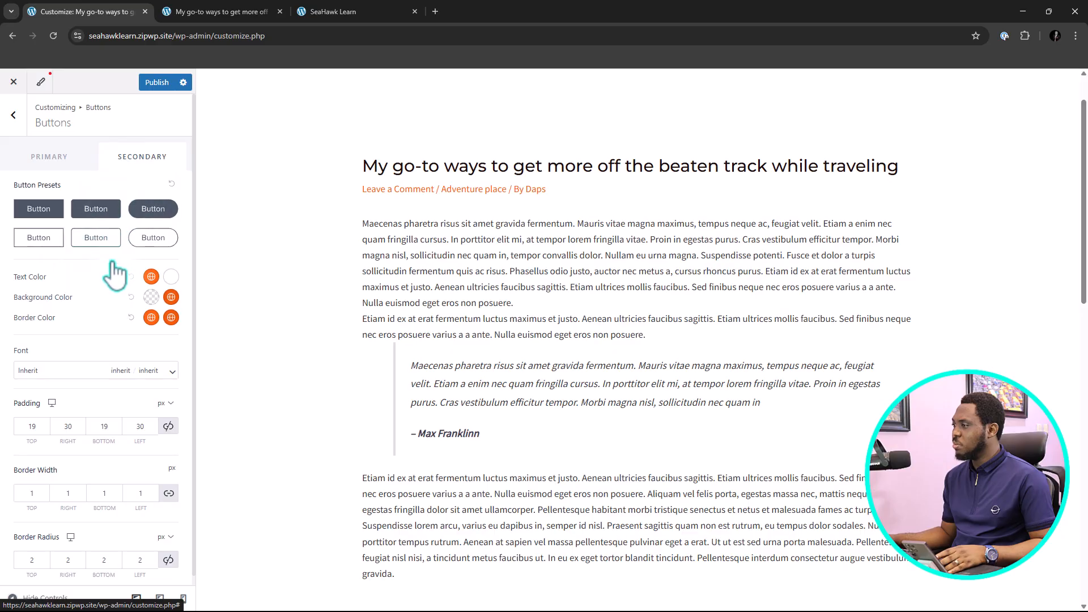
scroll(477, 275, down, 10)
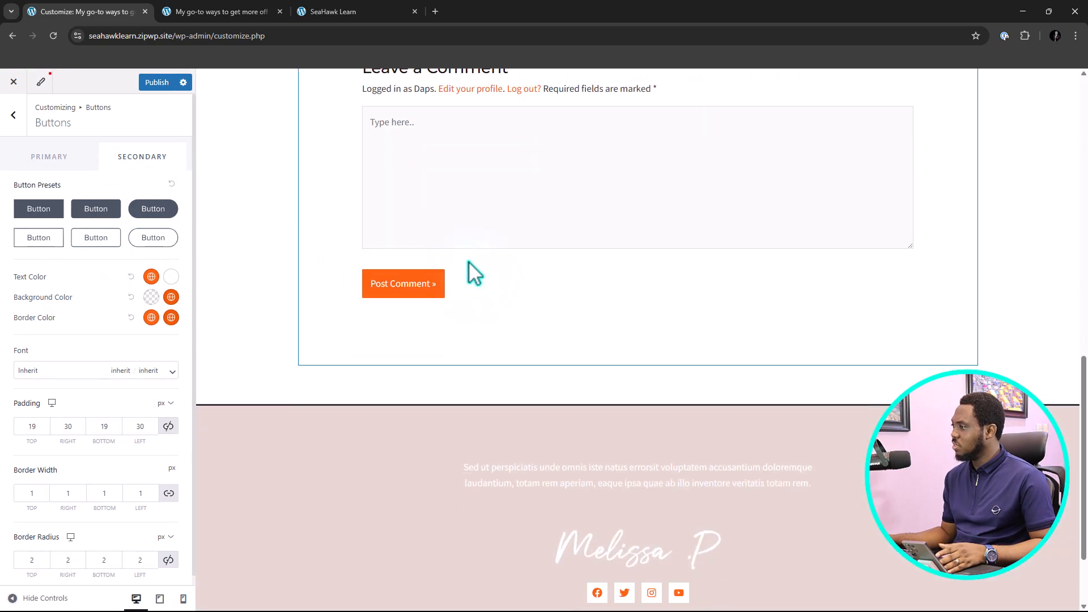
click(82, 159)
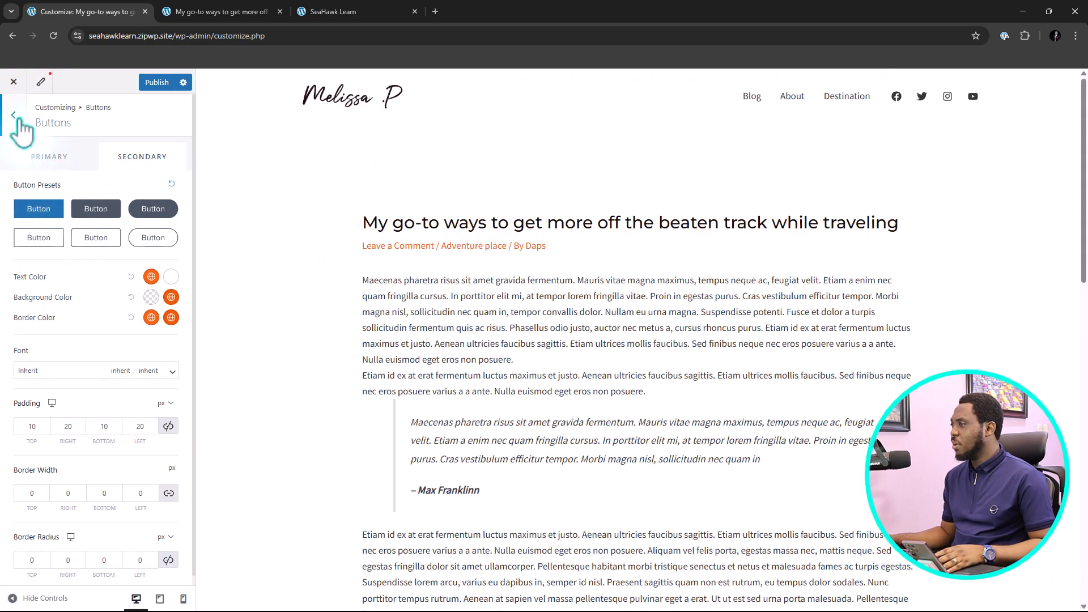
click(18, 118)
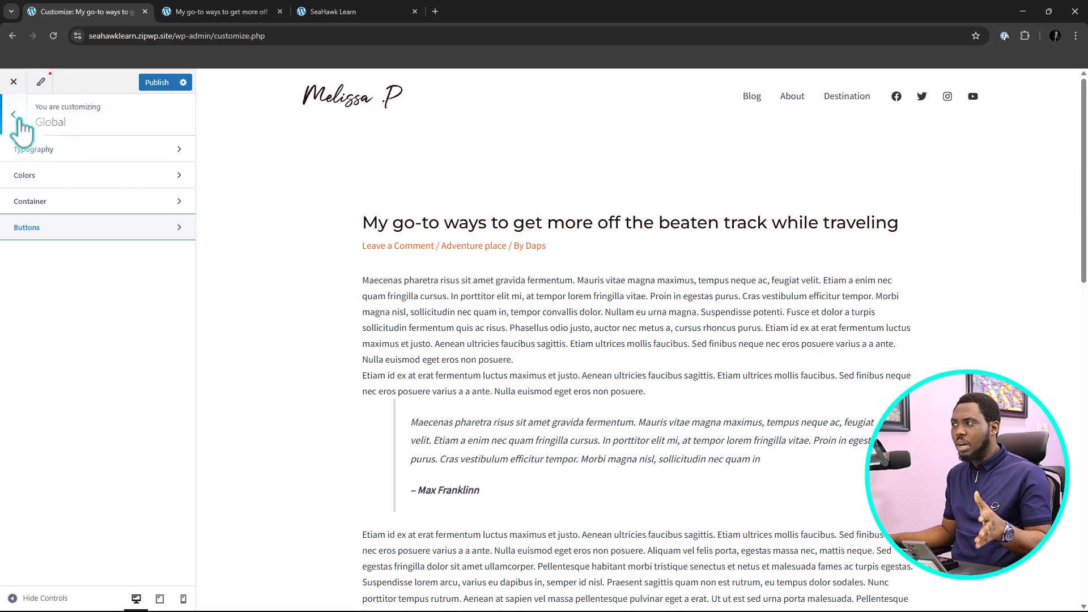
click(20, 119)
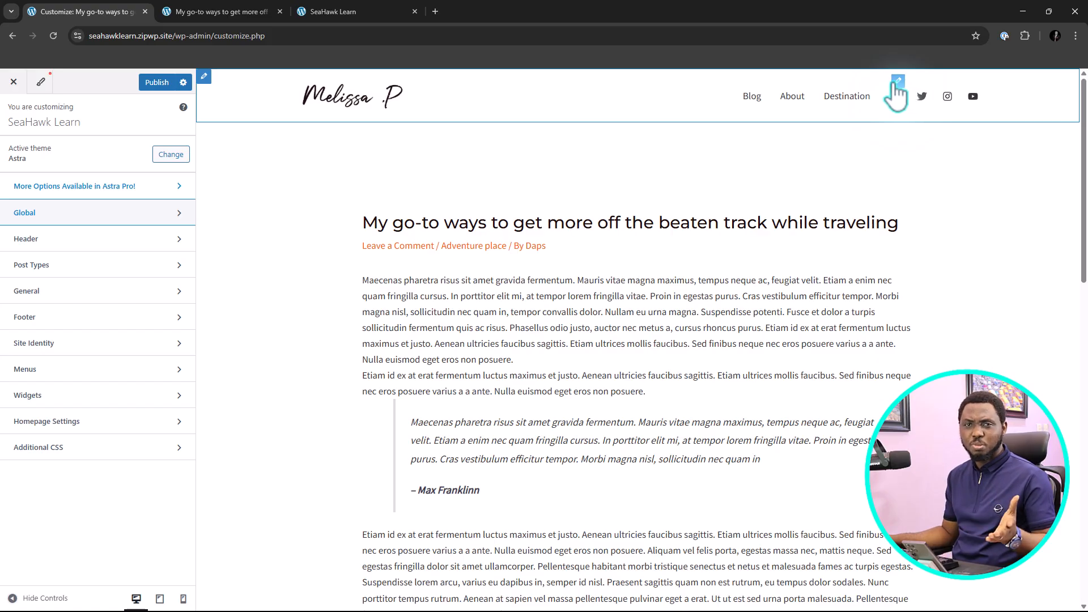
Move the site logo to the center and the primary menu to the left zone of the header's main row
click(61, 242)
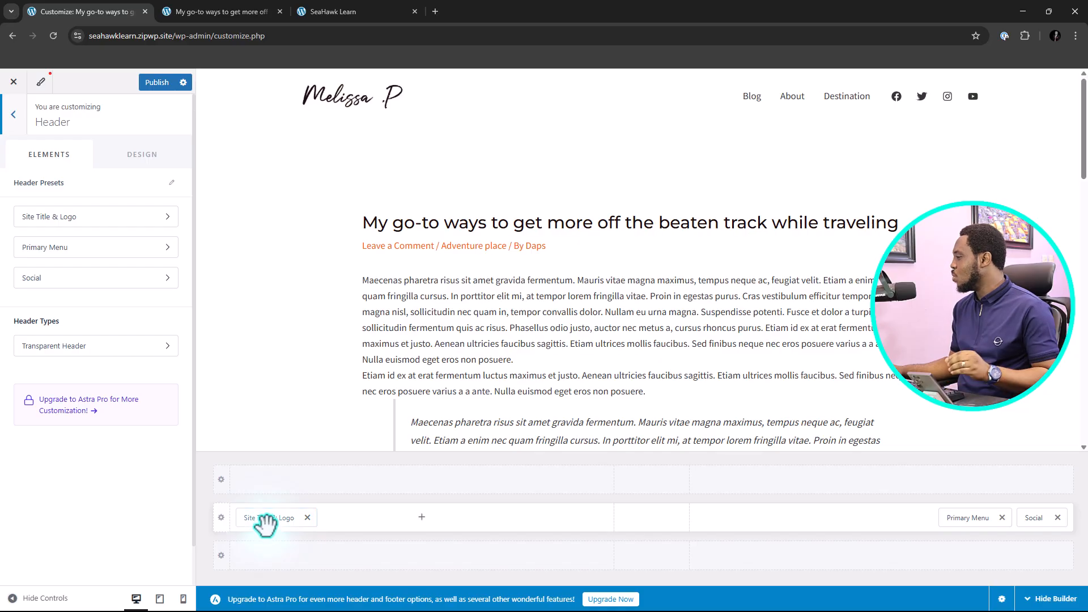
drag(266, 516, 652, 532)
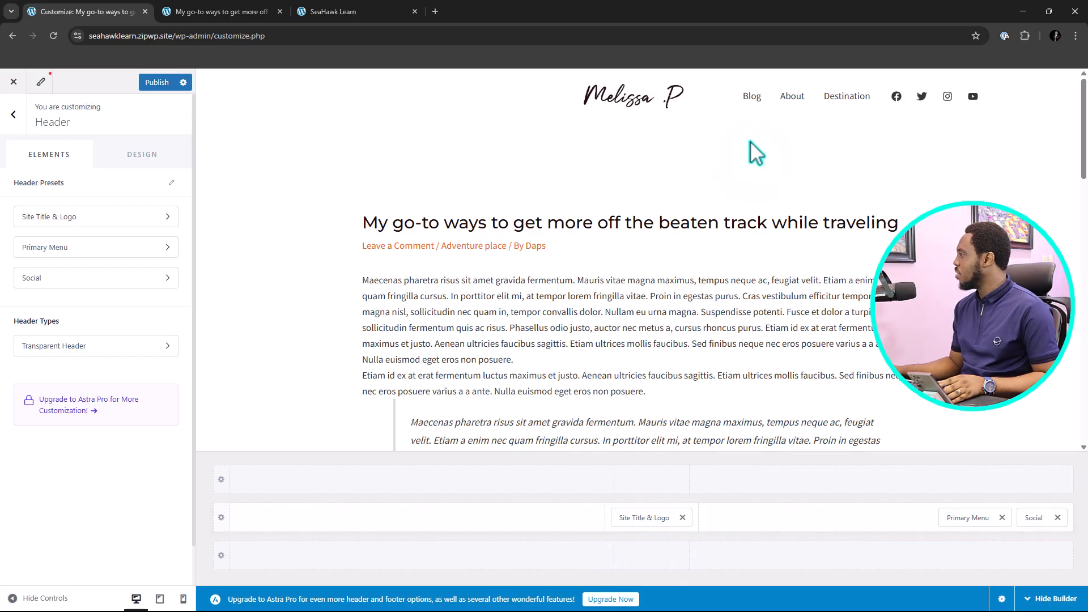
drag(967, 518, 281, 524)
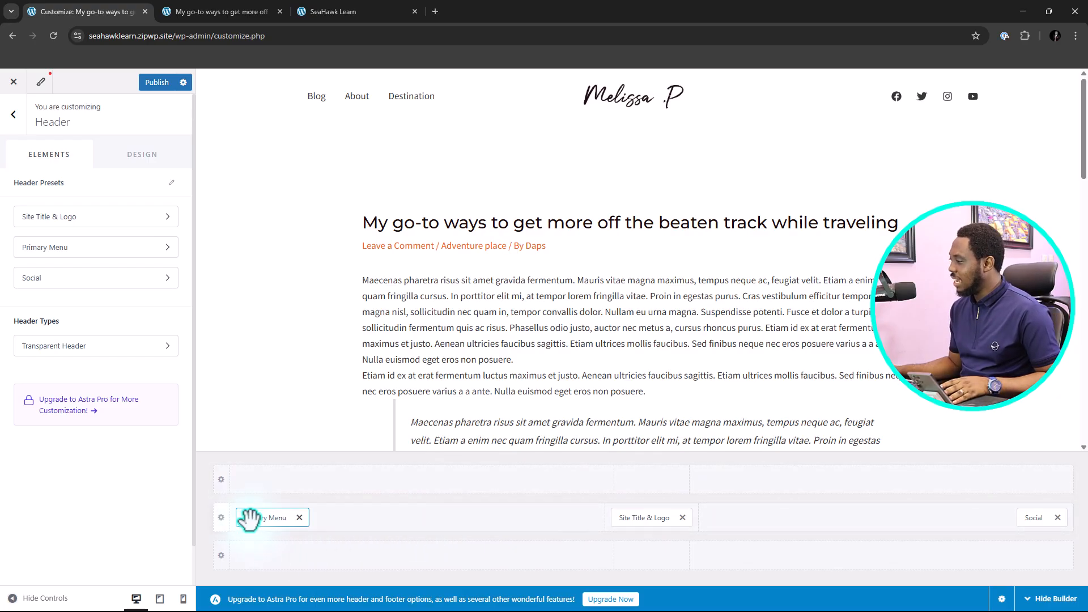
Try the primary menu in the row below the logo and the social icons below and above it, and return both to the main row
drag(252, 518, 646, 584)
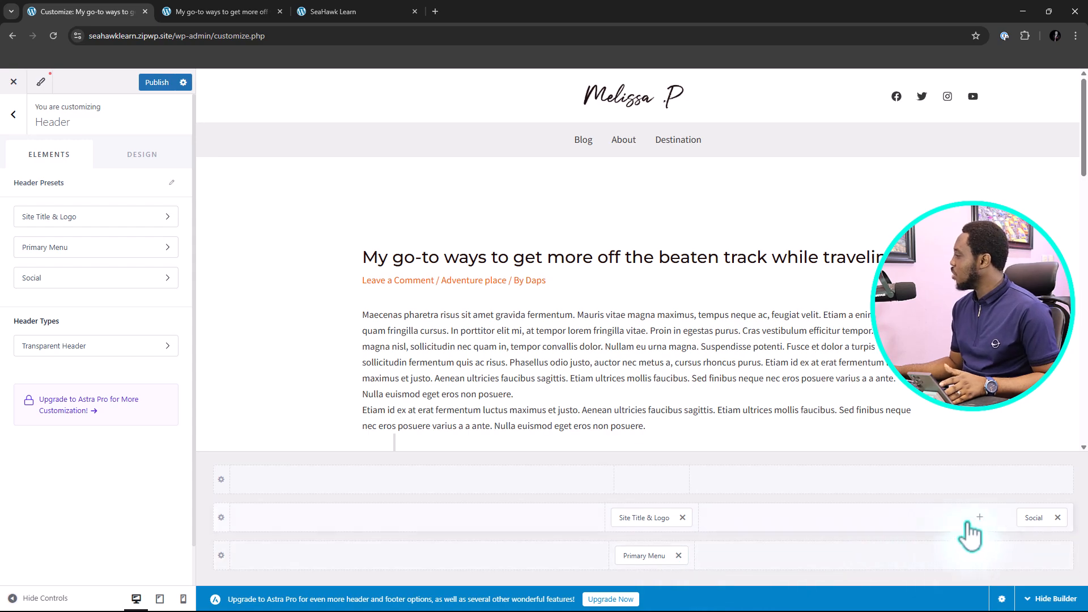
drag(1029, 514, 669, 566)
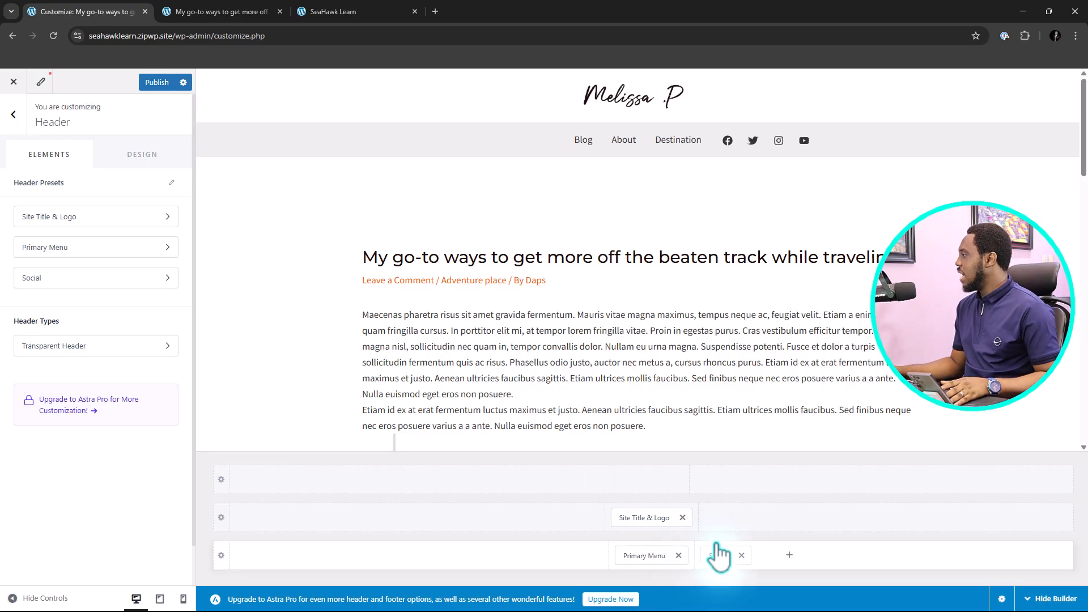
drag(727, 558, 644, 492)
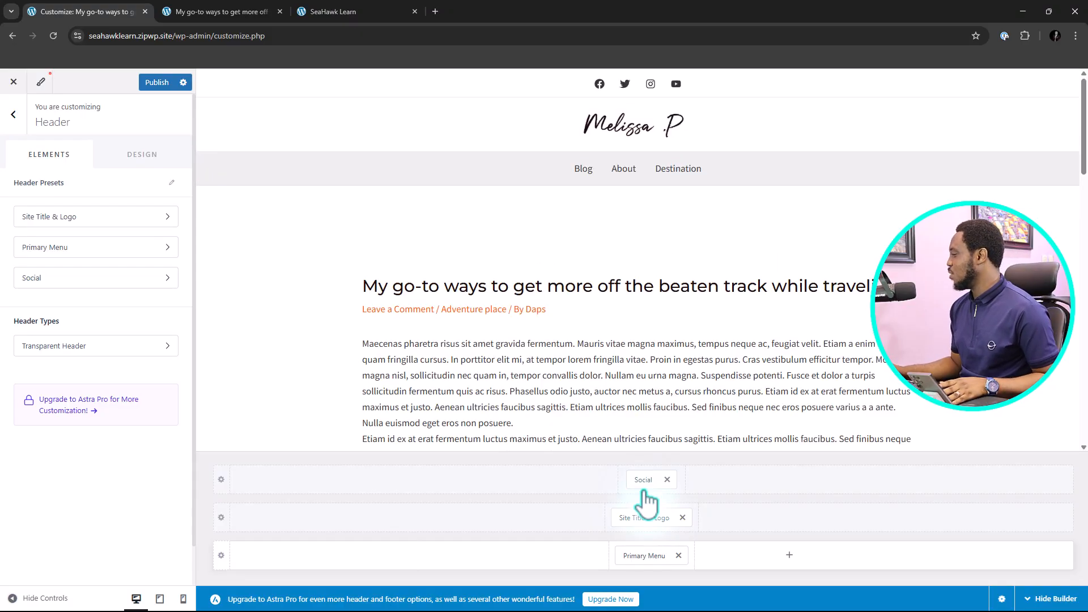
drag(646, 501, 974, 538)
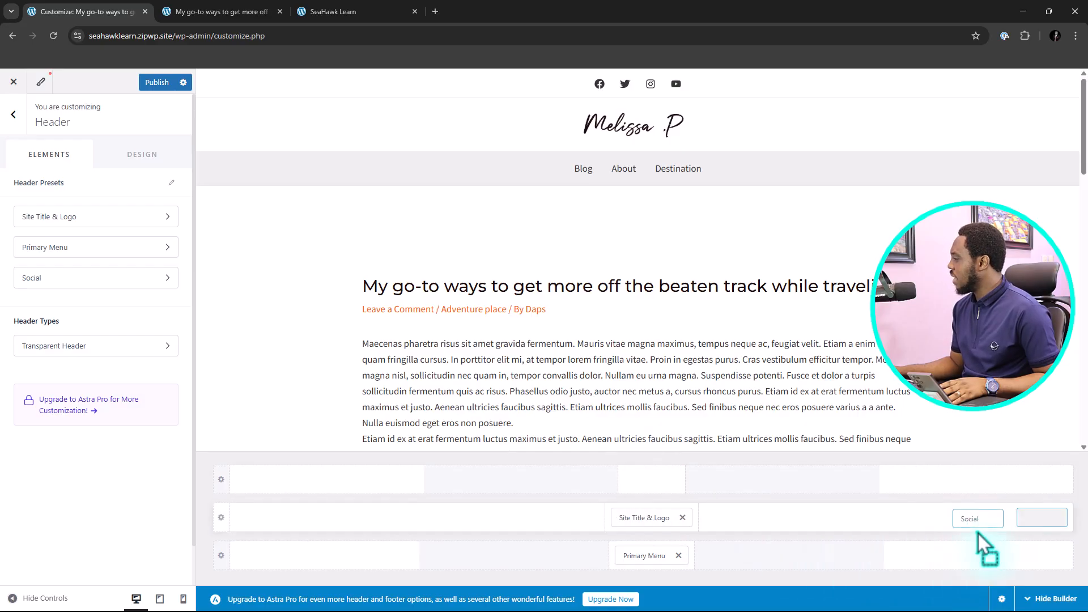
drag(660, 555, 288, 528)
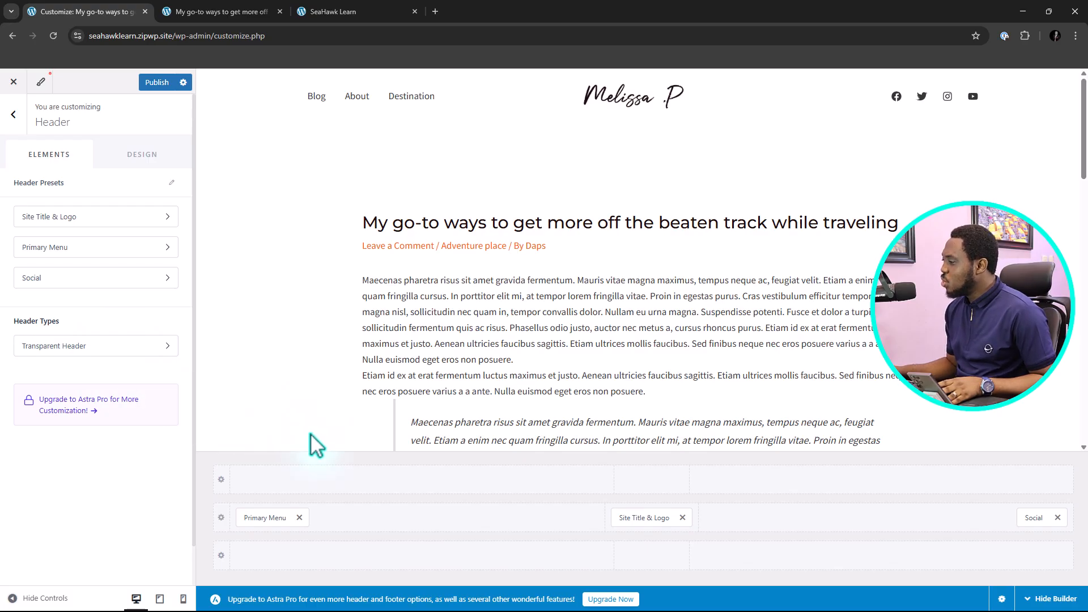
Add a Search element after the primary menu and a Button element after the social icons in the main header row
mouse_move(380, 525)
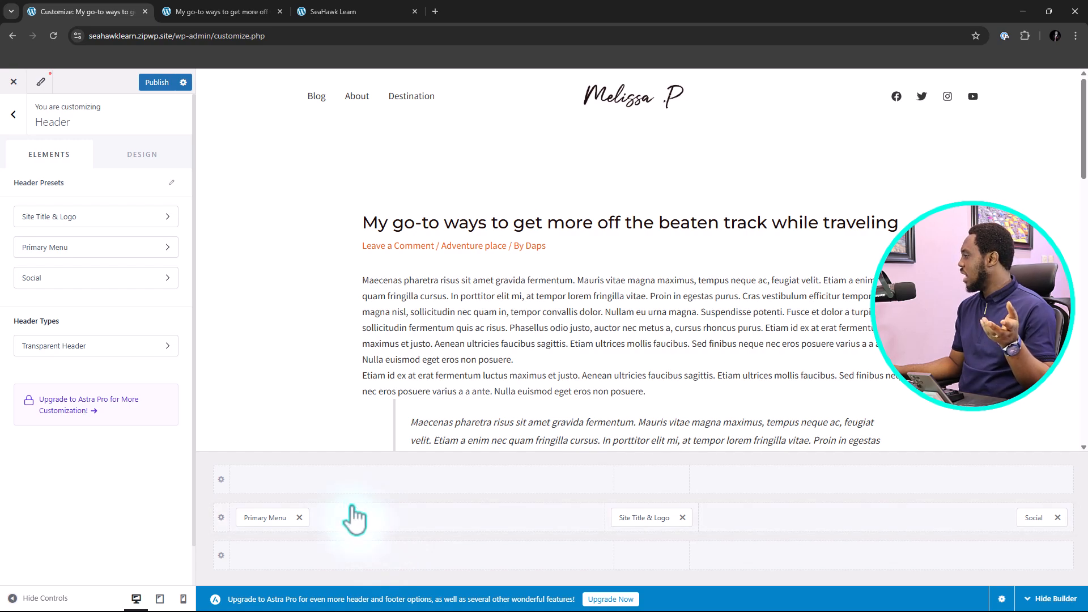
mouse_move(320, 530)
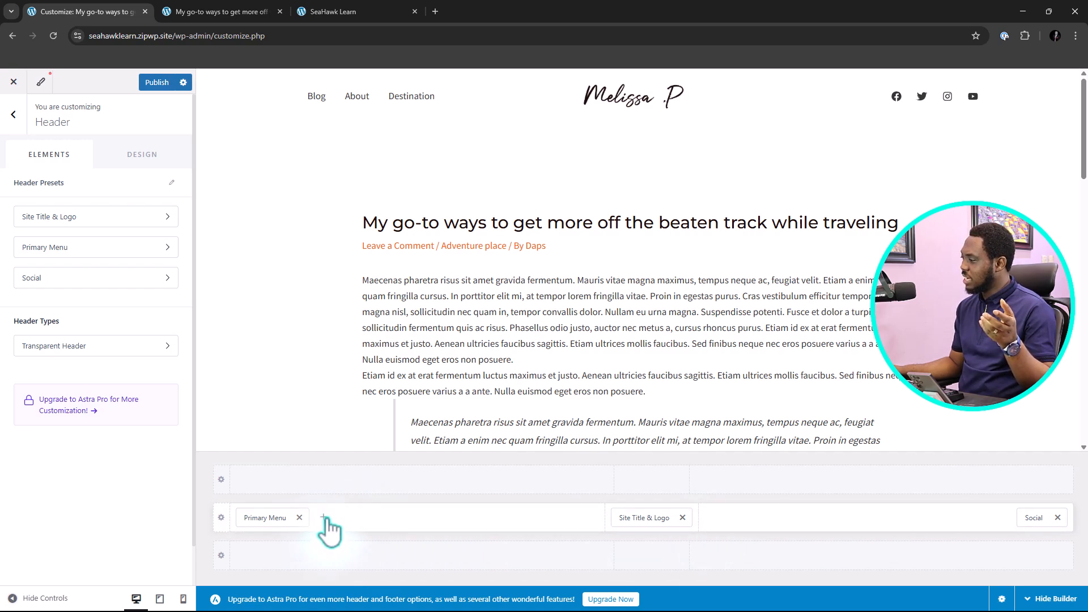
click(324, 517)
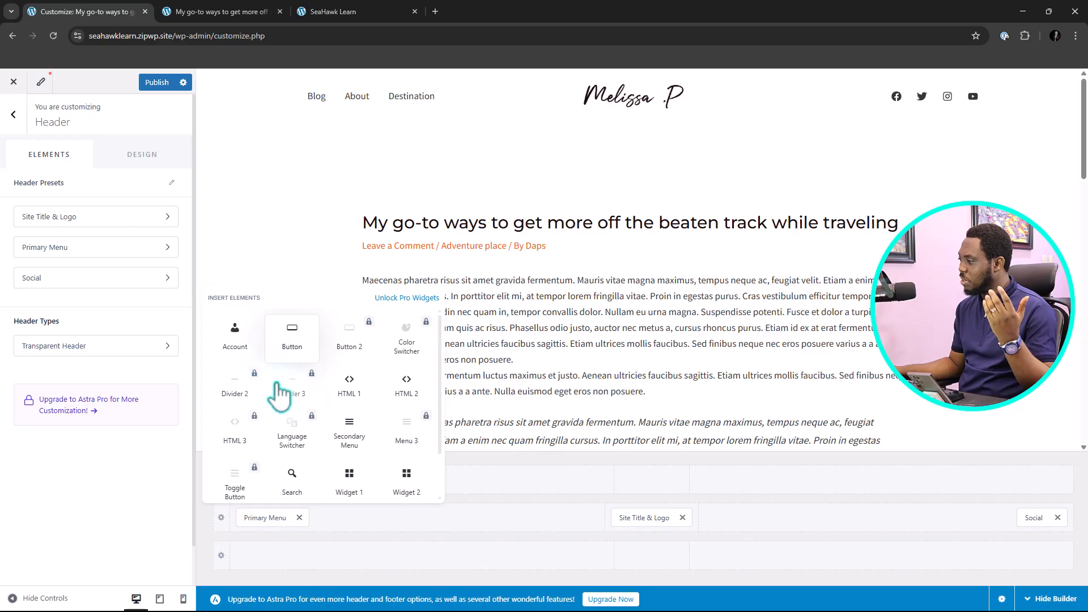
click(296, 480)
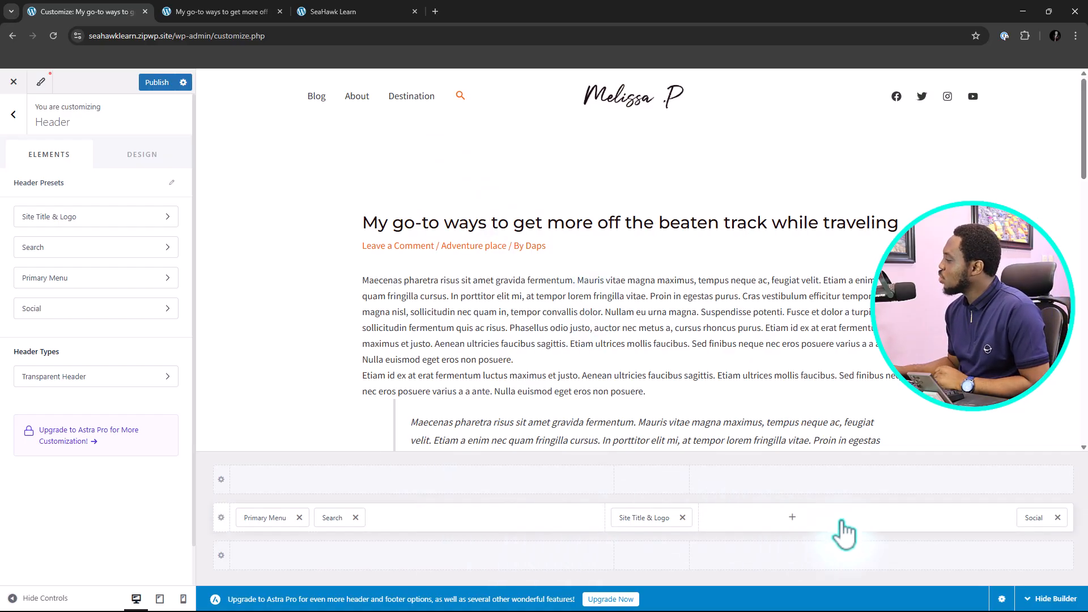
click(979, 517)
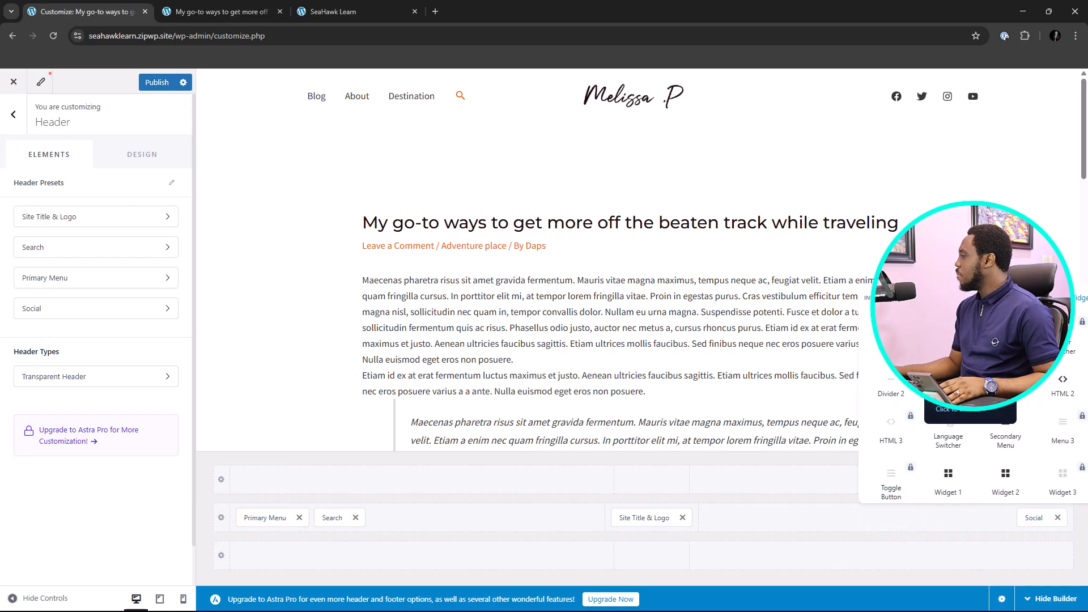
click(948, 334)
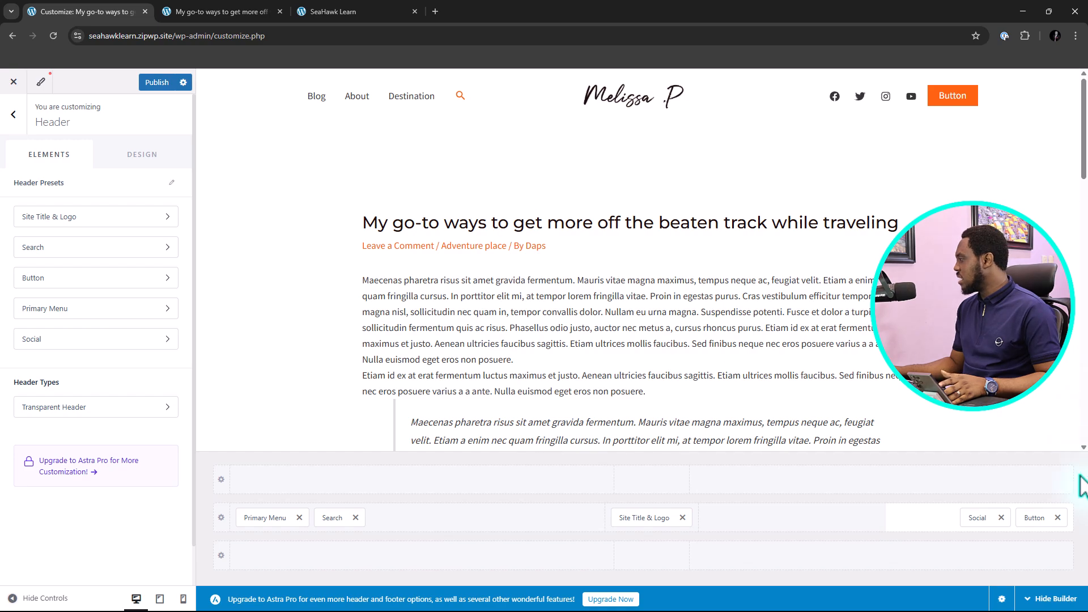
Configure the header button with the text "Buy My Course", the link "#" and visibility on desktop and tablet only
click(1036, 518)
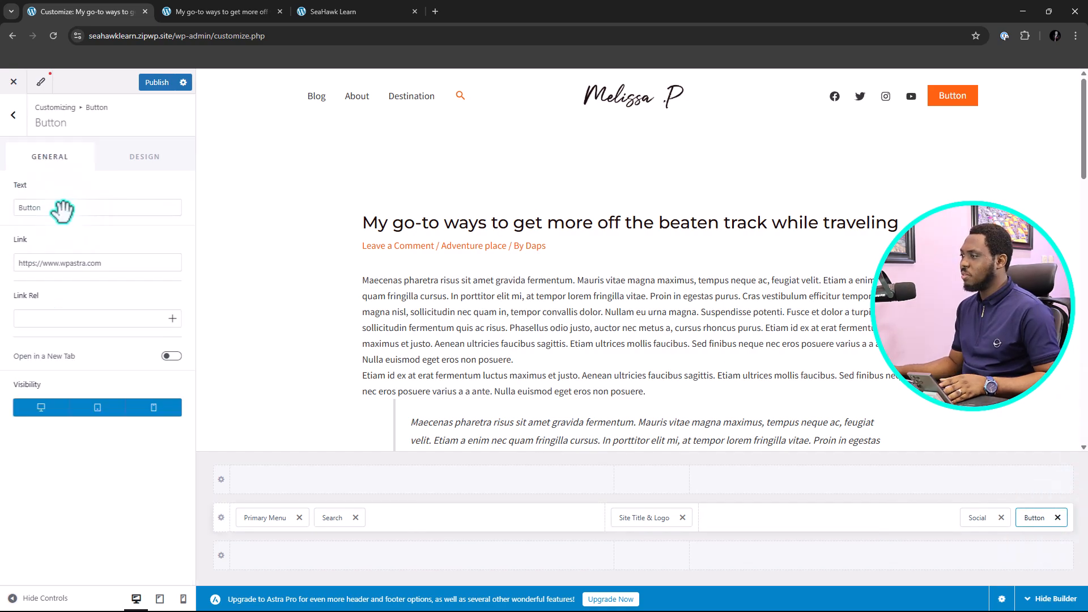
click(48, 209)
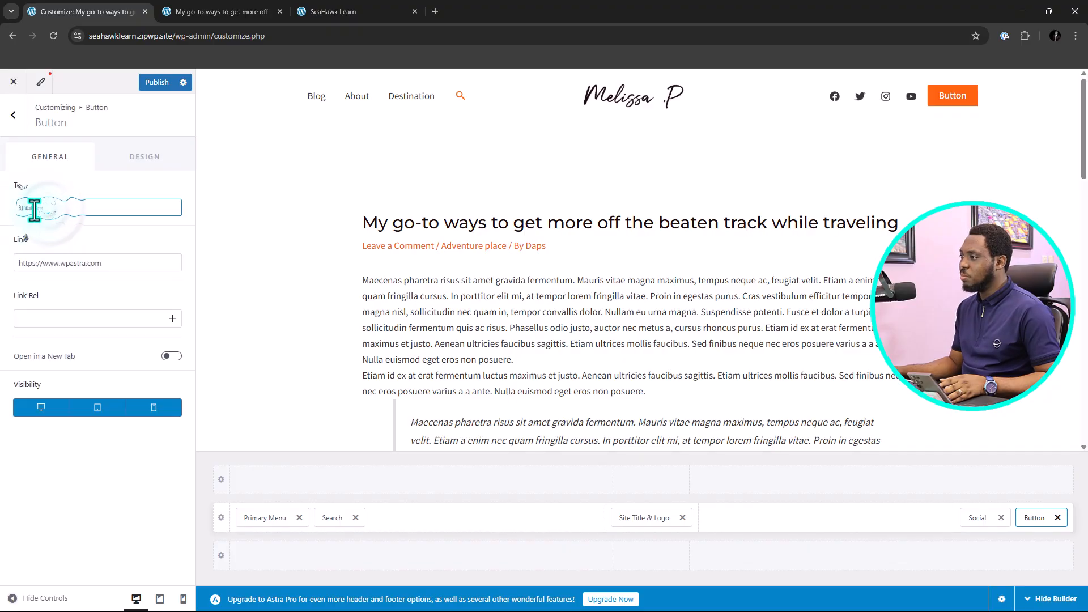
double_click(53, 208)
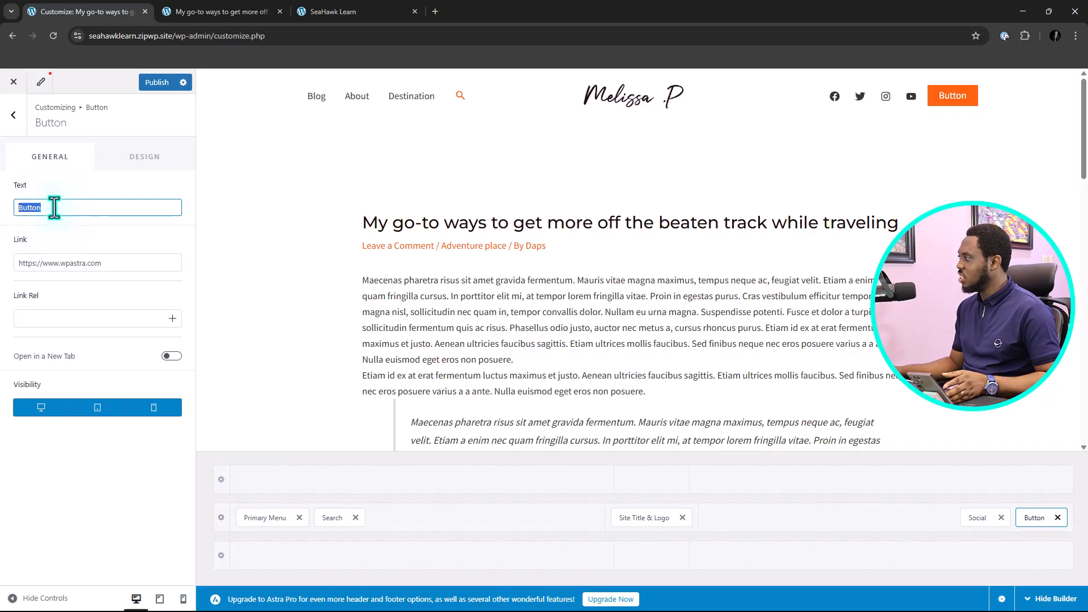
text(Buy My Course)
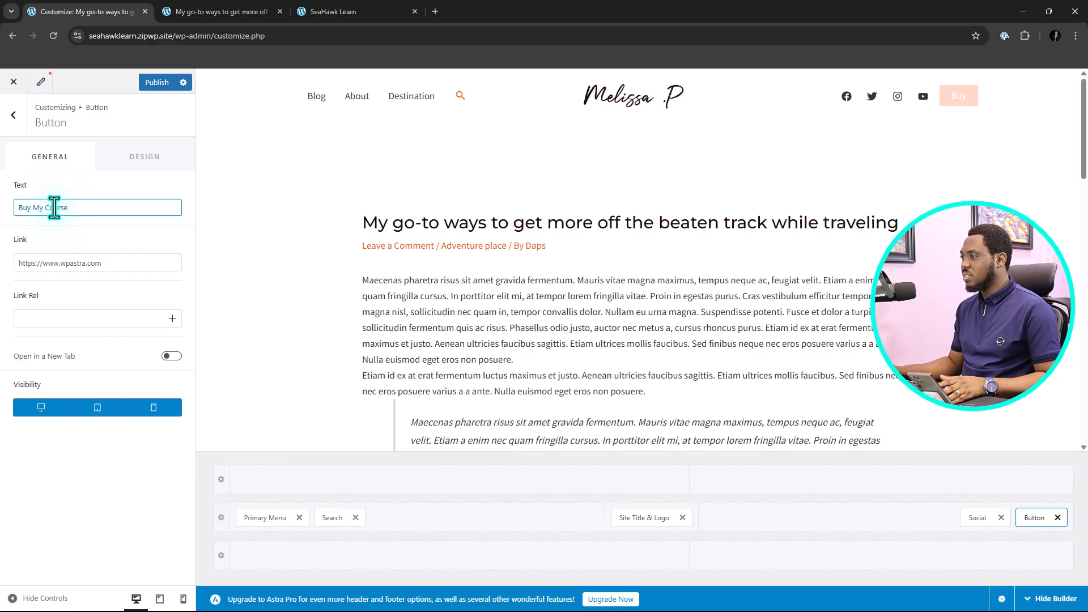
drag(107, 264, 16, 280)
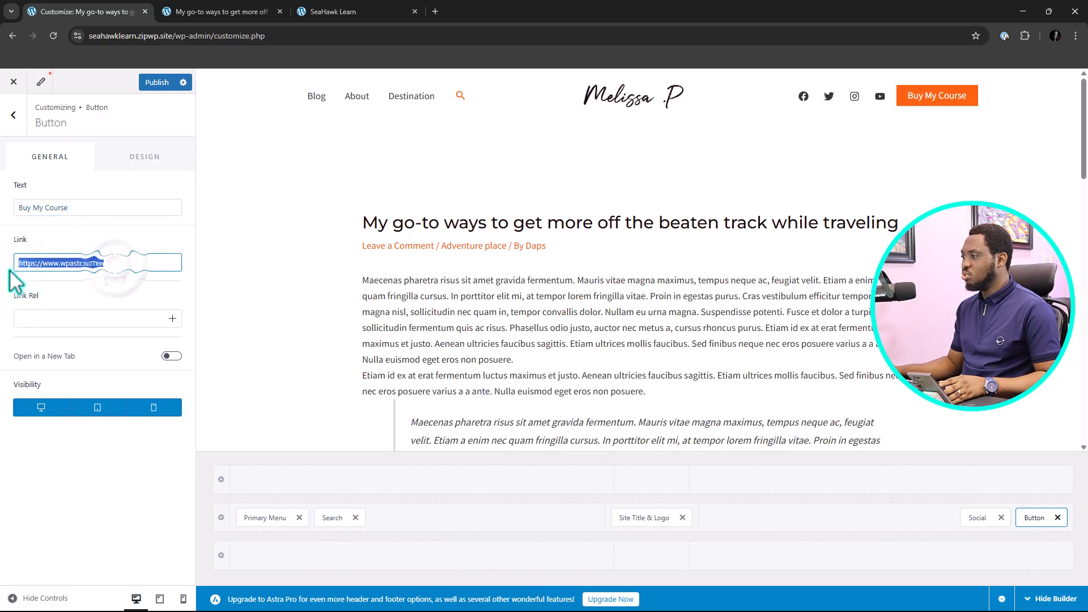
text(#)
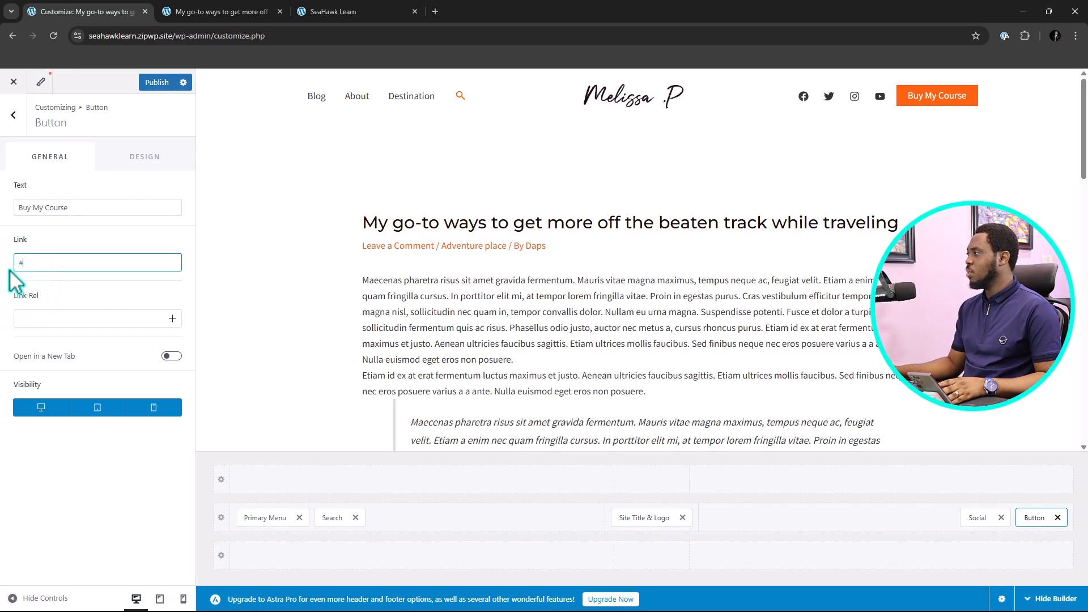
click(9, 272)
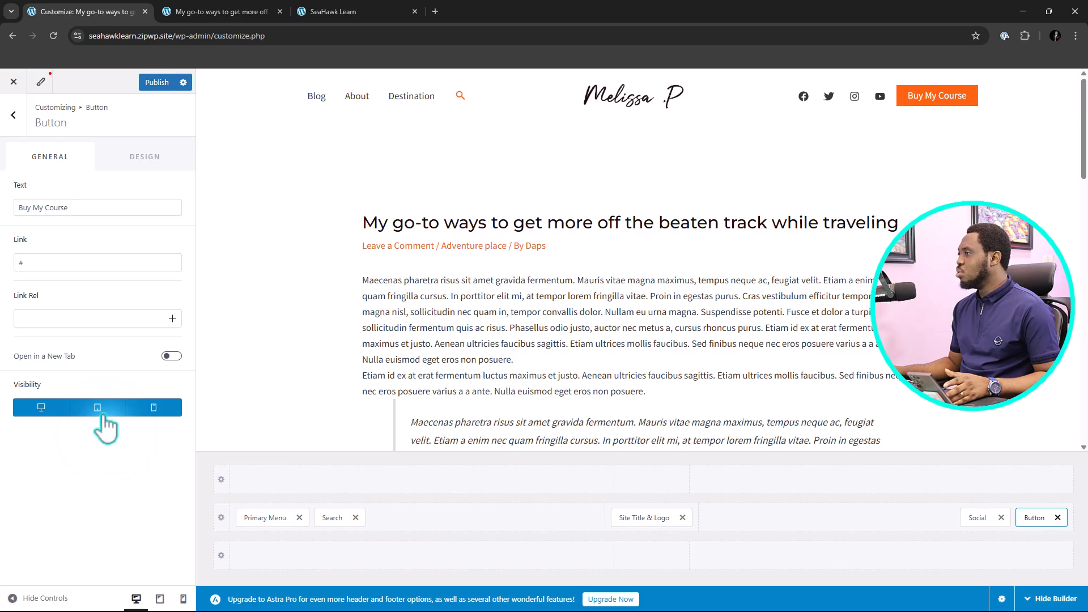
click(152, 406)
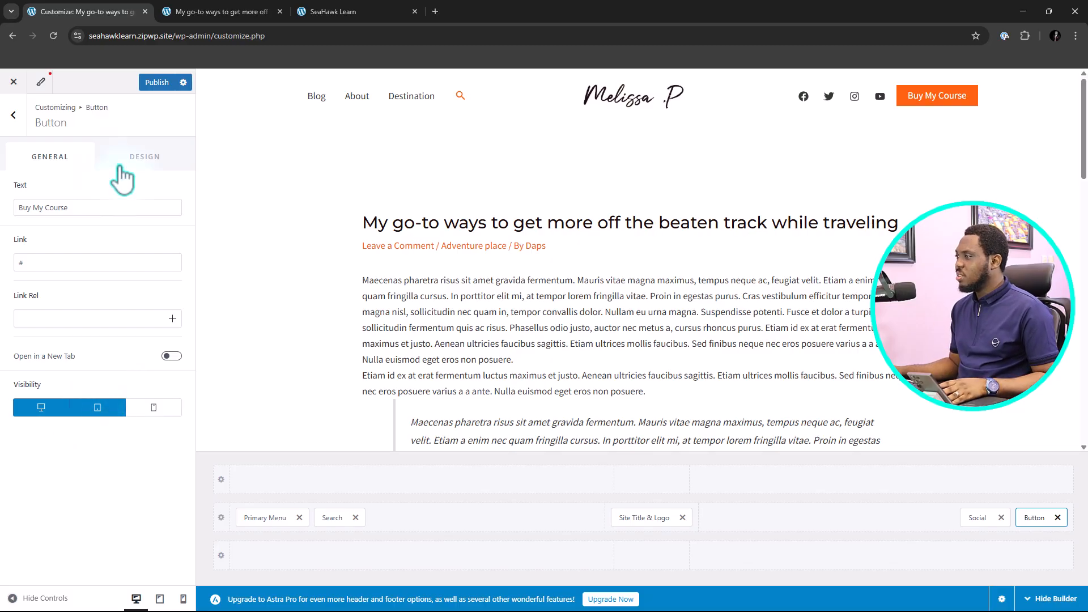
Examine the header button's color, font, border and spacing design settings and return to the main customizer options
click(151, 161)
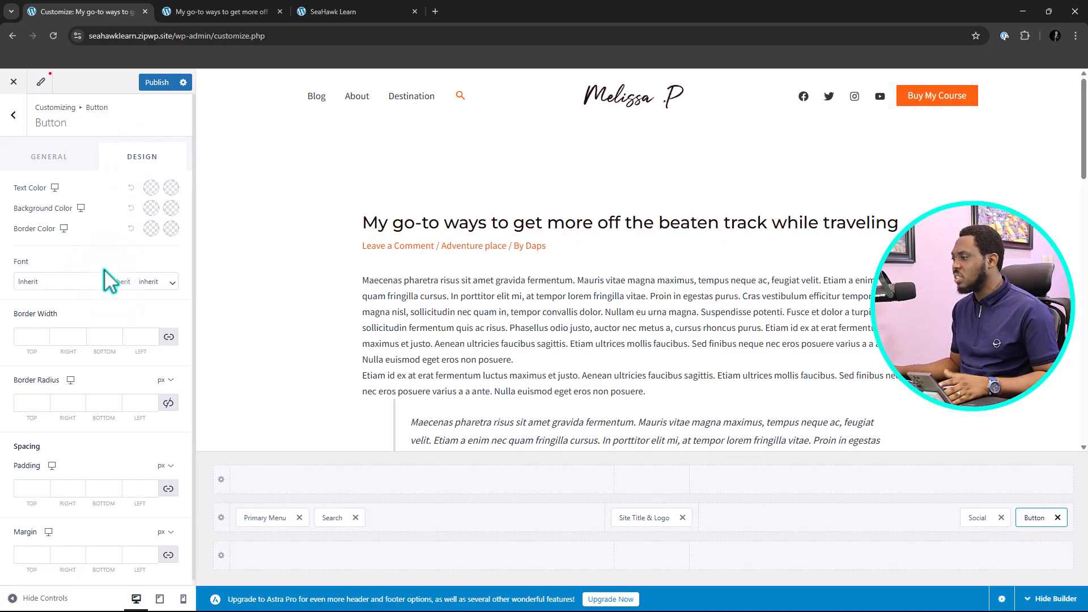
scroll(98, 367, down, 1)
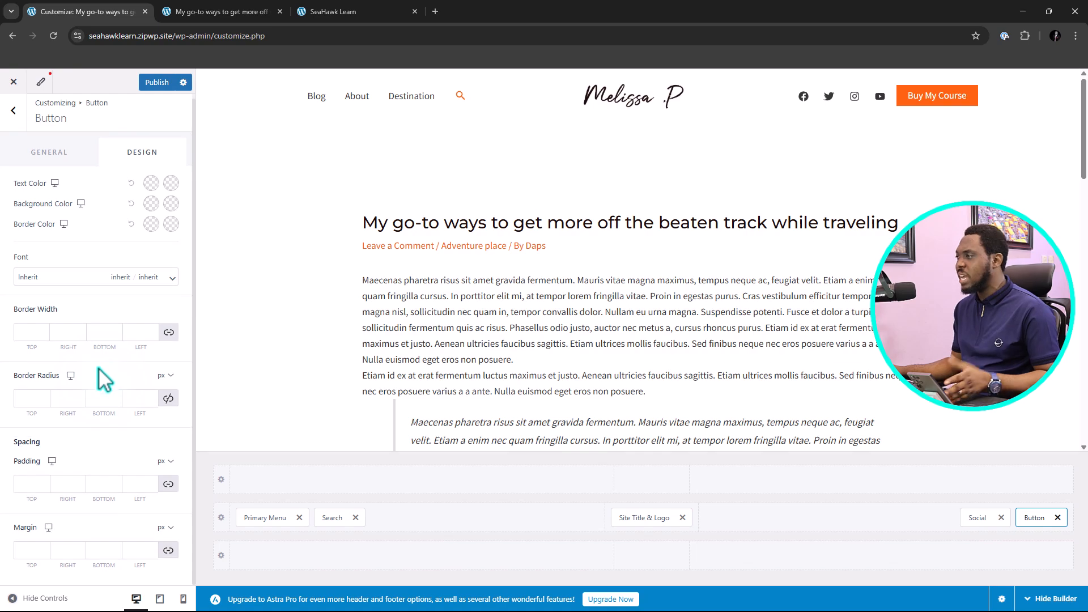
scroll(100, 374, up, 1)
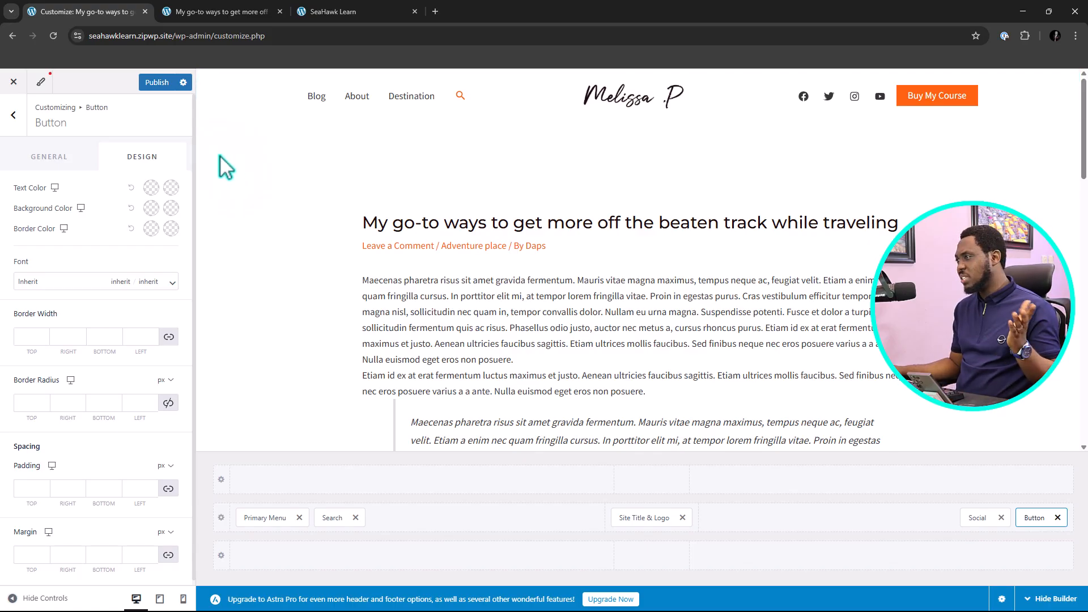
click(13, 115)
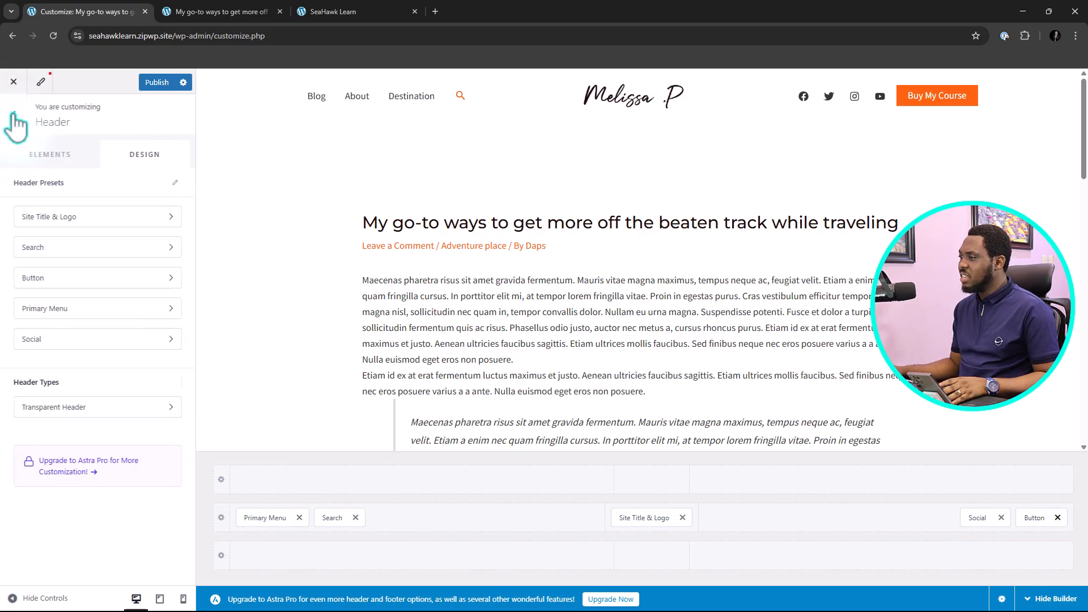
click(14, 115)
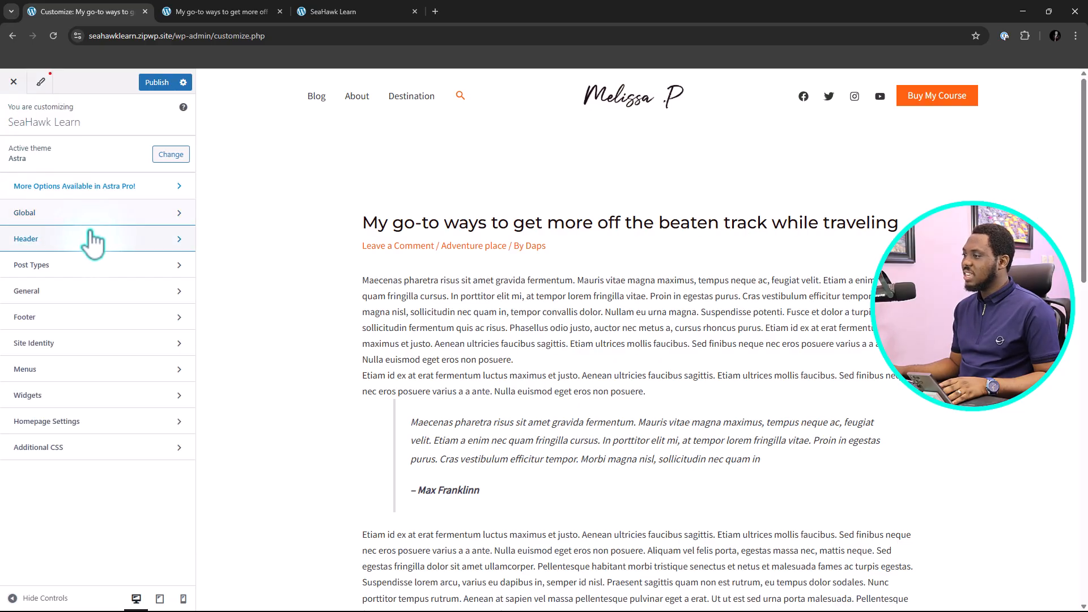
Set the number of posts per page to 13 in the blog archive settings
click(74, 271)
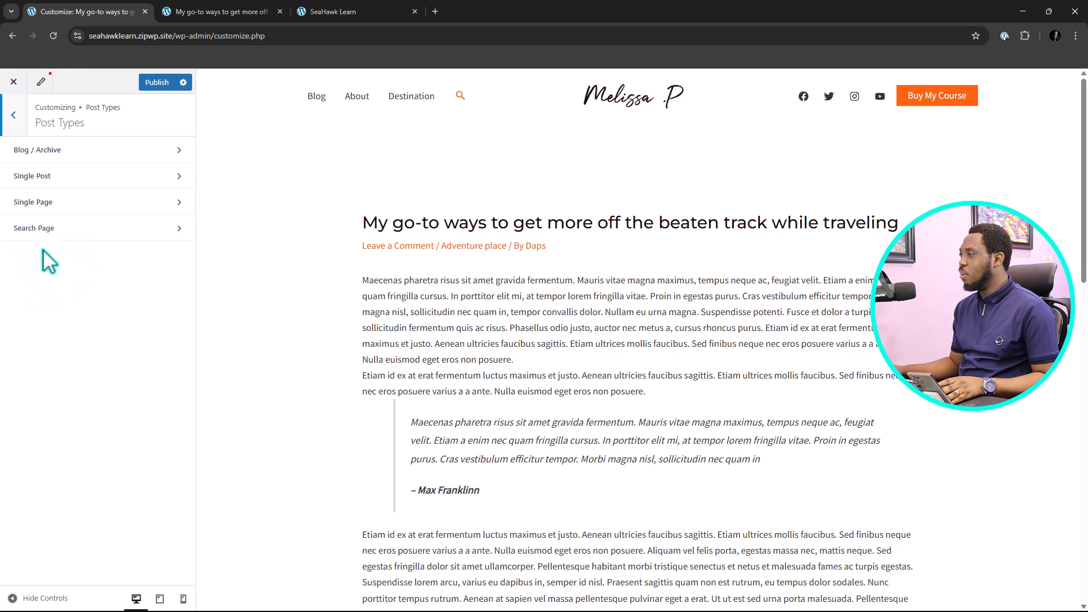
click(55, 150)
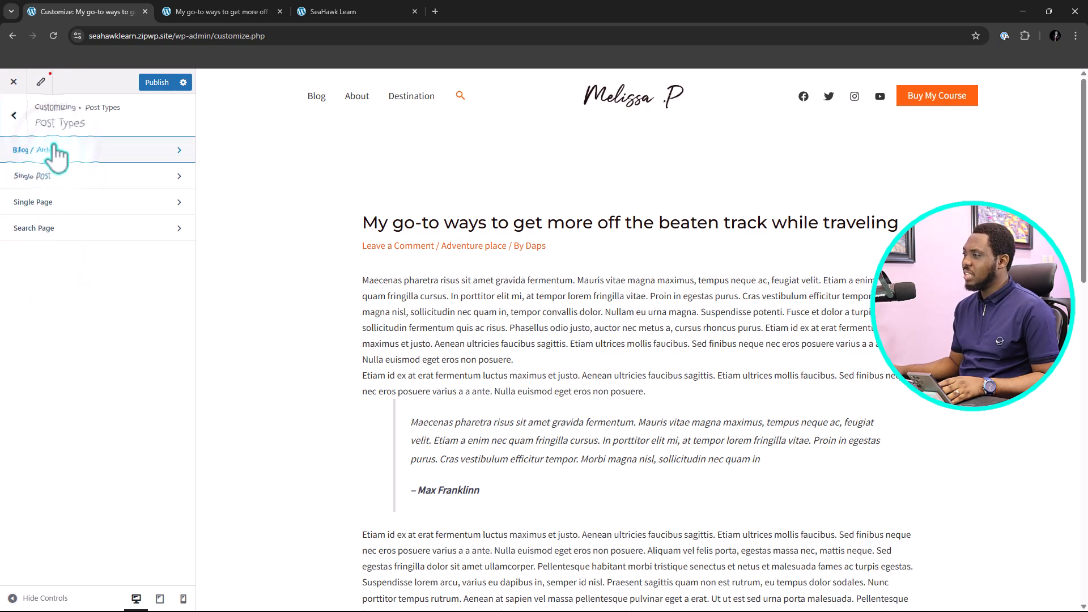
click(55, 151)
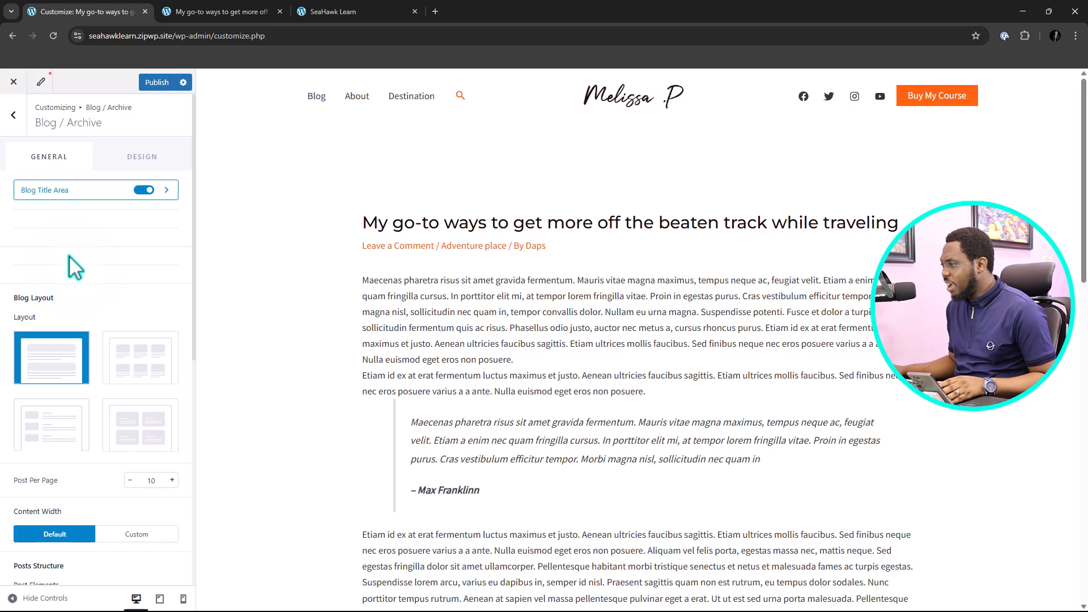
scroll(69, 259, down, 2)
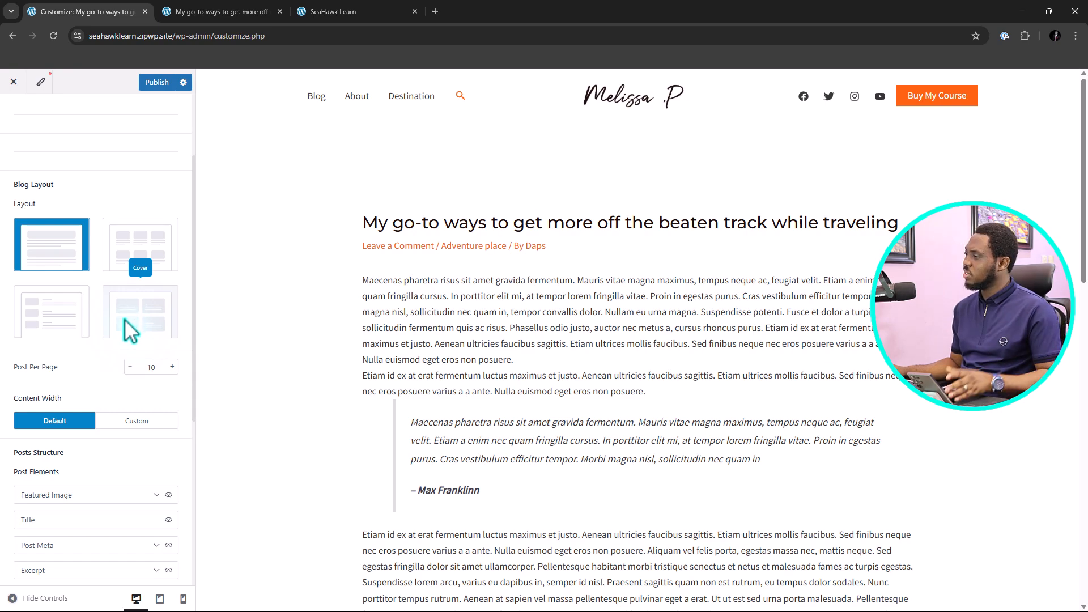
scroll(124, 320, down, 2)
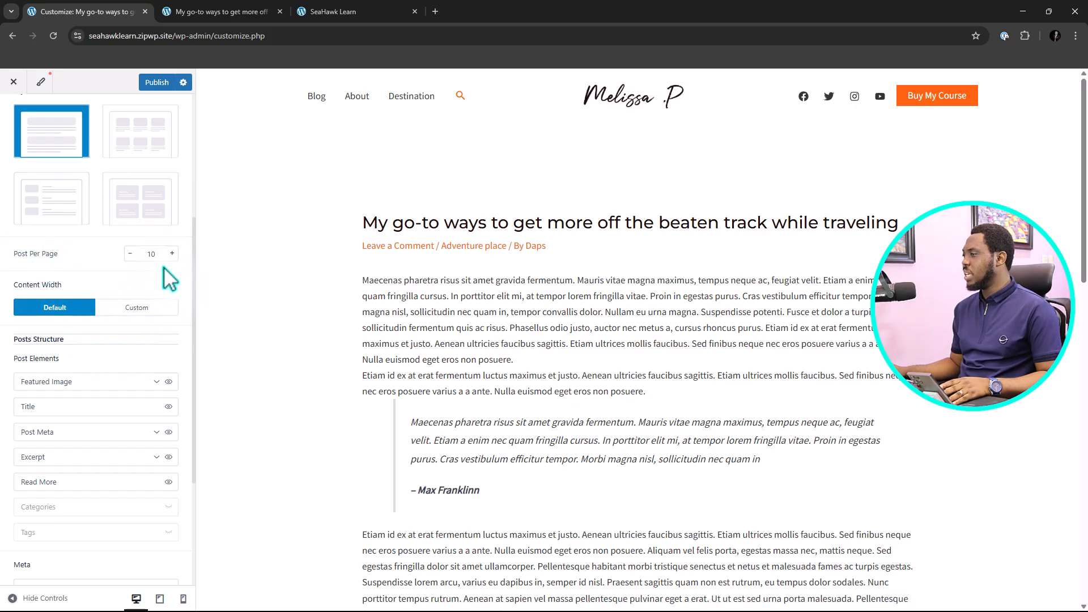
click(145, 255)
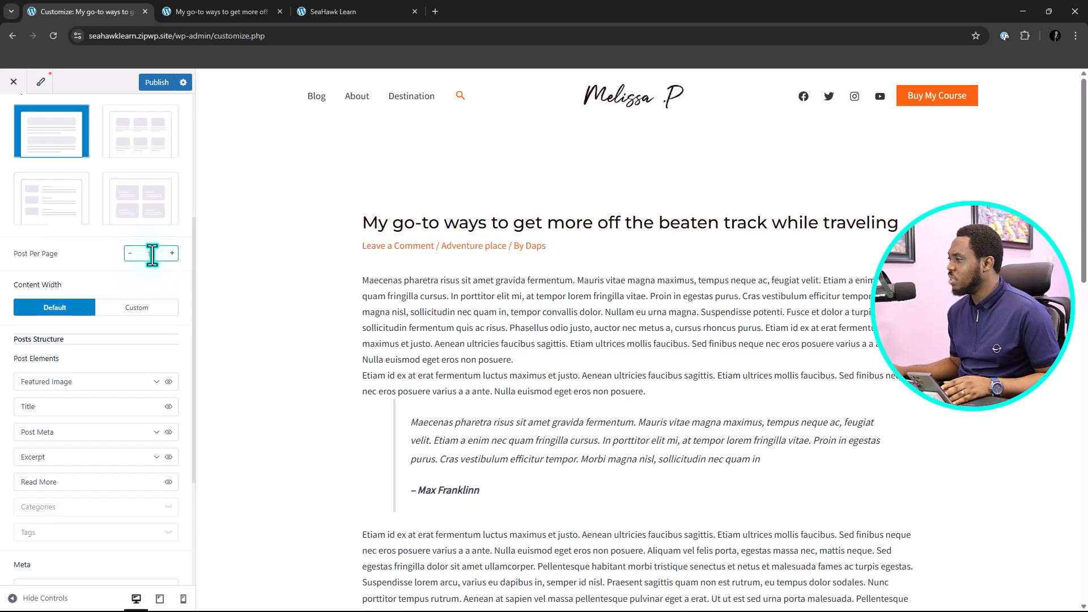
double_click(155, 253)
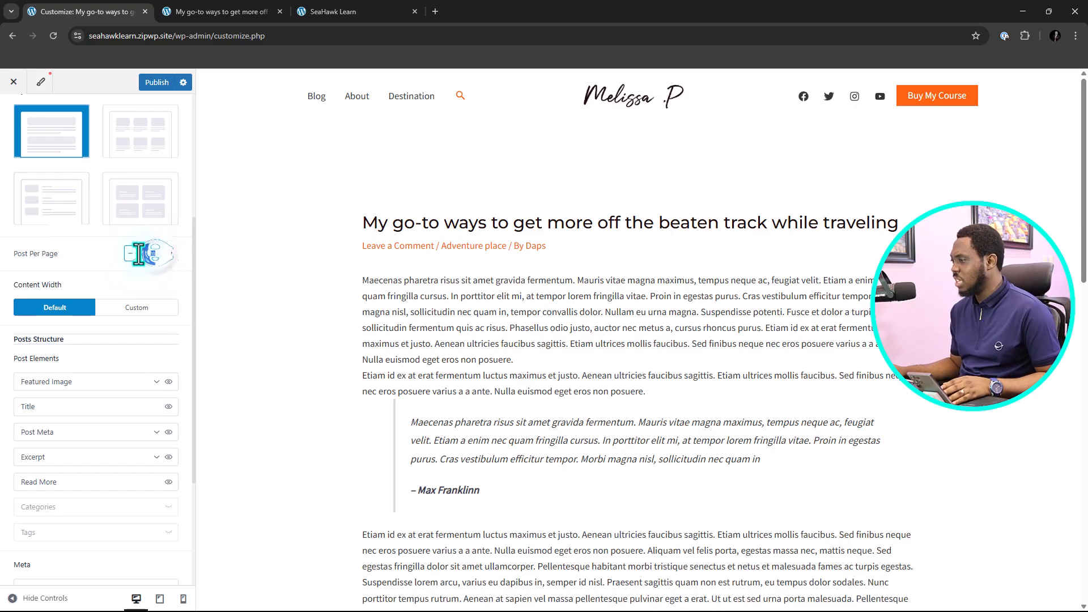
text(13)
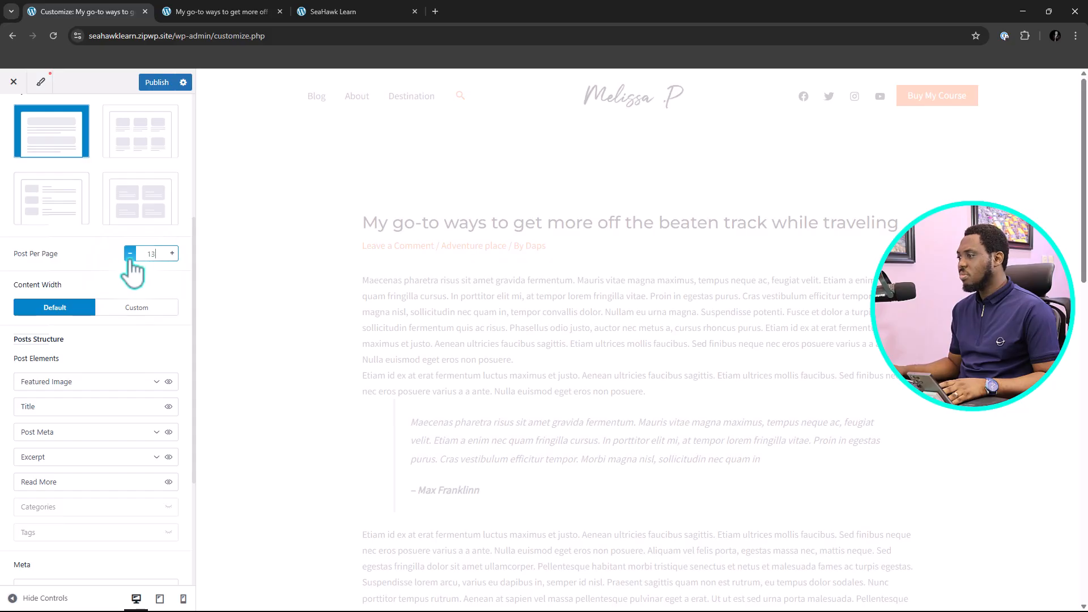
scroll(122, 259, down, 2)
scroll(121, 262, down, 2)
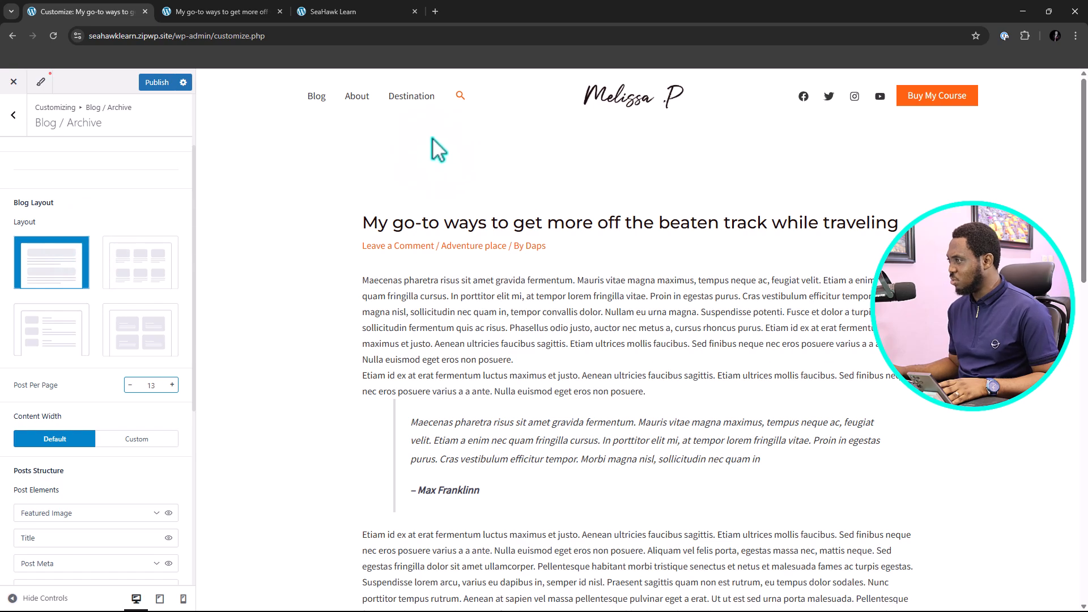
Open the site's General Settings from the dashboard and examine the title, tagline, language, timezone and date and time format options
click(229, 11)
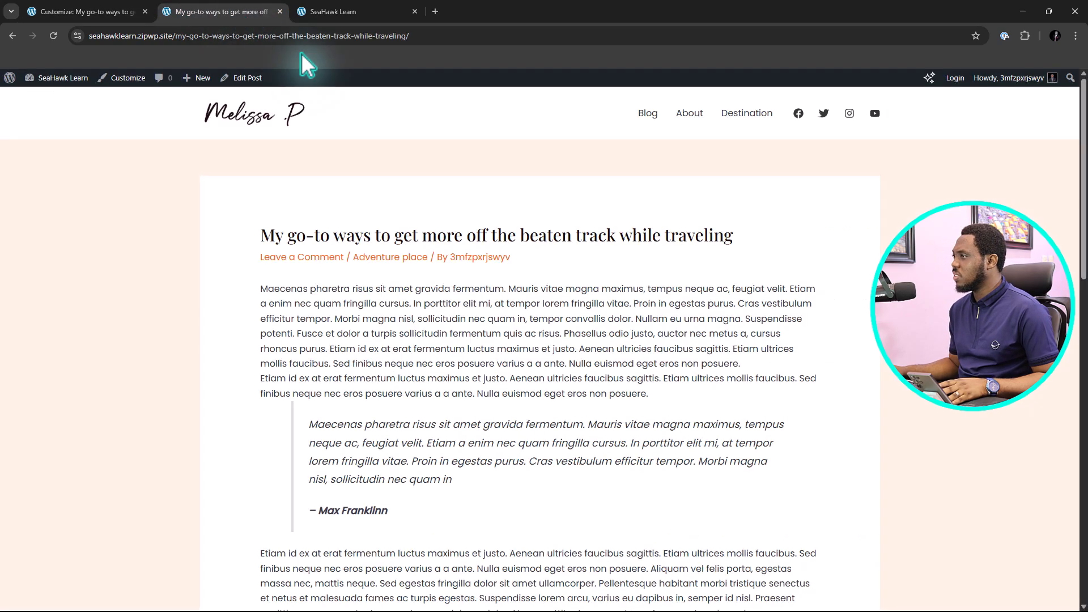
mouse_move(64, 84)
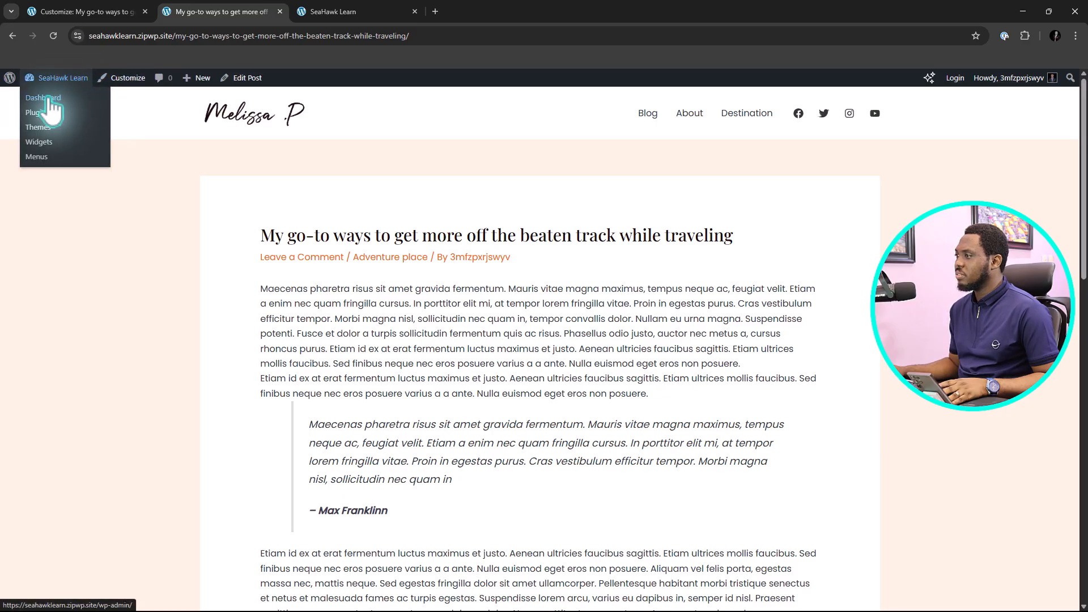
click(49, 100)
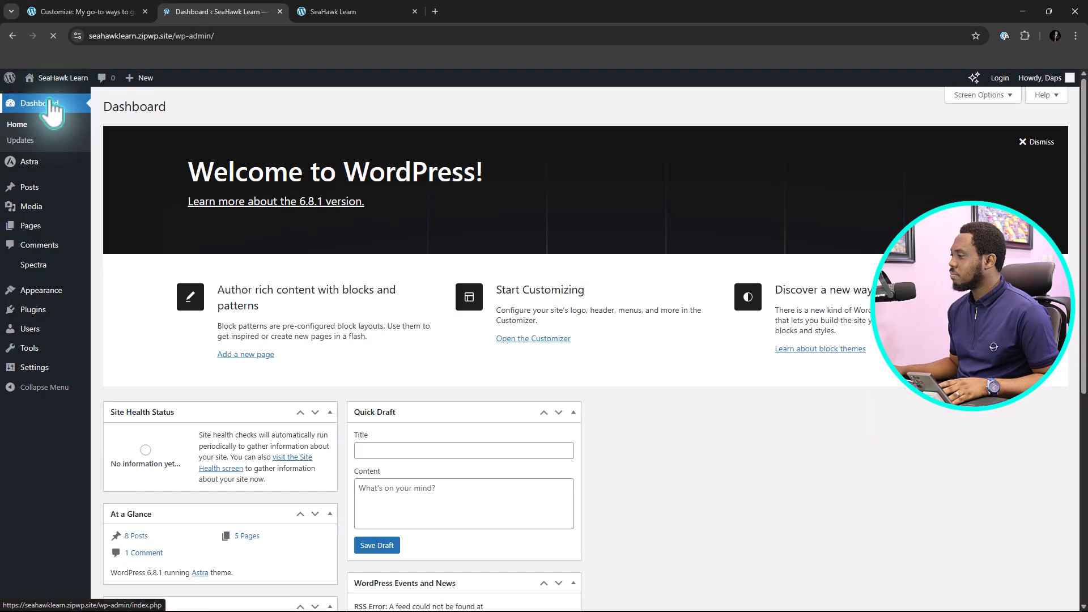
mouse_move(39, 368)
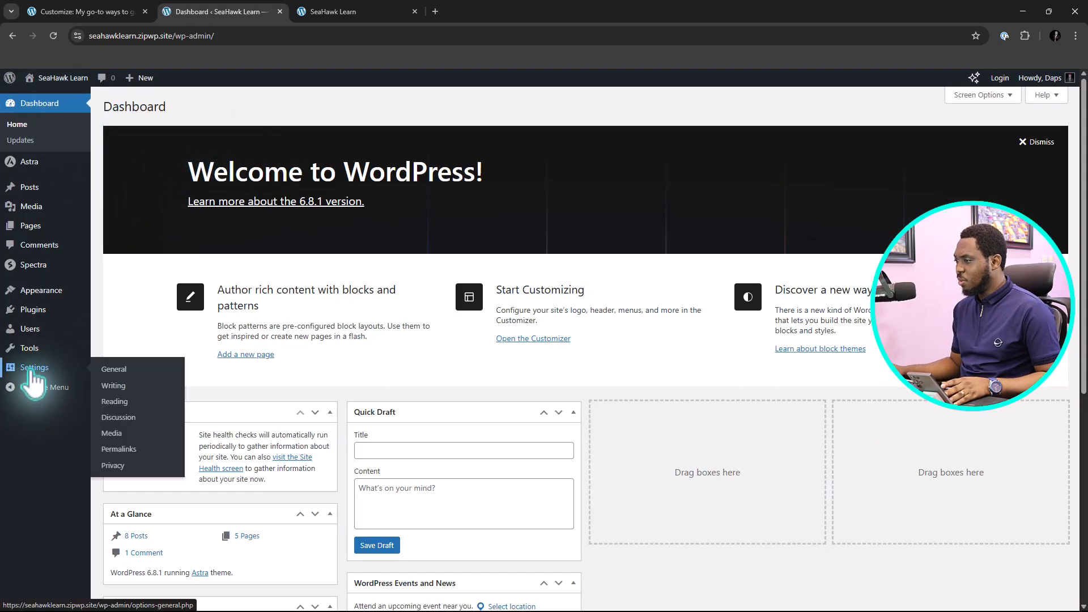
click(116, 371)
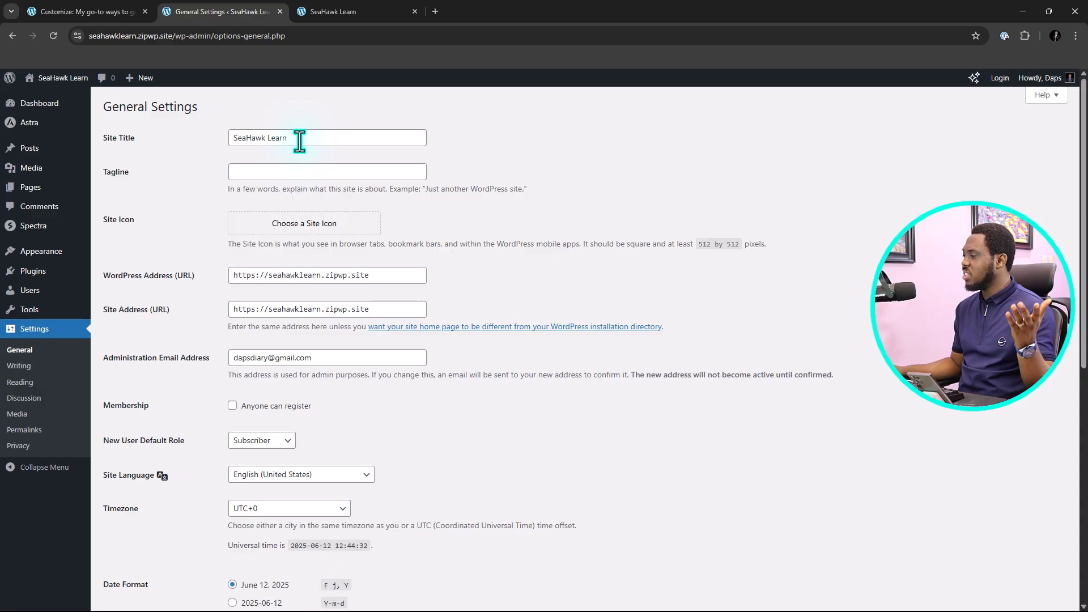
click(279, 173)
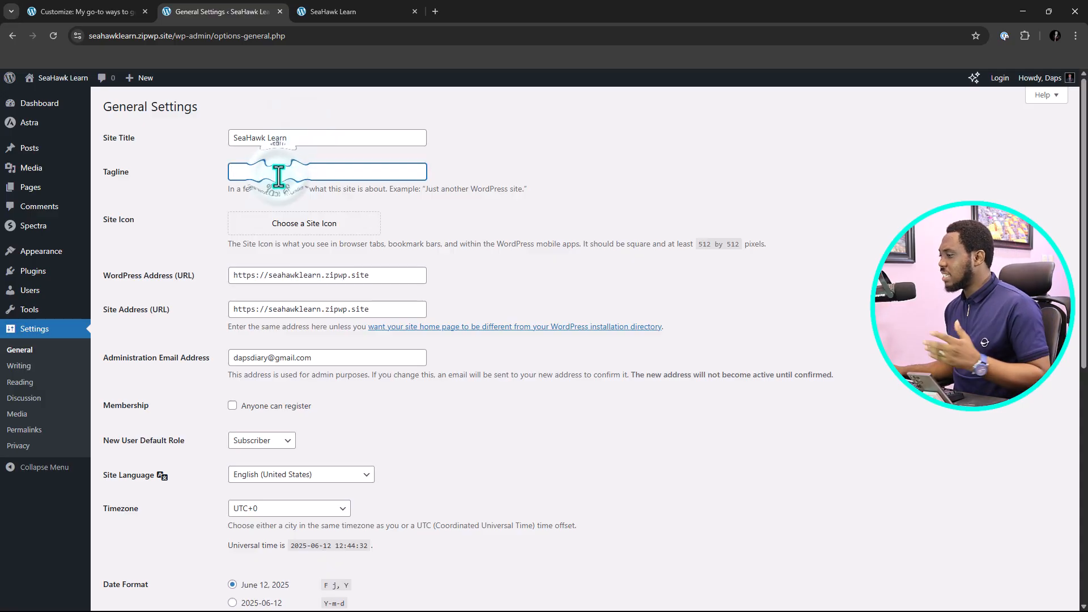
scroll(286, 190, down, 1)
scroll(286, 190, down, 4)
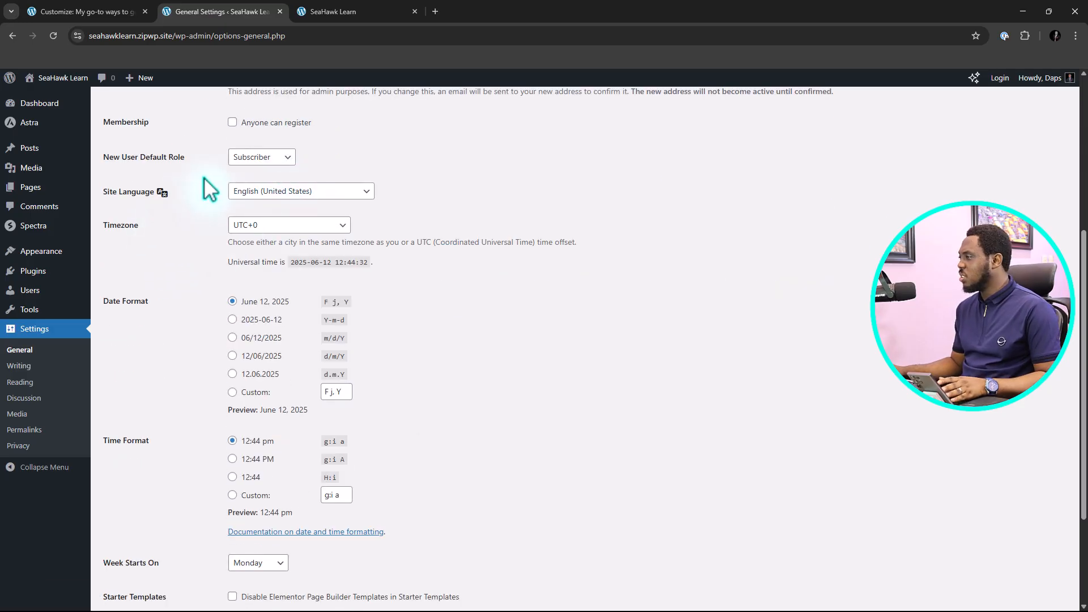
scroll(338, 222, down, 3)
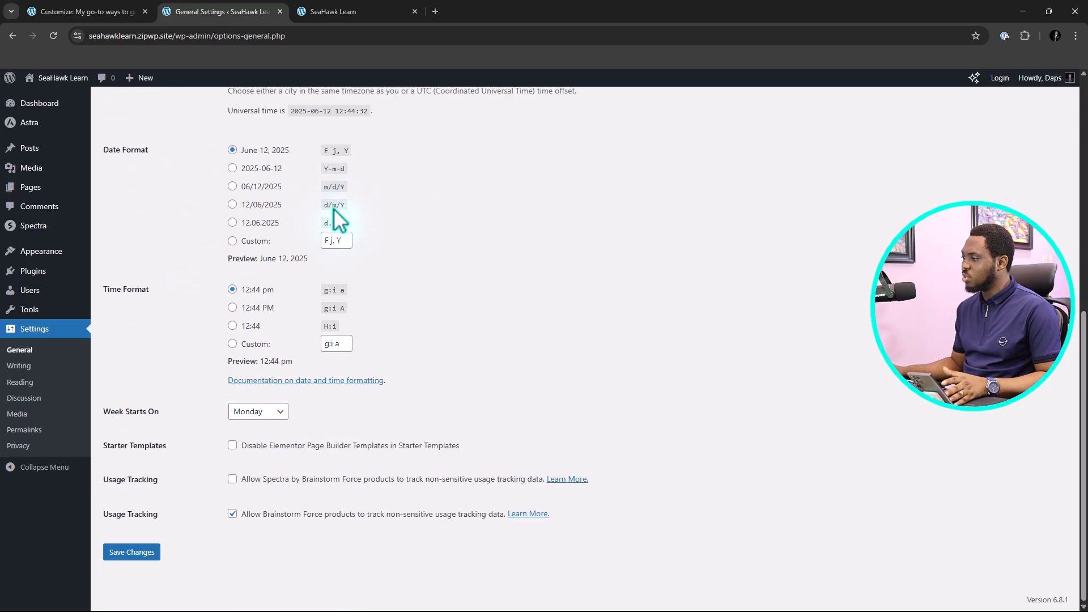
Select Road Trip as the default post category in the Writing settings
click(23, 366)
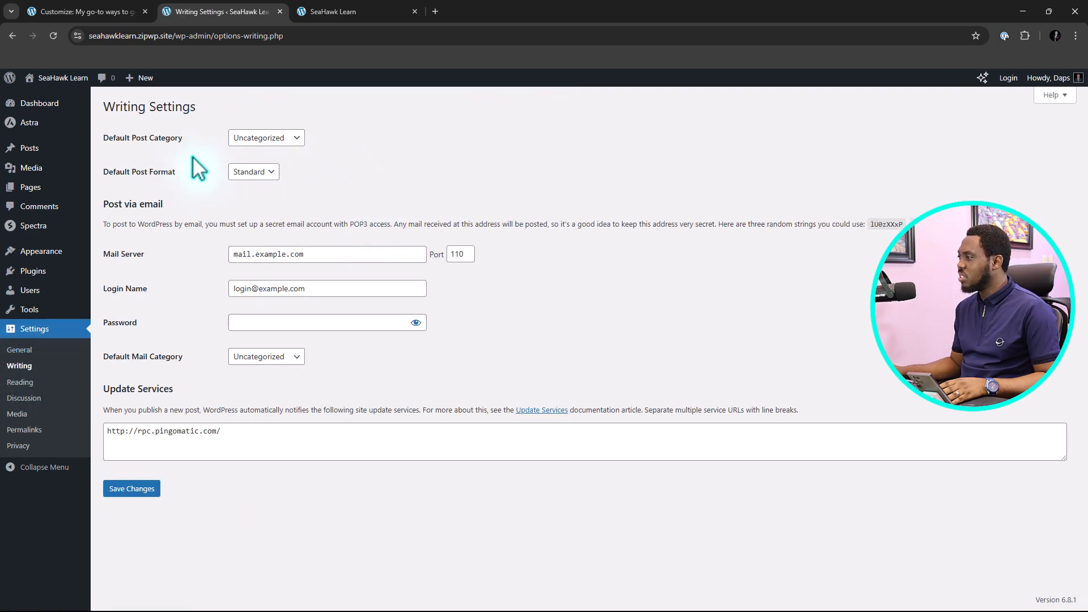
click(297, 138)
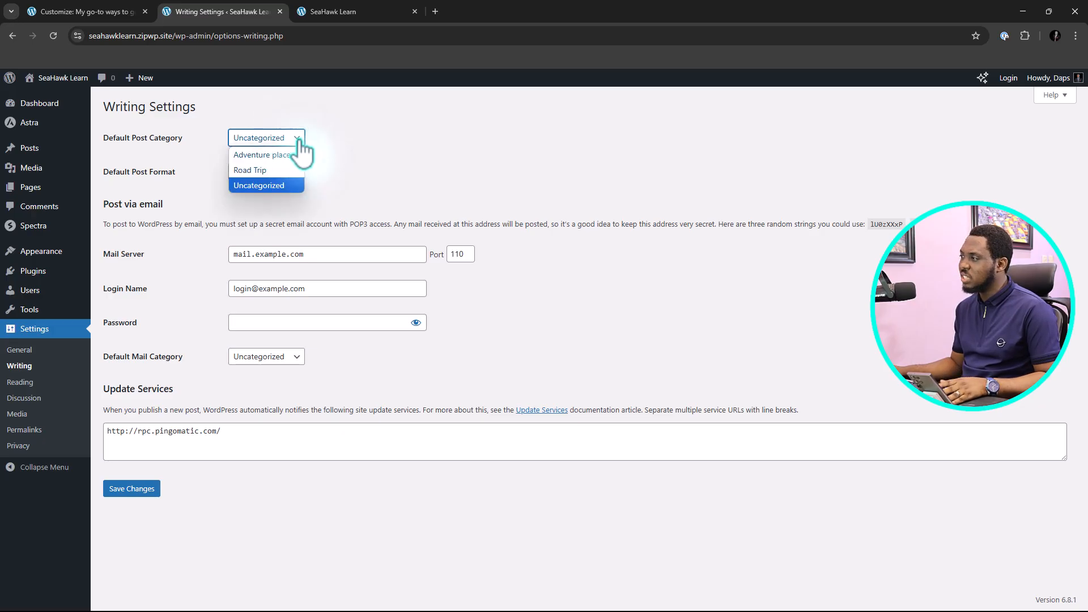
click(277, 170)
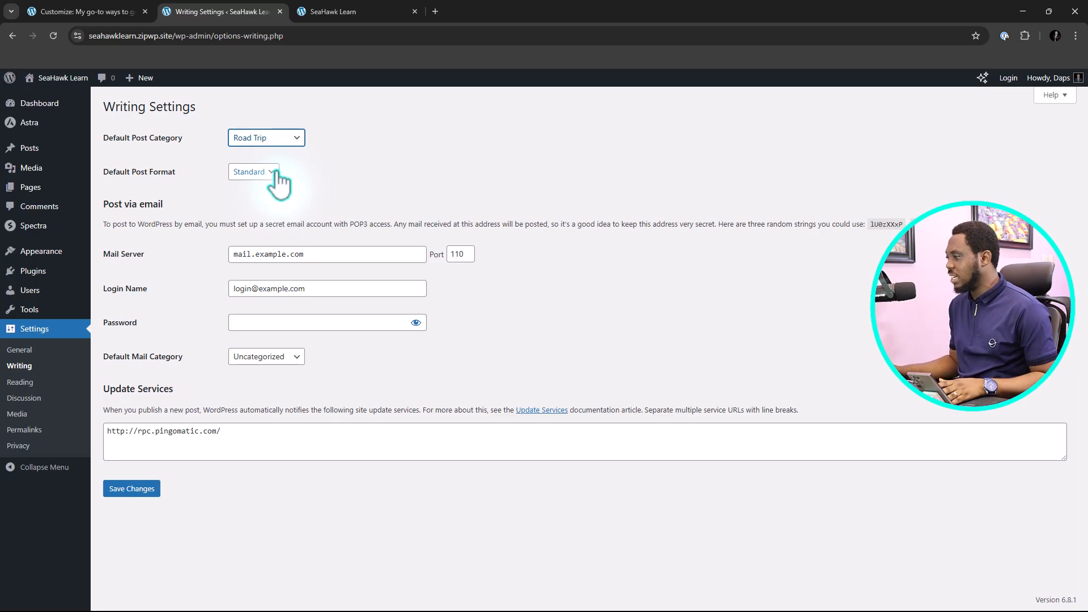
Choose Blog as the posts page in the Reading settings
click(17, 383)
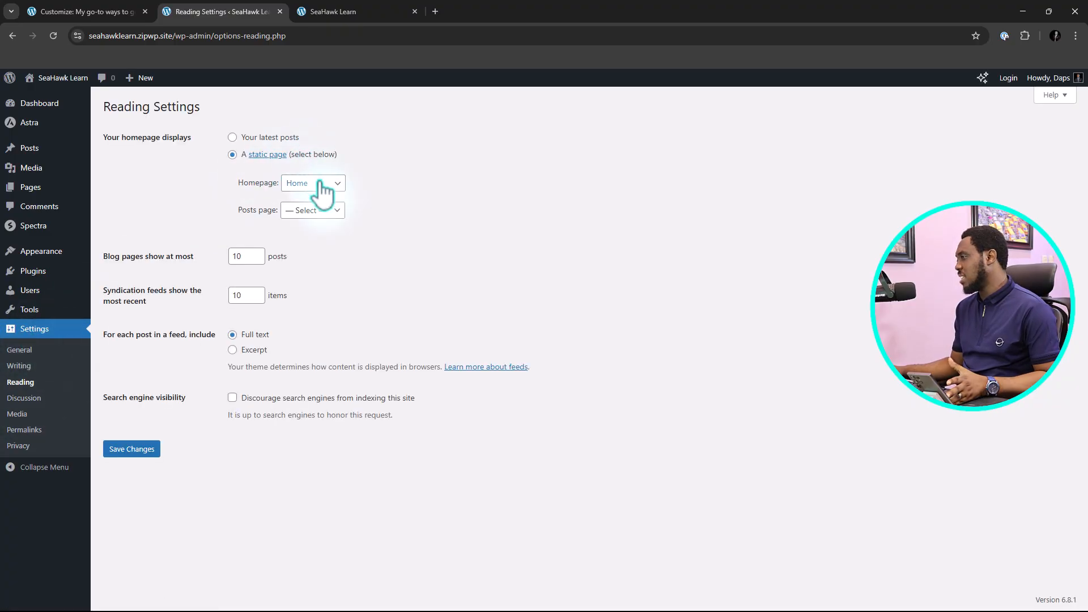
click(320, 214)
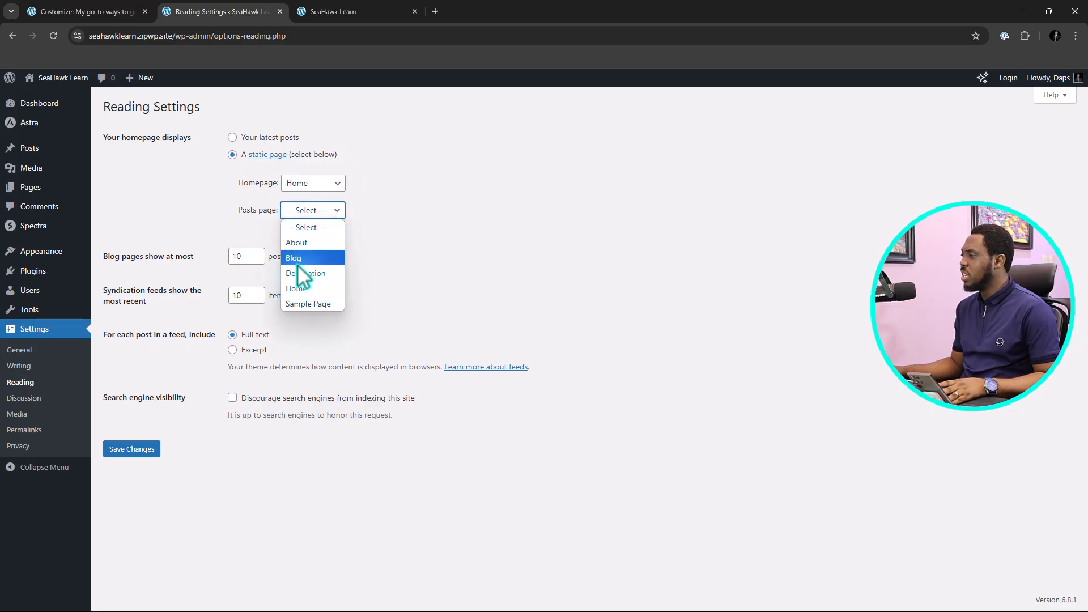
click(299, 256)
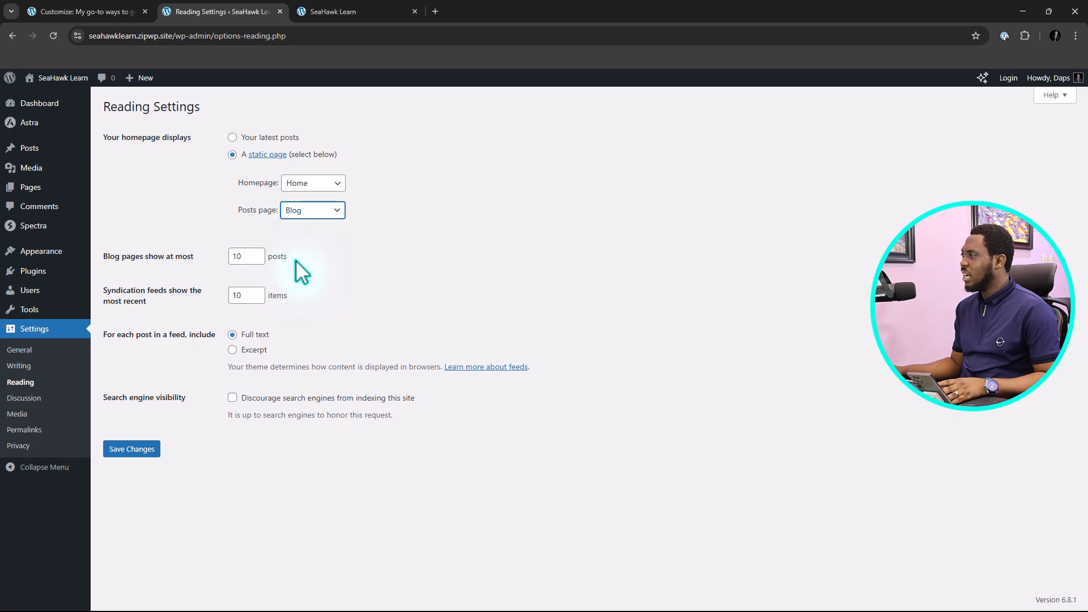
Reload the live site's homepage, open its Blog page and examine the layout and the posts shown
click(335, 17)
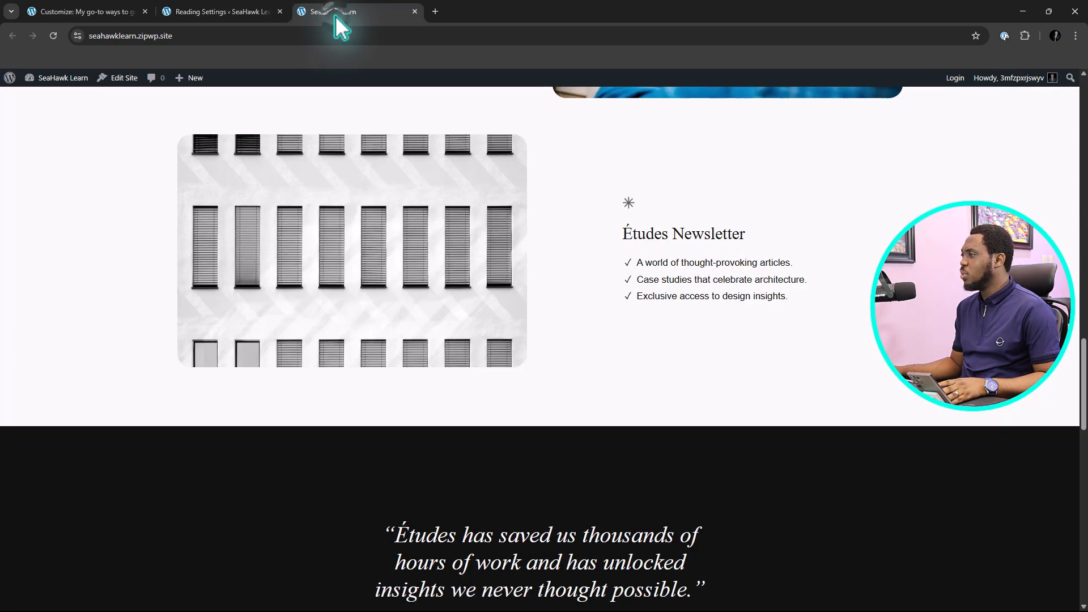
scroll(217, 229, up, 4)
scroll(217, 229, up, 10)
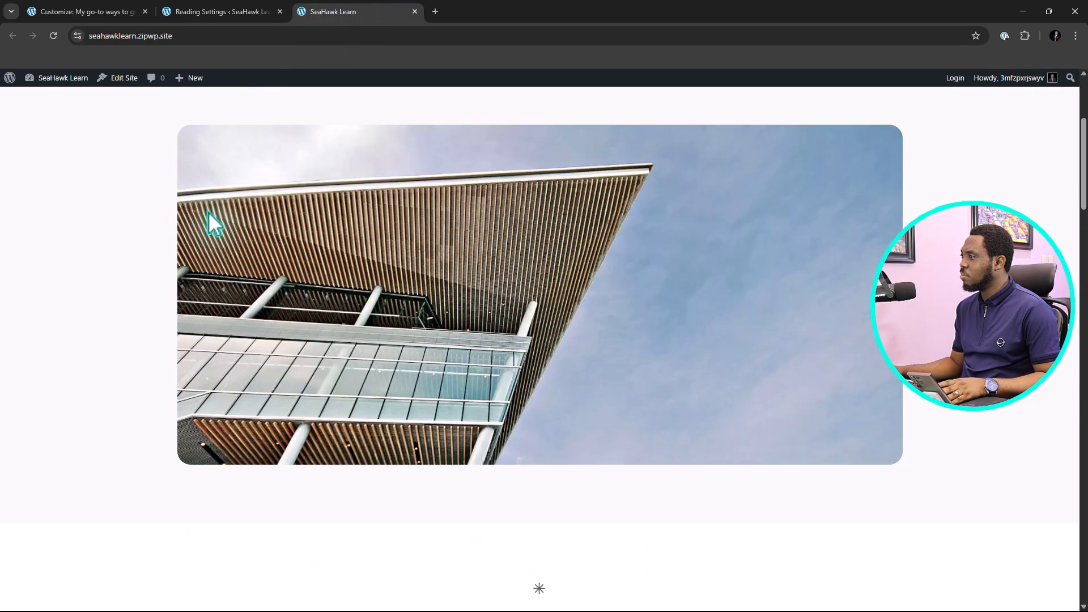
click(51, 35)
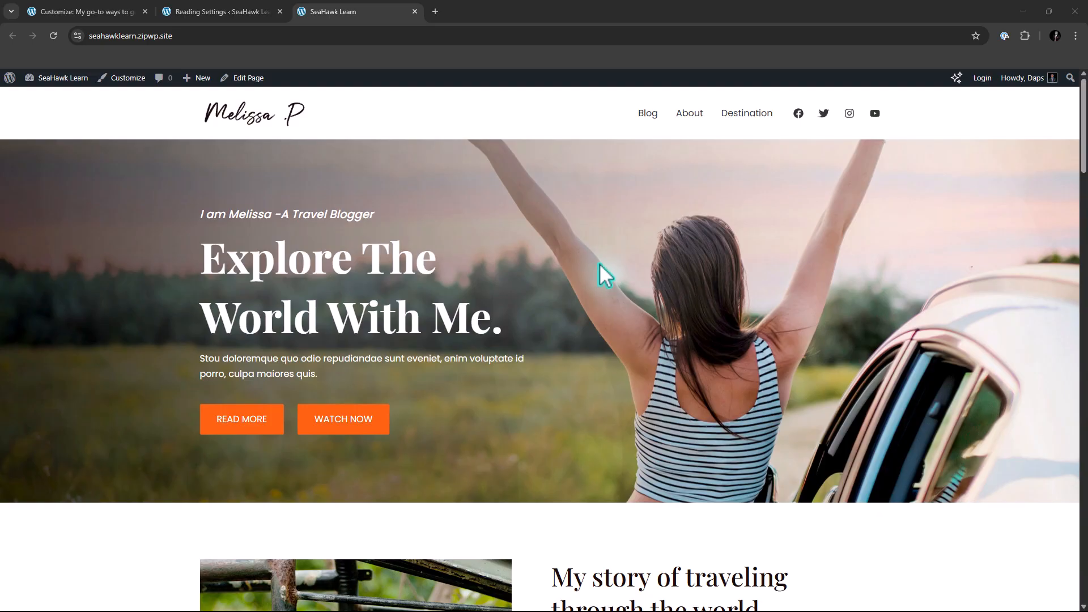
click(648, 113)
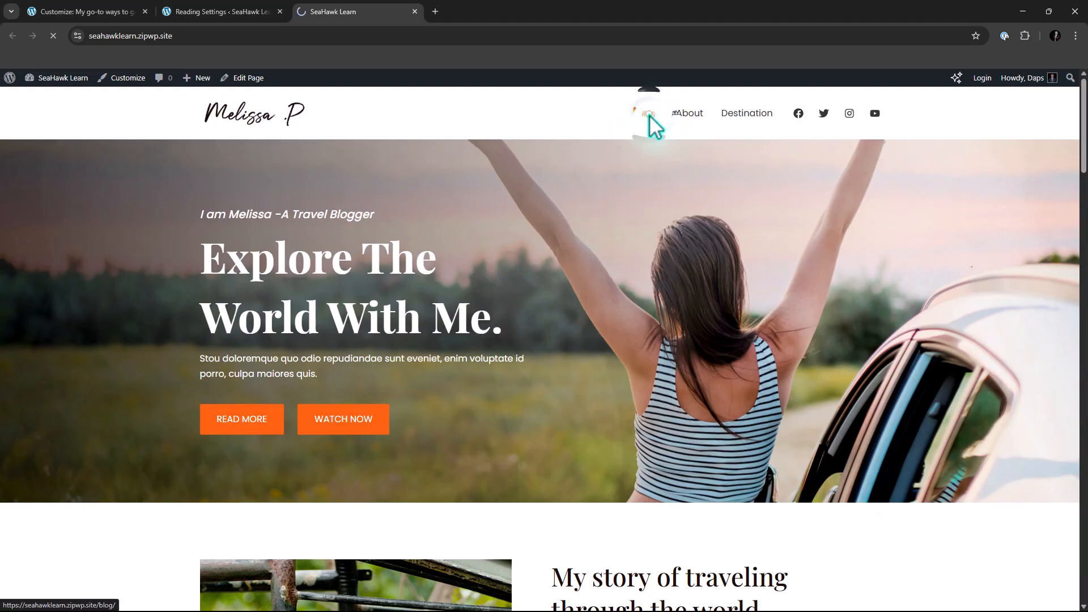
scroll(617, 351, down, 10)
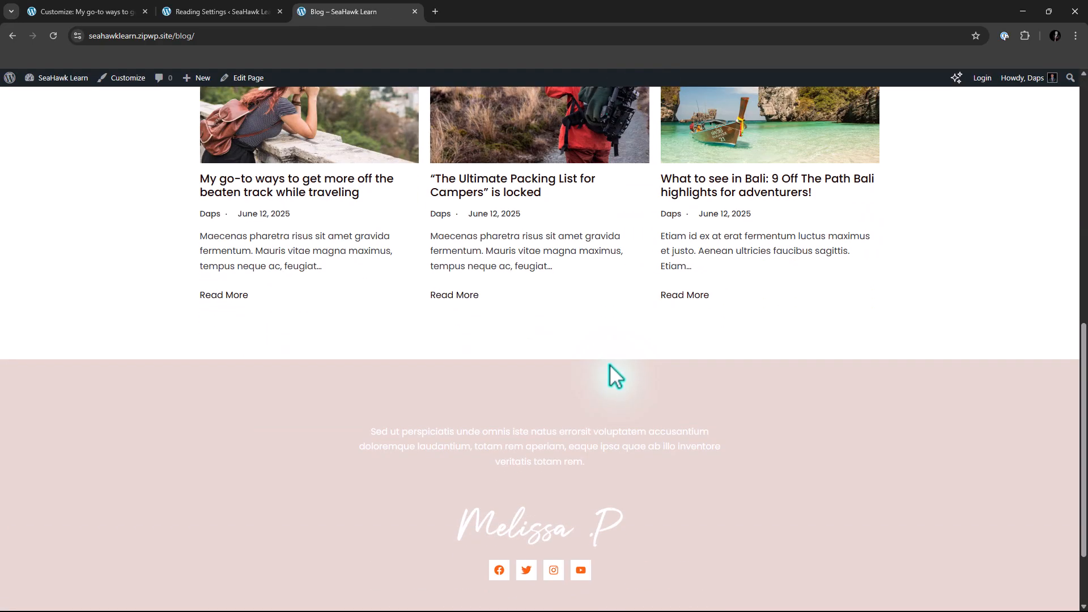
scroll(608, 364, up, 4)
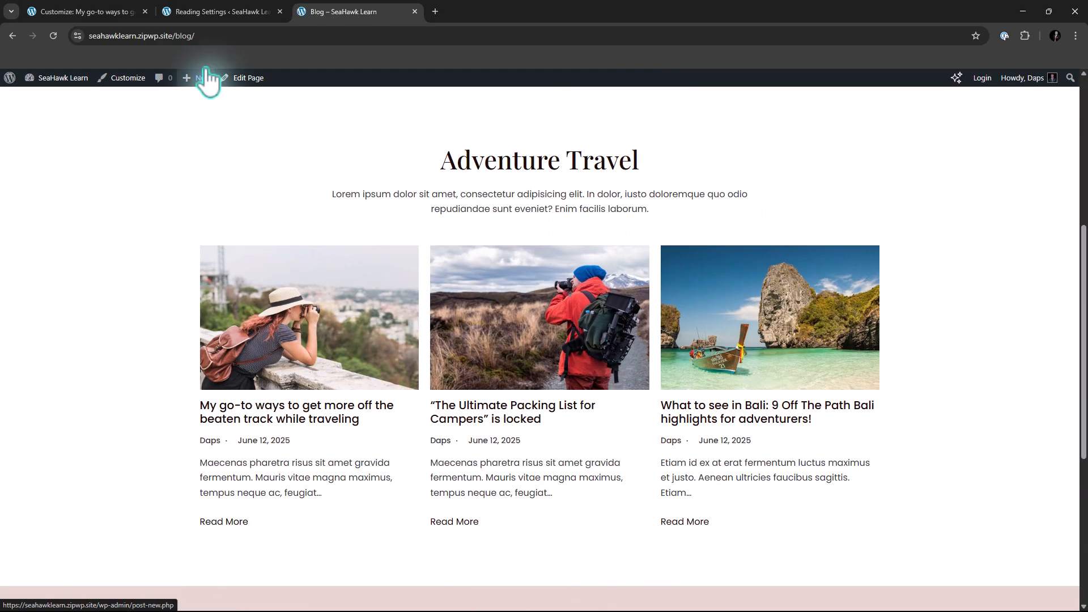
Return to the Reading settings and save the posts page assignment
click(211, 13)
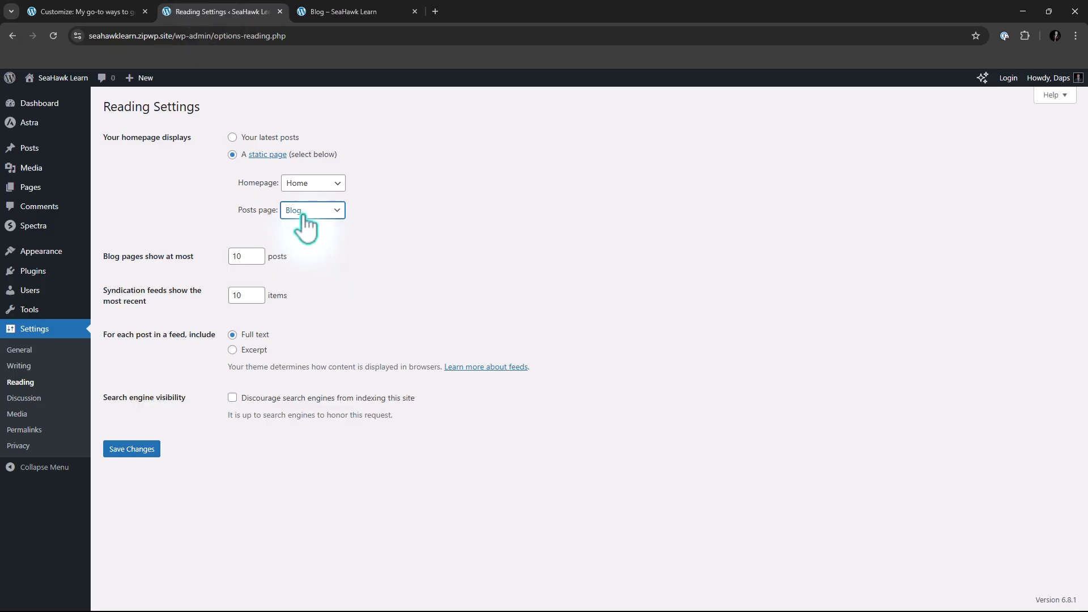
click(125, 450)
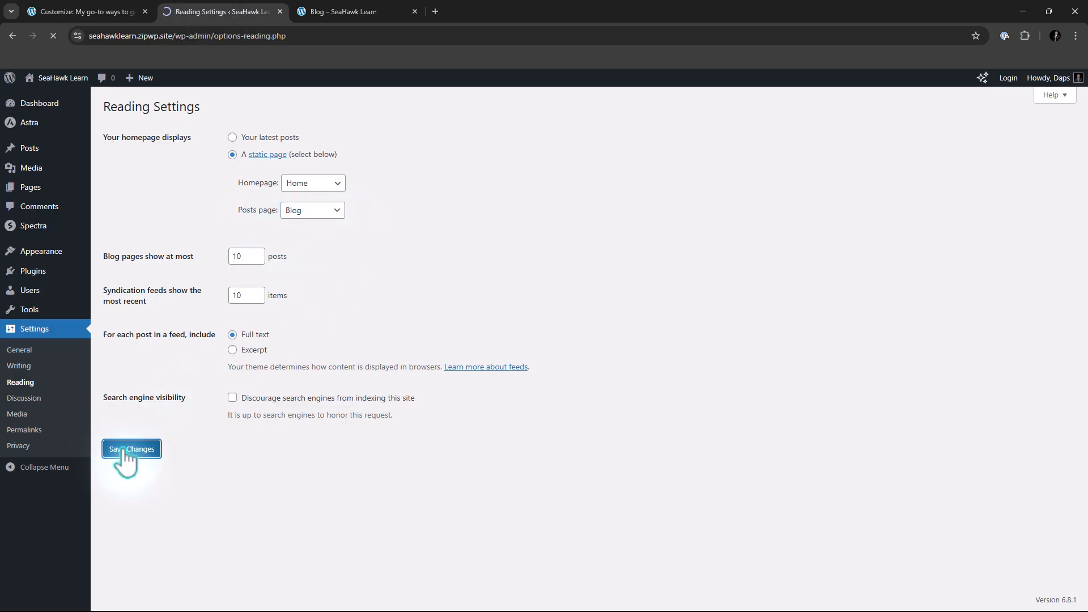
Reload the live Blog page and examine its full list of posts
click(346, 12)
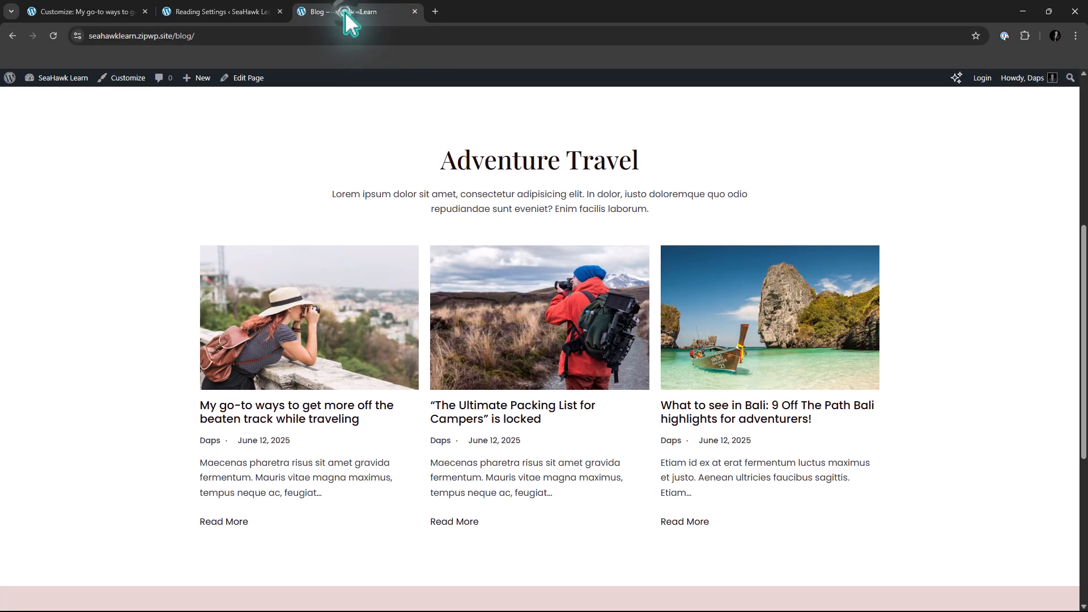
click(54, 35)
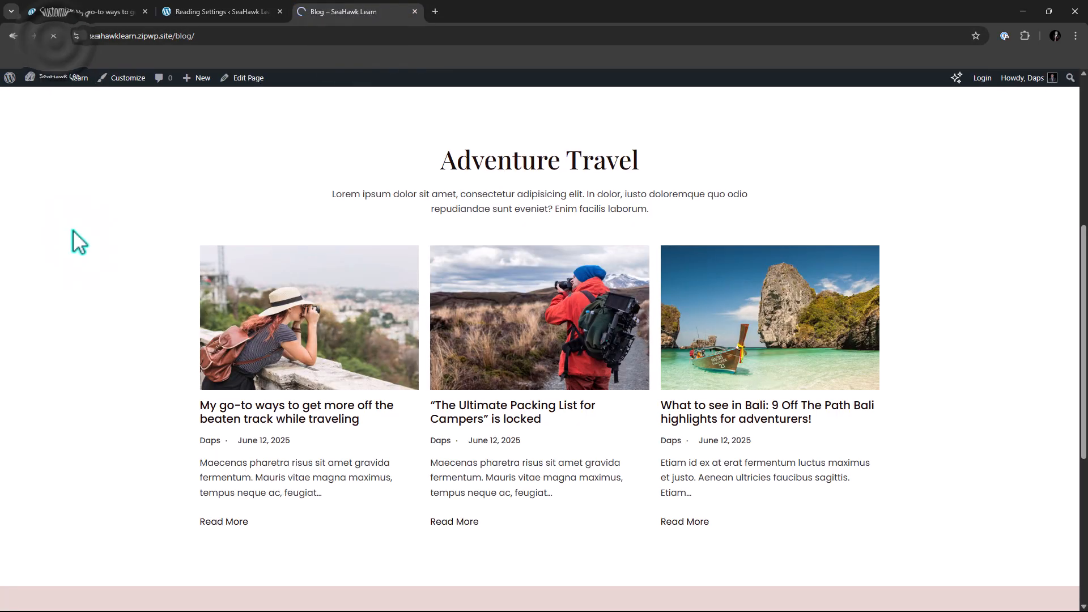
scroll(408, 375, up, 5)
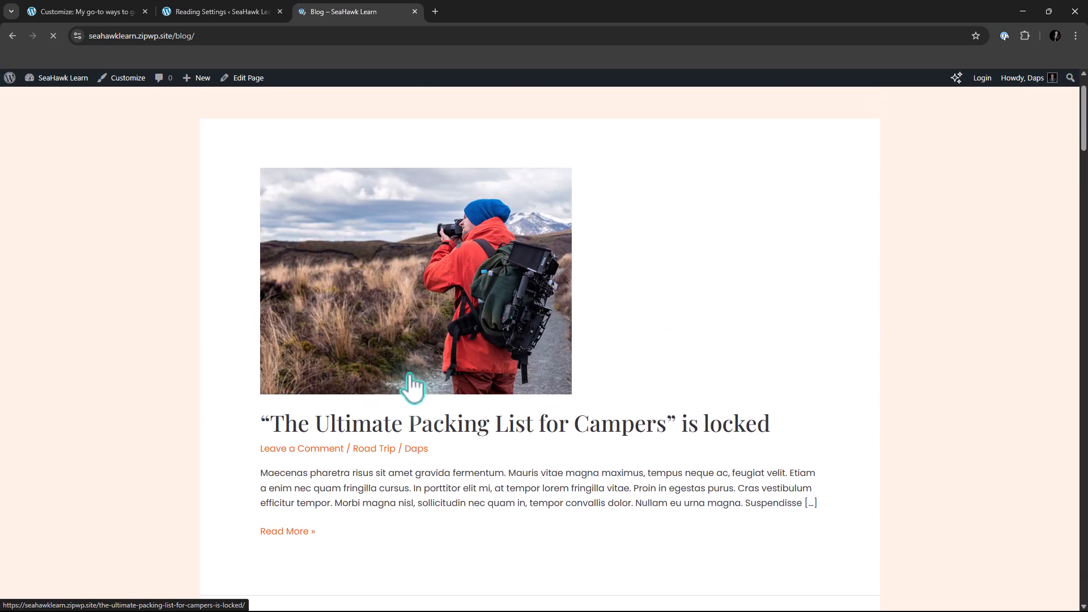
scroll(427, 359, down, 10)
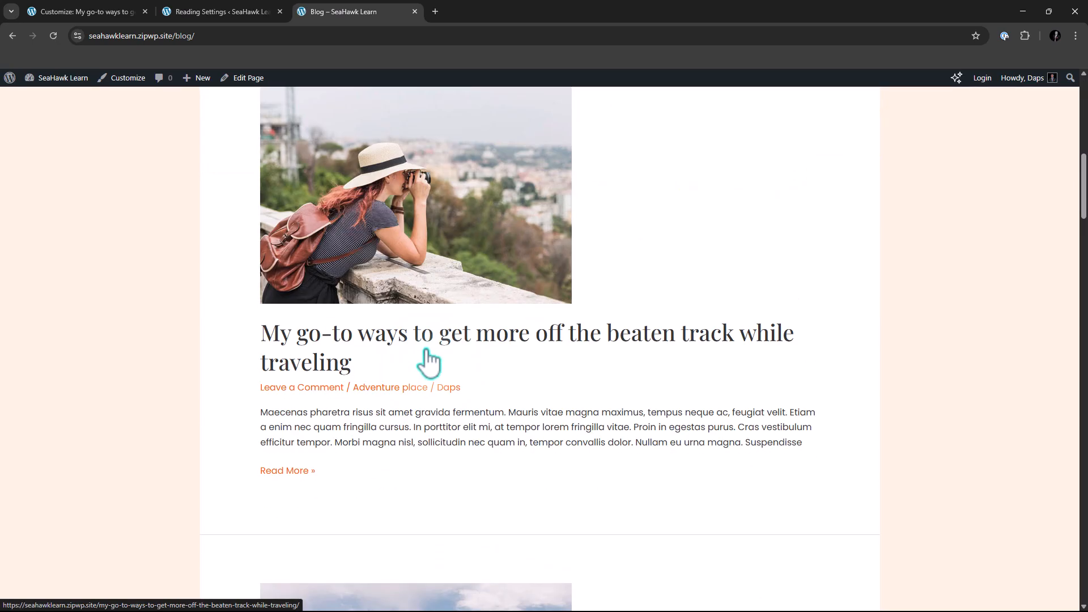
scroll(427, 359, down, 18)
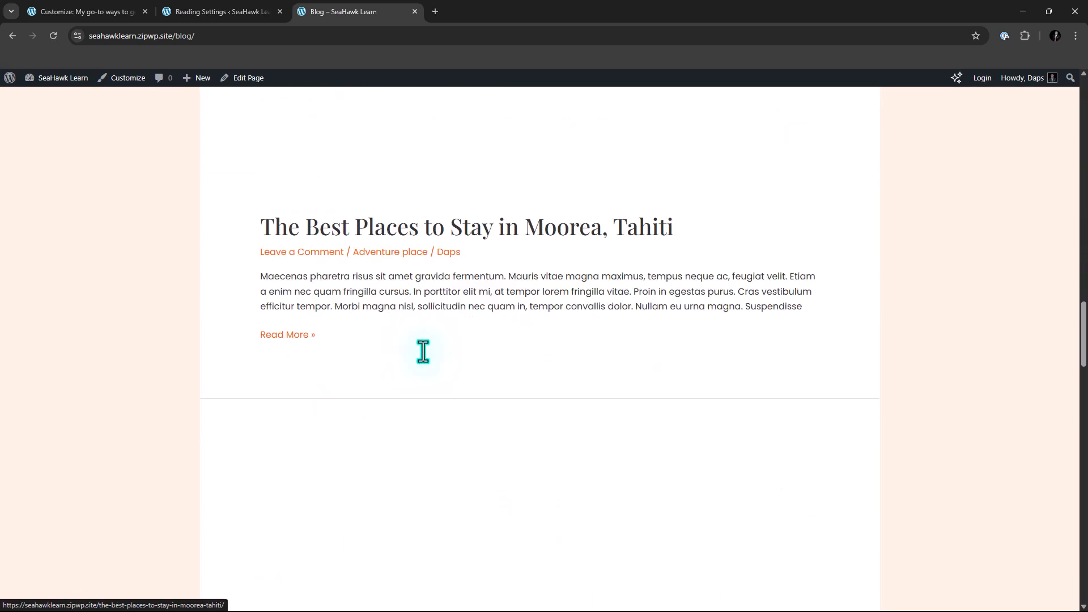
scroll(423, 351, down, 15)
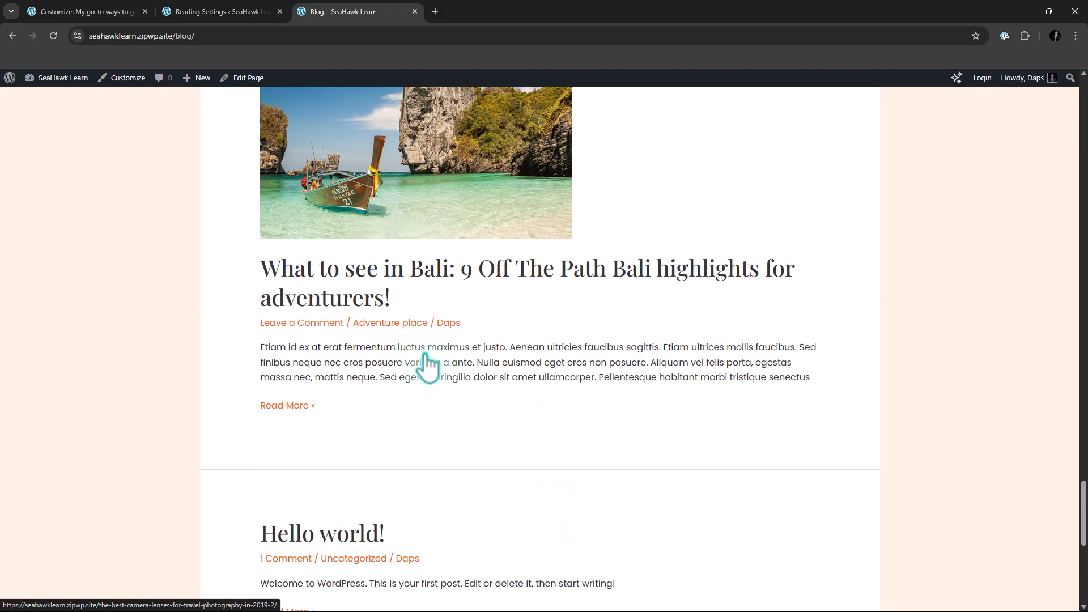
scroll(427, 362, down, 5)
scroll(427, 366, up, 8)
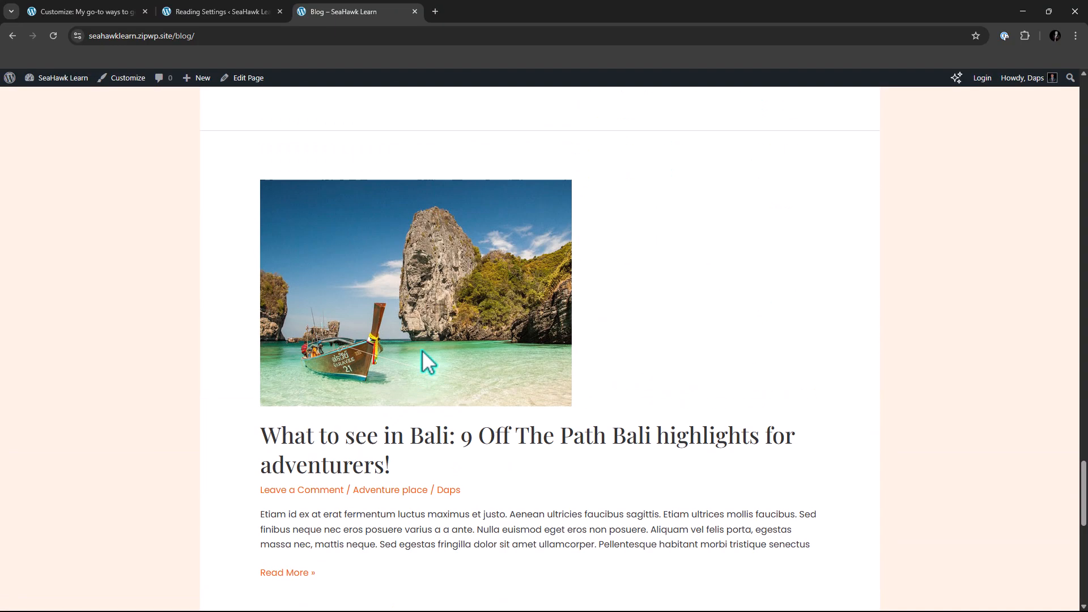
Set the blog archive layout to Grid in the Customizer and publish the change
scroll(427, 362, up, 20)
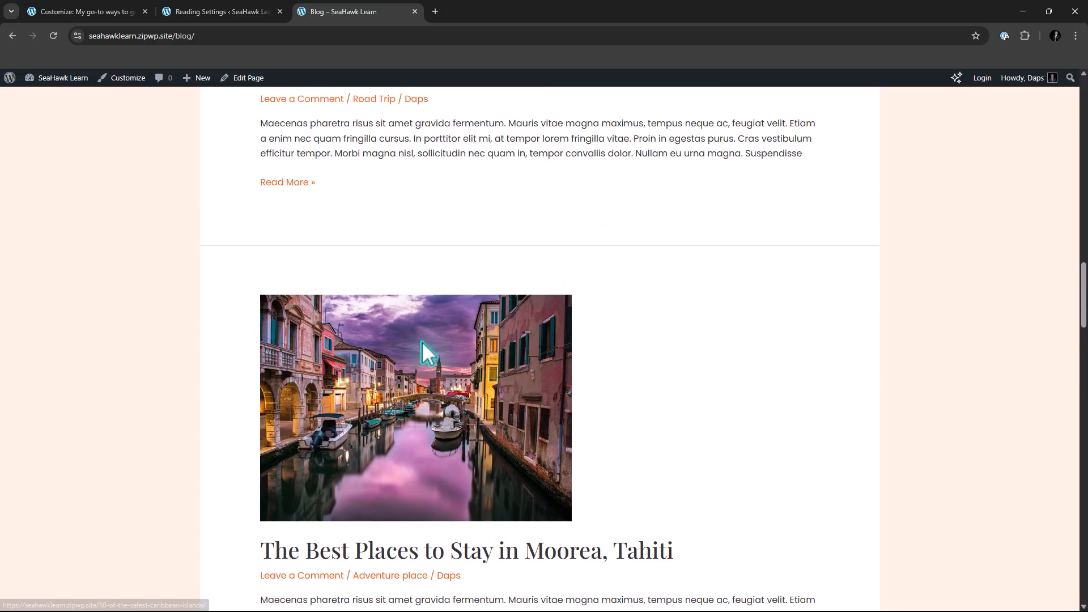
scroll(421, 341, up, 15)
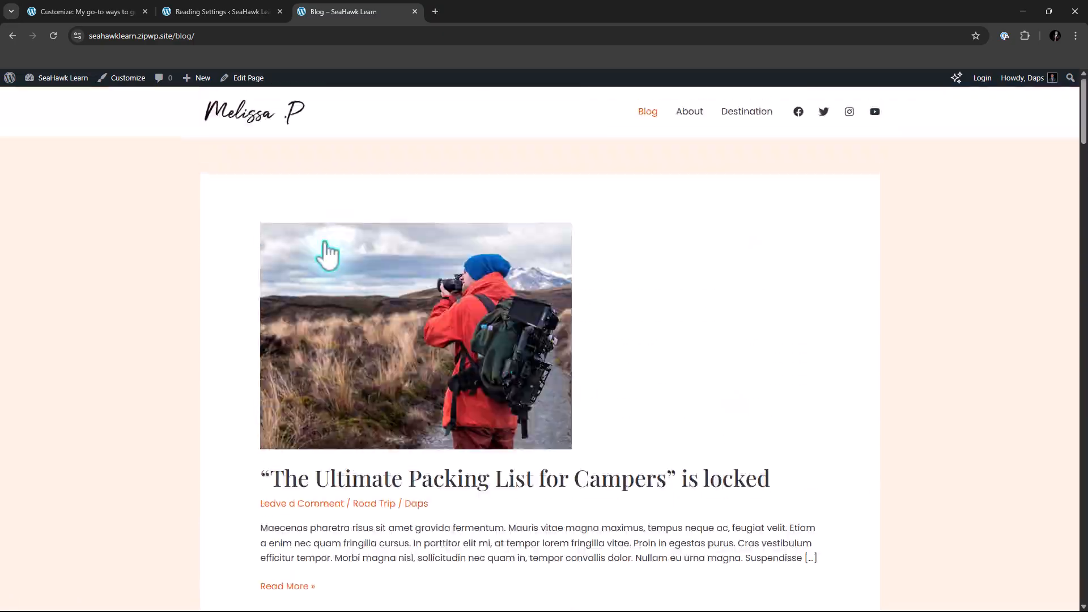
click(93, 13)
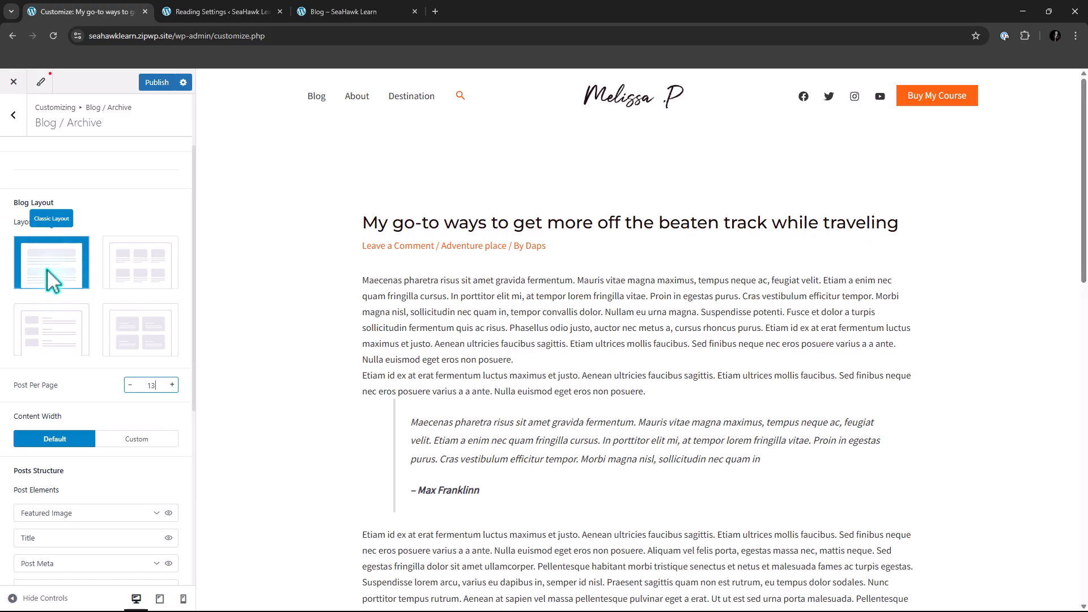
click(137, 267)
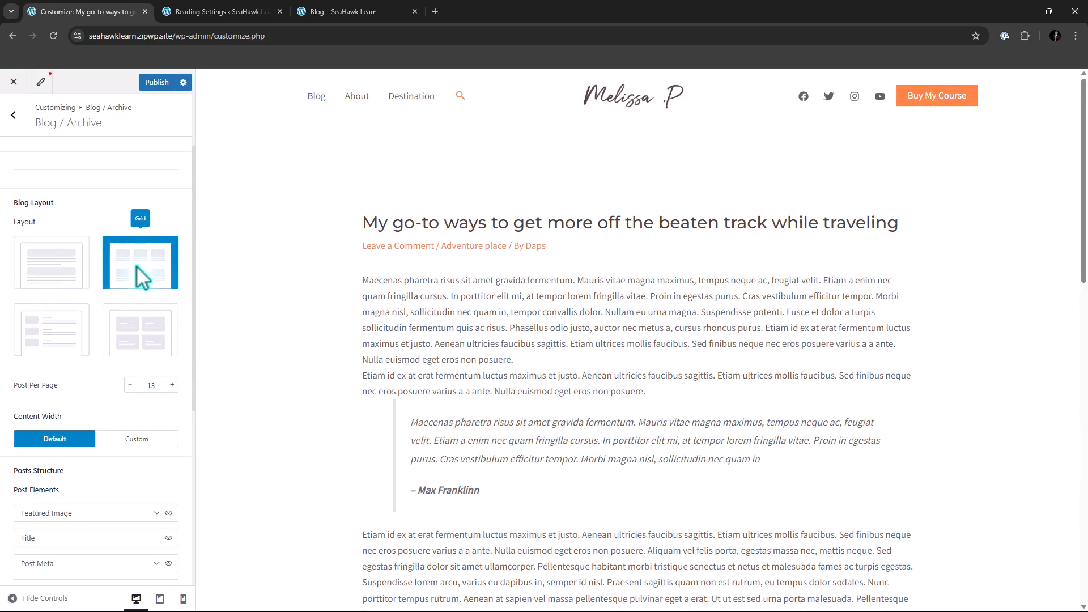
click(156, 85)
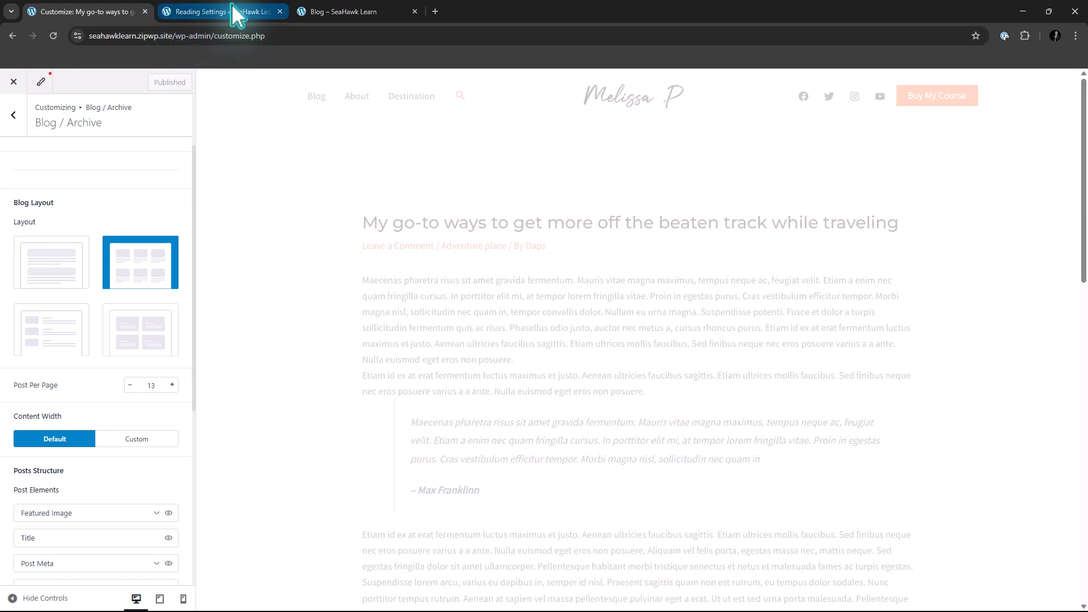
Reload the live blog page and look through how its posts are arranged
click(335, 12)
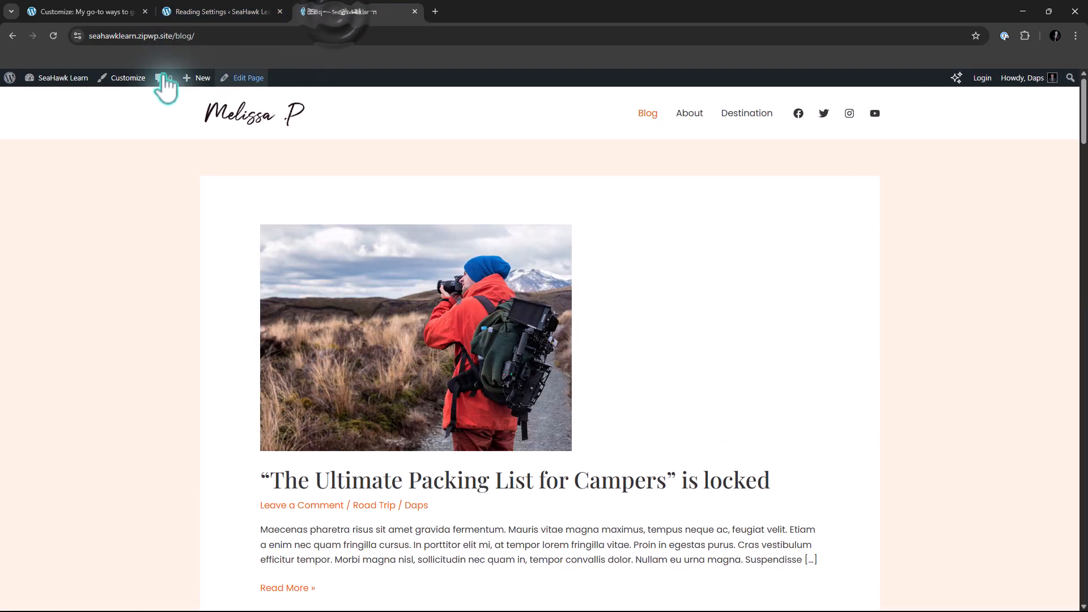
click(54, 35)
mouse_move(54, 79)
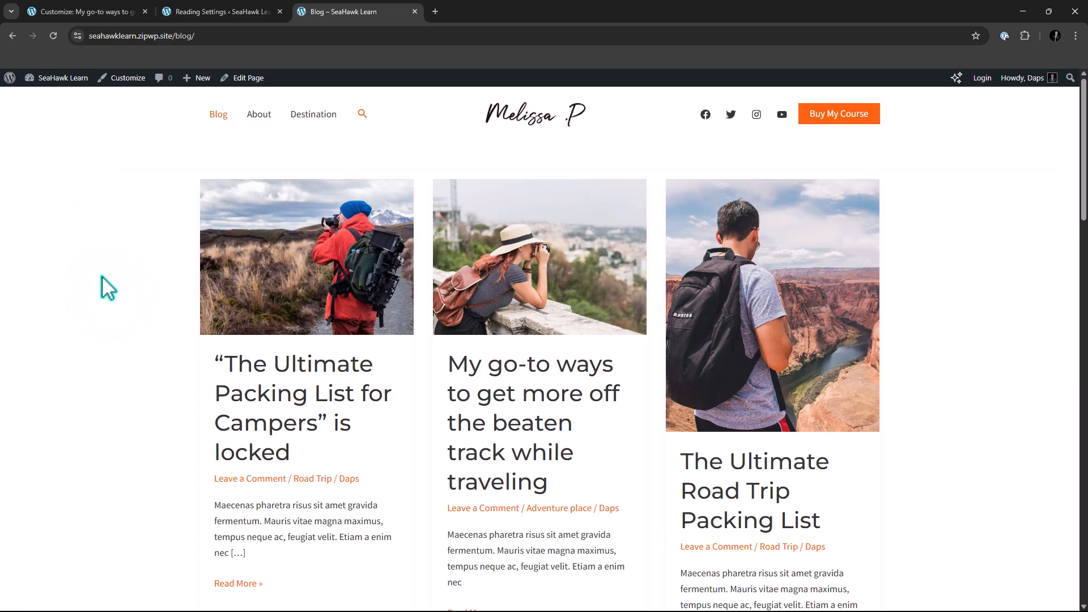
scroll(168, 289, down, 8)
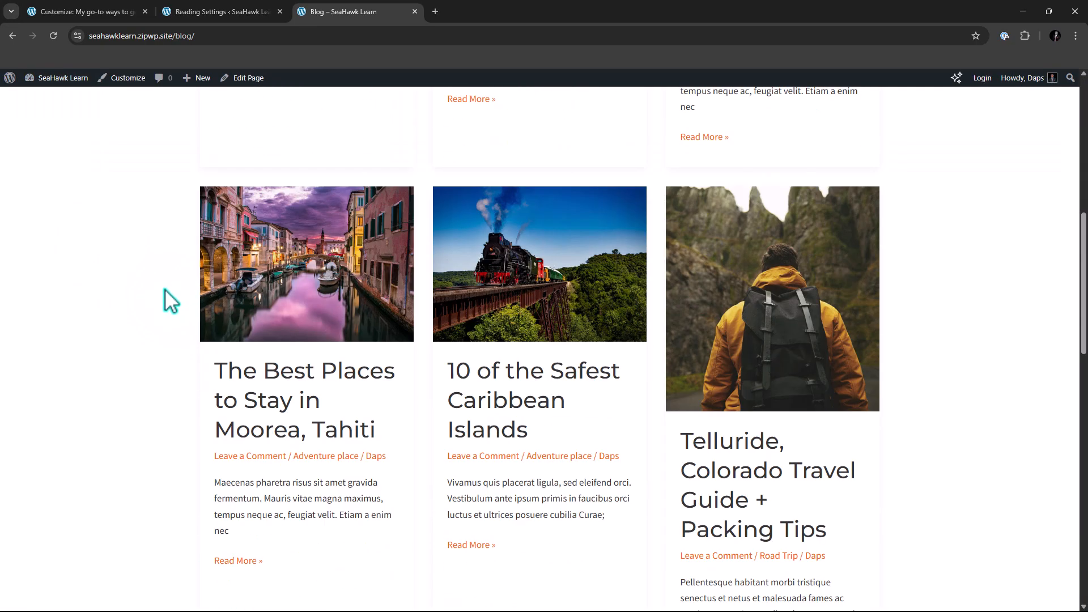
scroll(165, 290, down, 7)
scroll(164, 290, up, 4)
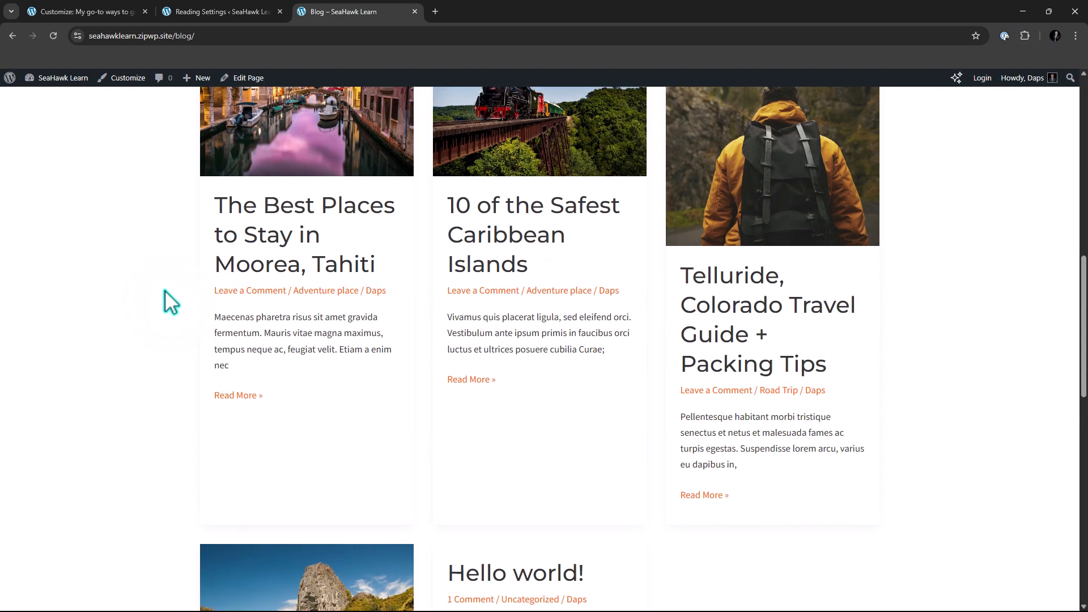
scroll(165, 290, up, 8)
scroll(164, 290, down, 3)
Return to the Customizer, show the Blog page in its preview, and look through the posts
click(77, 13)
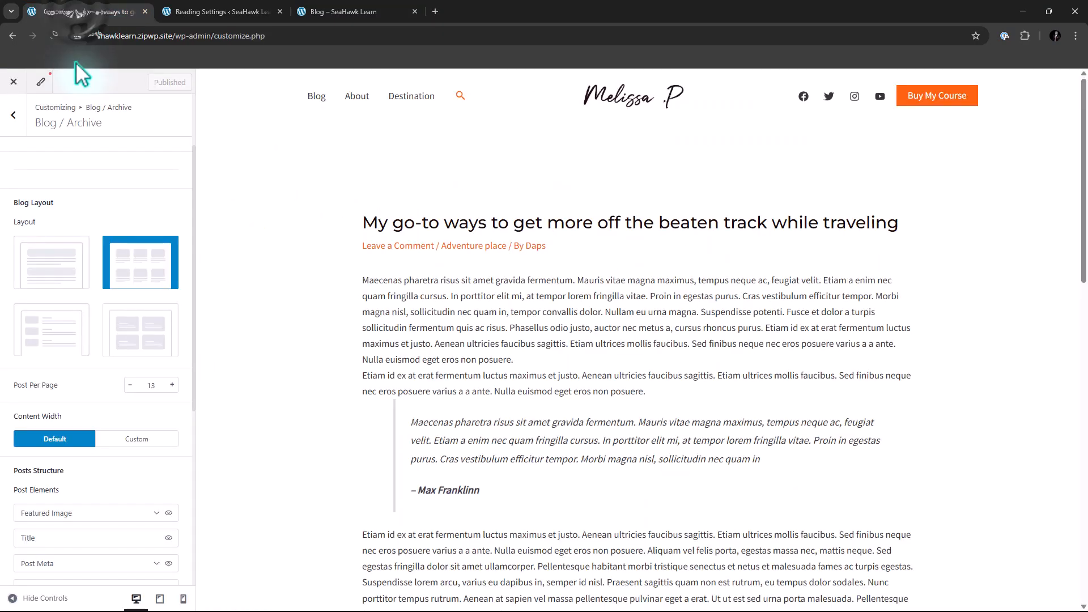
click(316, 96)
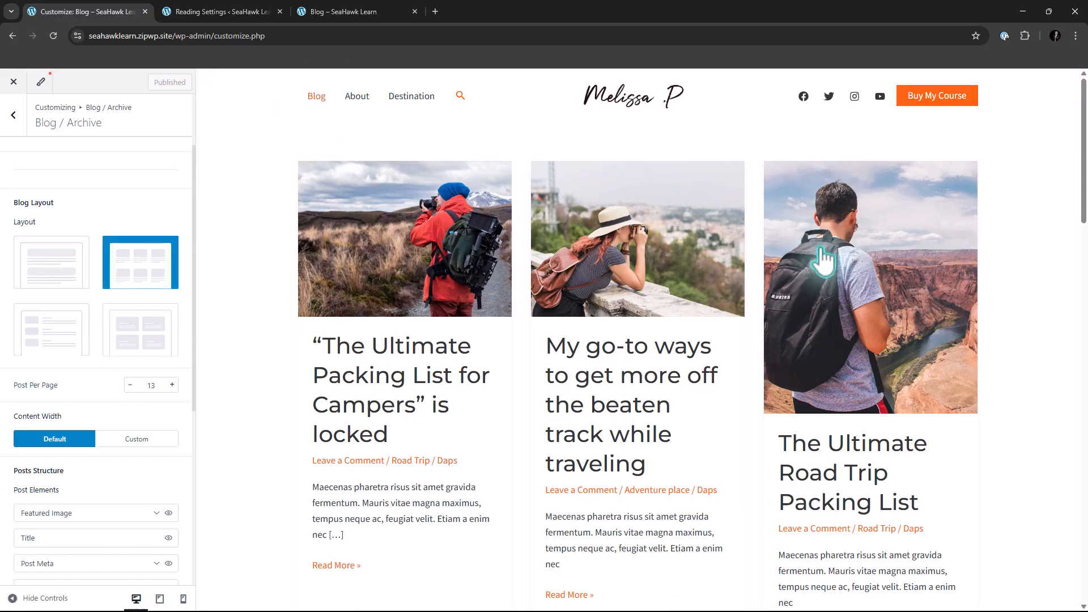
scroll(819, 250, down, 19)
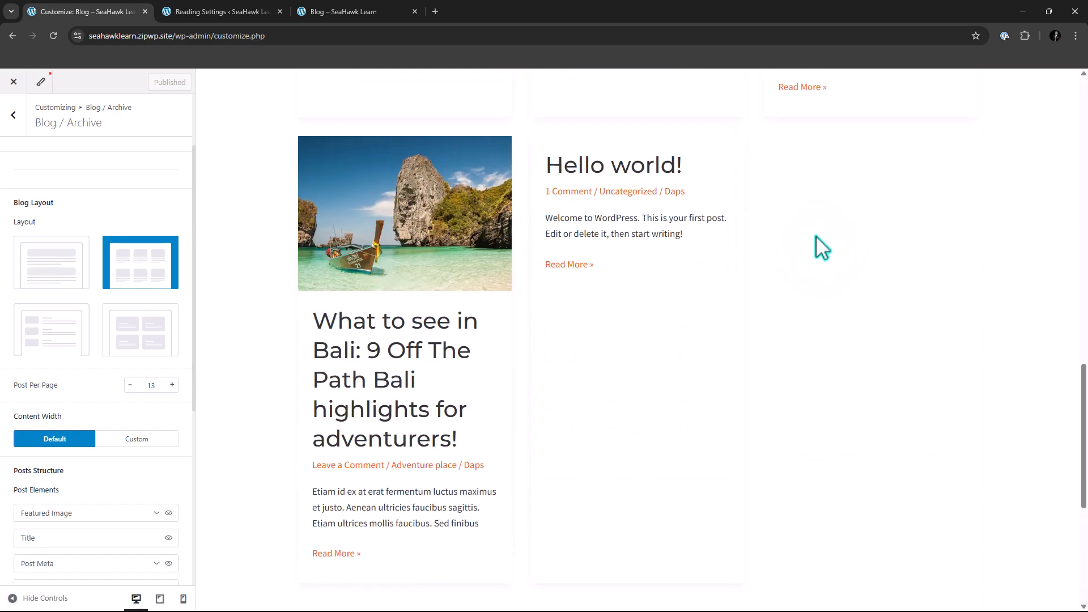
scroll(815, 236, up, 10)
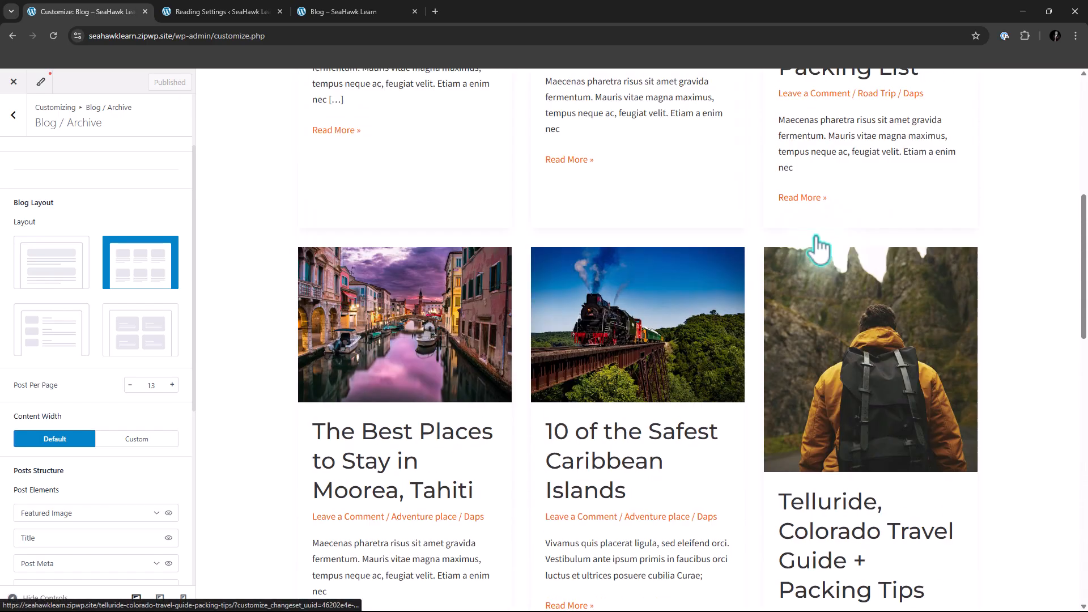
scroll(817, 248, up, 7)
scroll(813, 242, up, 3)
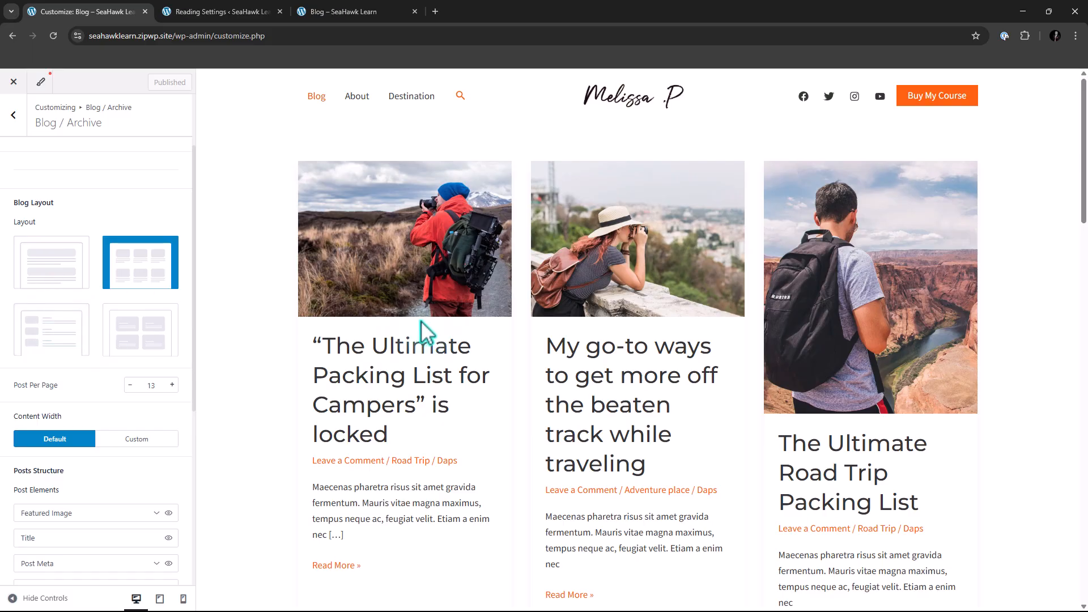
Preview the list-style and Cover blog layouts, then settle on the list layout with the image beside the text
click(44, 341)
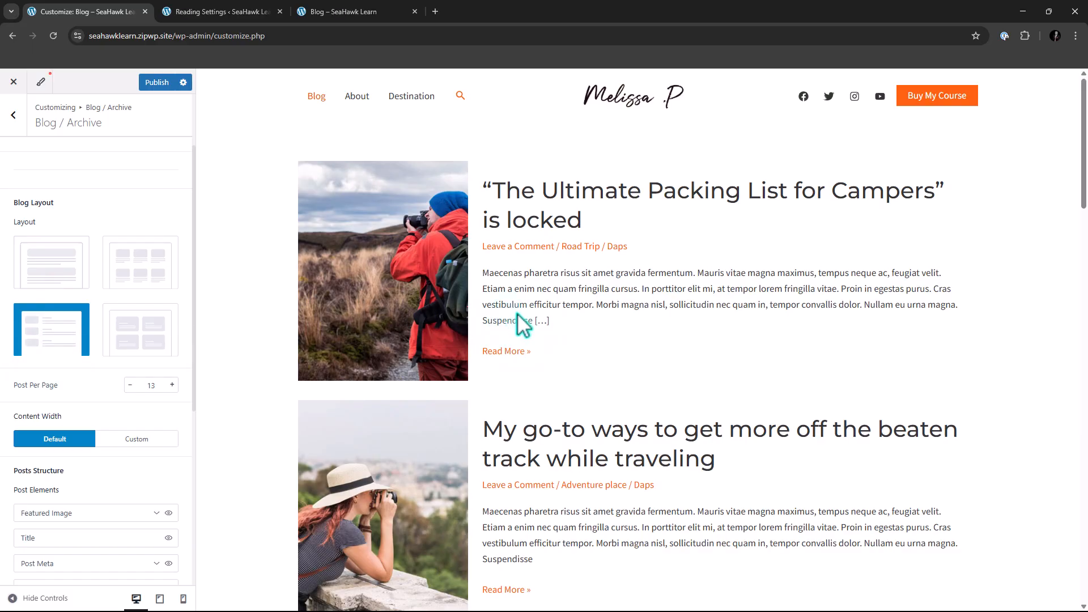
click(141, 329)
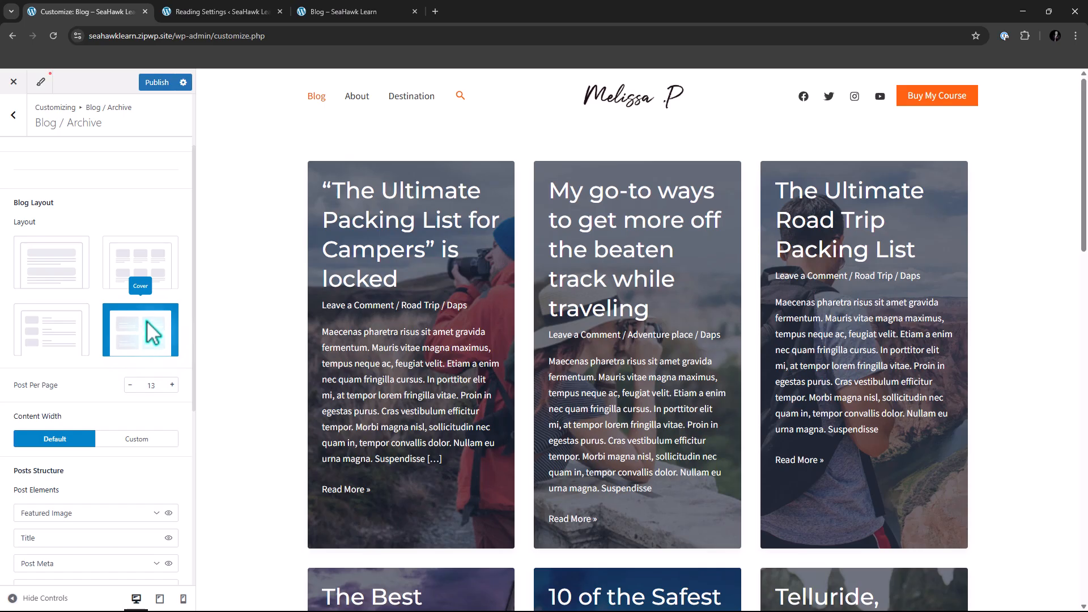
click(49, 345)
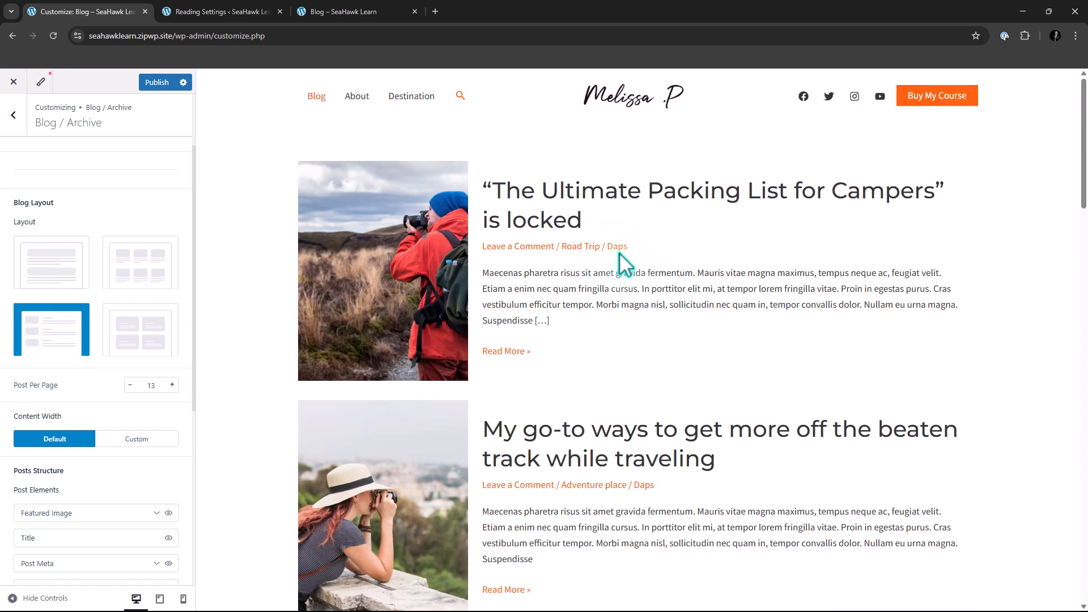
scroll(630, 263, down, 12)
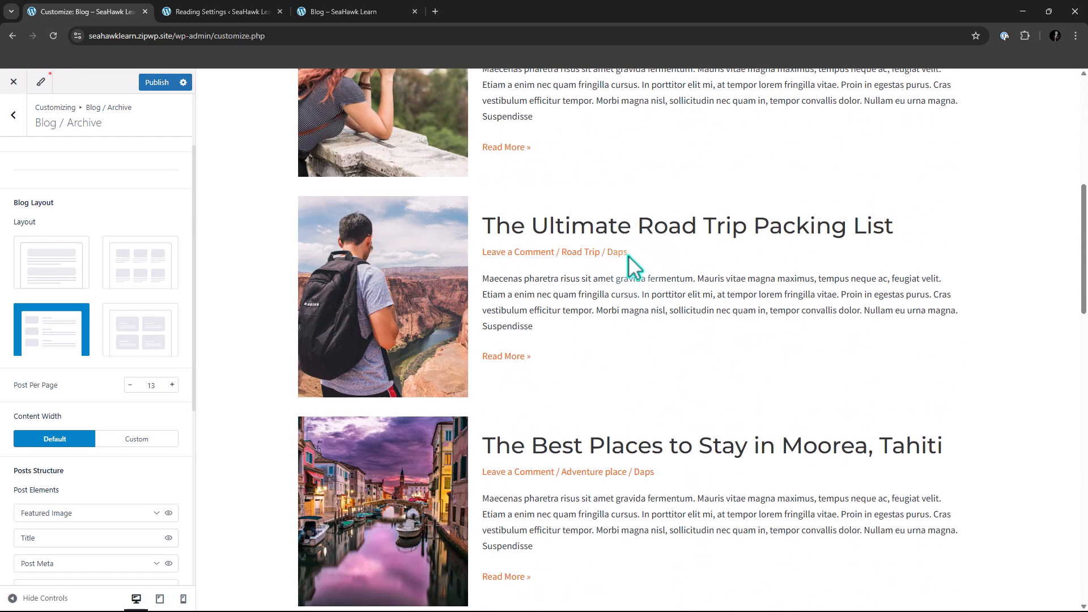
scroll(628, 263, down, 5)
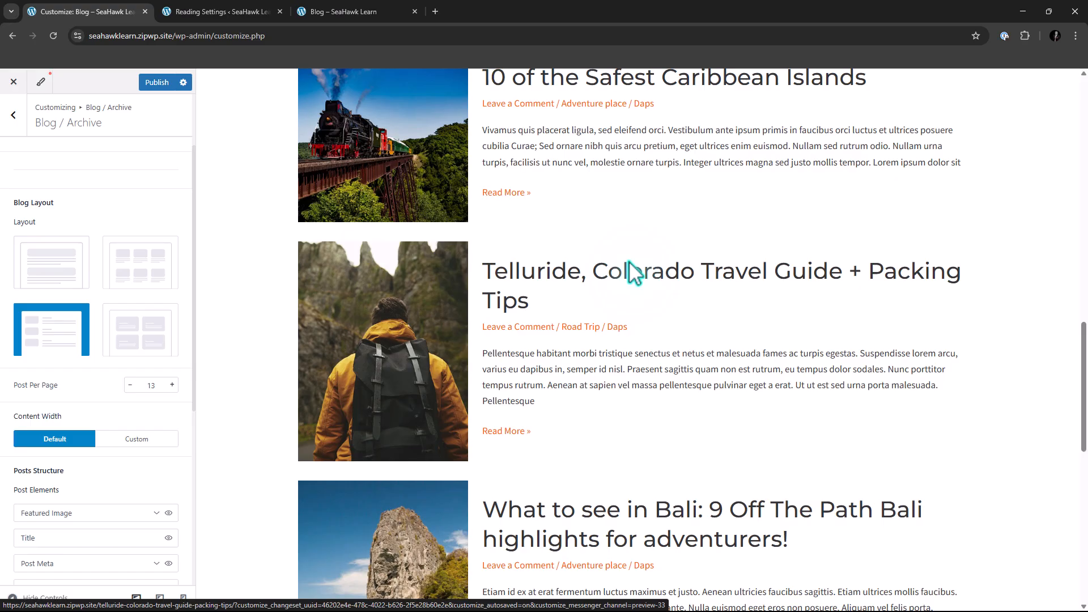
Hide the Featured Image post element in the posts structure, then show it again
scroll(100, 349, down, 4)
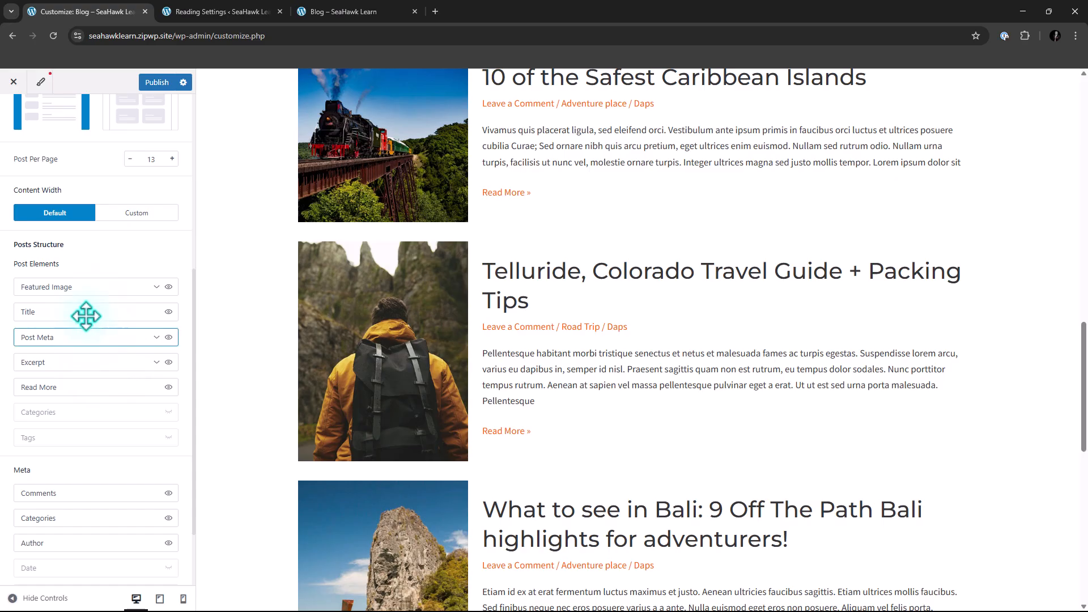
click(169, 287)
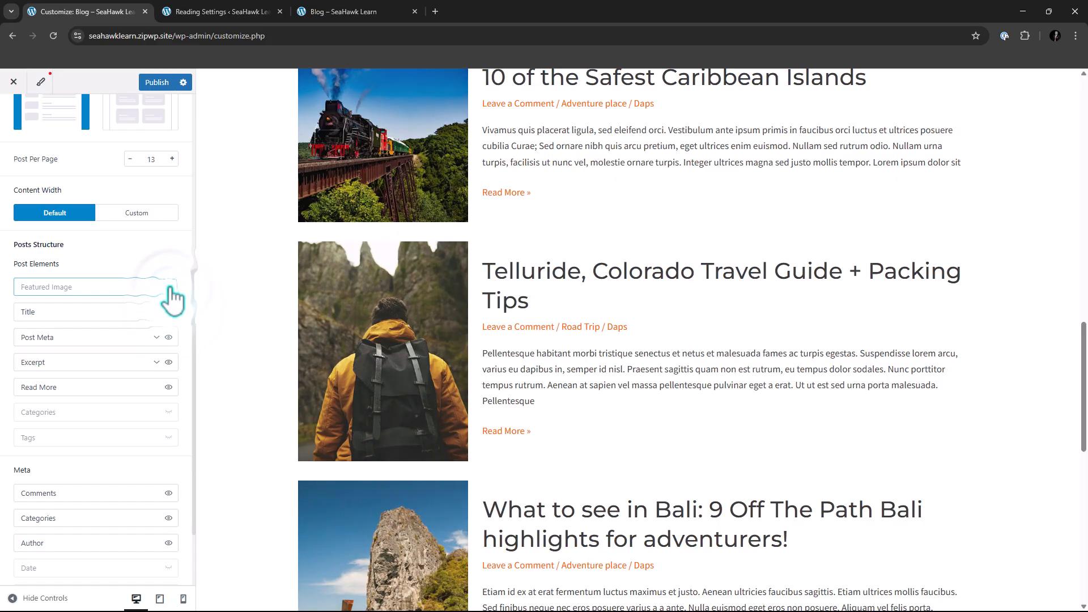
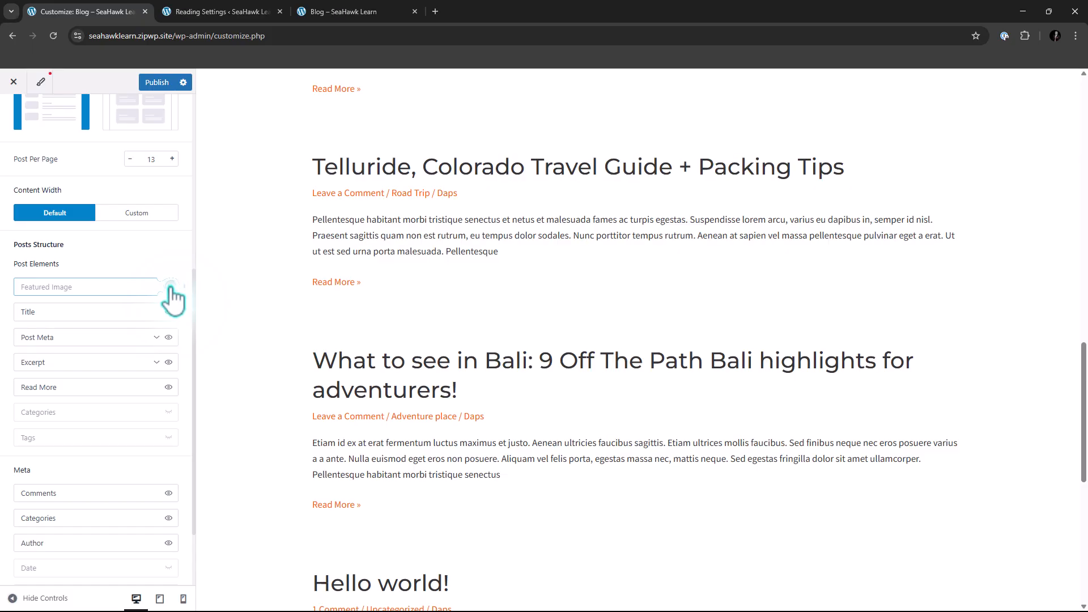
click(169, 287)
click(168, 287)
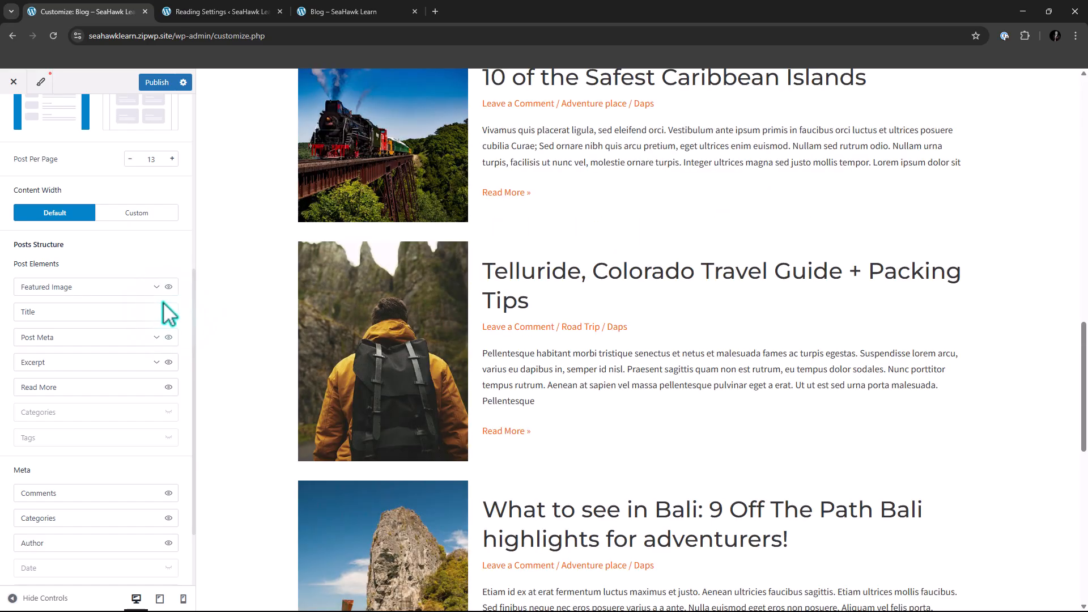
Expand the Post Meta element's settings to view its divider types
drag(164, 309, 46, 316)
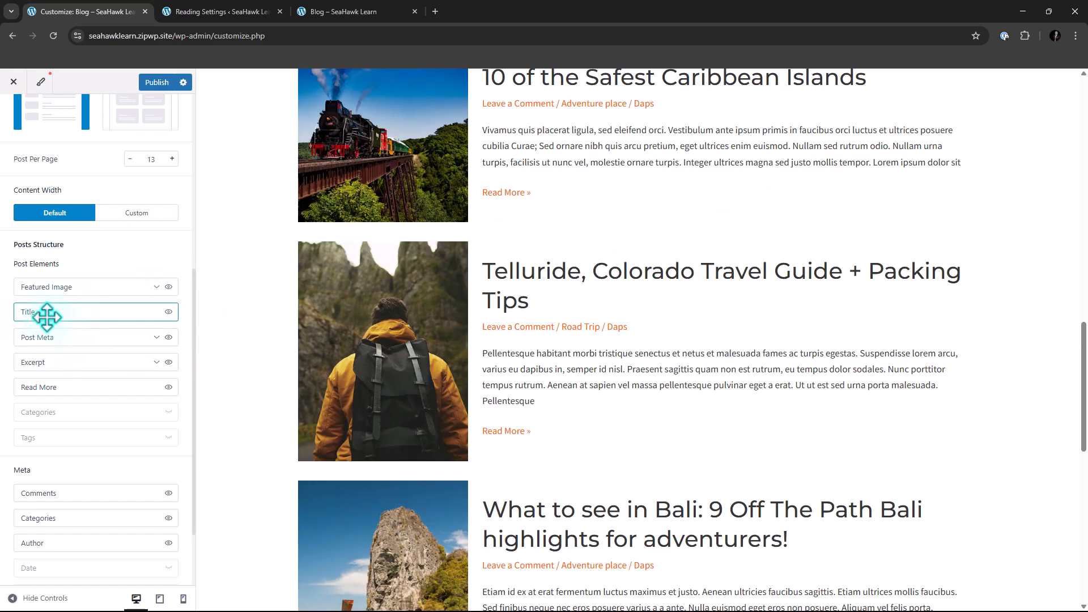
click(157, 337)
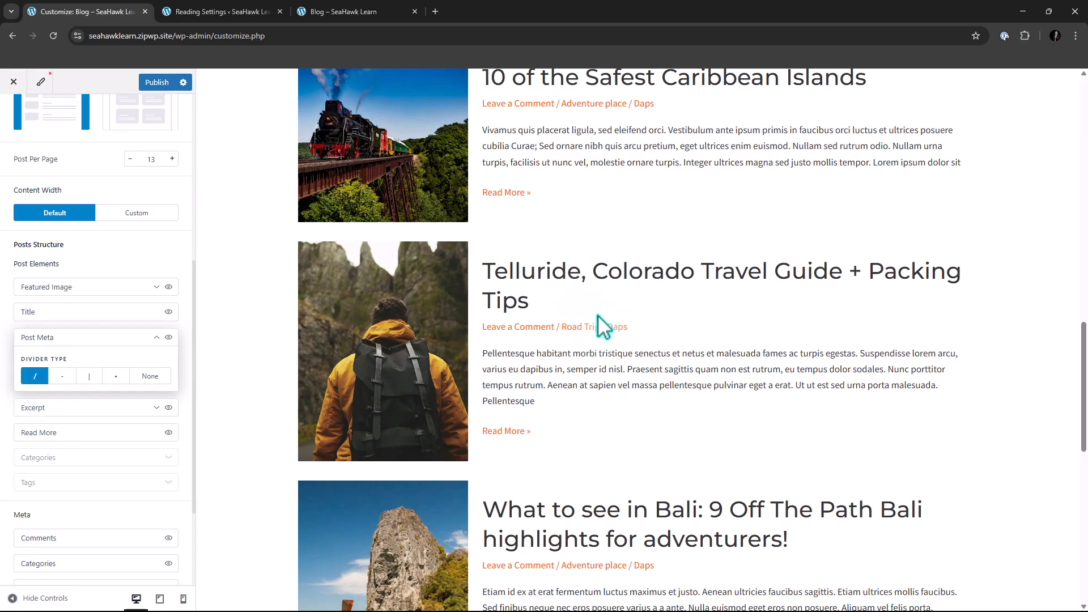
Give the posts' featured image a Custom ratio of width 16 and height 9, with image size Full Size
click(157, 286)
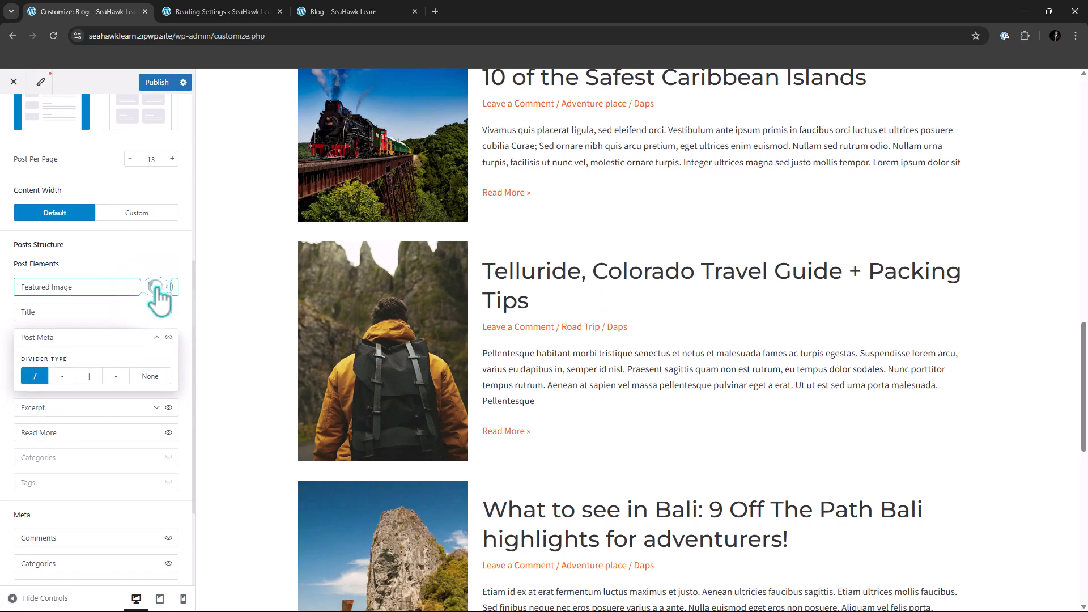
scroll(369, 340, up, 2)
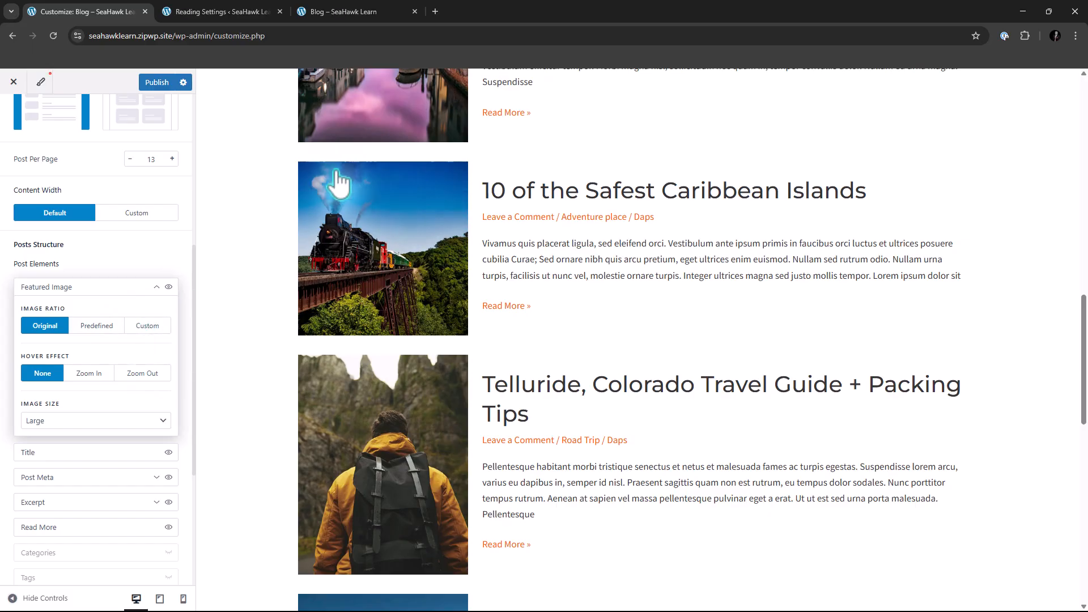
click(148, 326)
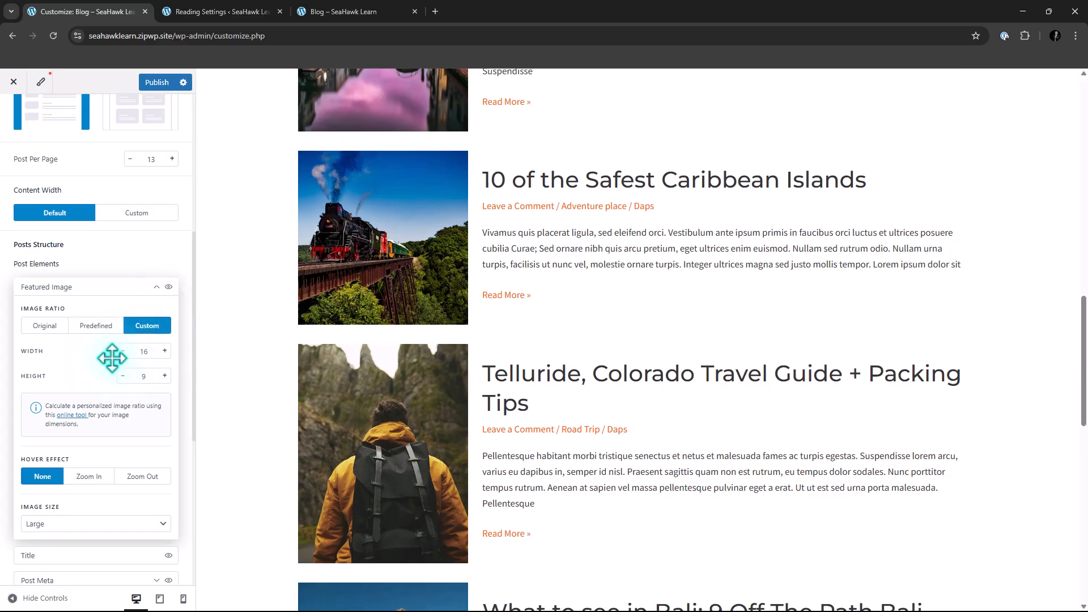
click(149, 351)
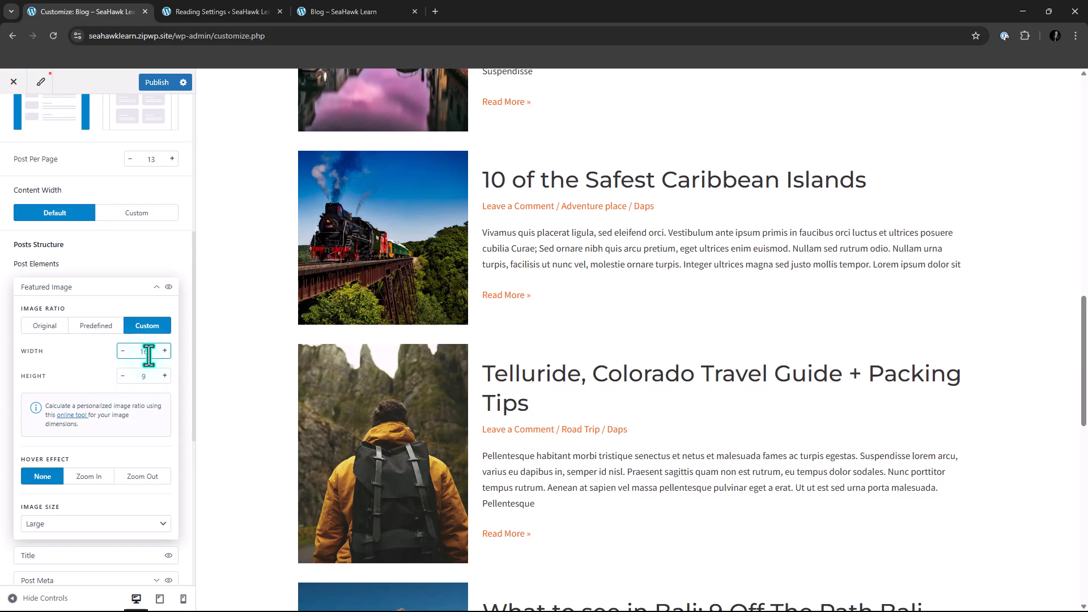
click(151, 376)
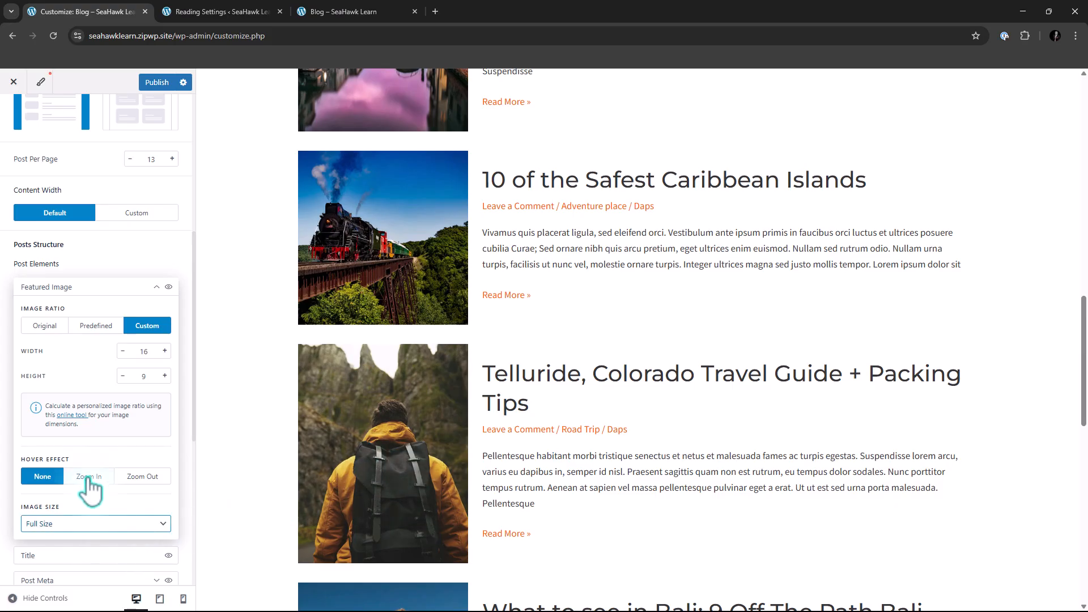
Set the featured image's hover effect to Zoom In, keep the image size at Full Size, and collapse its settings
click(87, 477)
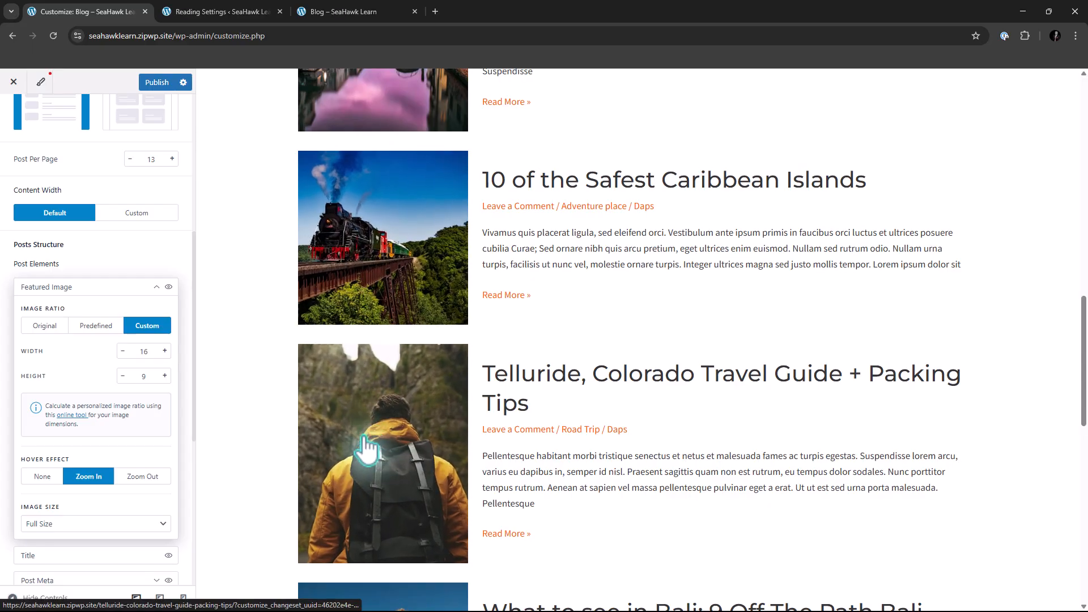
click(86, 524)
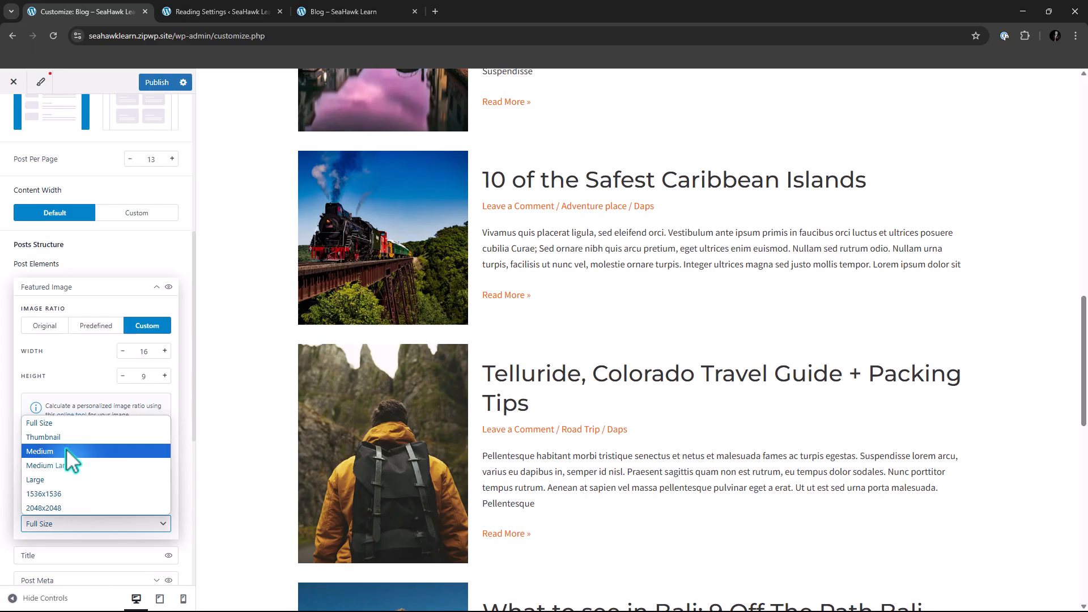
click(62, 375)
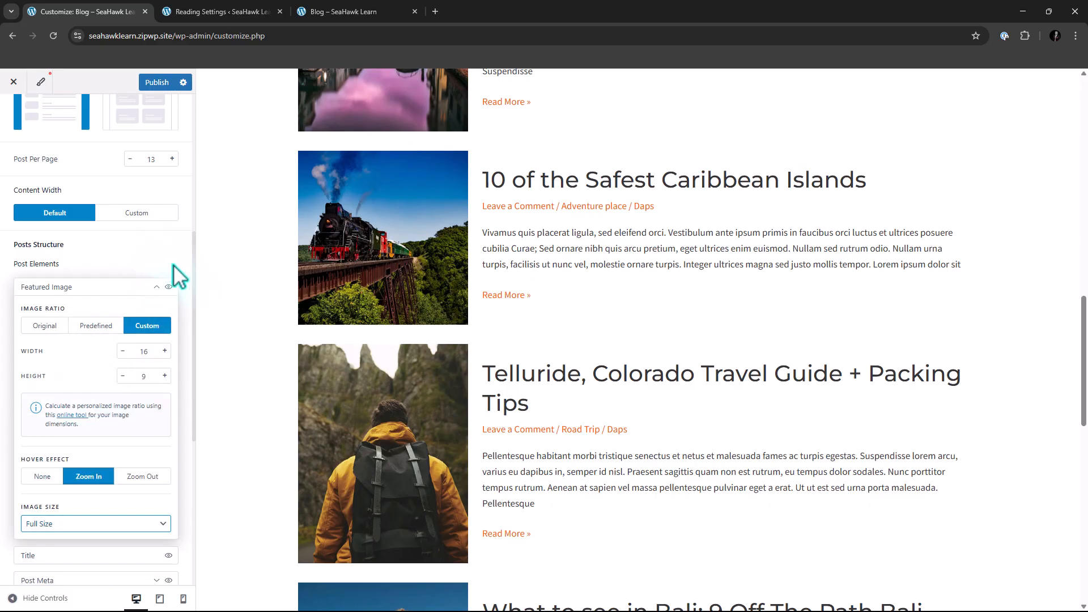
click(155, 287)
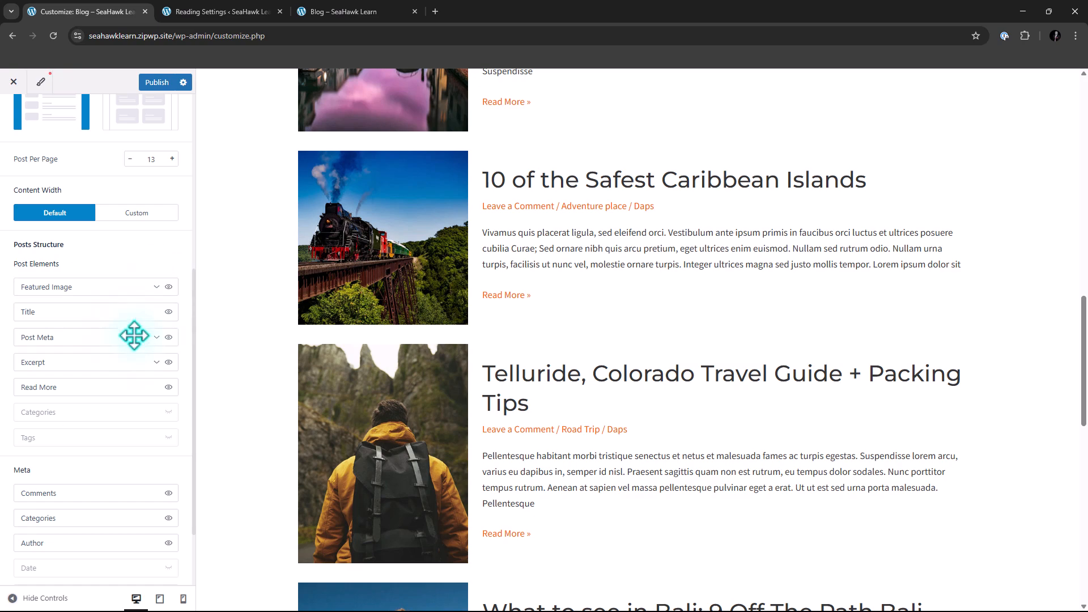
scroll(693, 363, down, 1)
scroll(692, 363, down, 2)
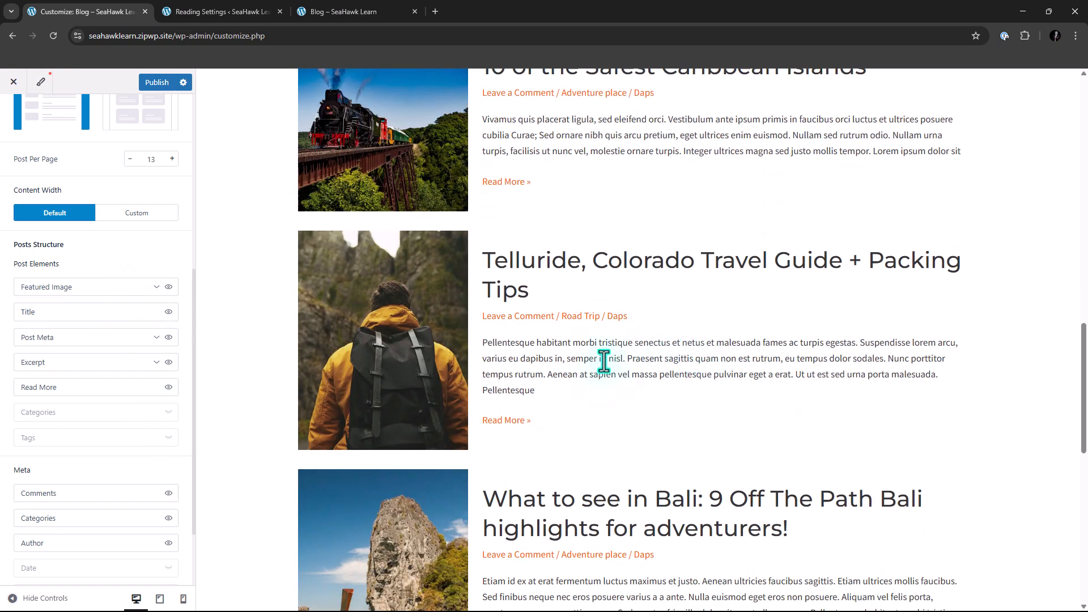
Show the Categories and Tags post elements in the posts structure, then hide both again
click(168, 412)
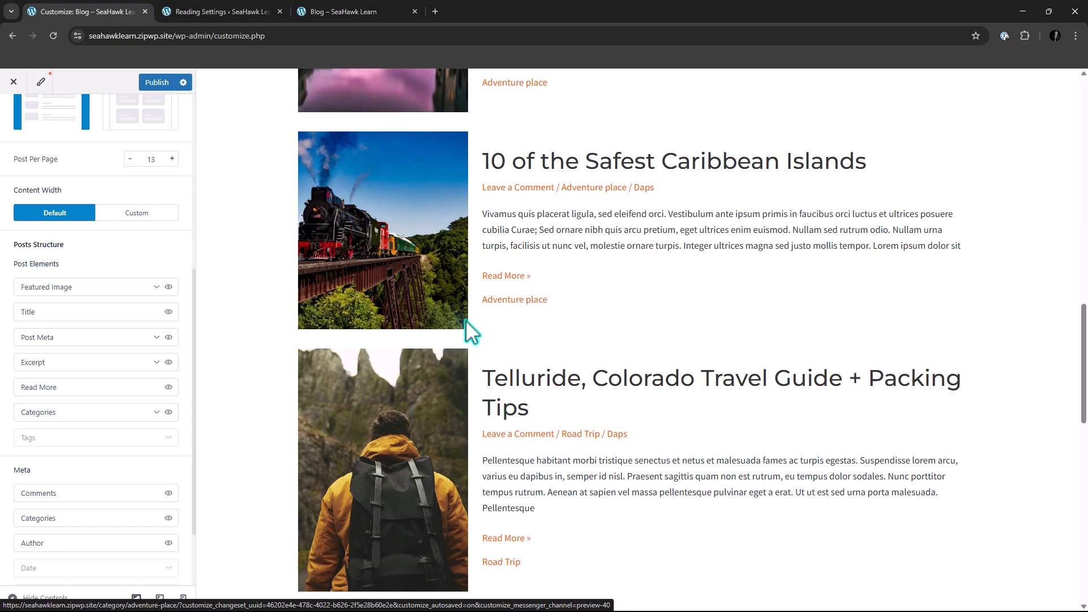
click(169, 437)
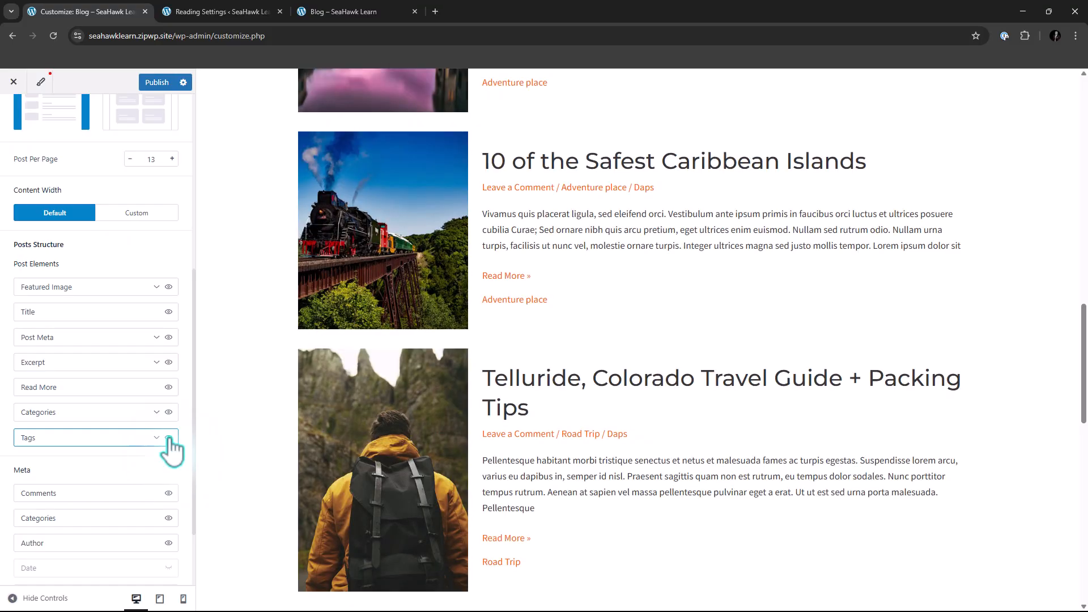
click(168, 437)
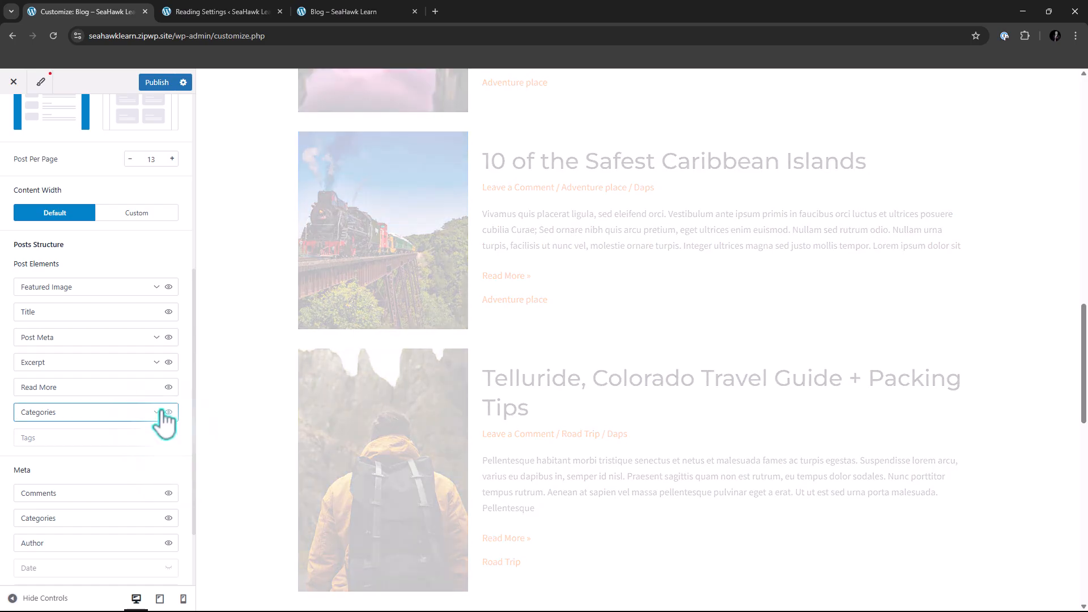
click(168, 412)
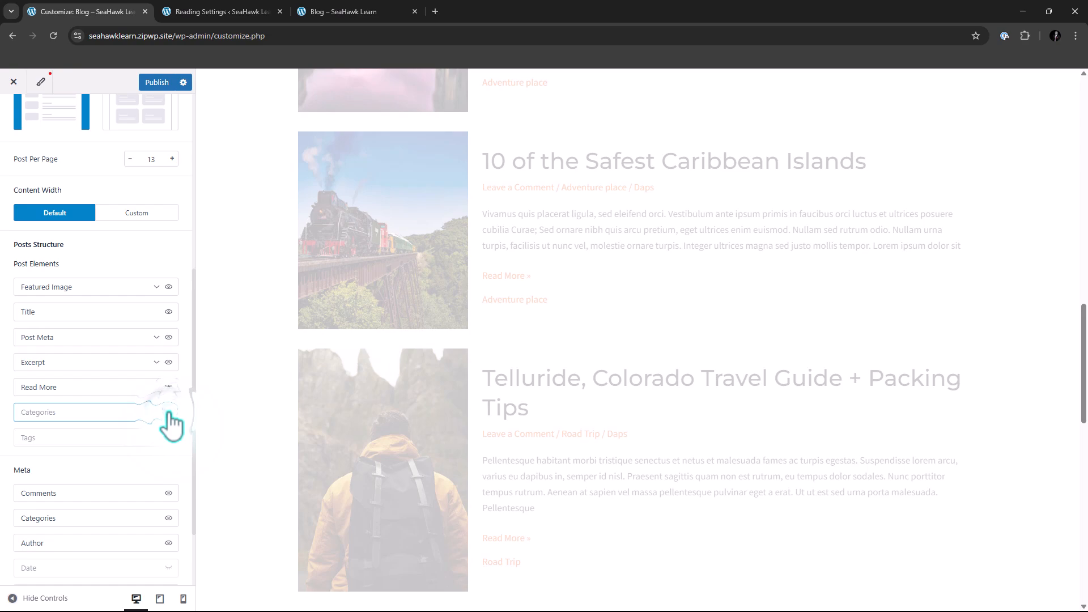
Show the Date and hide the Author in the posts' meta, also toggling Comments off and back on
scroll(85, 413, down, 1)
scroll(85, 425, down, 1)
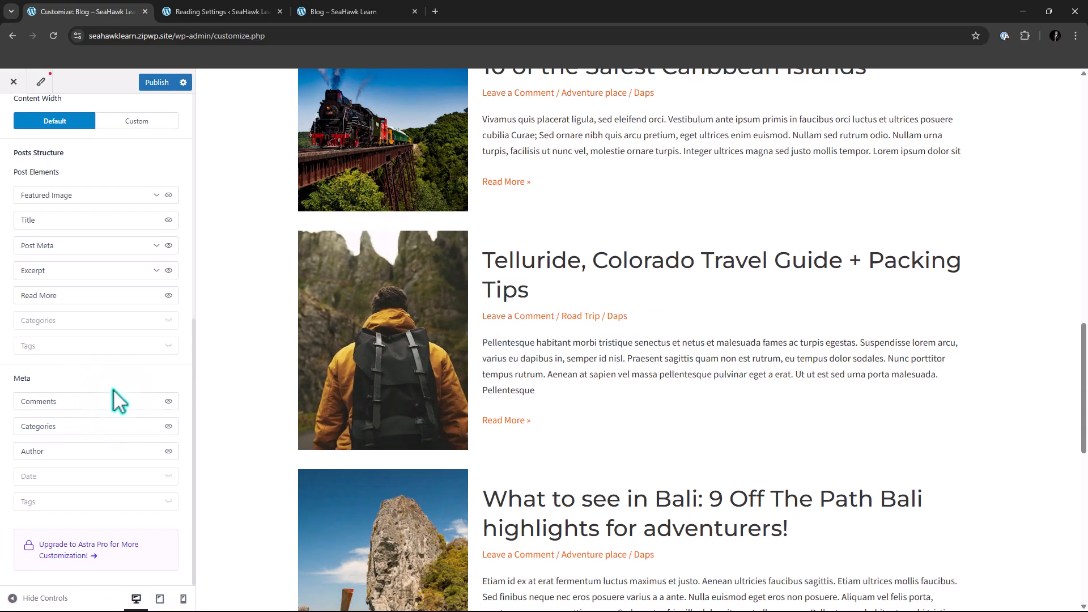
click(168, 476)
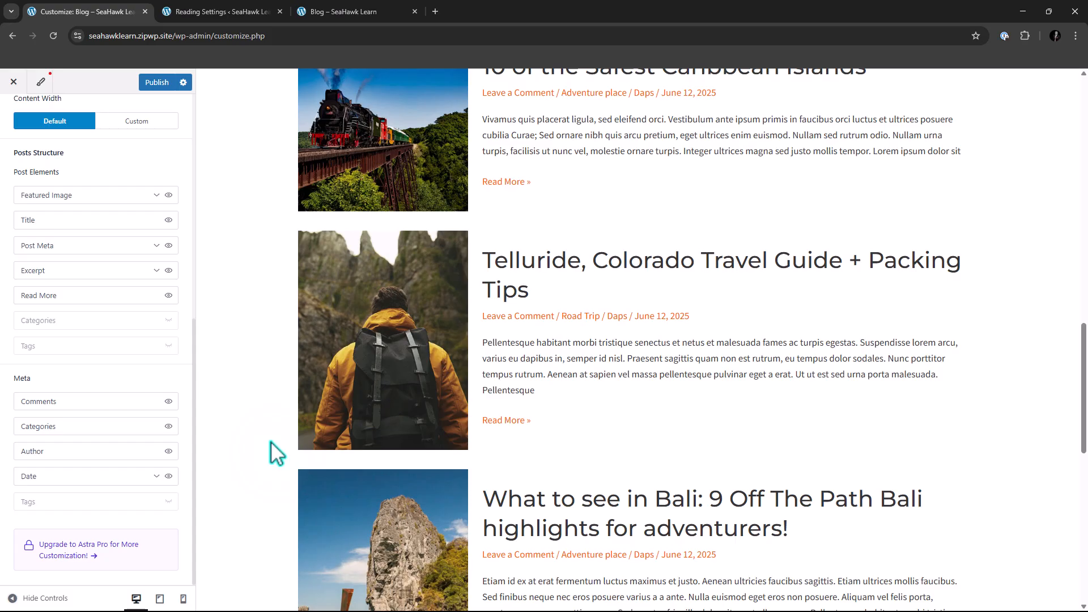
click(169, 451)
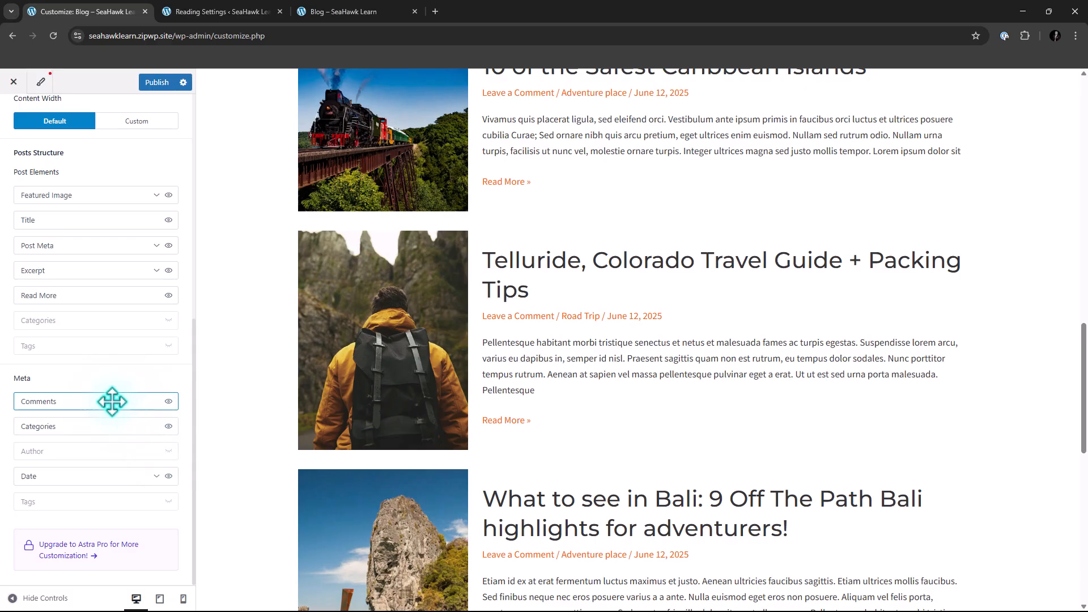
click(169, 402)
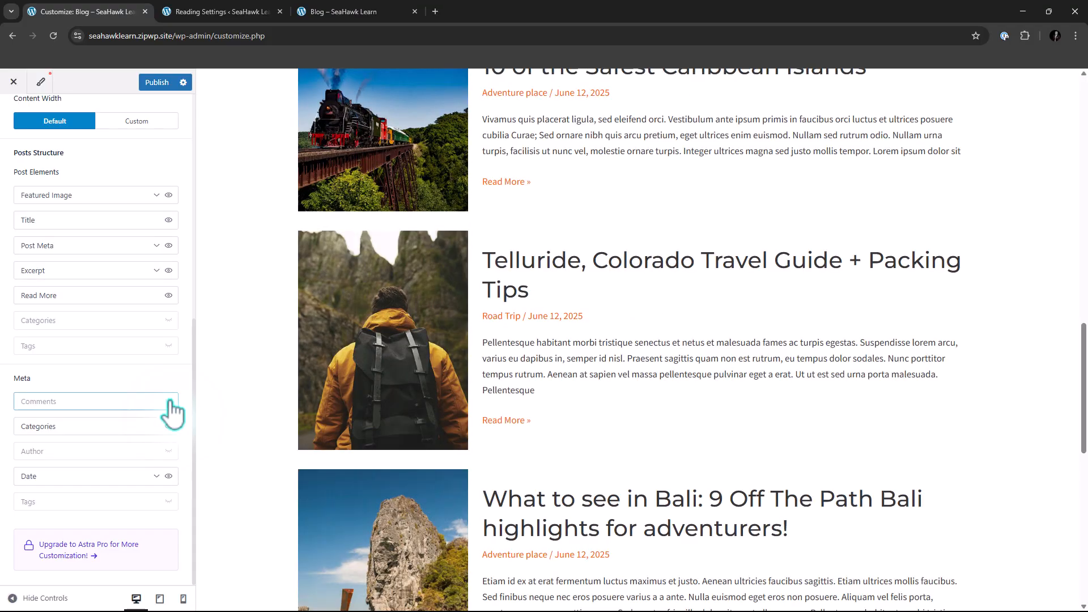
click(169, 402)
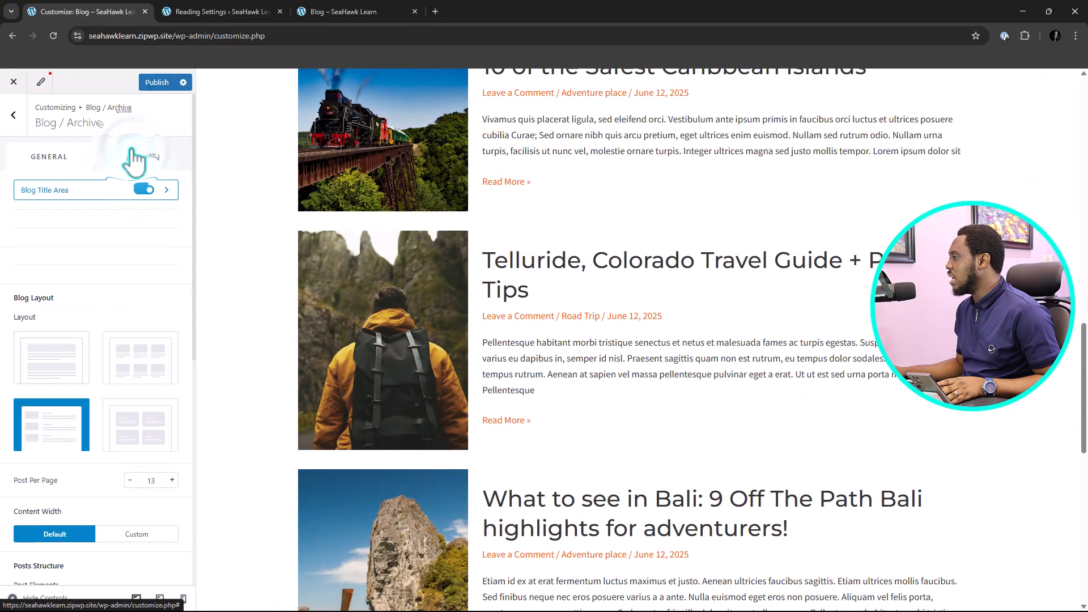
View the Blog / Archive design options for border radius, then leave these settings
click(132, 152)
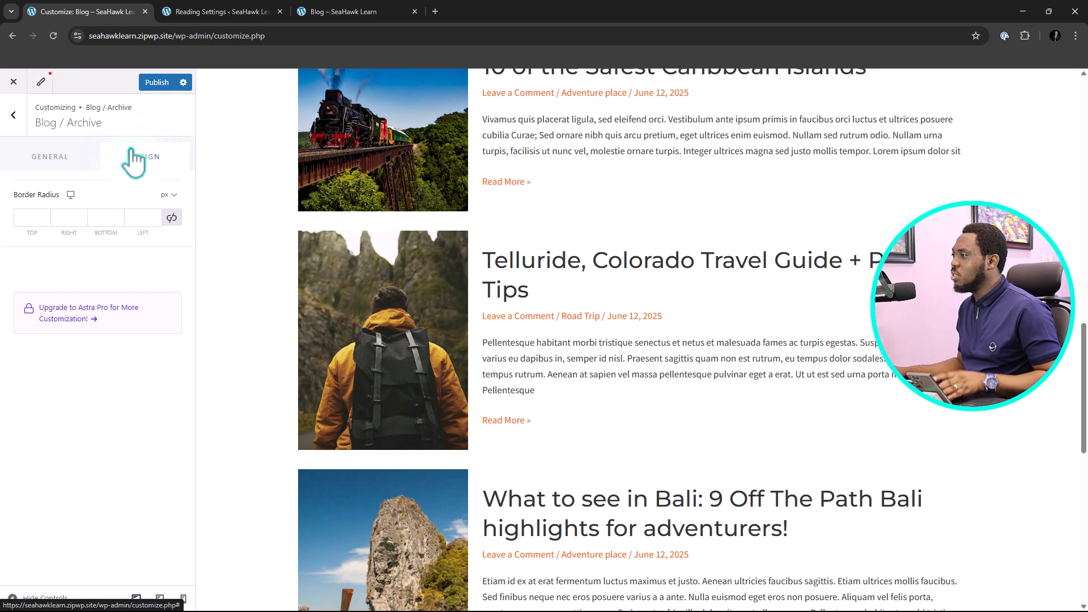
click(42, 217)
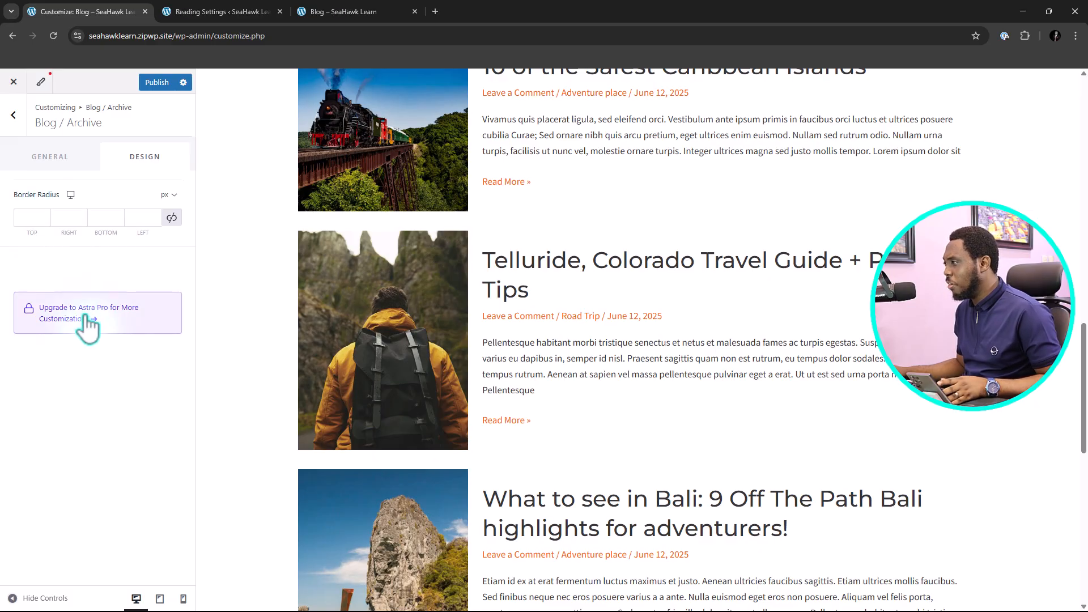
click(21, 120)
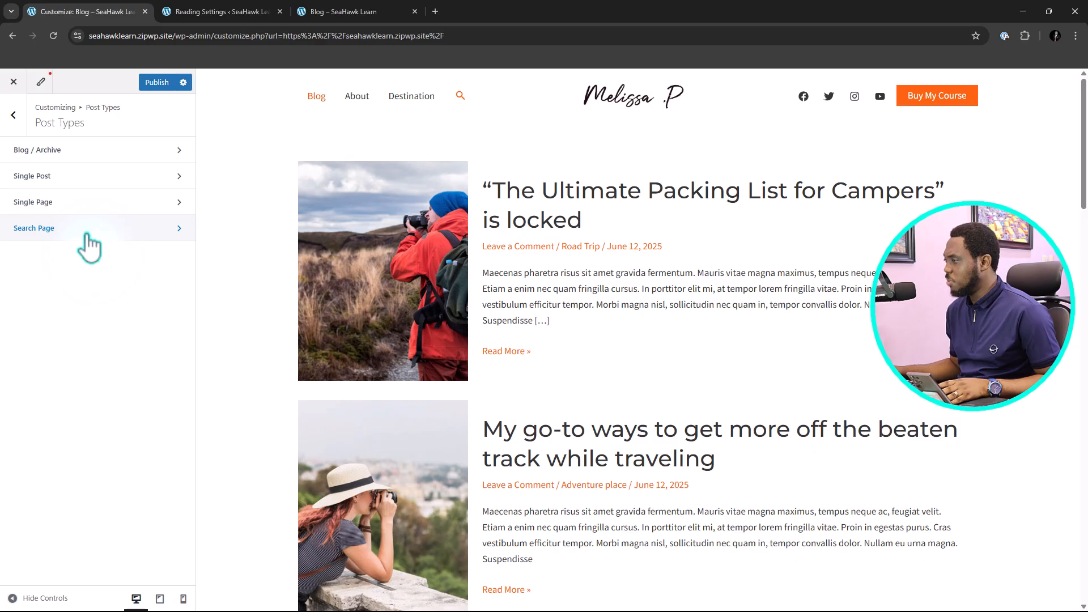
Enable Related Posts in the Single Post settings and set its grid column layout to 3
click(60, 175)
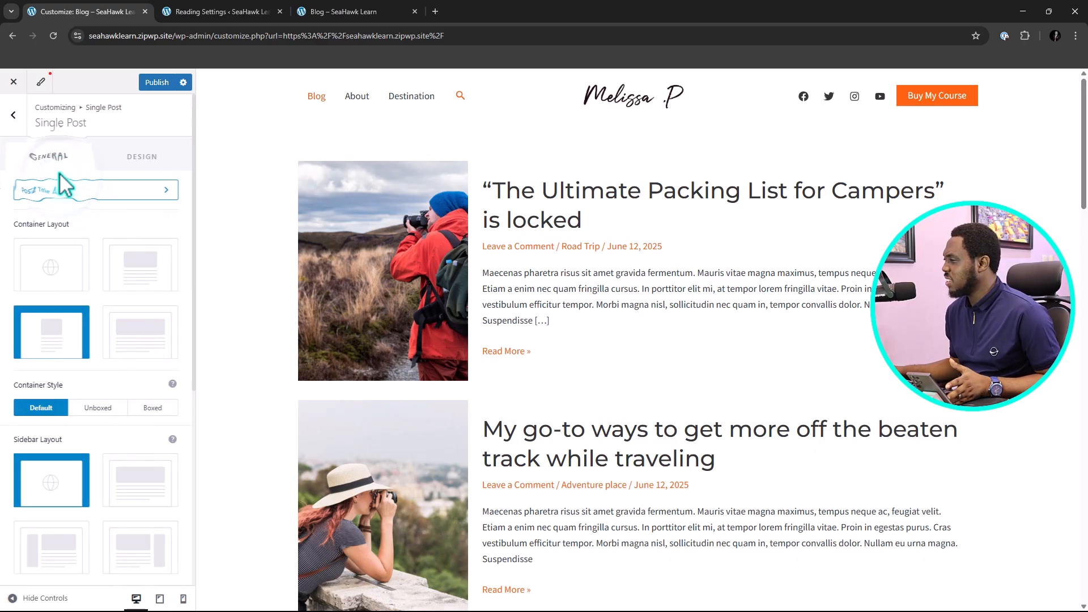
click(13, 116)
click(41, 177)
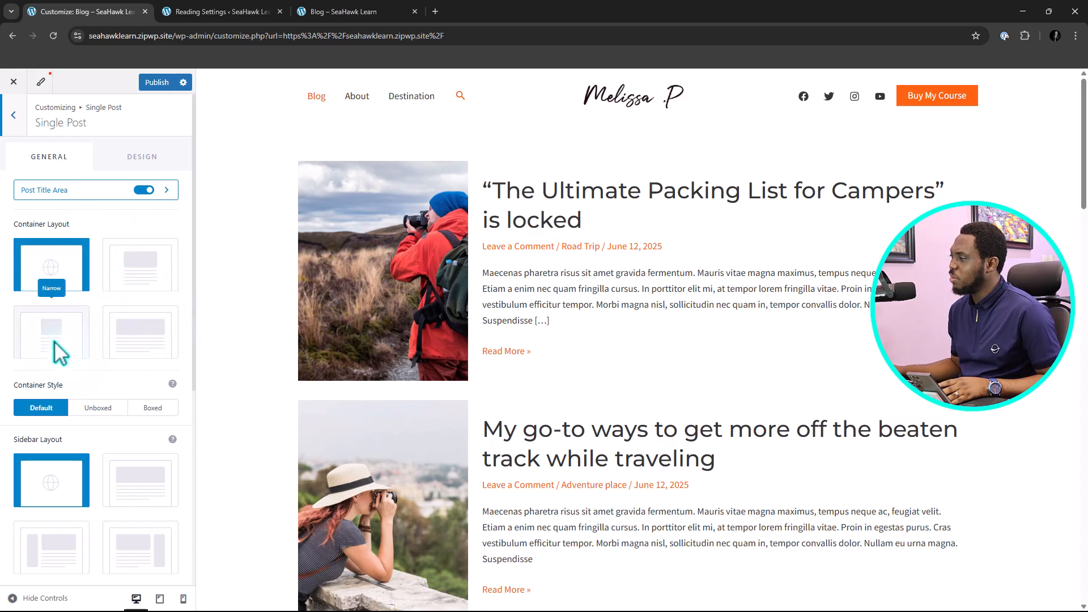
scroll(114, 314, down, 3)
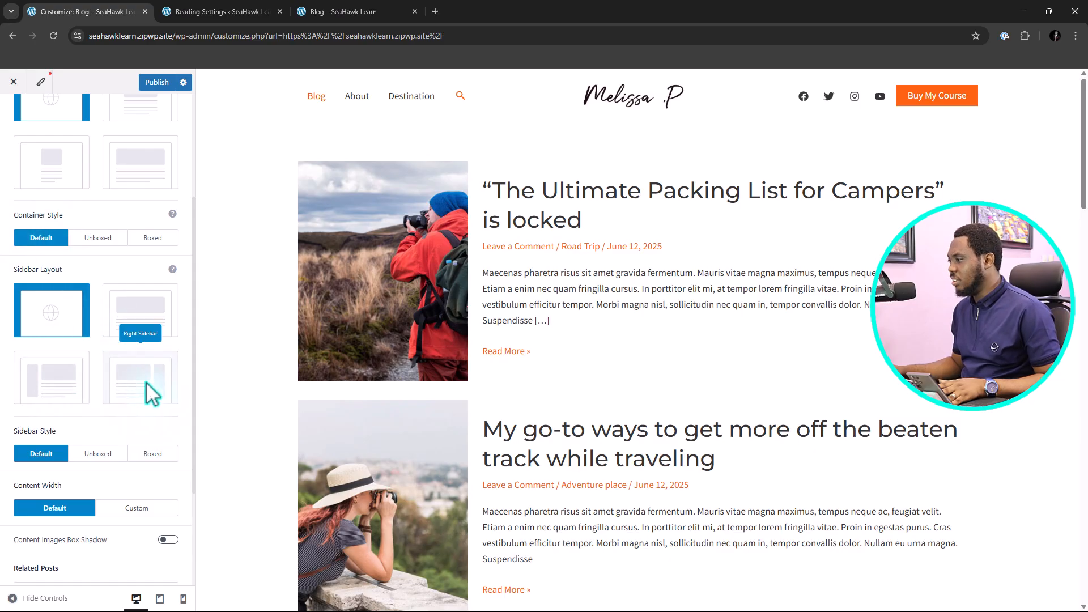
scroll(150, 394, down, 3)
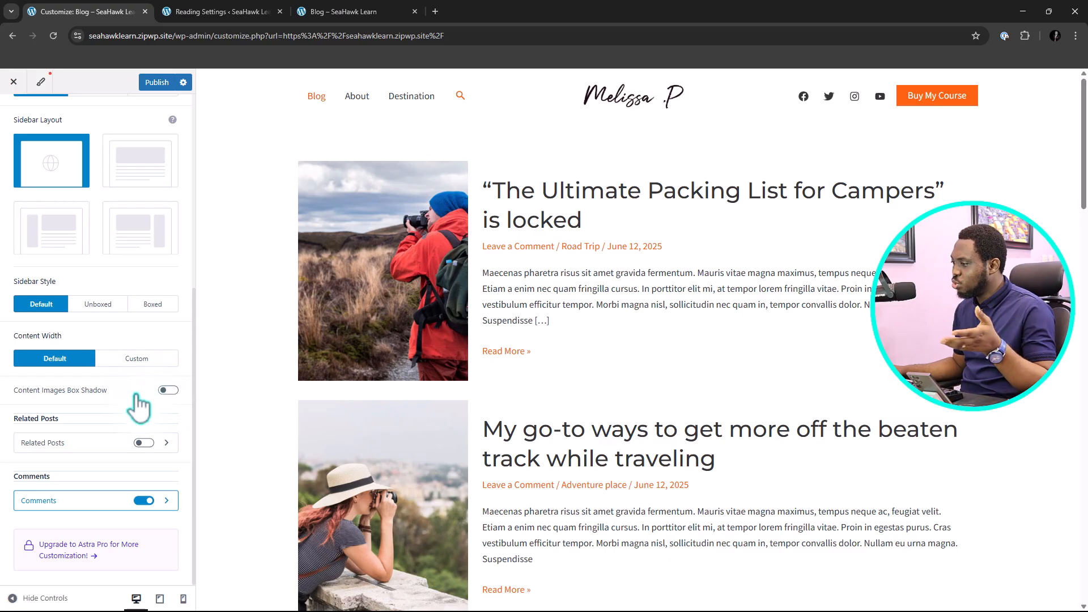
click(143, 443)
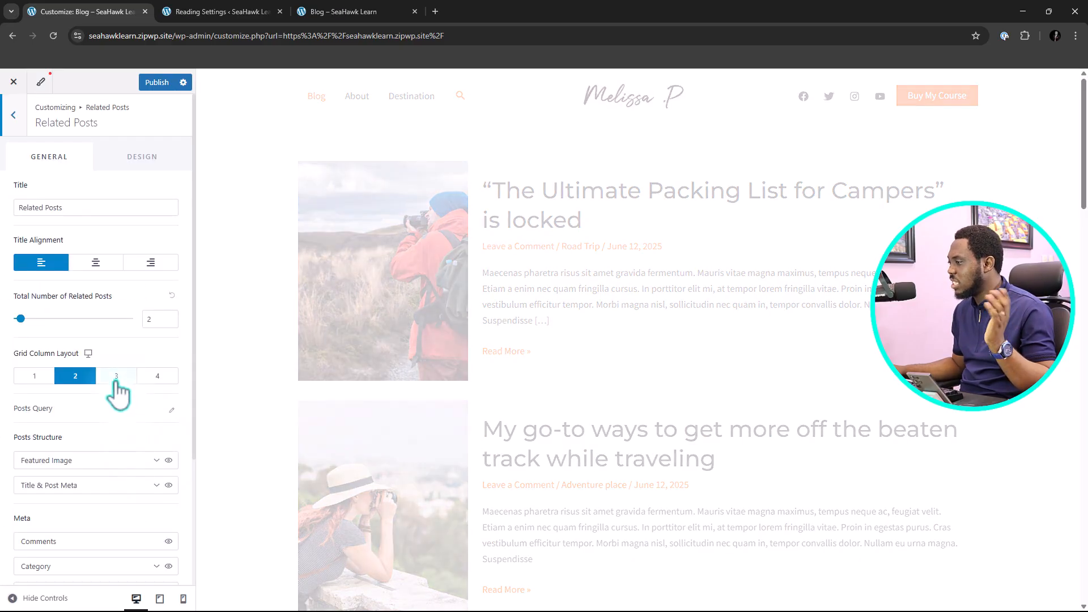
click(117, 377)
Hide the Author and Category meta elements of the related posts
scroll(122, 417, down, 3)
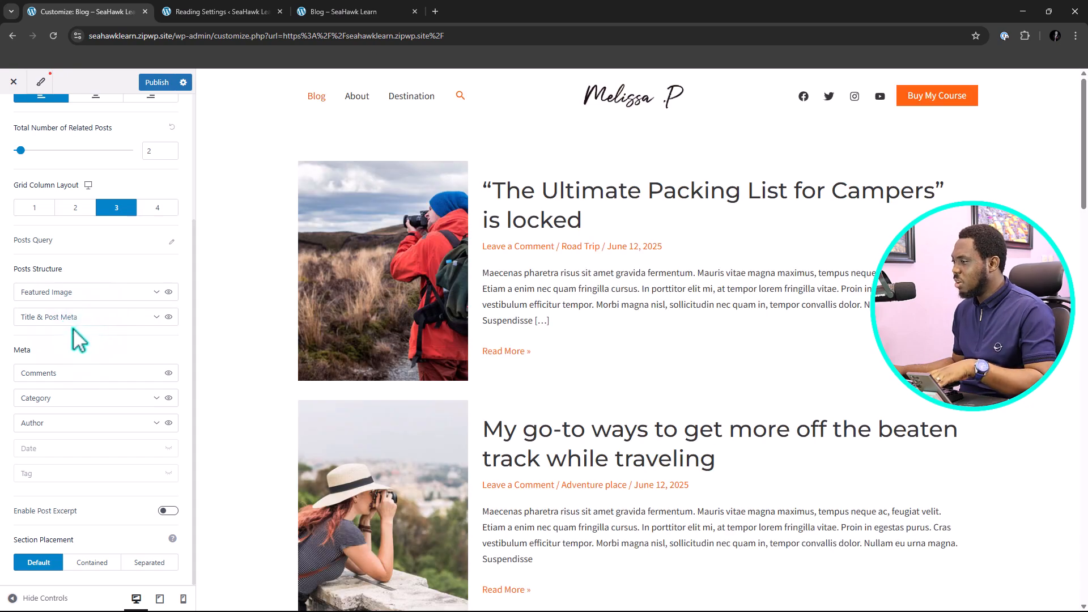
click(168, 422)
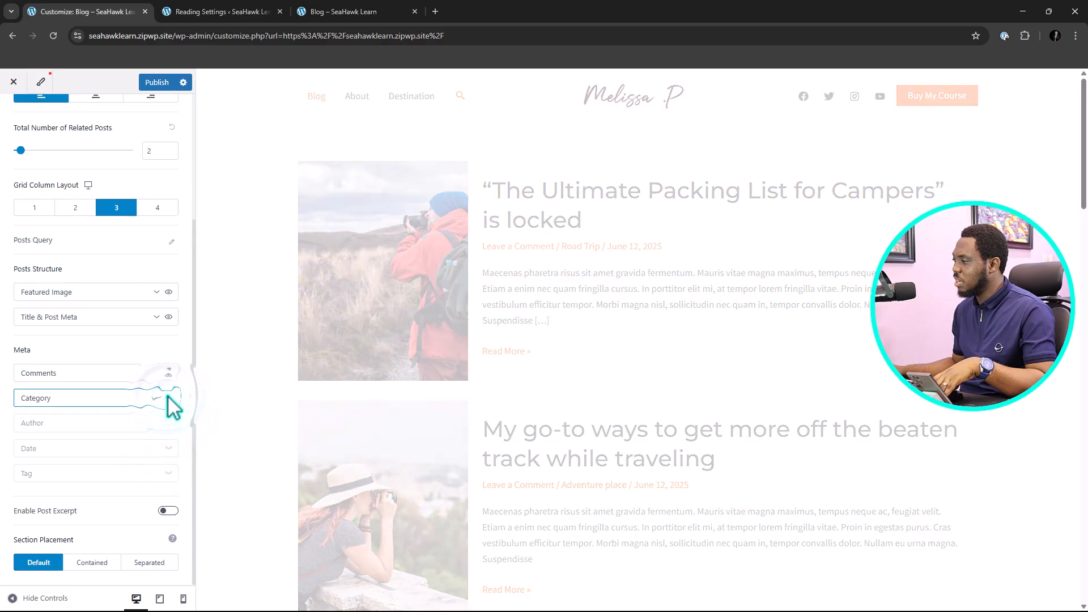
scroll(169, 399, up, 1)
click(168, 434)
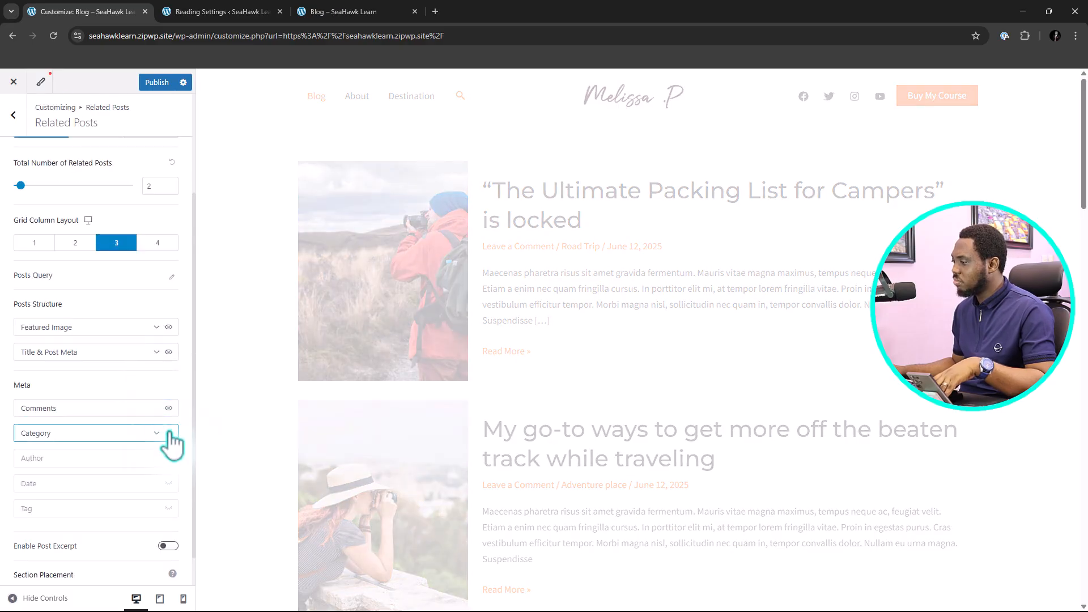
scroll(120, 484, down, 1)
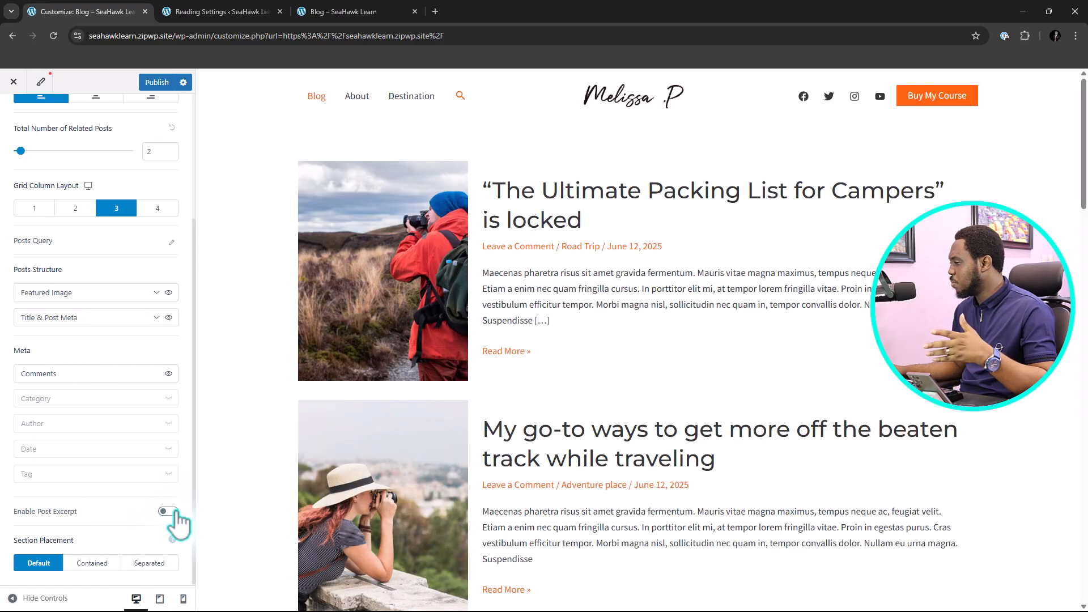
scroll(110, 445, up, 4)
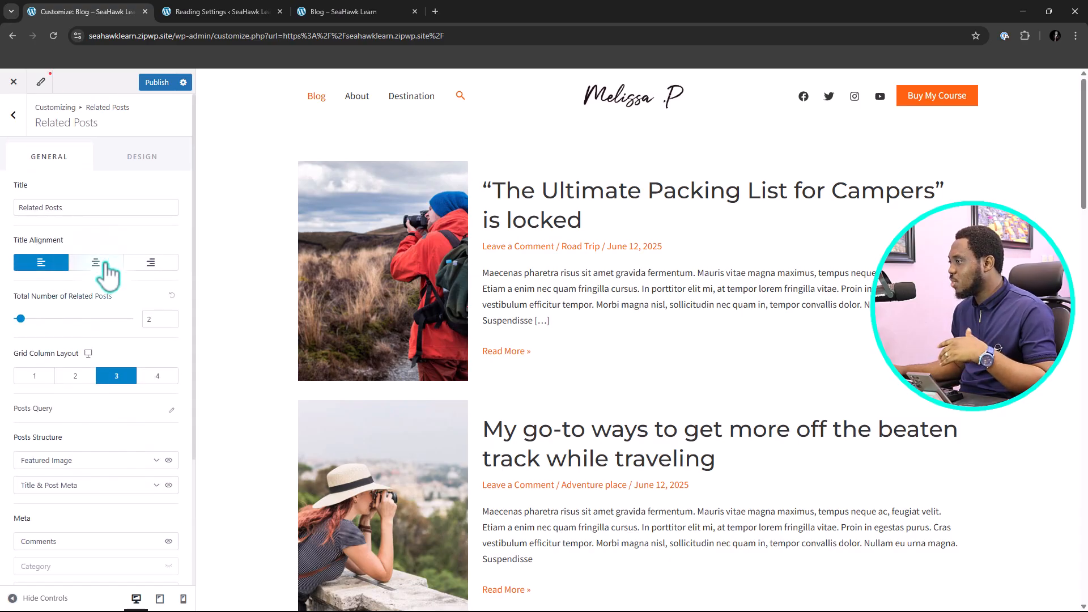
Toggle the Comments option in the Single Post settings and return to the post types list
click(17, 116)
scroll(121, 397, down, 5)
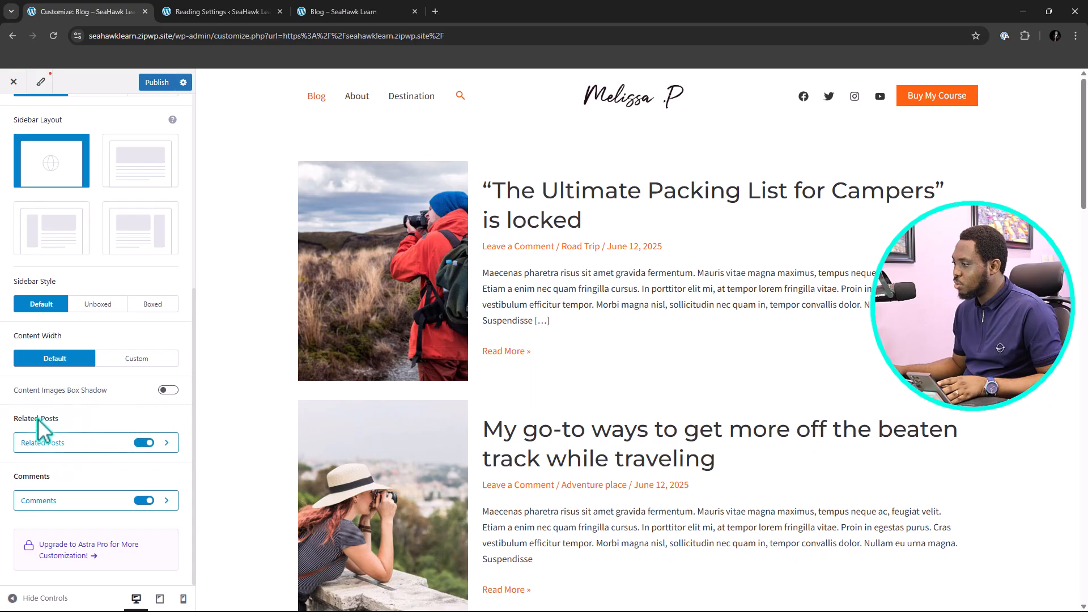
click(139, 499)
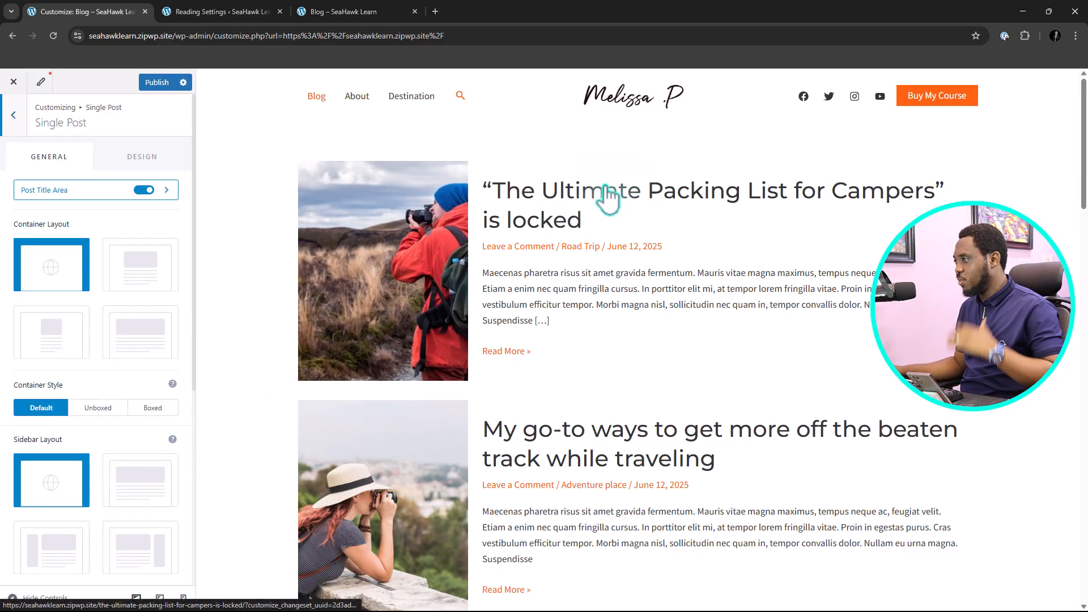
click(14, 116)
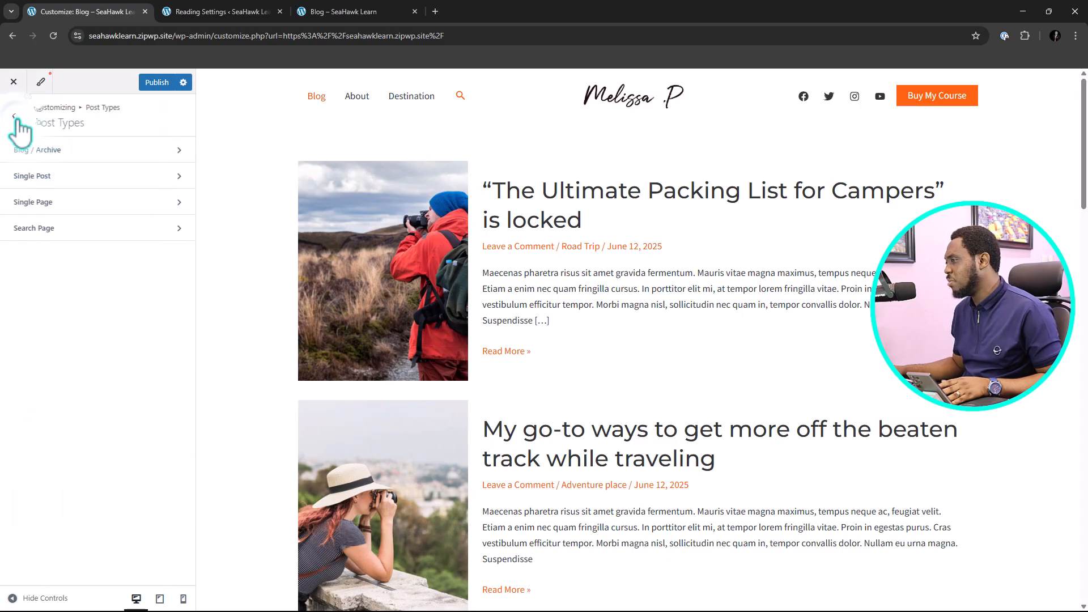
View the Single Page and Search Page settings, then return to the main customizer sections
click(61, 203)
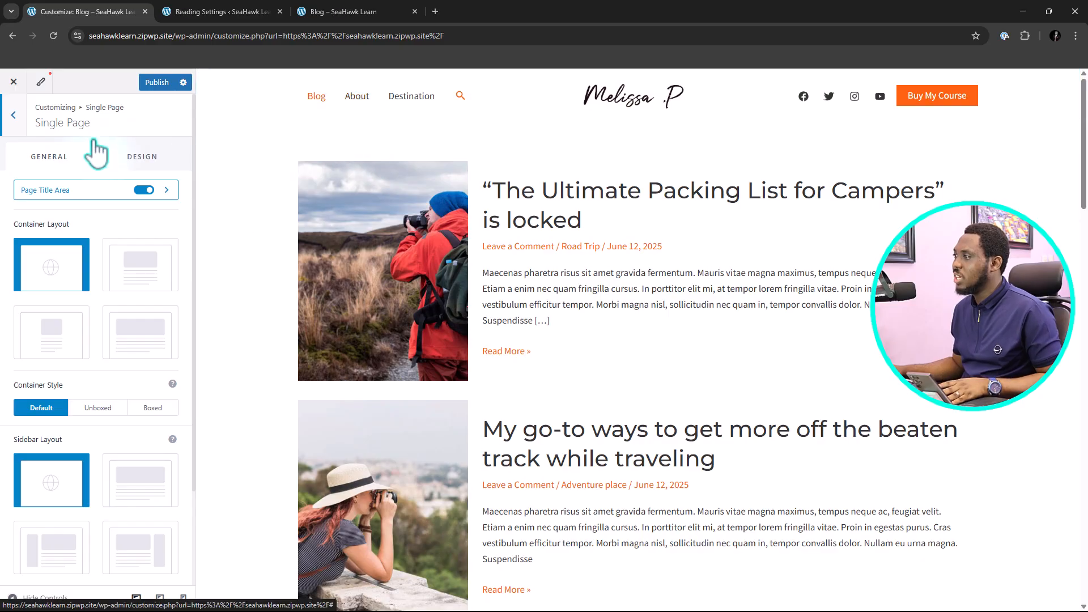
click(21, 117)
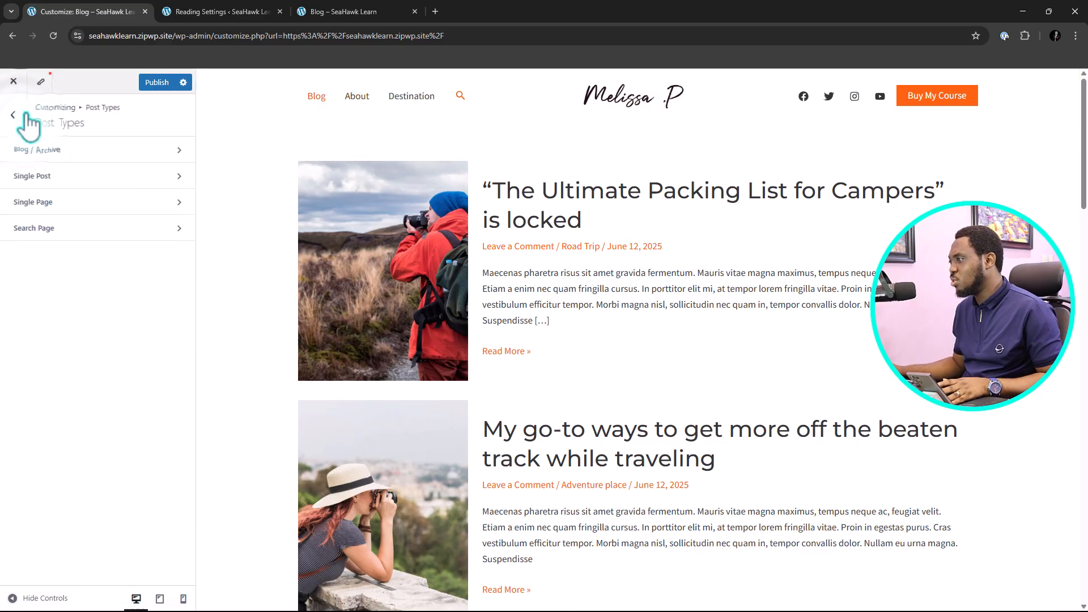
click(68, 234)
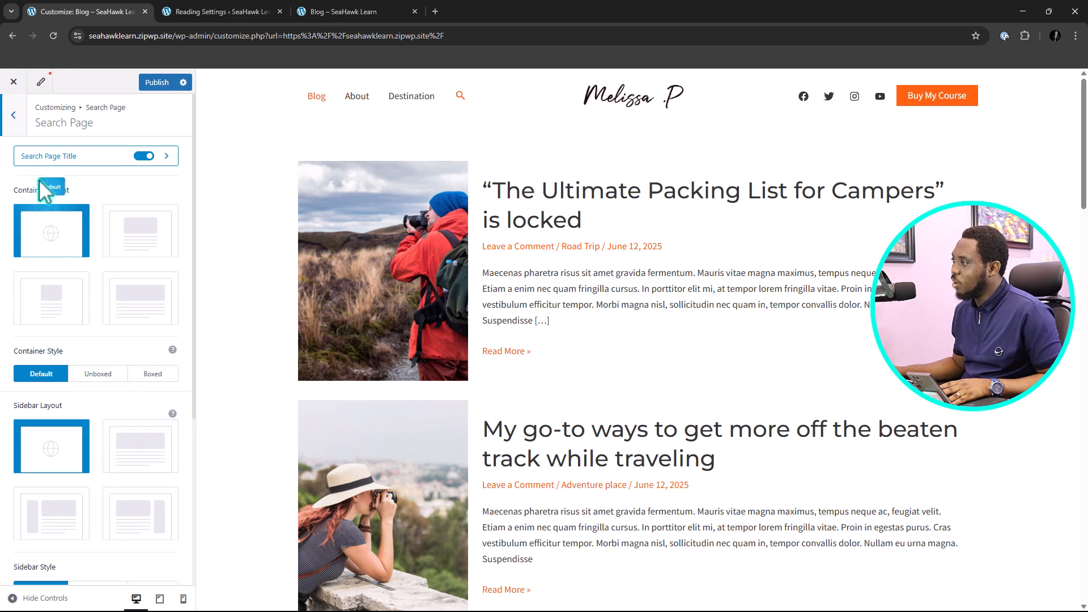
click(17, 119)
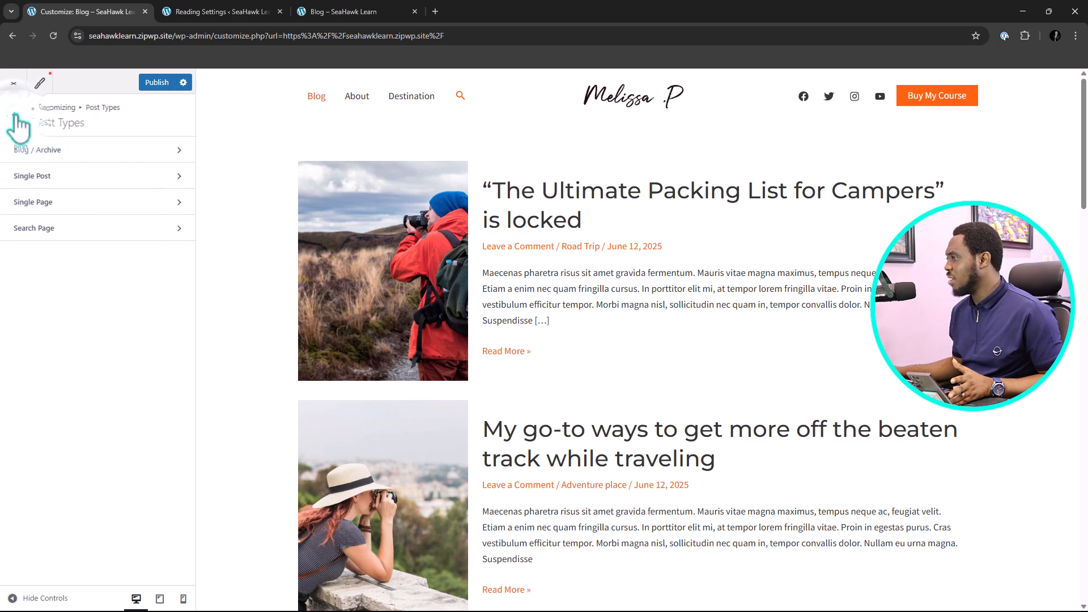
click(17, 116)
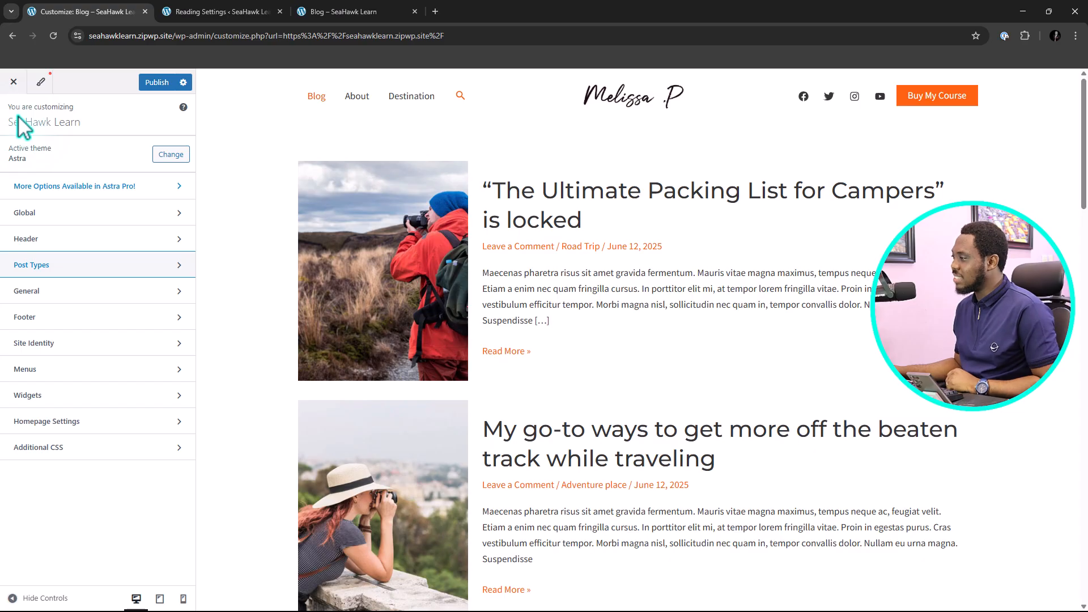
Set the breadcrumb's header position to Before Title in the General settings
click(54, 292)
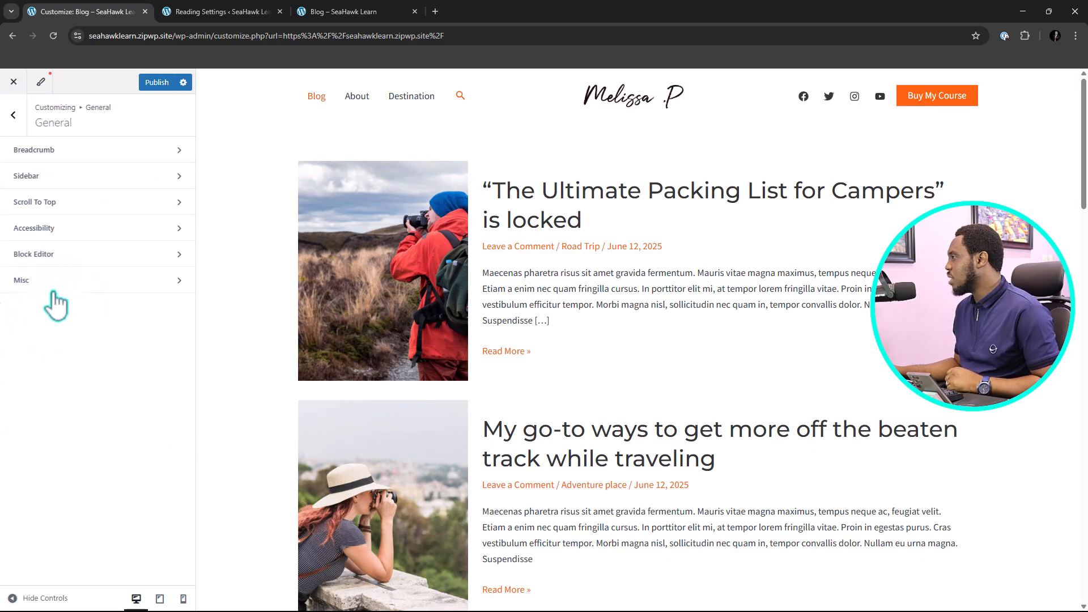
click(48, 153)
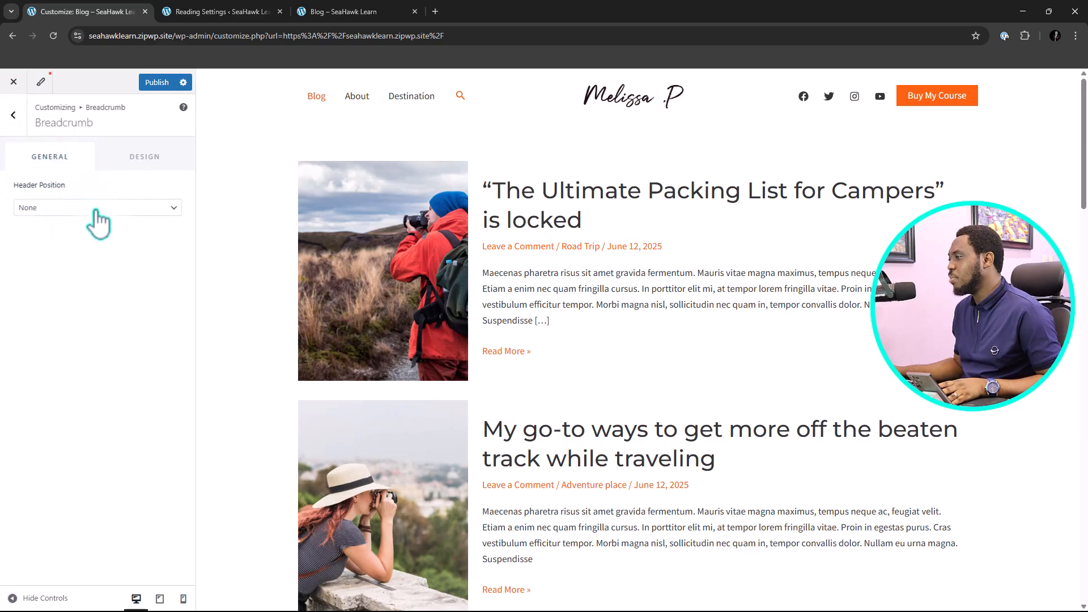
click(96, 209)
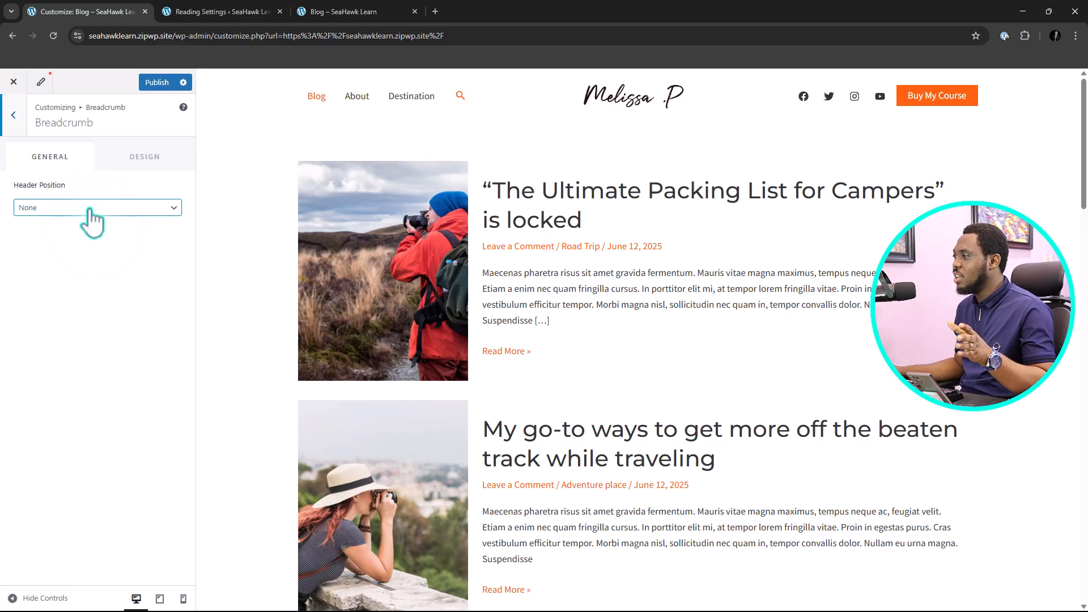
click(90, 209)
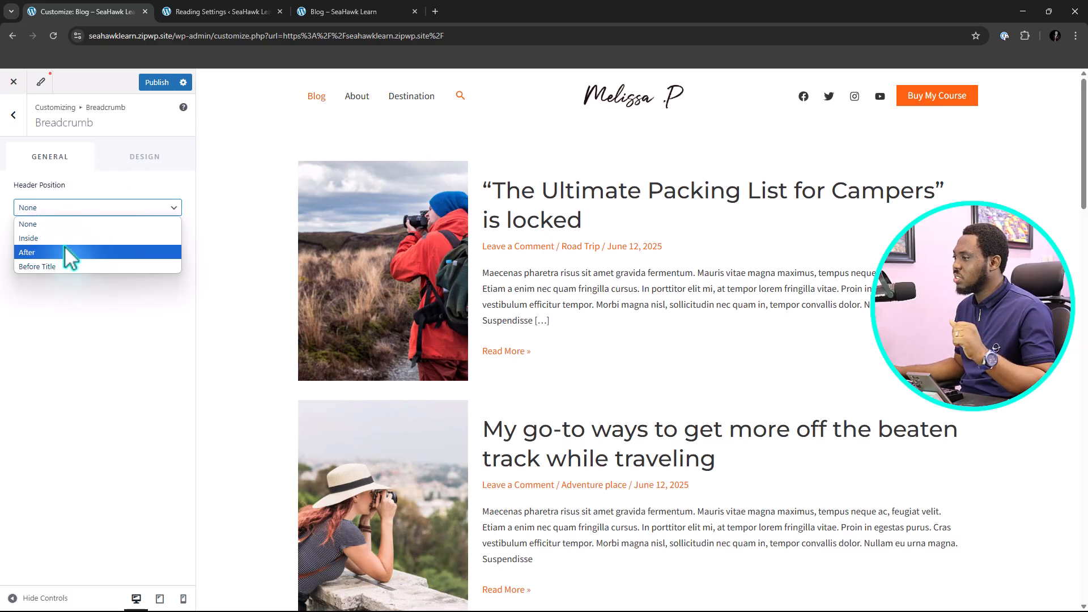
click(66, 266)
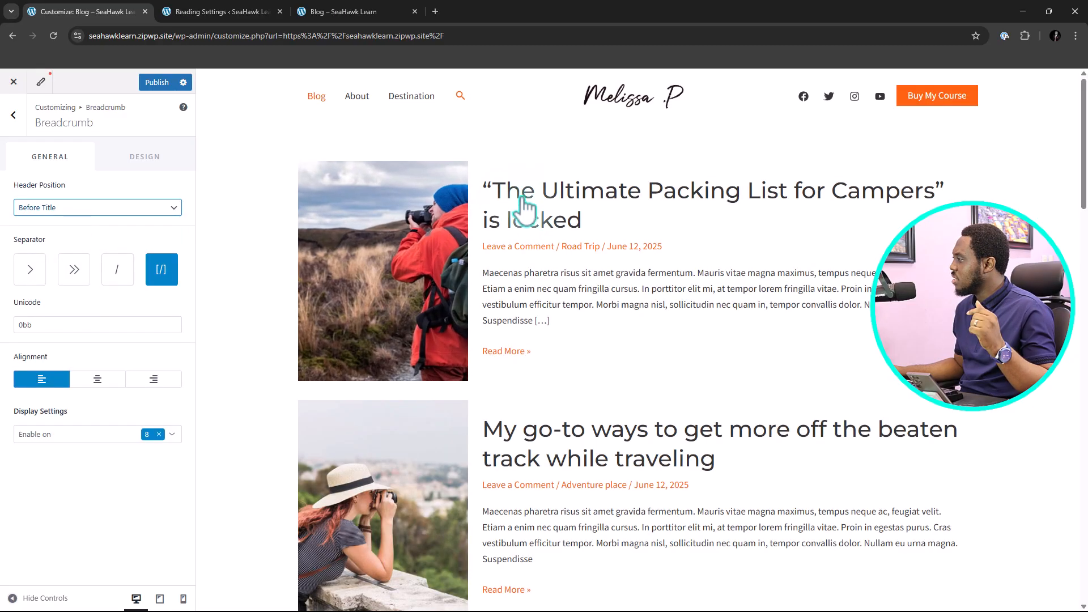
Preview the "The Ultimate Packing List for Campers" post, clear the breadcrumb's custom Unicode separator, and choose the slash separator
click(562, 202)
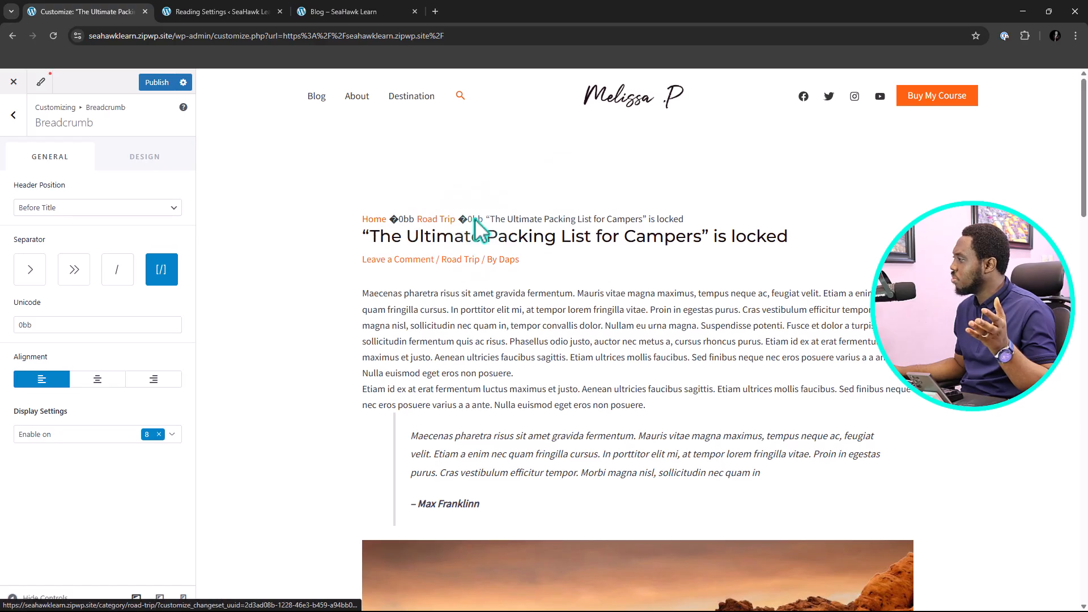
click(137, 330)
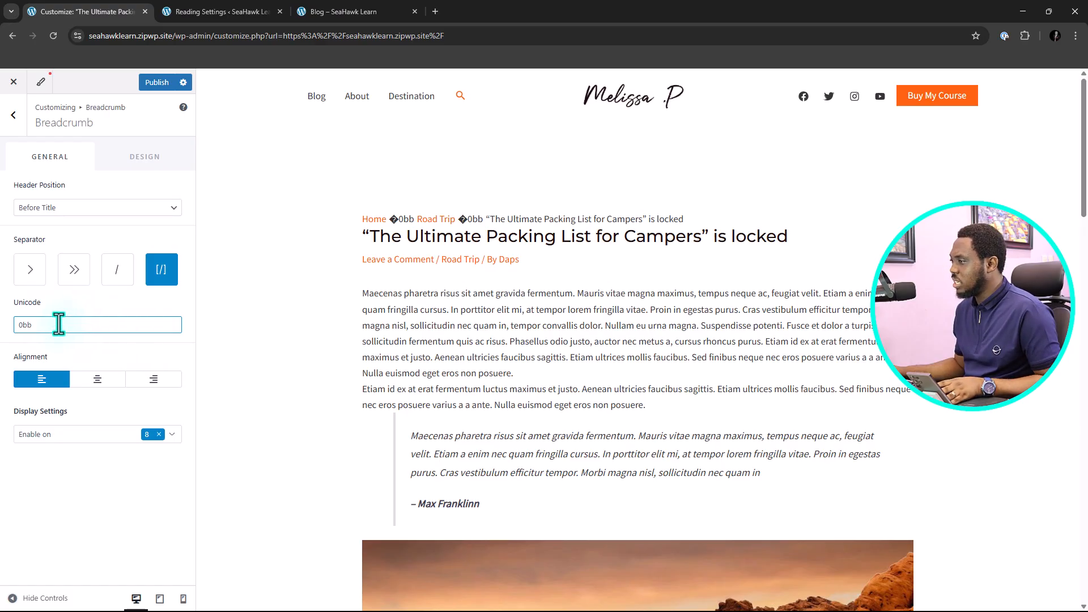
drag(38, 326, 3, 333)
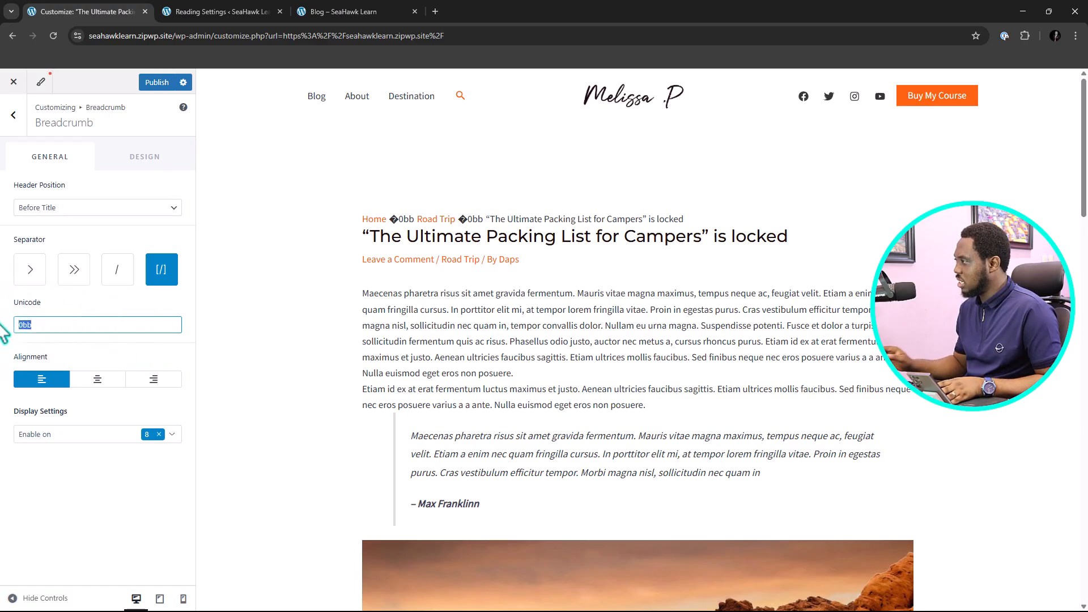
key(BackSpace)
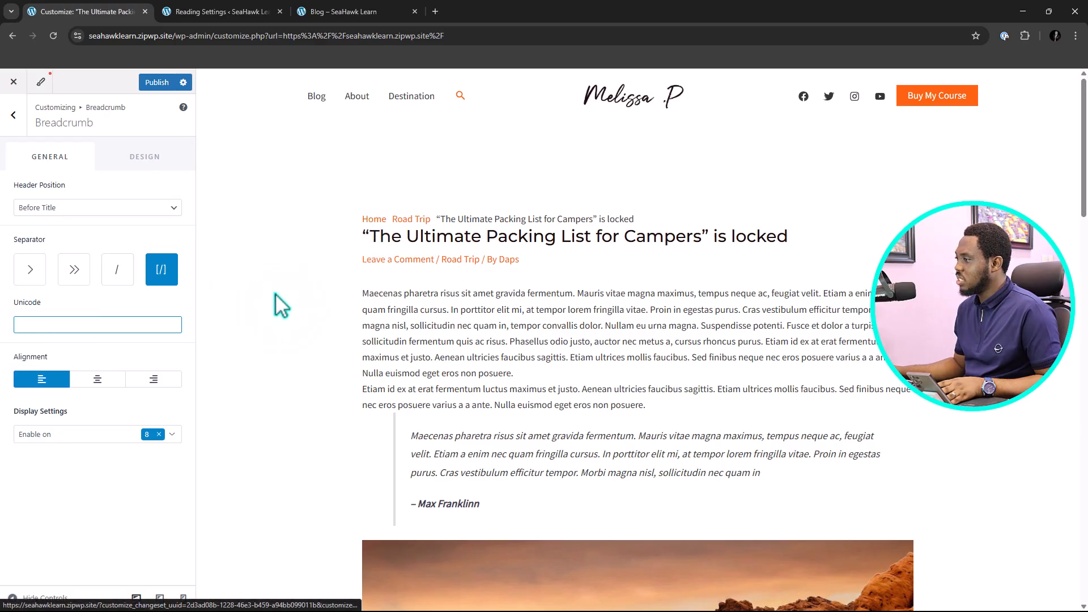
click(118, 267)
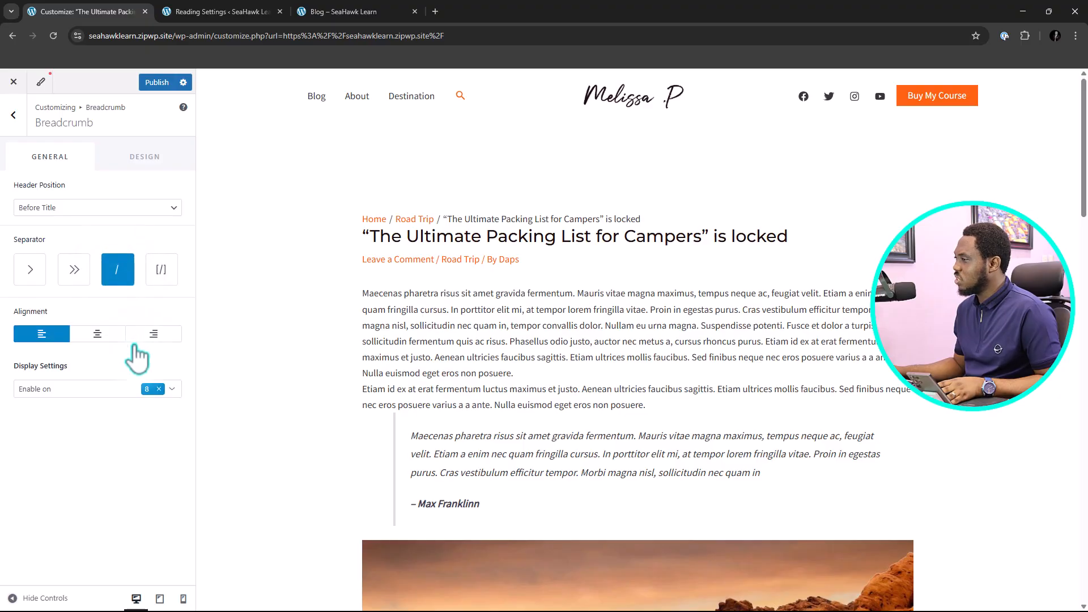
Try the Inside header position for the breadcrumb, and settle on After
click(57, 208)
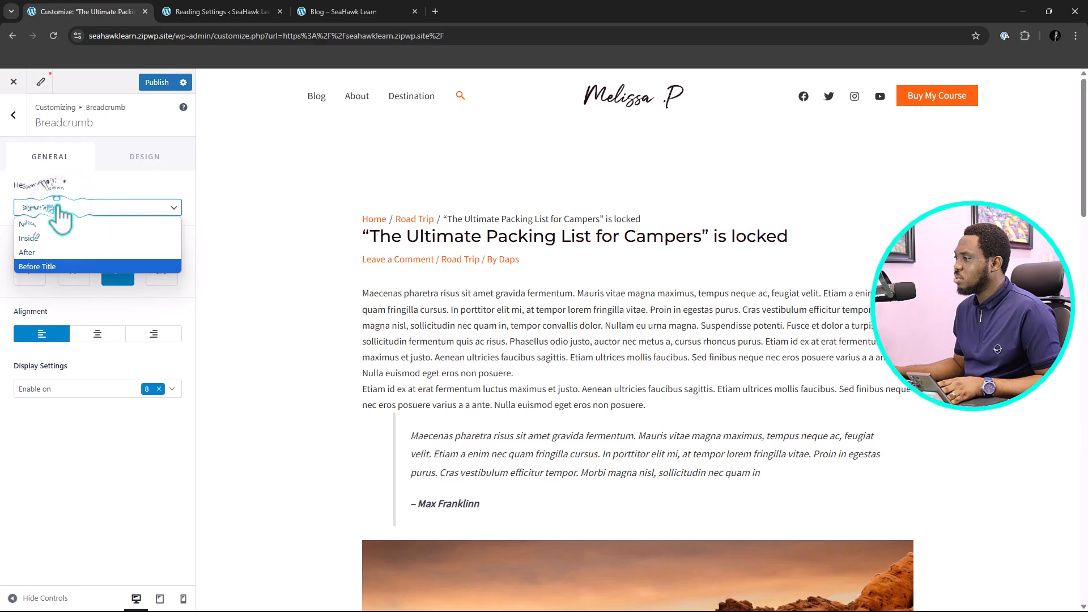
click(56, 238)
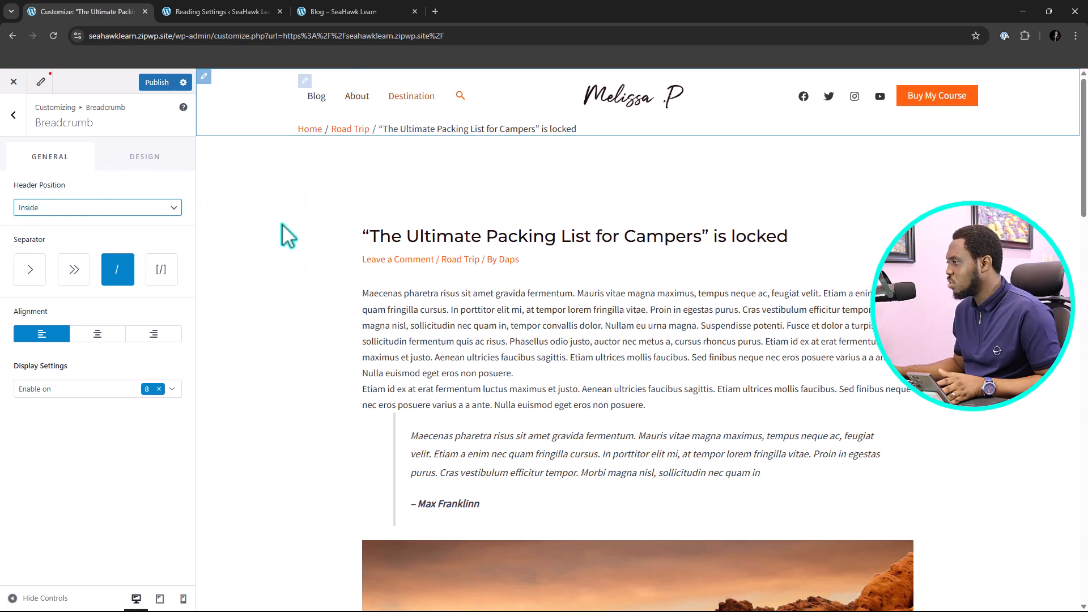
click(97, 210)
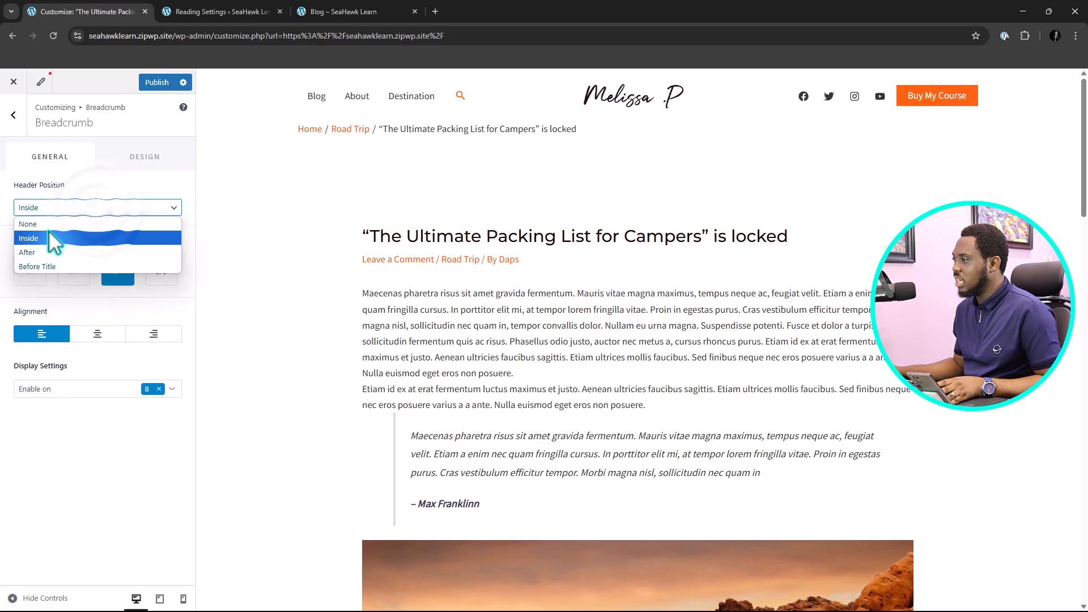
click(31, 255)
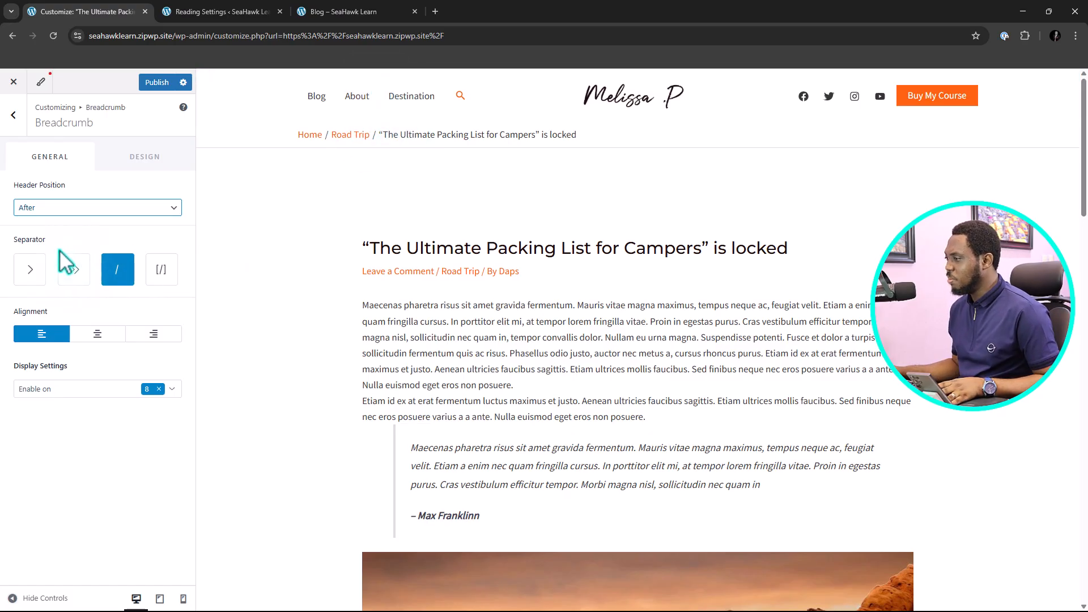
Return to the General settings and view the Sidebar layout, style and width options
click(17, 124)
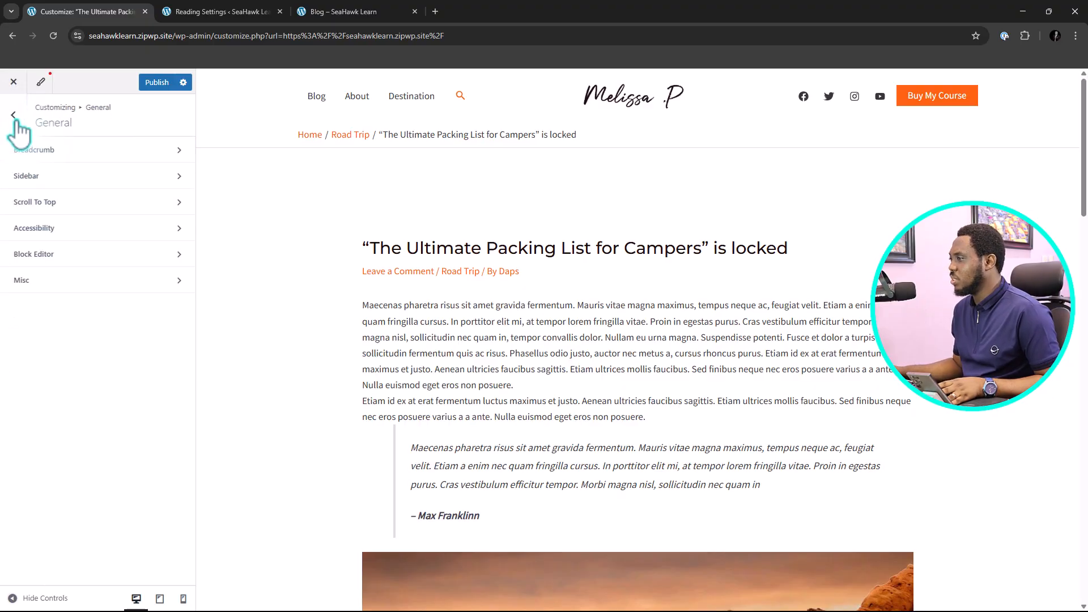
click(100, 187)
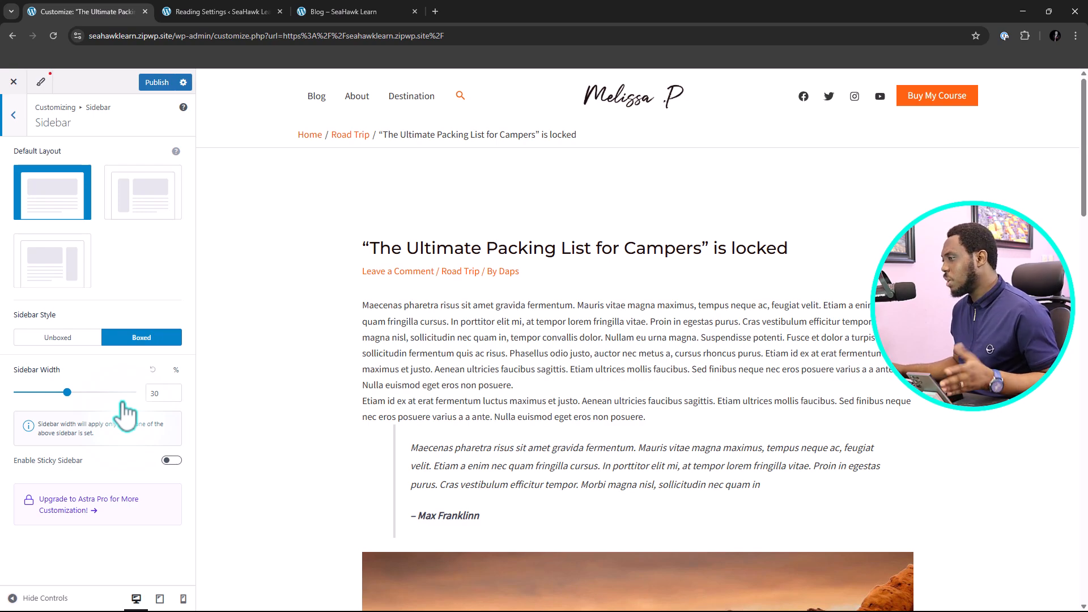
click(15, 116)
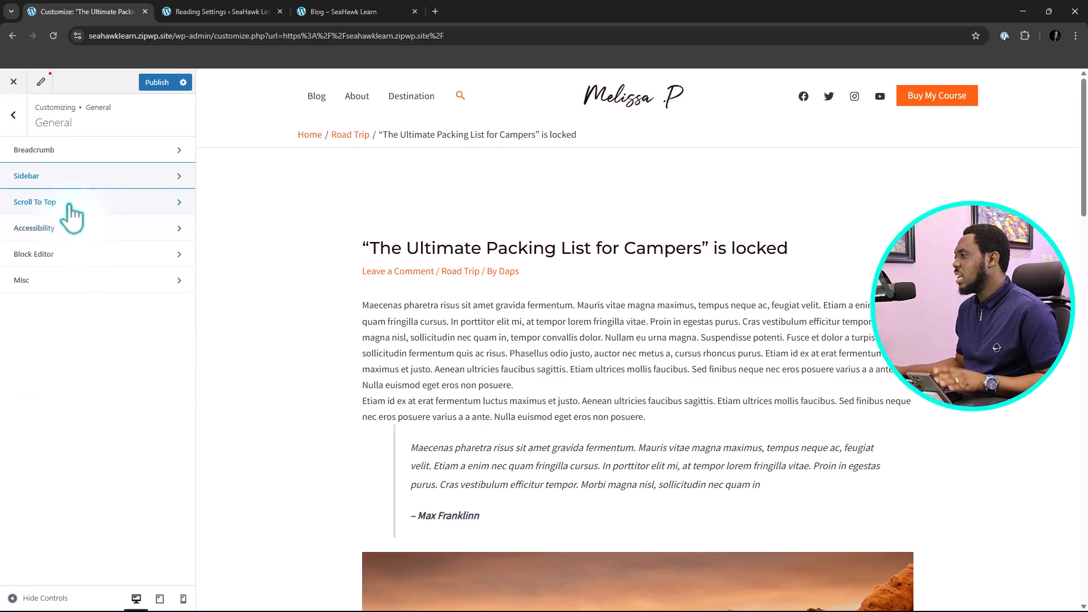
Enable Scroll to Top and test its button in the post preview
click(68, 202)
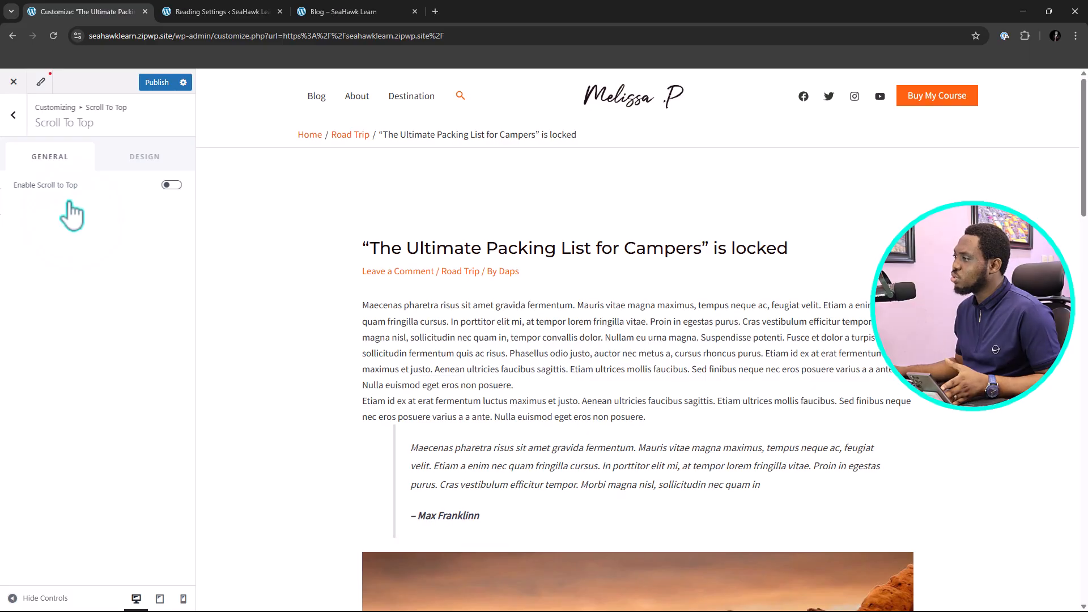
click(171, 185)
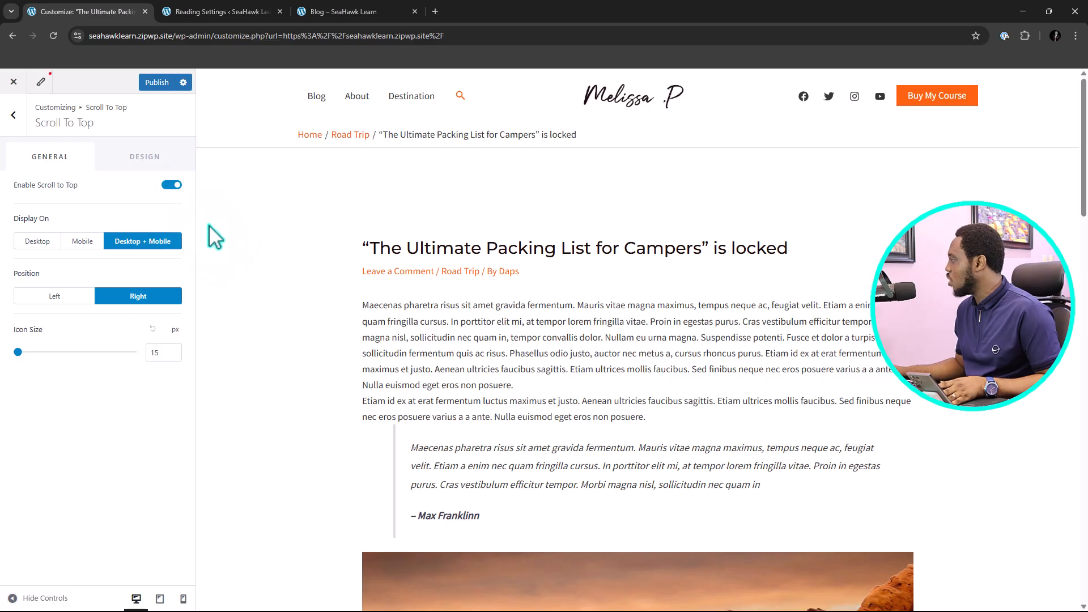
scroll(791, 342, down, 10)
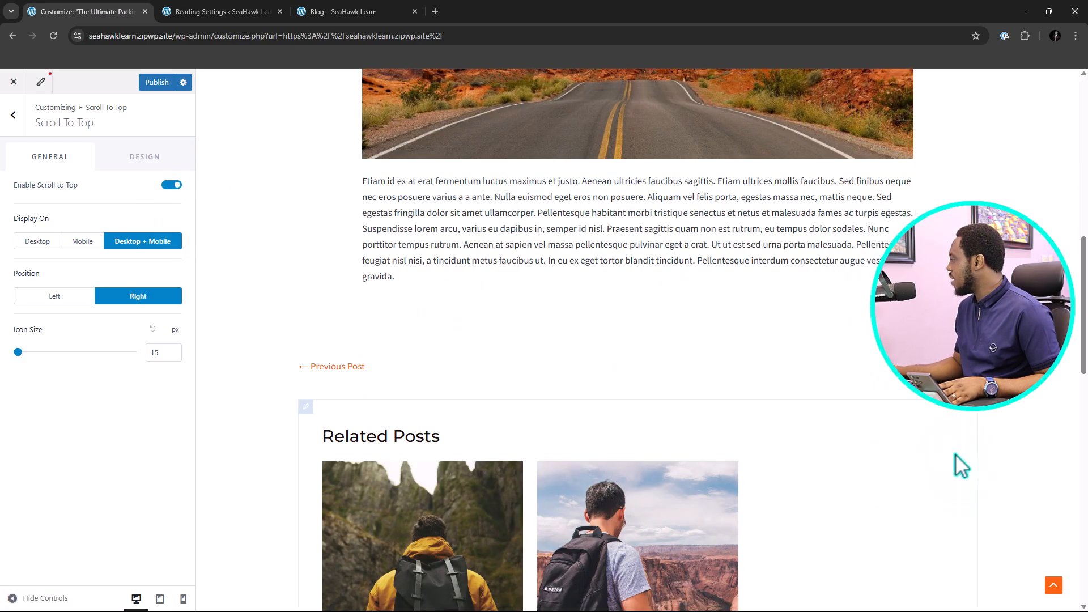
click(1053, 586)
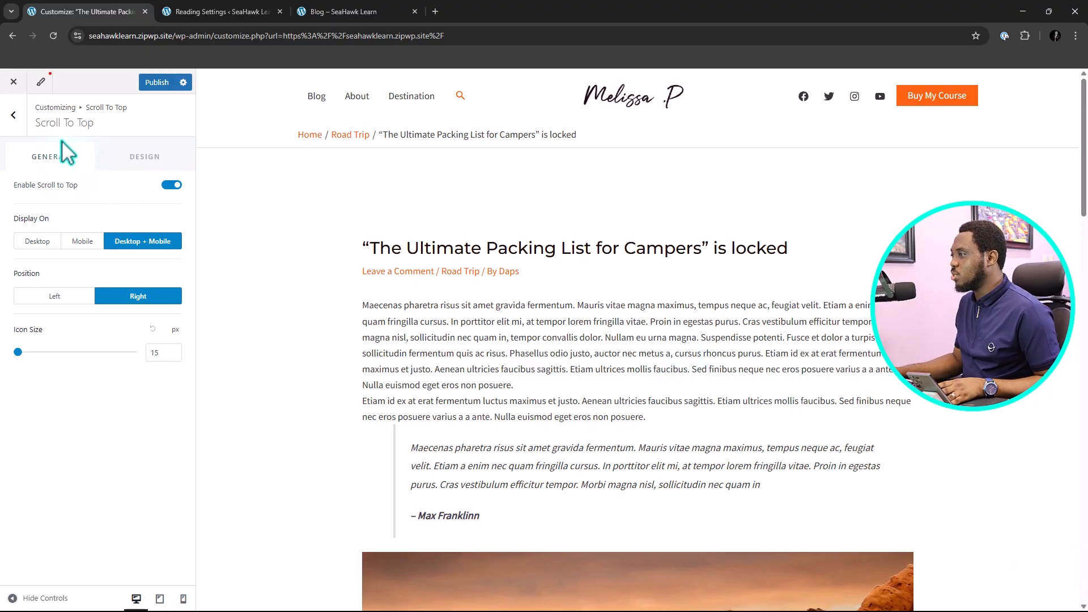
View the Block Editor spacing settings and return to the main customizer sections
click(19, 119)
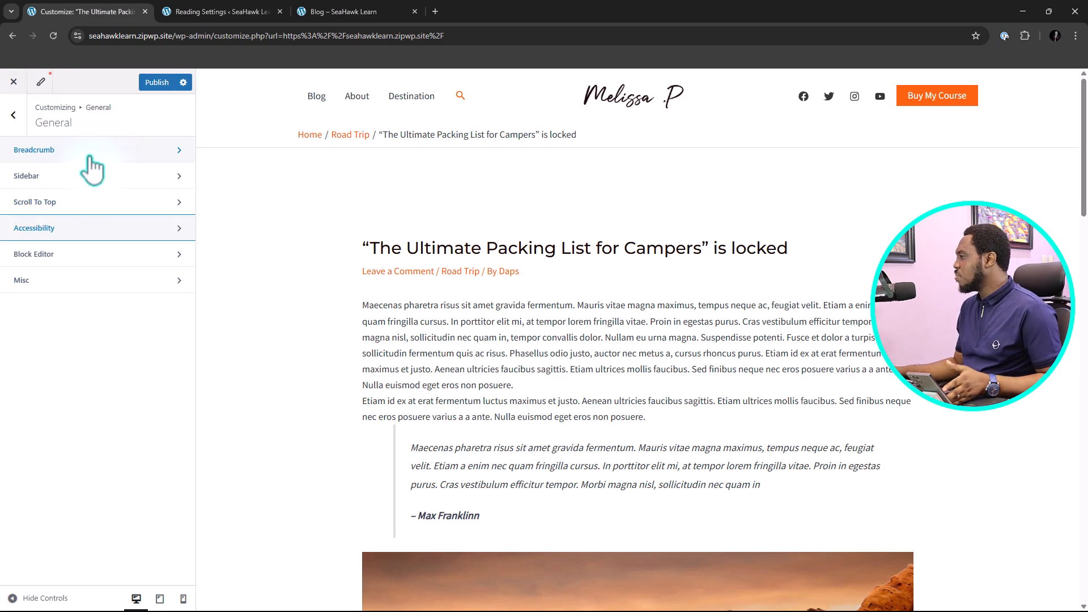
click(53, 253)
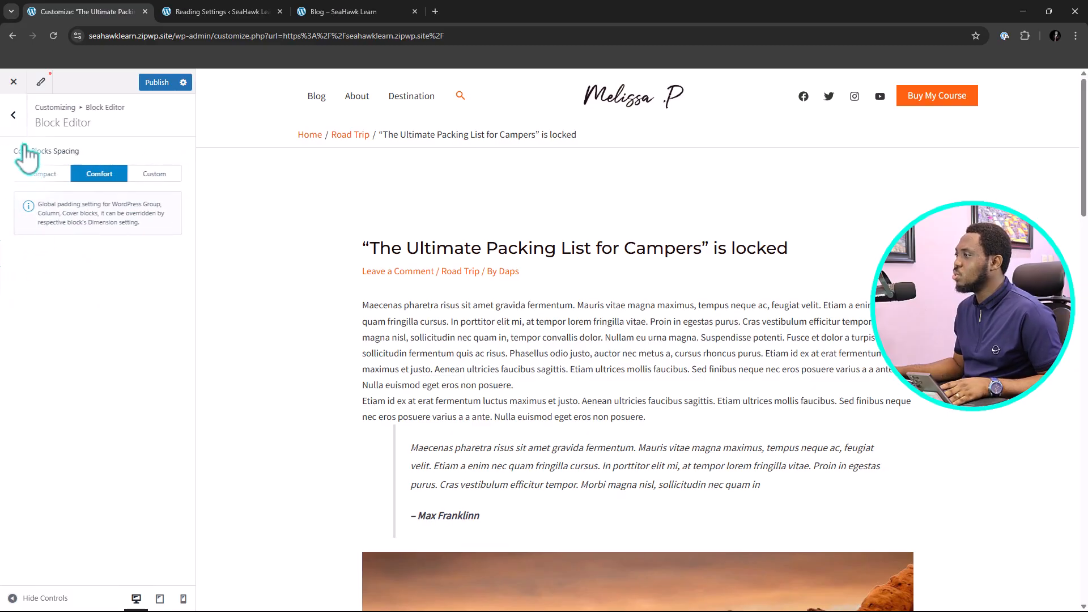
click(13, 115)
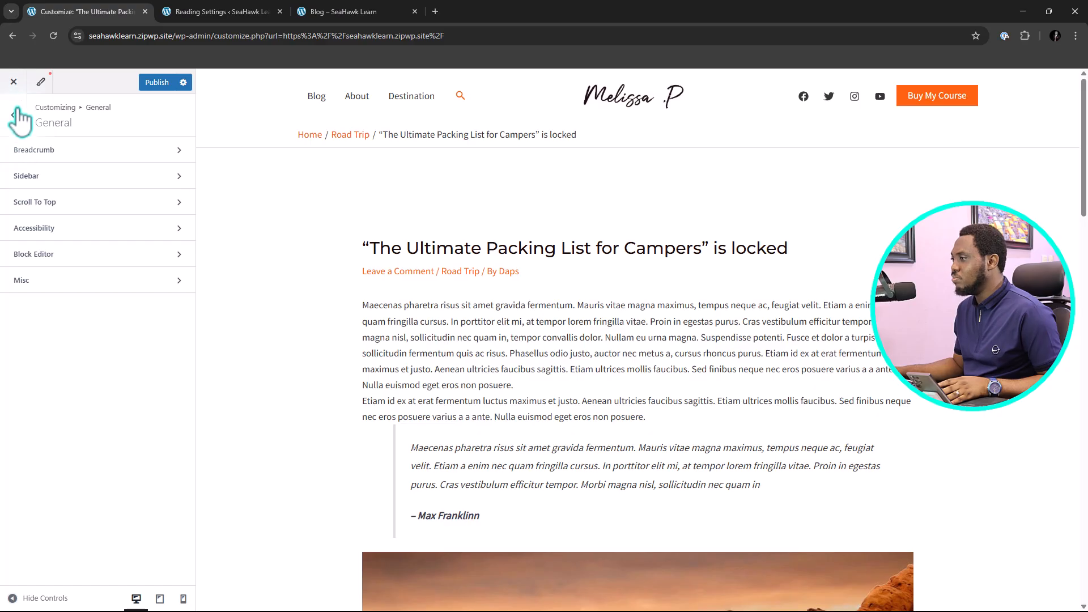
click(13, 116)
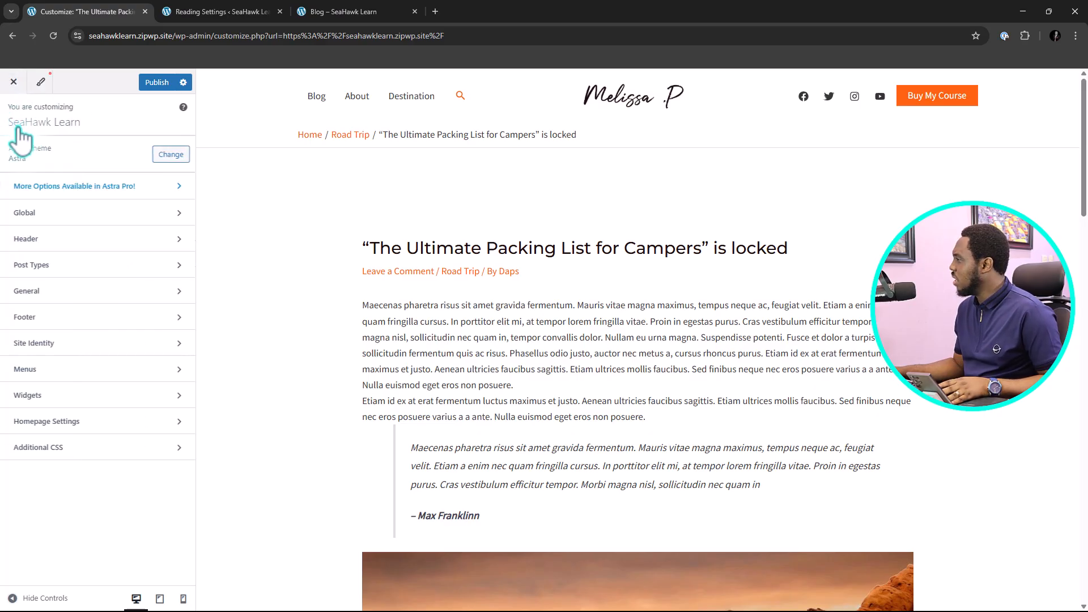
Open the footer builder and view the Copyright element's settings
click(95, 333)
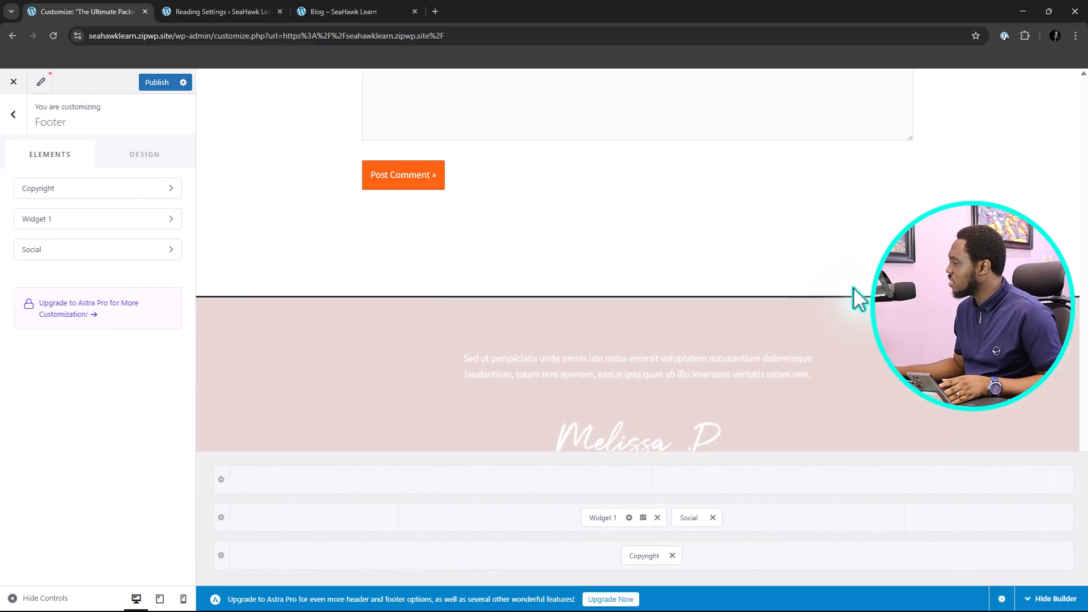
scroll(483, 369, down, 3)
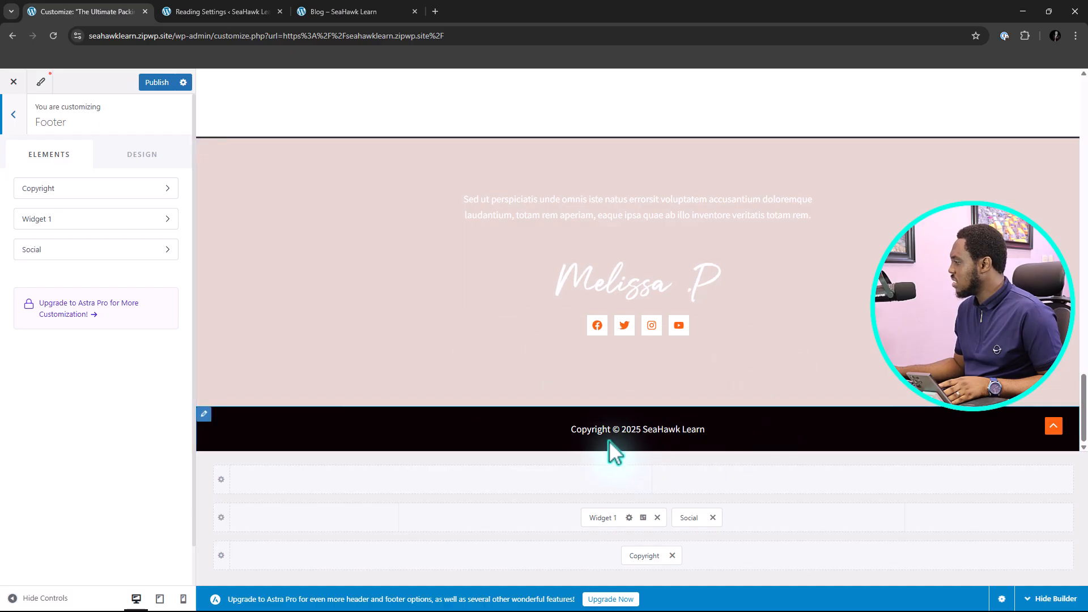
click(637, 556)
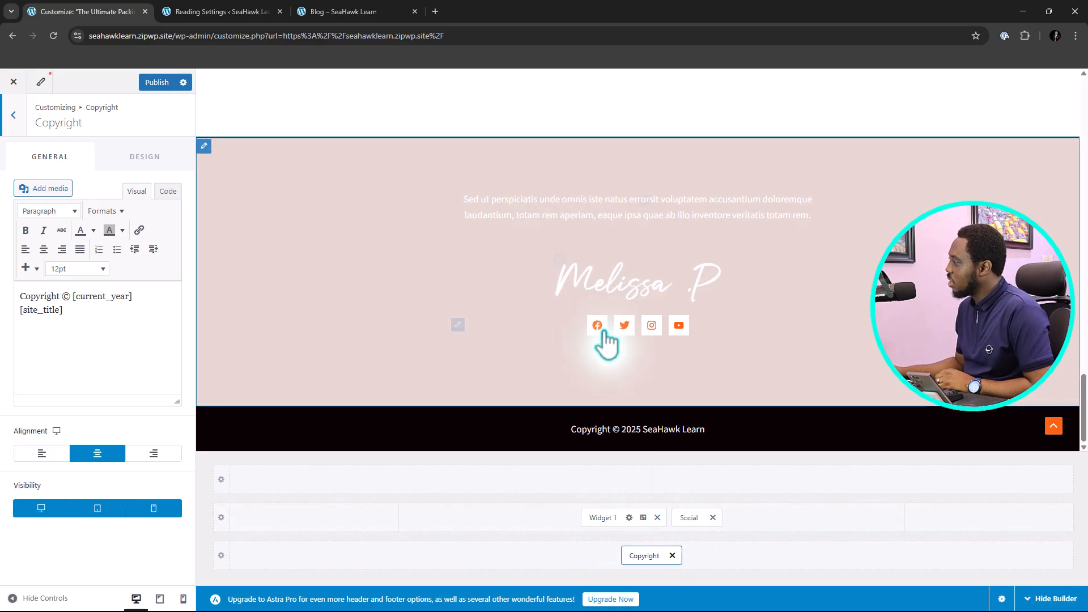
Open the footer's Widget 1 and examine the content of its text block
click(601, 517)
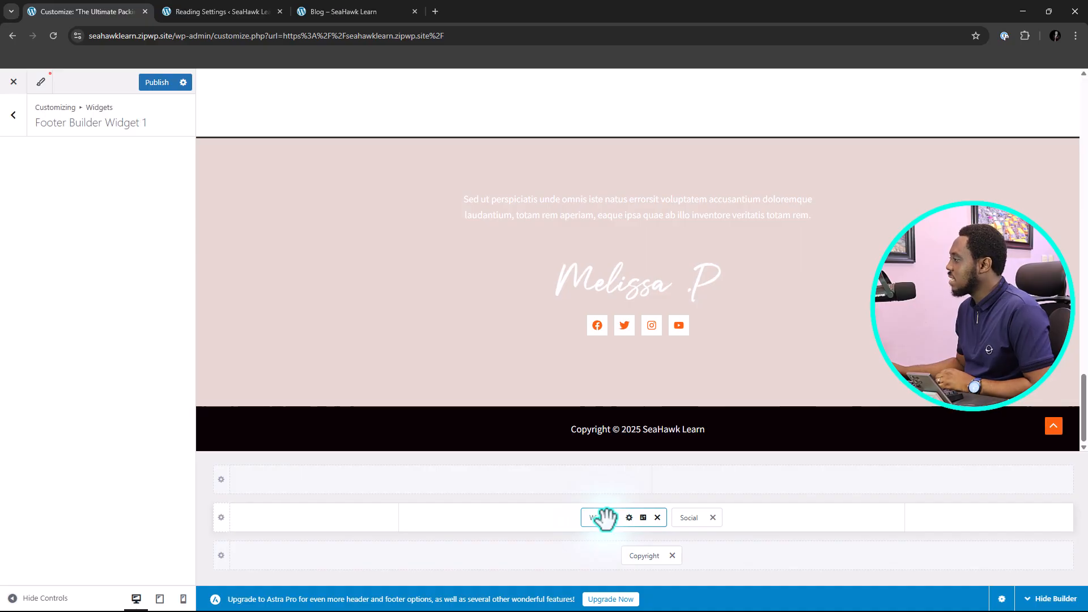
click(27, 363)
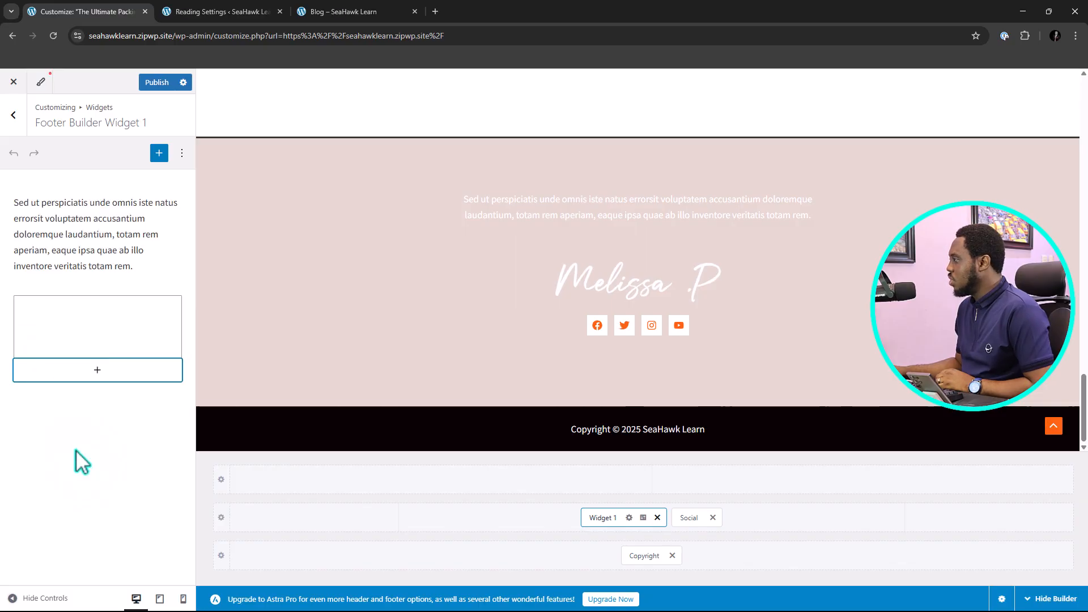
click(94, 255)
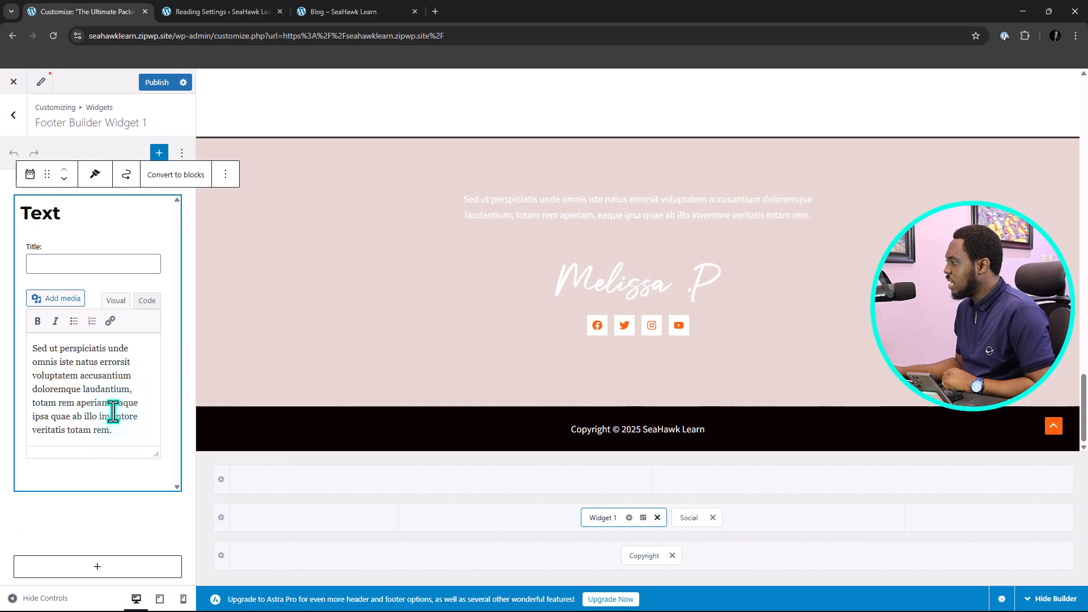
click(72, 534)
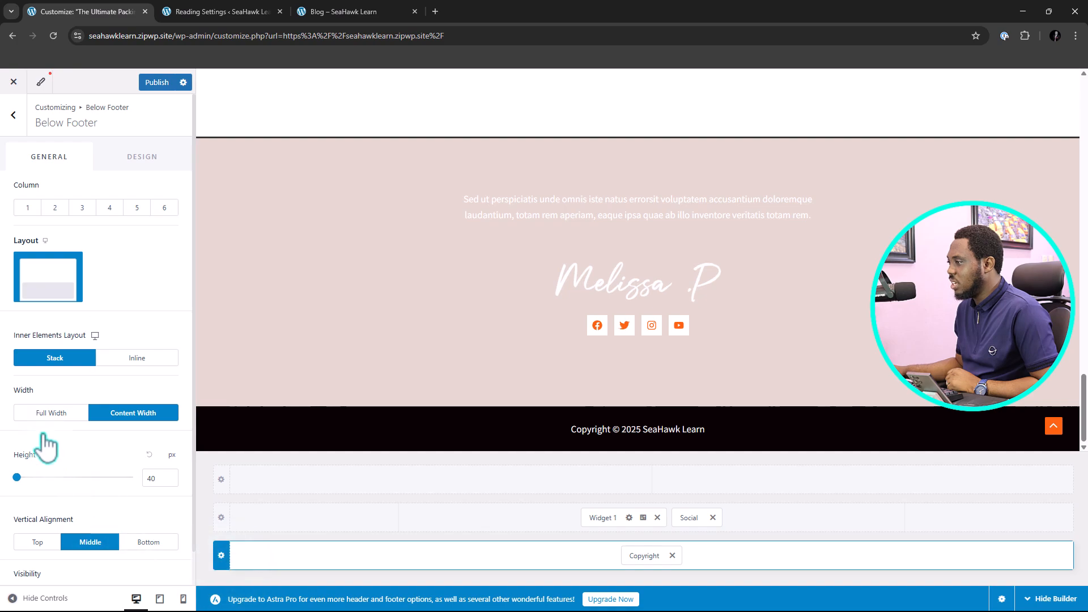
Try background colours #FF6210 and #FEF1E4 on the Below Footer row, settle on #222222, and return to the footer elements
click(62, 281)
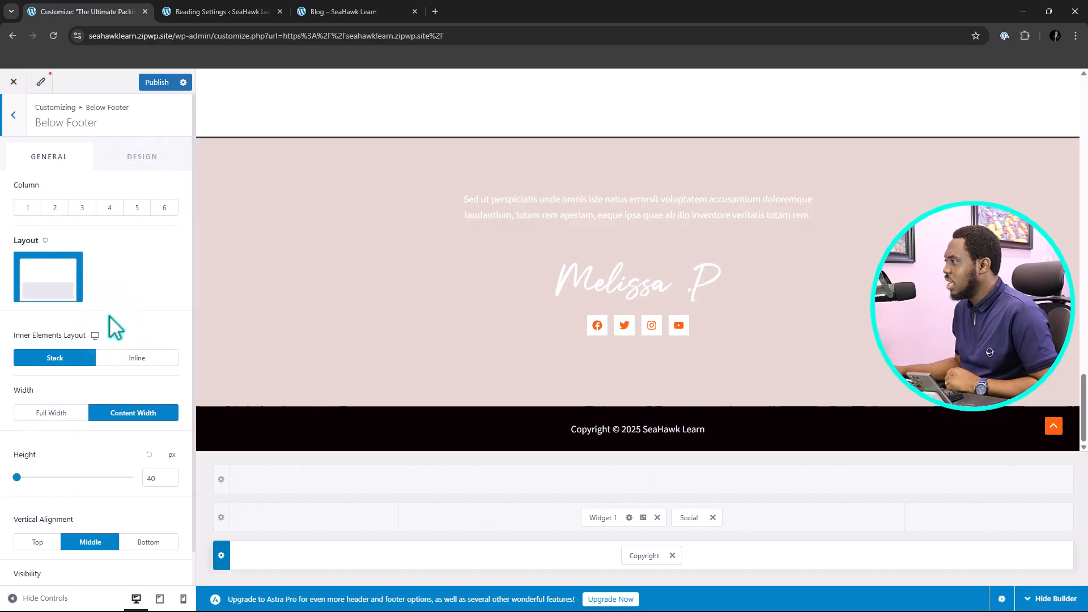
click(151, 158)
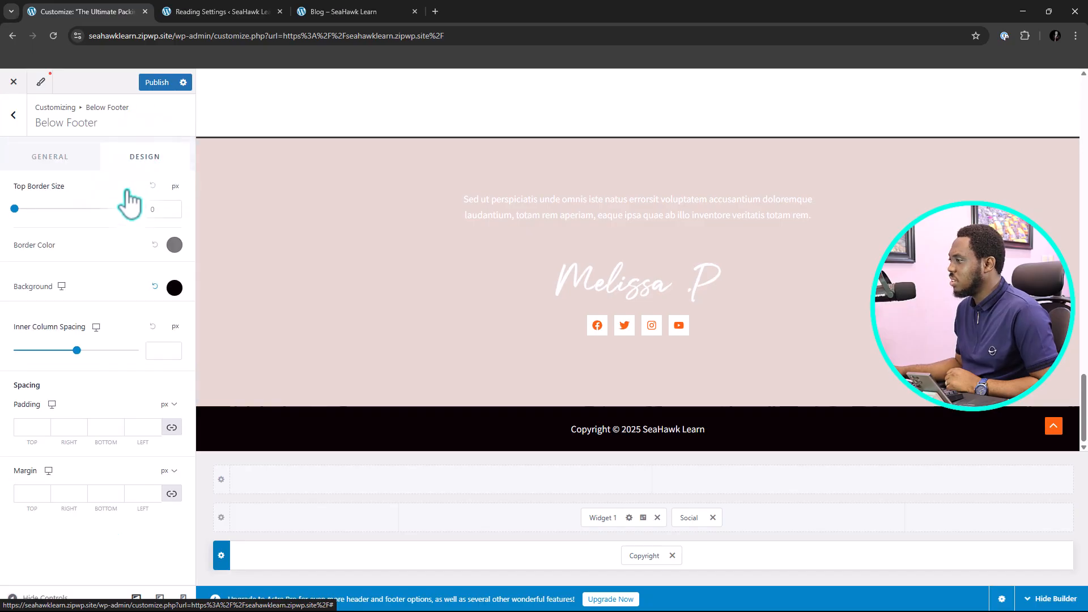
click(175, 288)
click(174, 288)
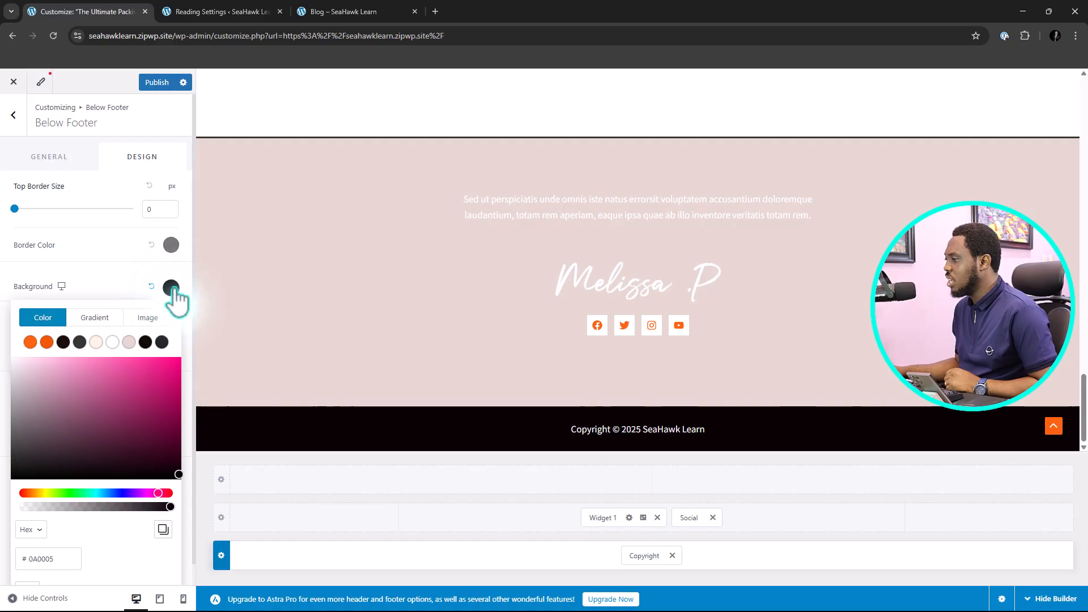
click(30, 342)
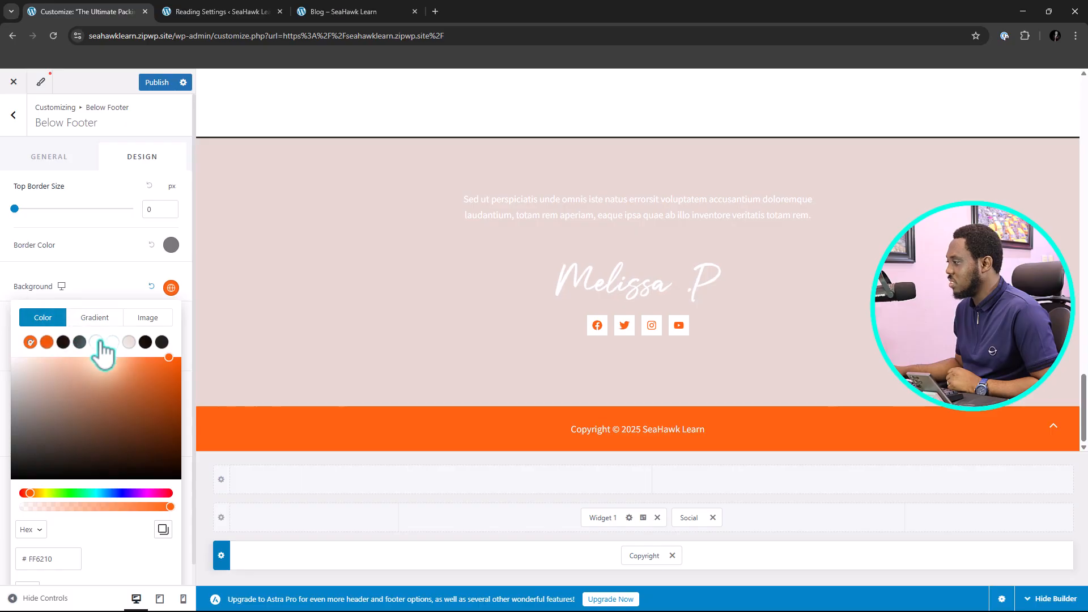
click(96, 343)
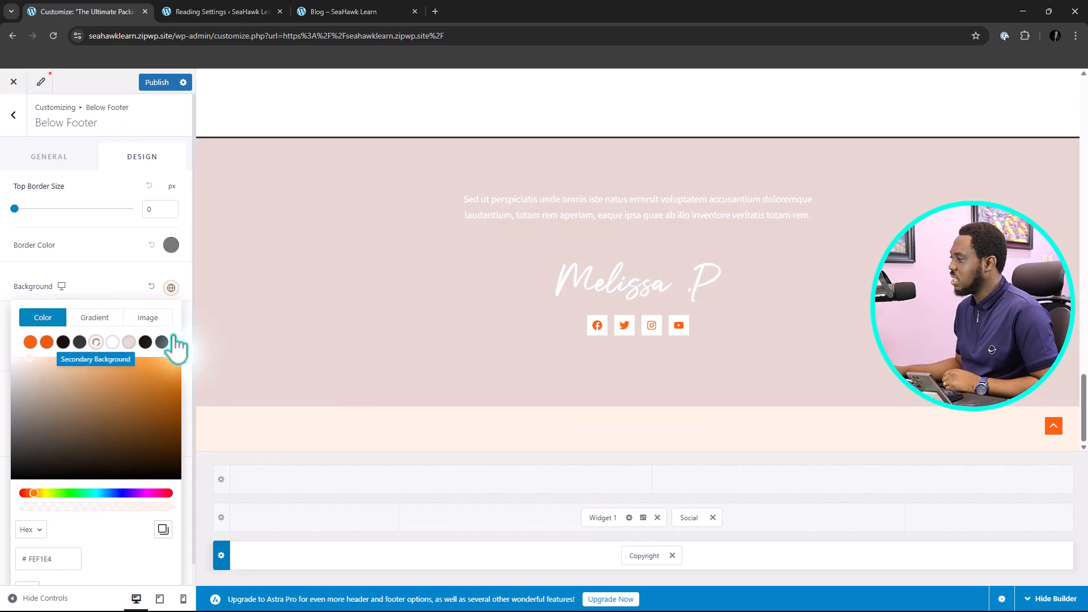
click(161, 342)
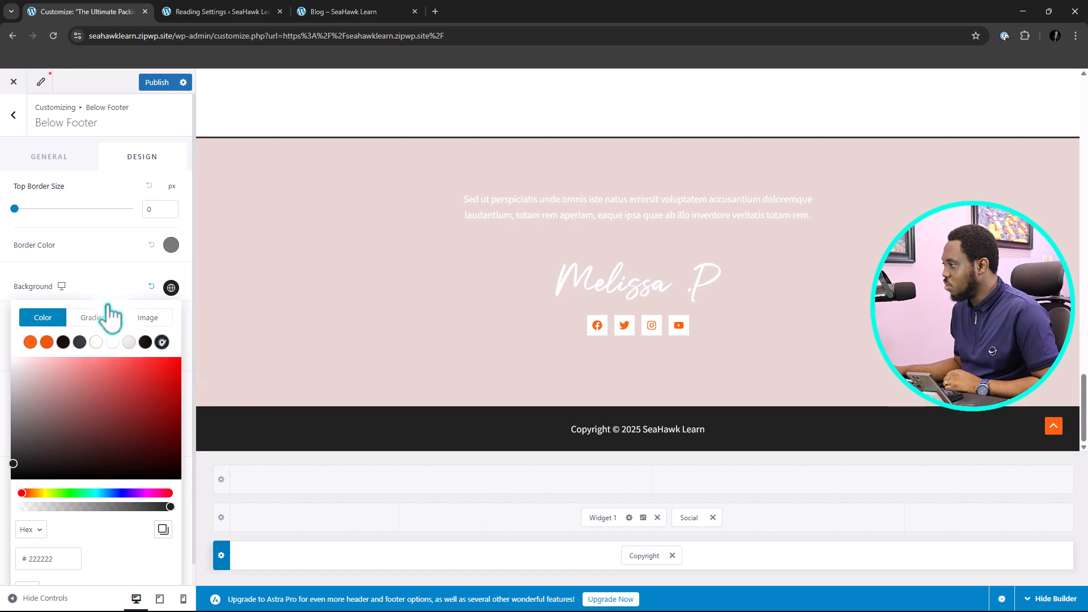
click(88, 268)
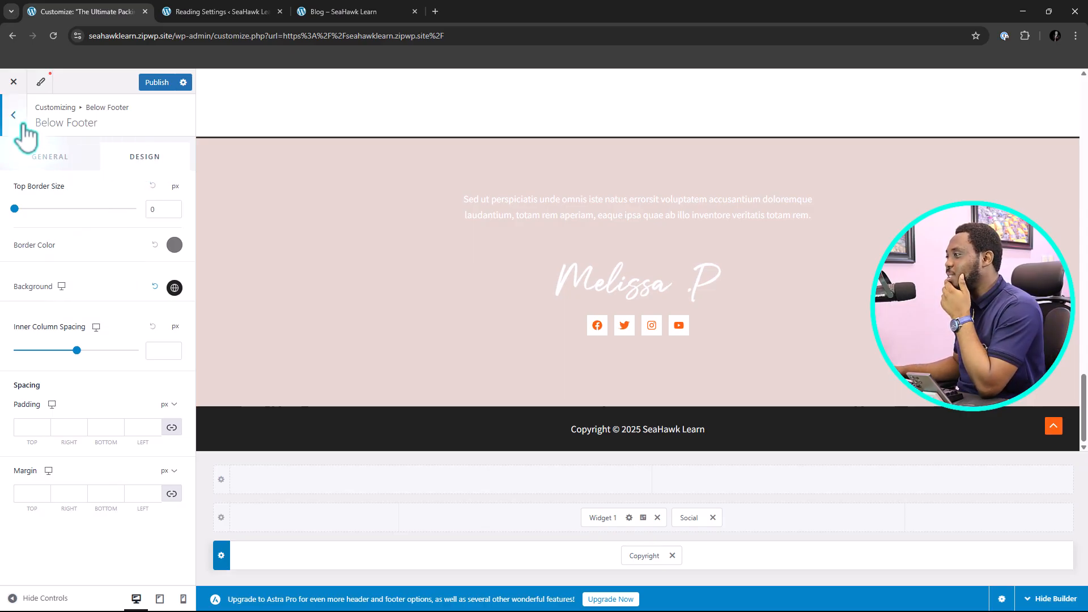
click(14, 115)
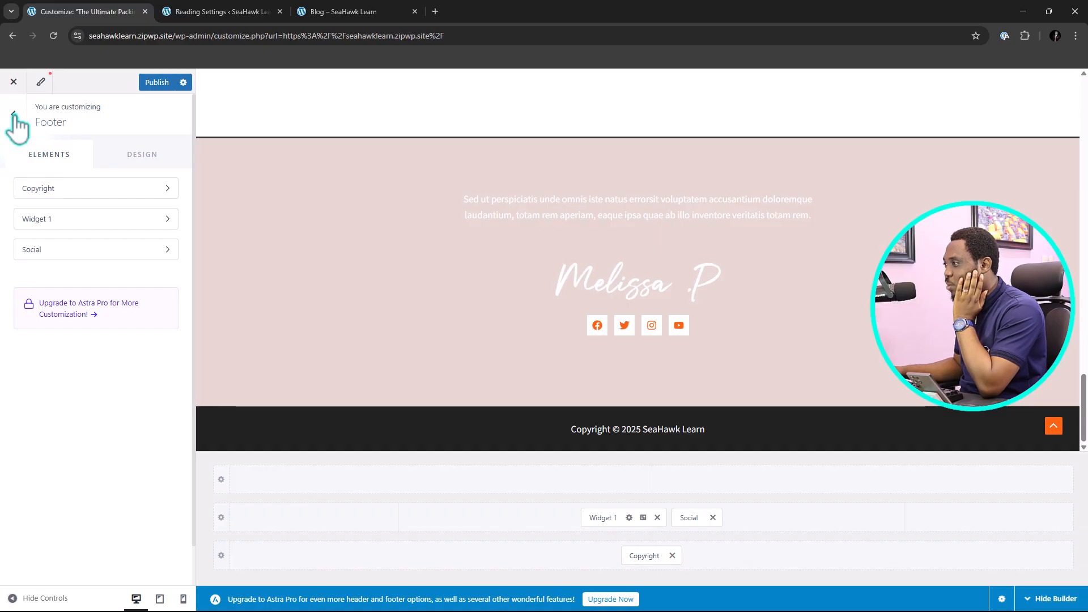
Leave the footer settings and open the site title and logo settings under Site Identity
click(13, 115)
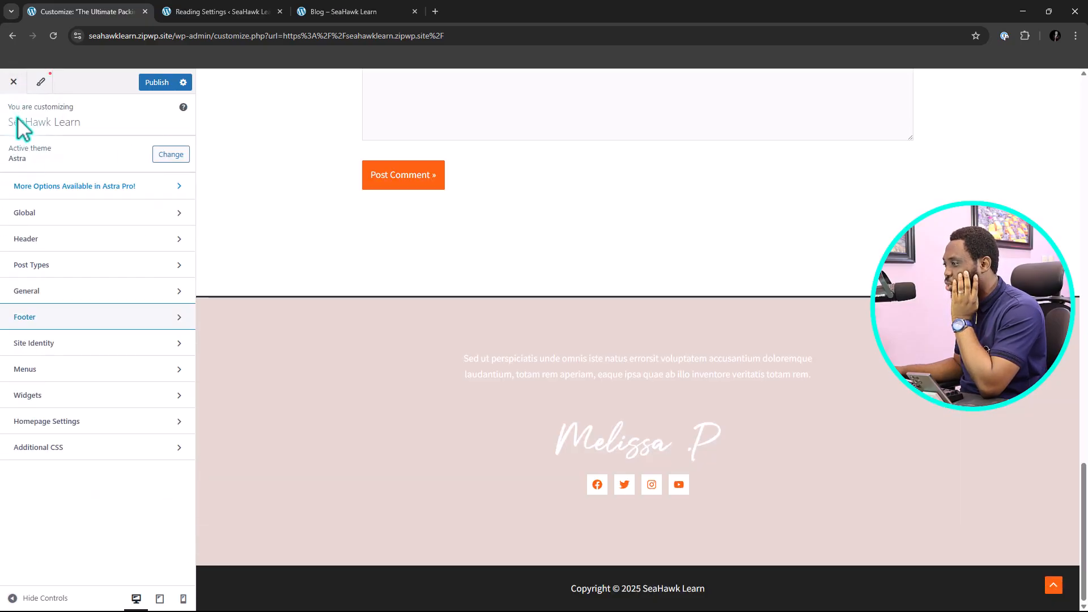
click(90, 349)
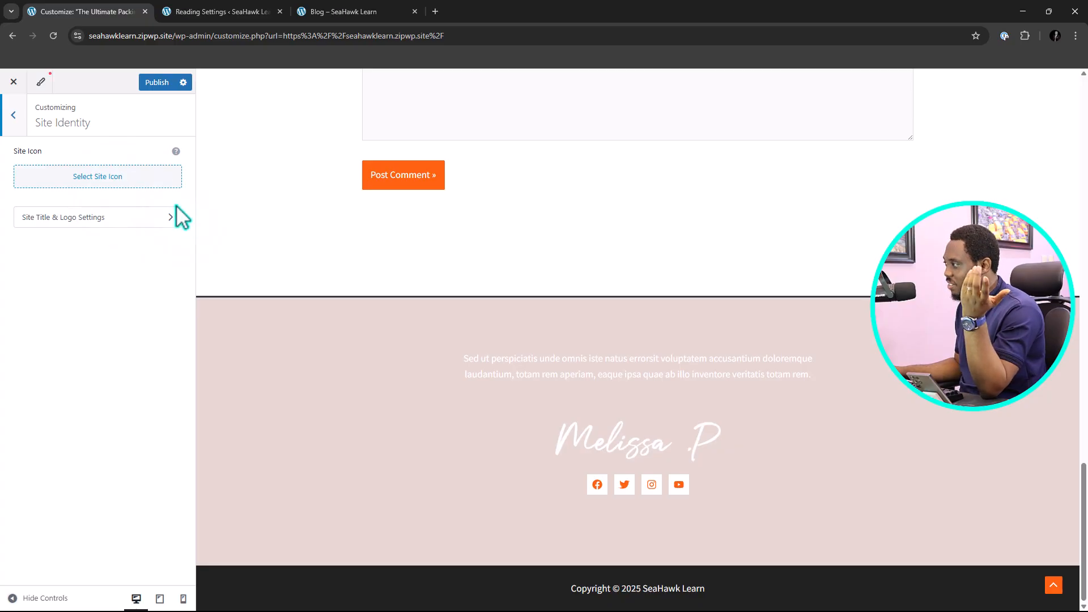
scroll(485, 198, up, 15)
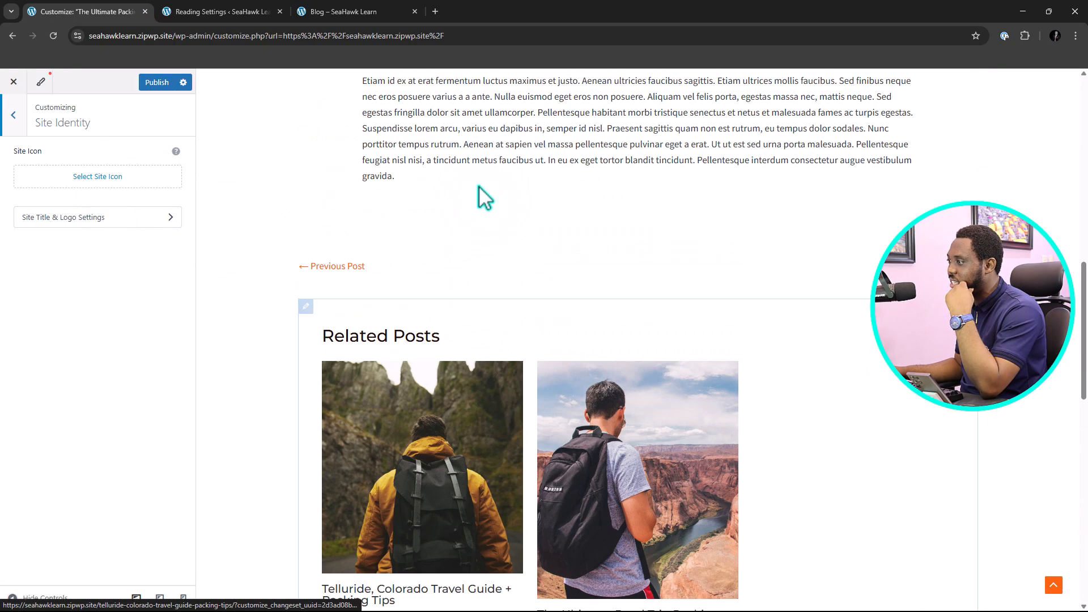
scroll(479, 185, up, 3)
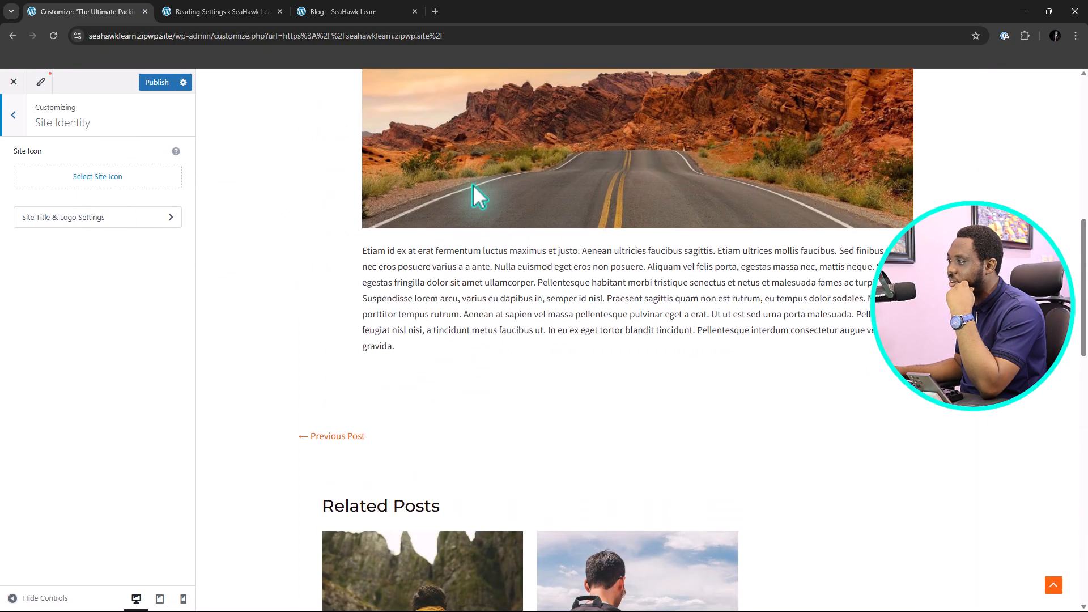
click(71, 227)
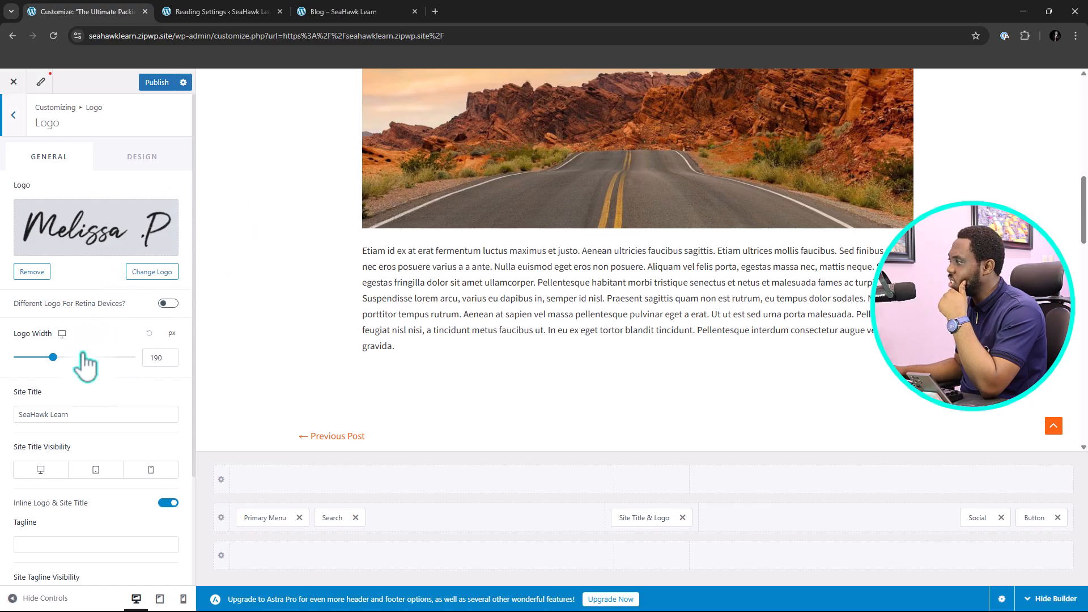
Try a logo width of 251 px in the header and reset it to the default
scroll(624, 259, up, 10)
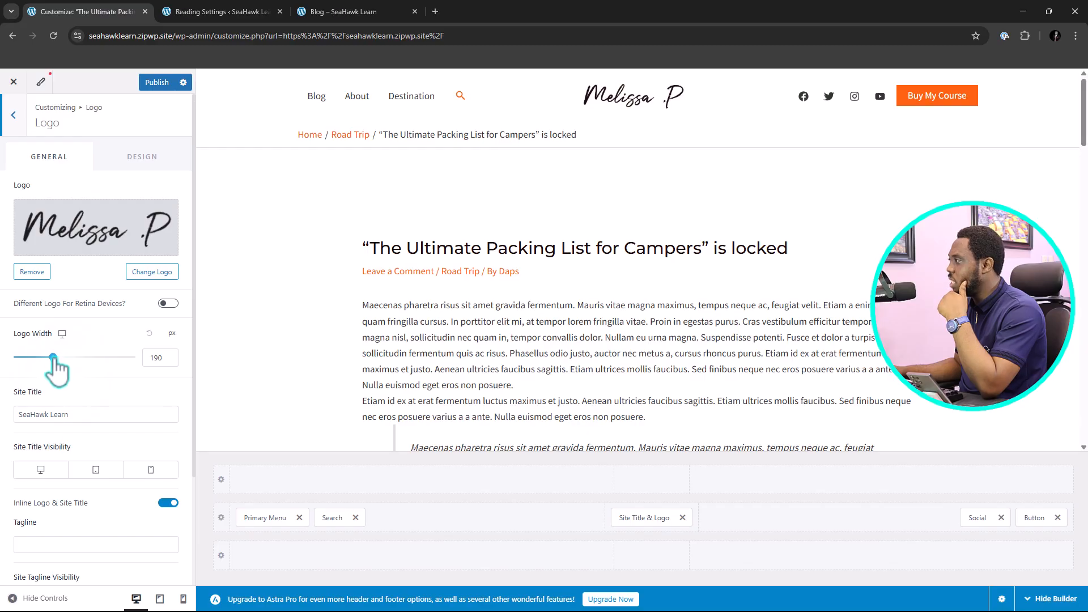
mouse_move(53, 358)
mouse_down()
mouse_move(104, 358)
mouse_move(65, 357)
mouse_up()
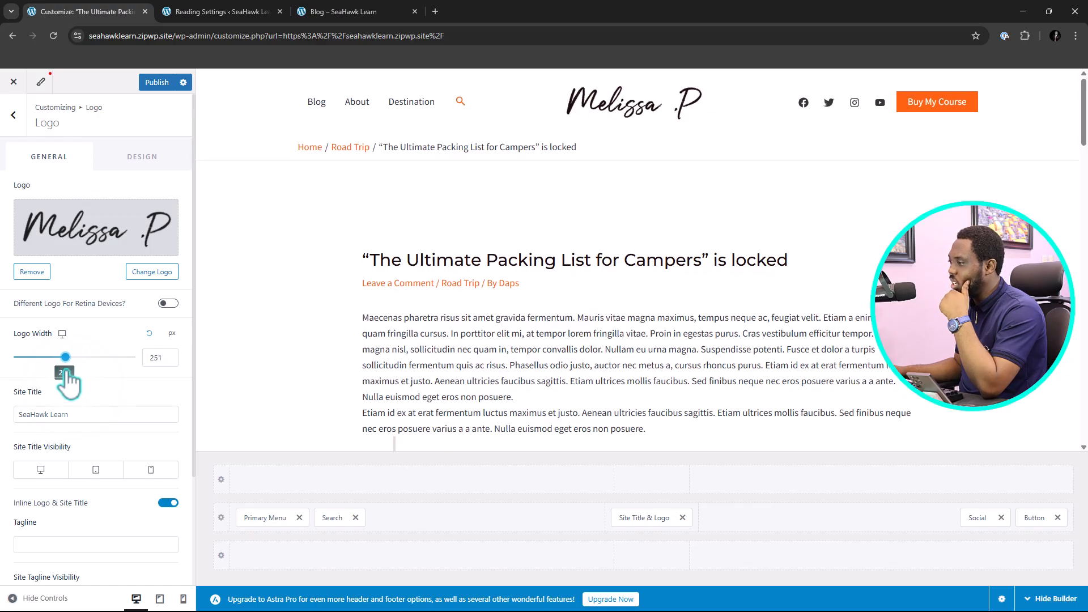
click(148, 333)
Examine the site title, tagline and visibility options of the logo settings and return to the main customizer sections
click(127, 416)
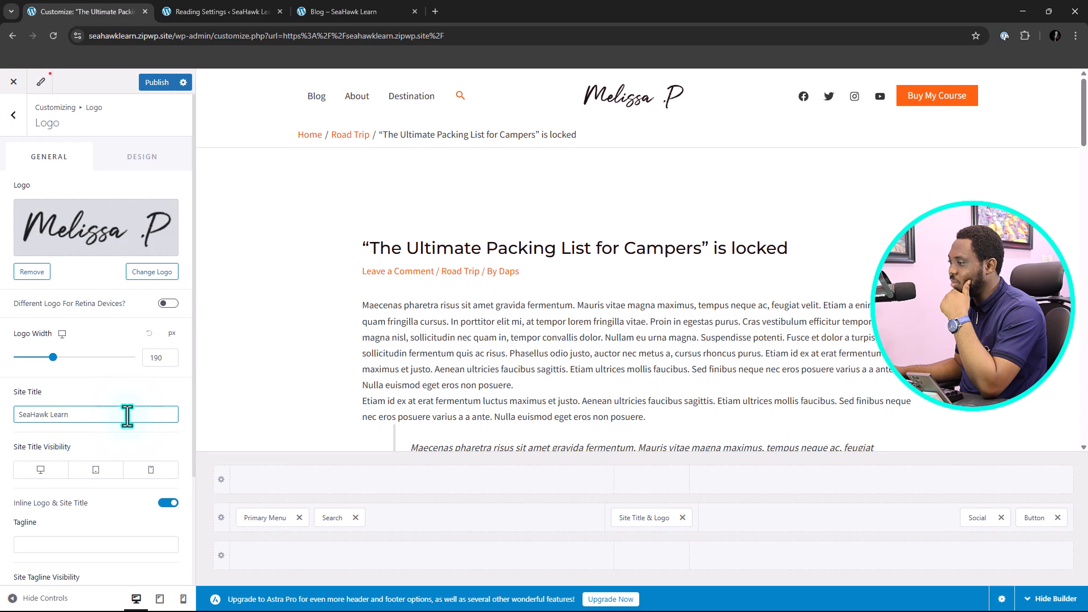
scroll(122, 433, down, 3)
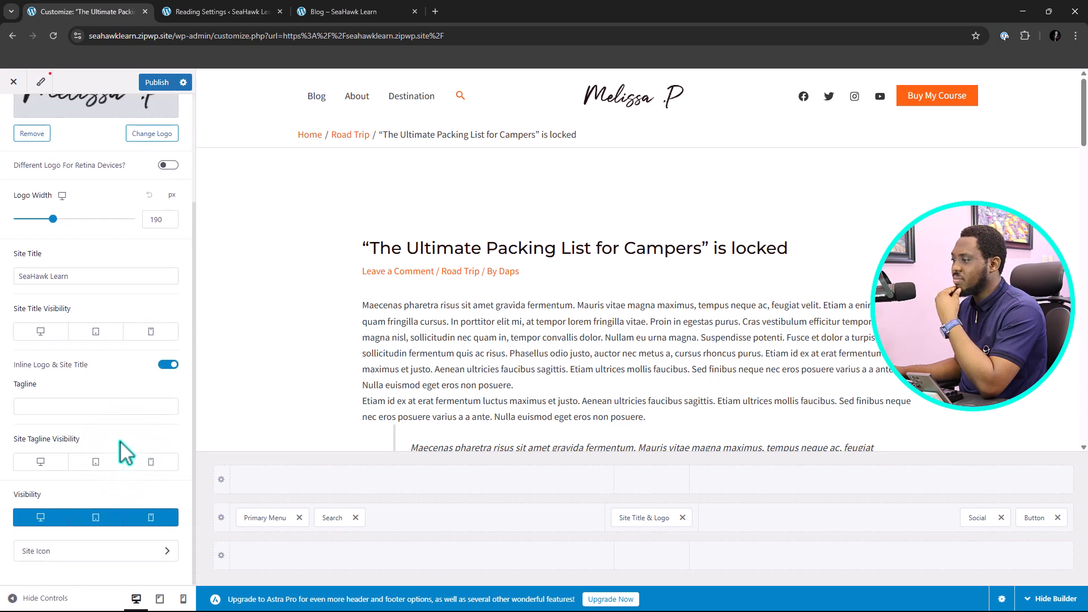
click(74, 409)
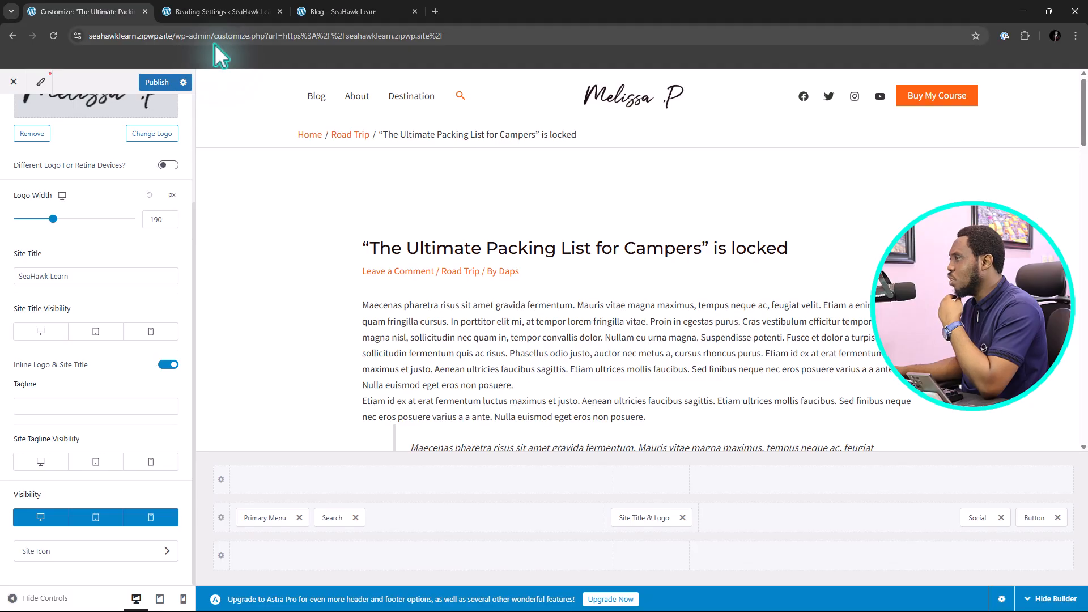
mouse_move(162, 17)
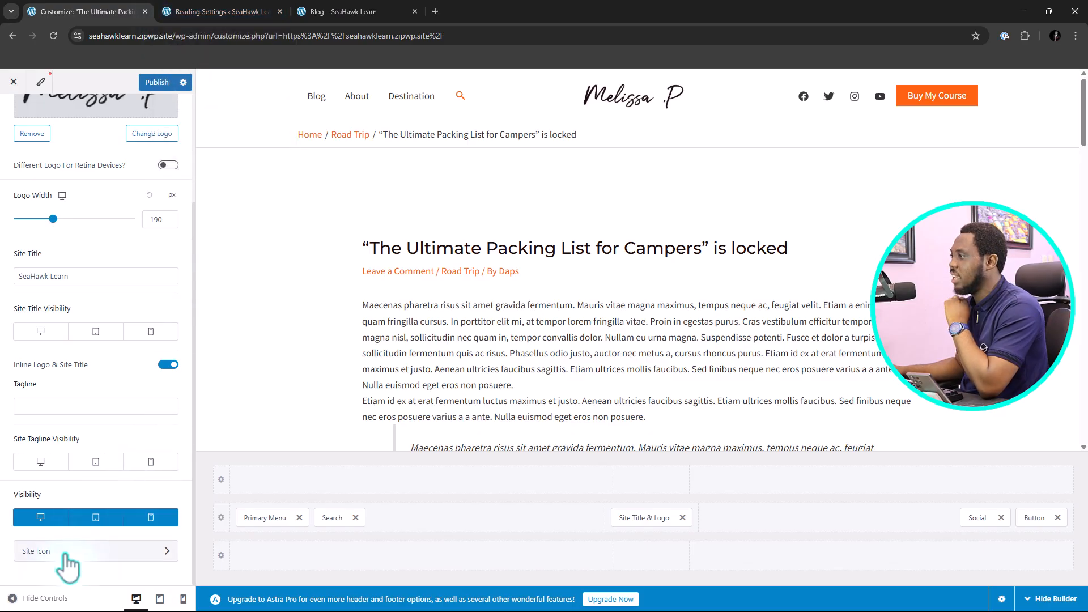
scroll(65, 400, up, 3)
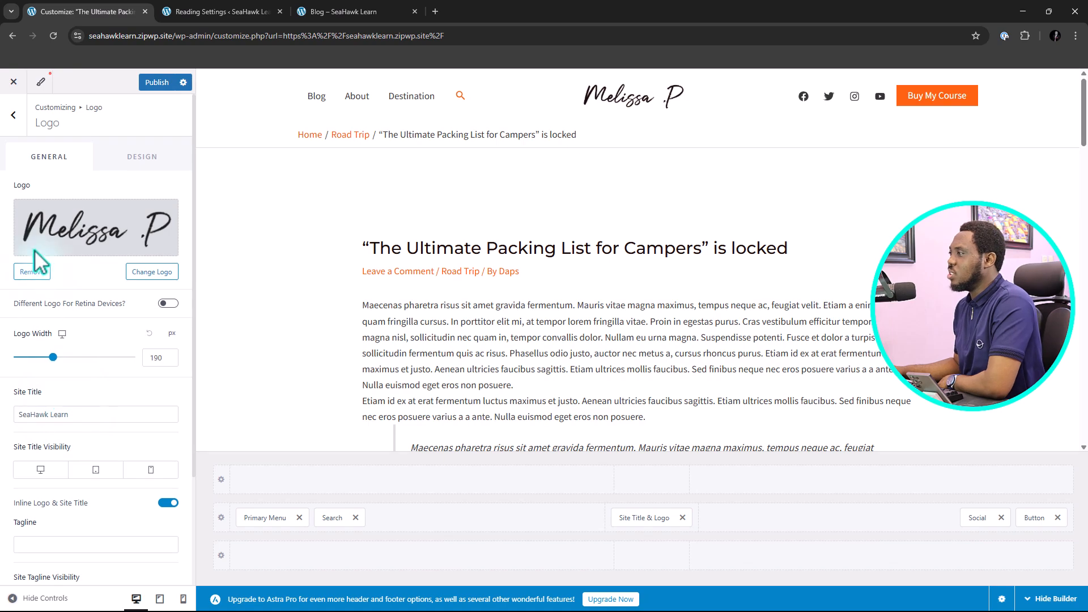
click(13, 115)
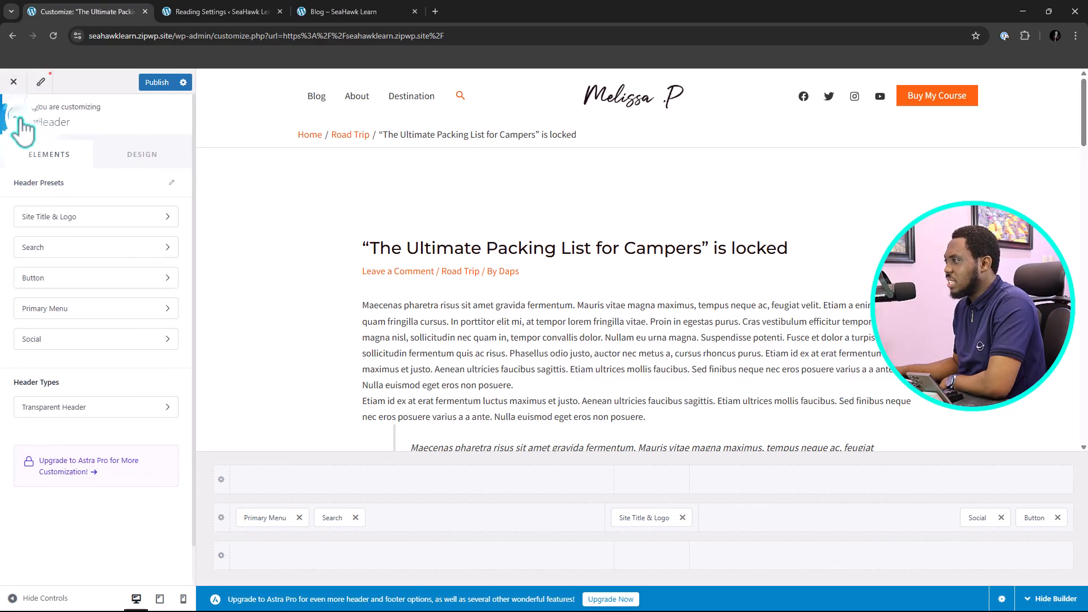
click(17, 116)
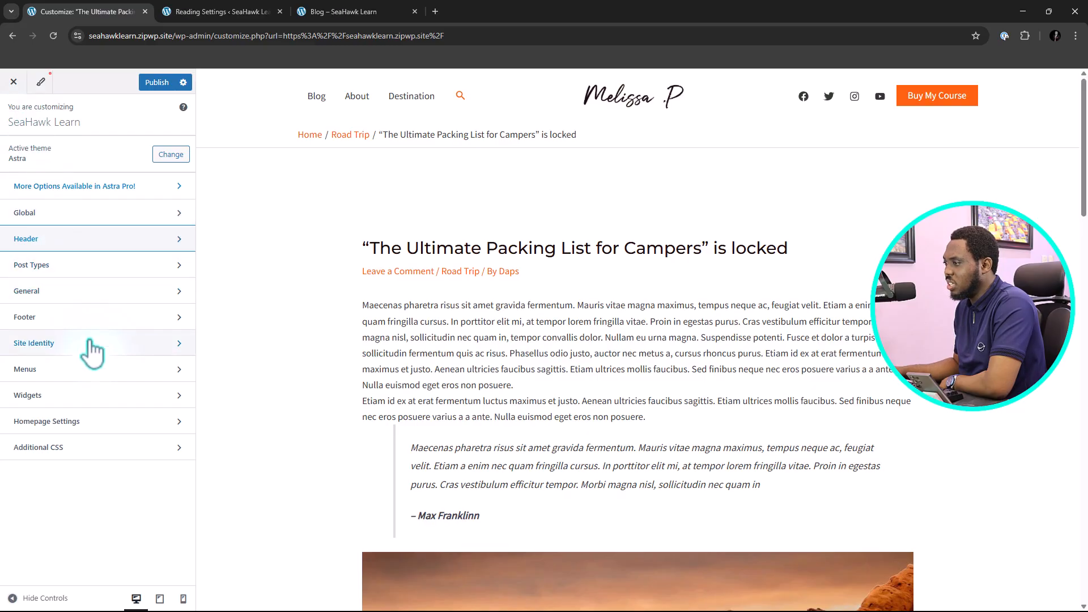
View the Menus and Widgets sections of the customizer and return to the main sections
click(91, 373)
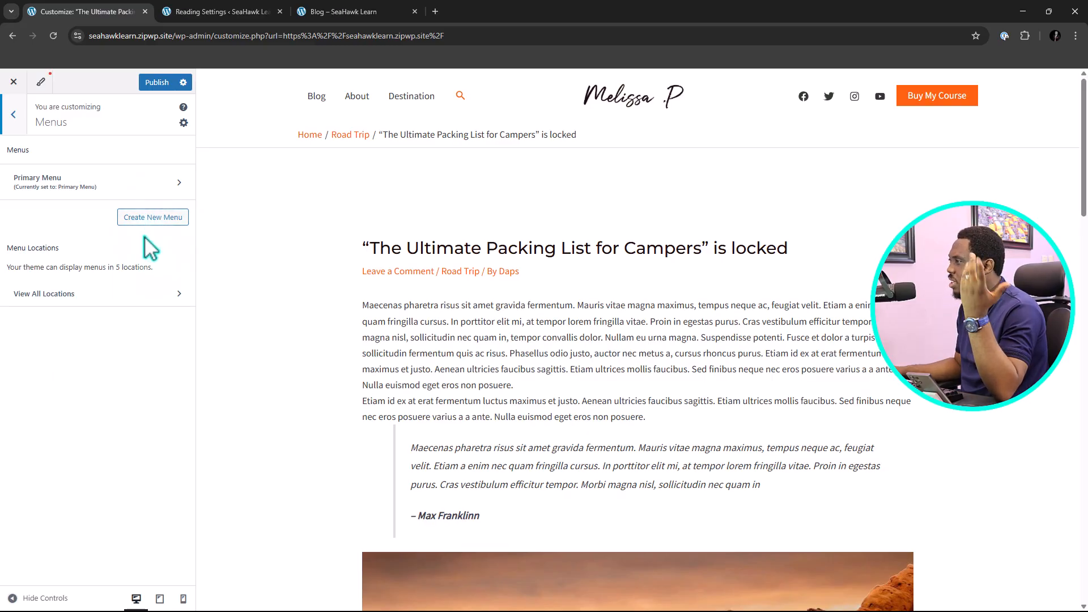
click(17, 115)
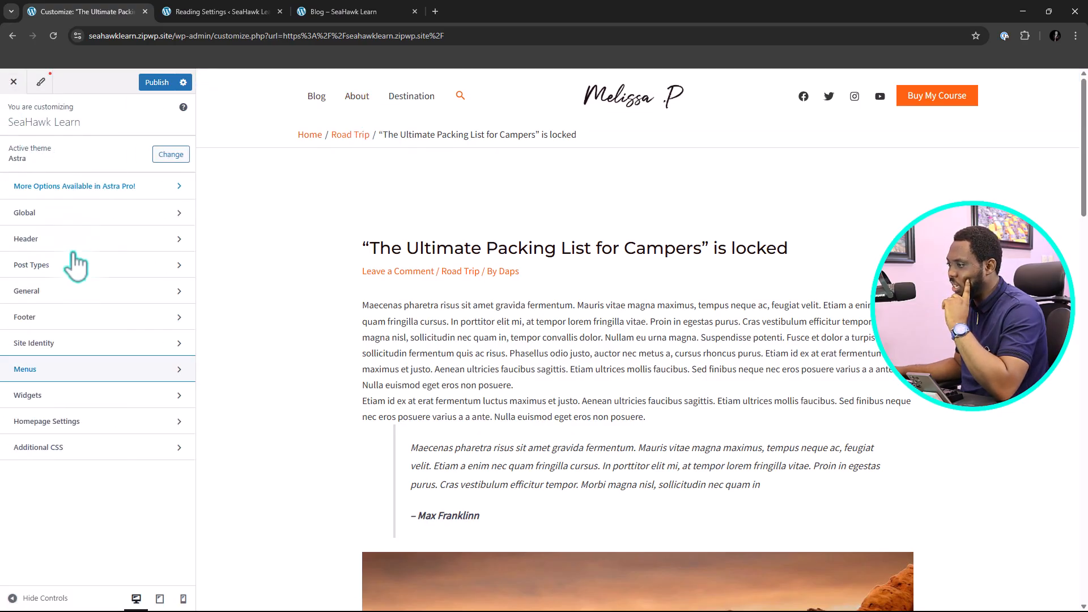
click(86, 397)
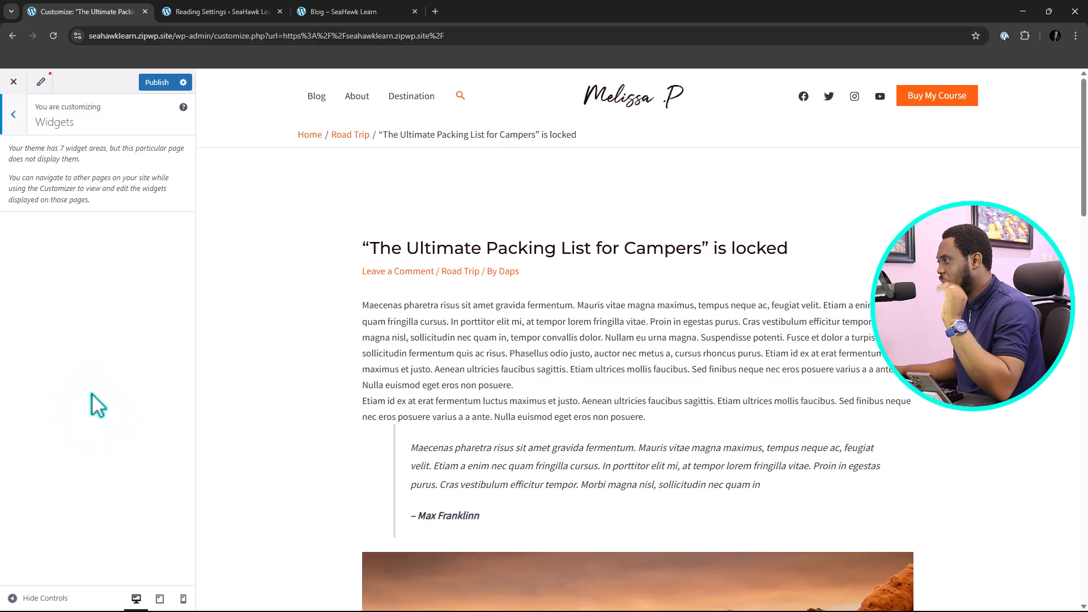
click(15, 121)
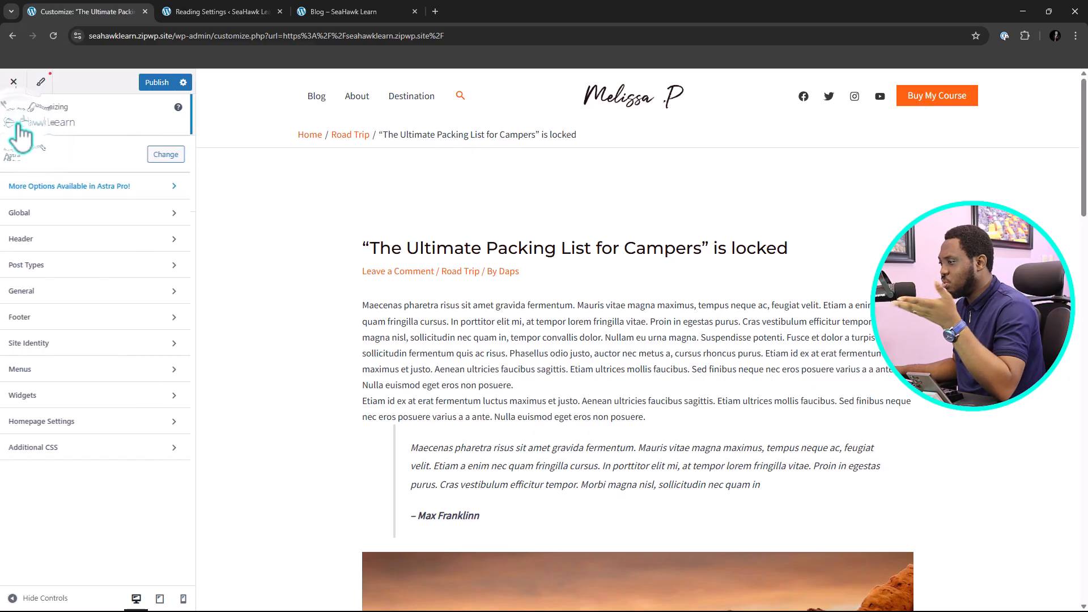
View the Homepage Settings and Additional CSS sections and return to the main customizer sections
click(77, 427)
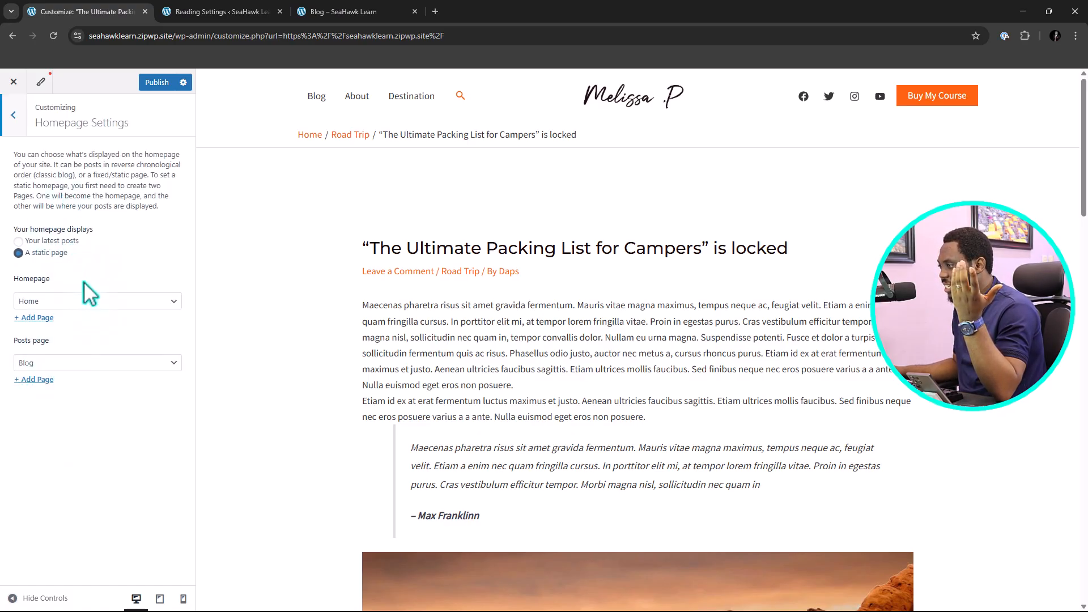
click(124, 365)
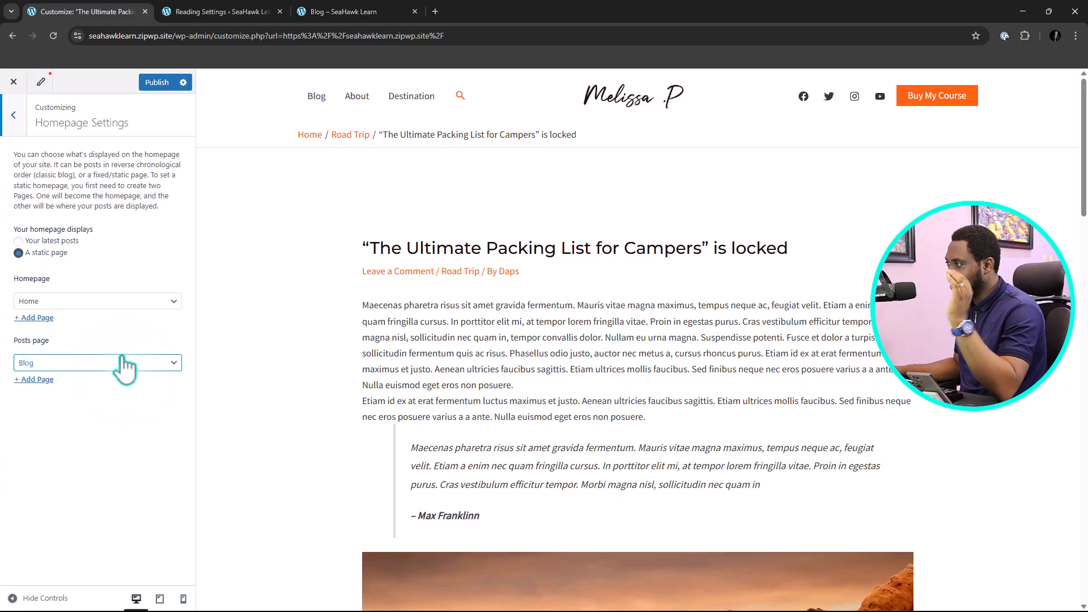
click(13, 115)
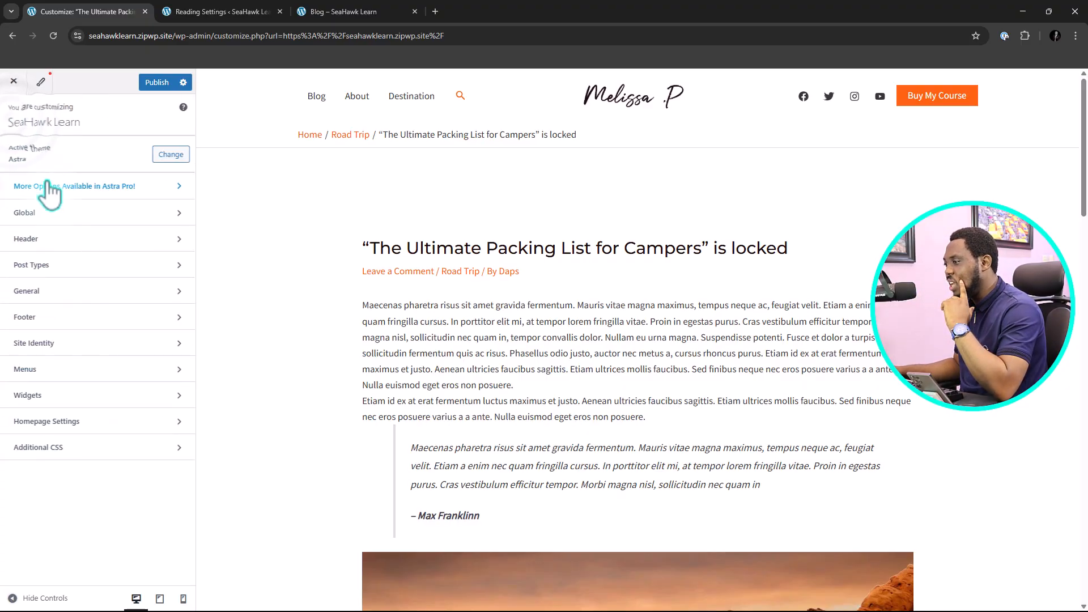
click(97, 447)
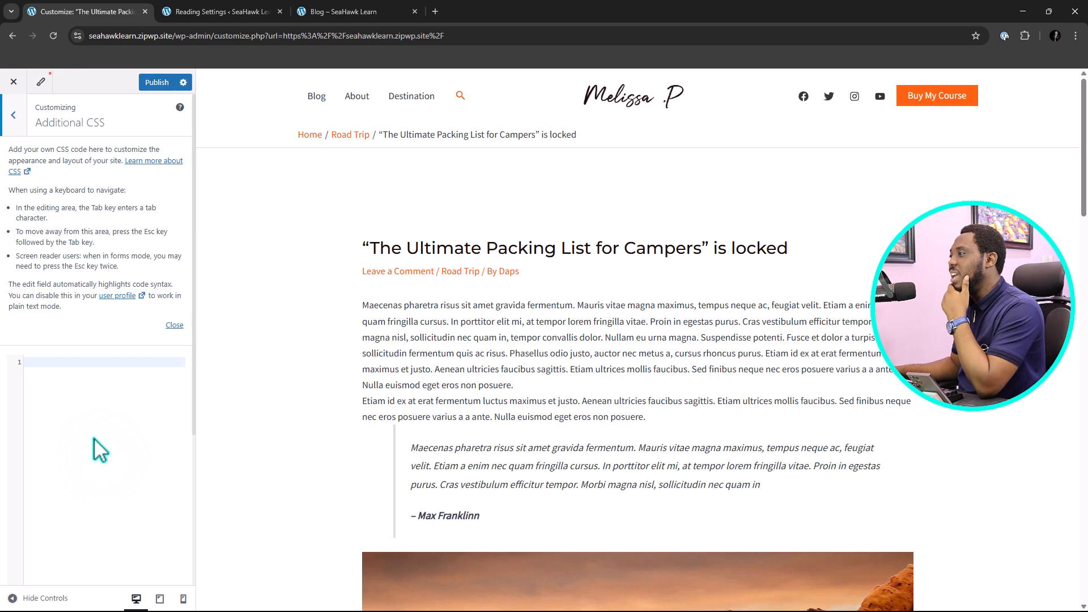
click(17, 127)
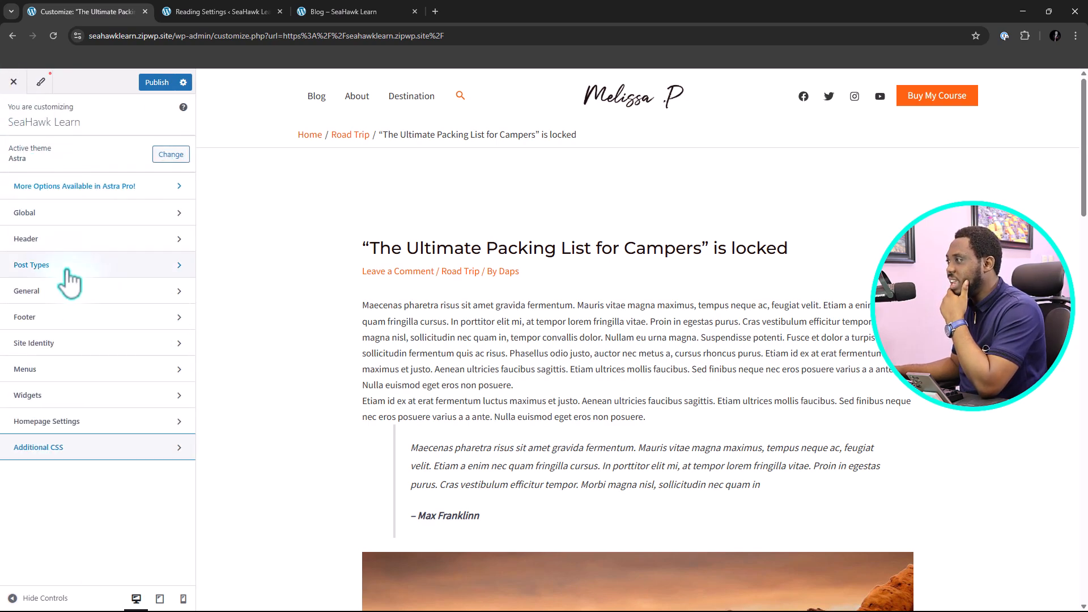
Publish the theme customizations and close the customizer
click(152, 88)
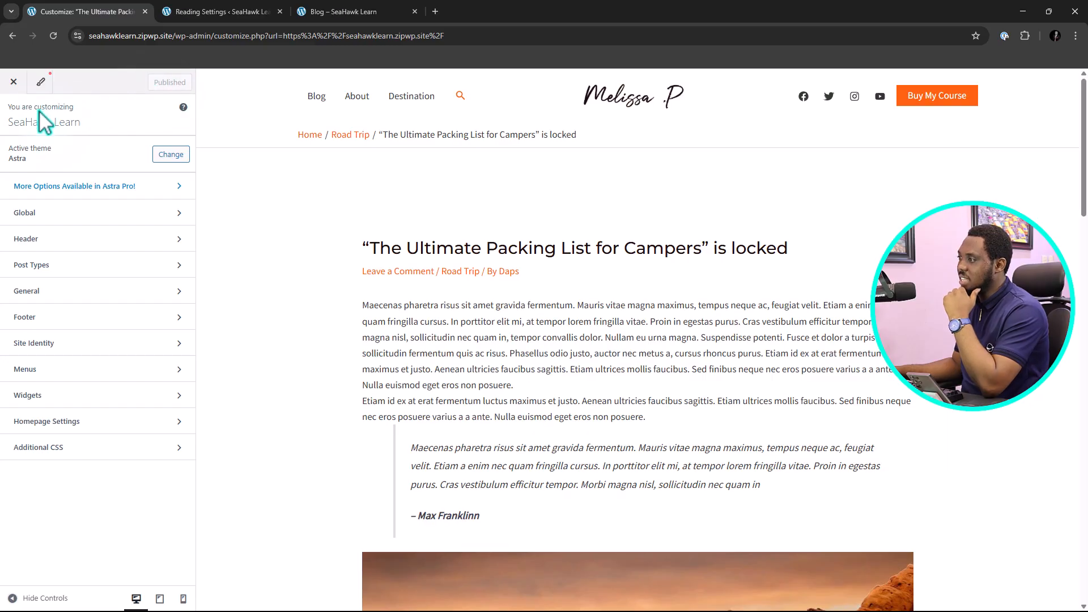
click(13, 82)
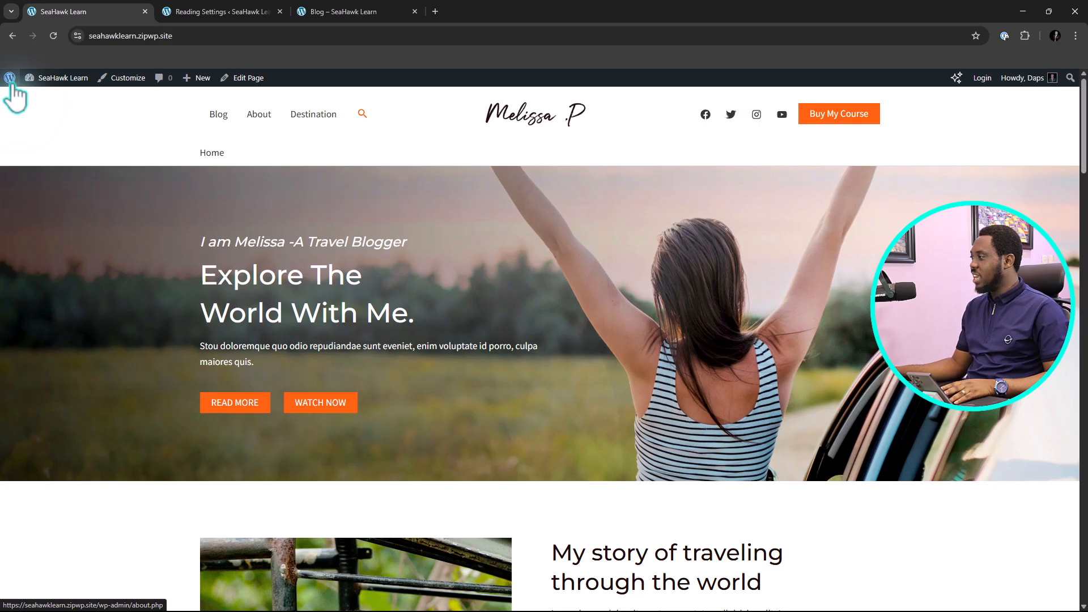
Examine the published homepage, including its header, breadcrumb, hero banner and travel story section
scroll(626, 249, down, 5)
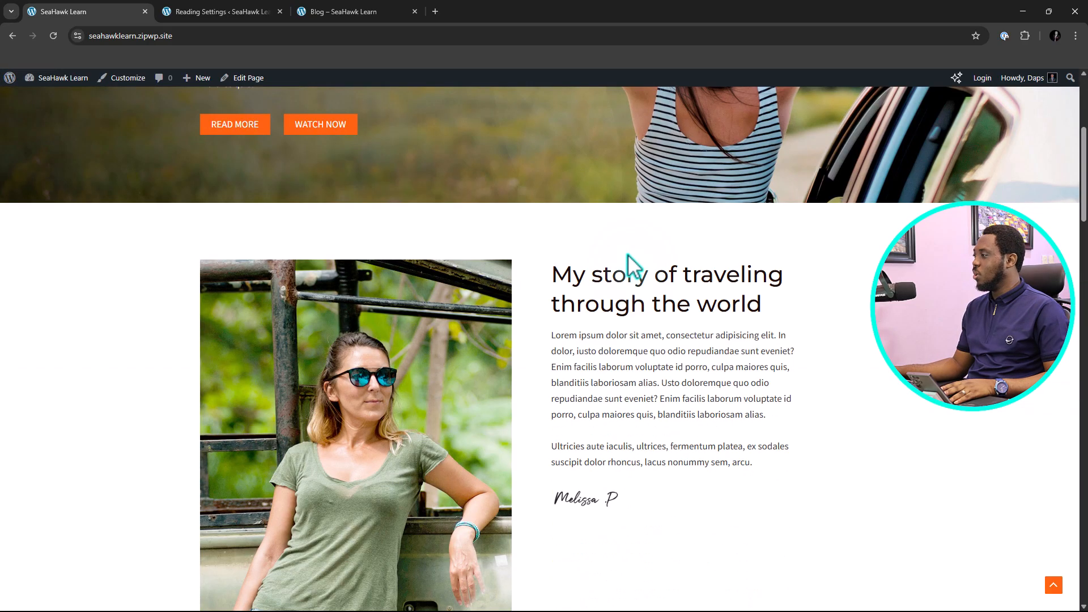
scroll(627, 263, up, 5)
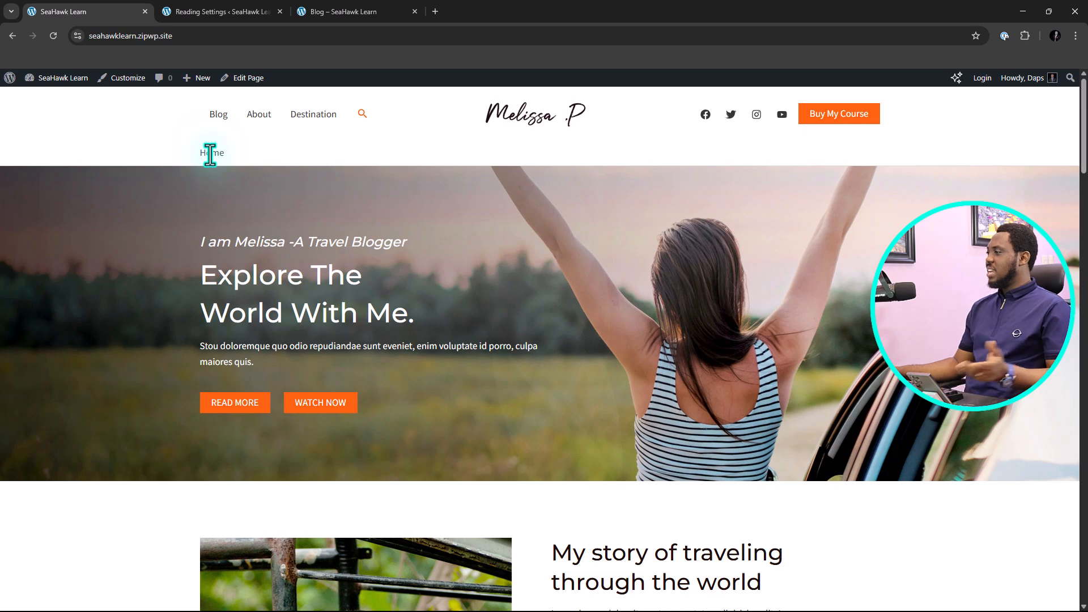
scroll(420, 239, down, 4)
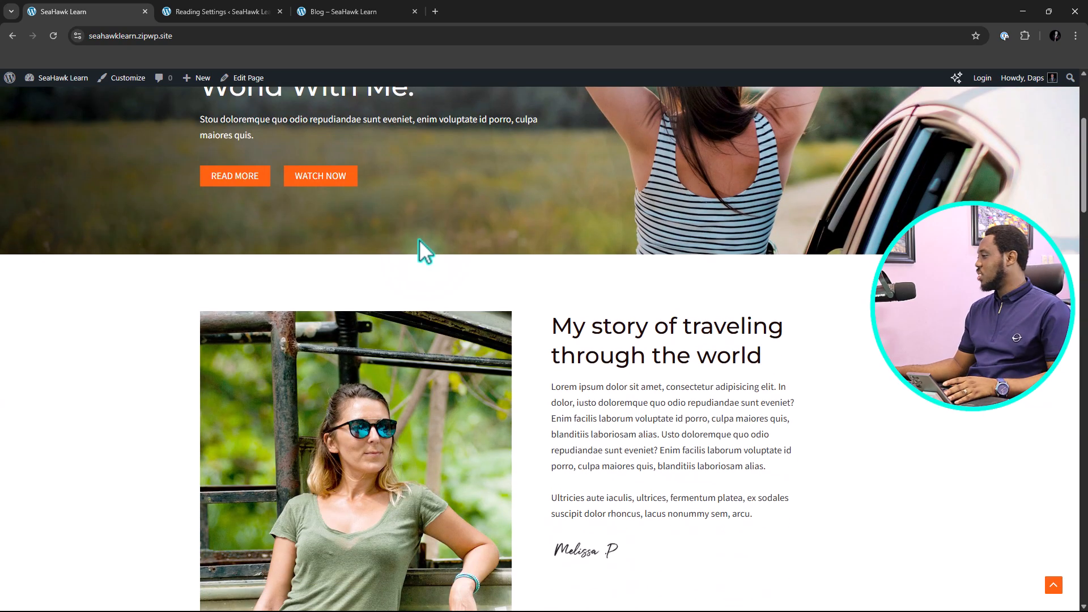
scroll(384, 368, down, 3)
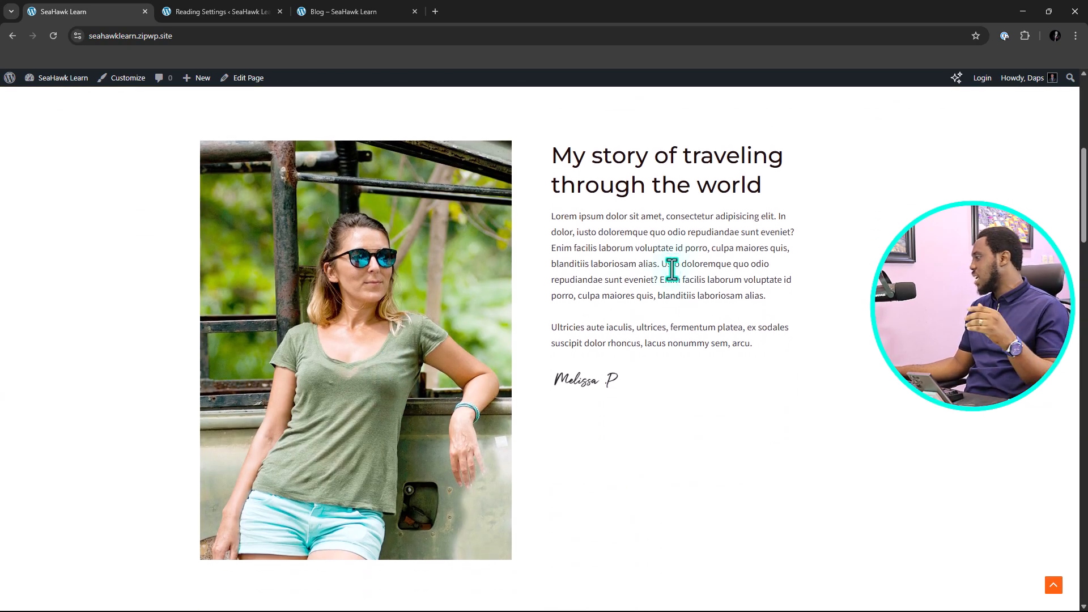
scroll(671, 271, down, 5)
scroll(656, 281, up, 9)
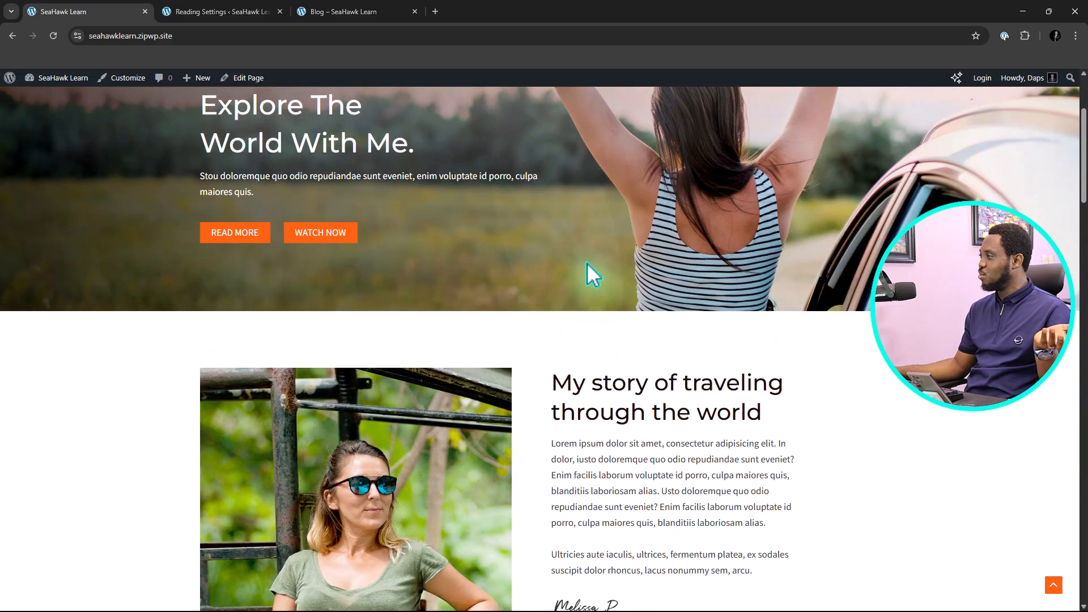
scroll(586, 264, up, 3)
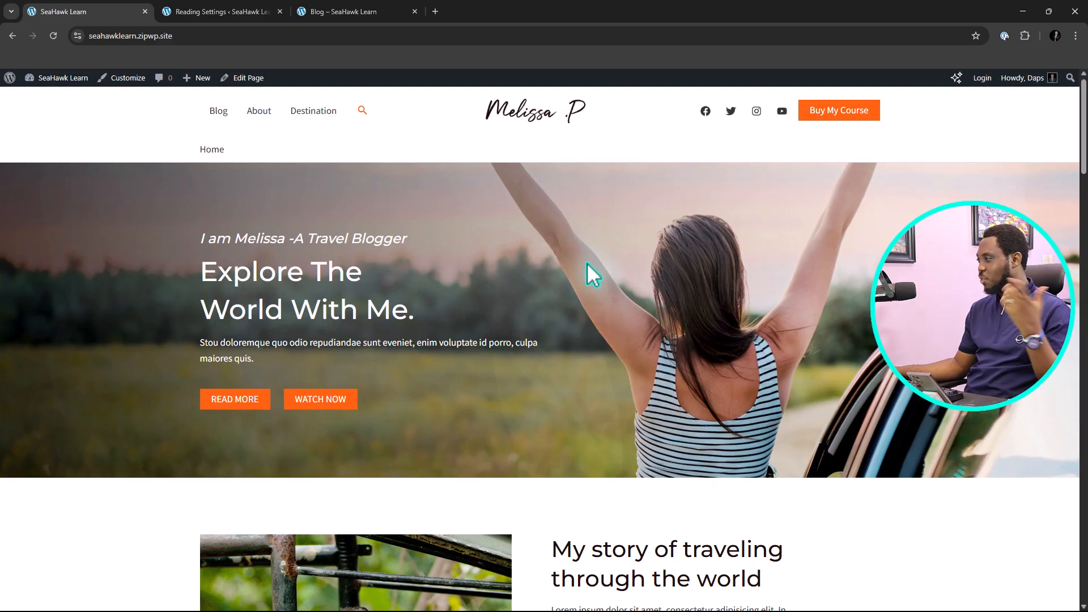
scroll(586, 263, up, 1)
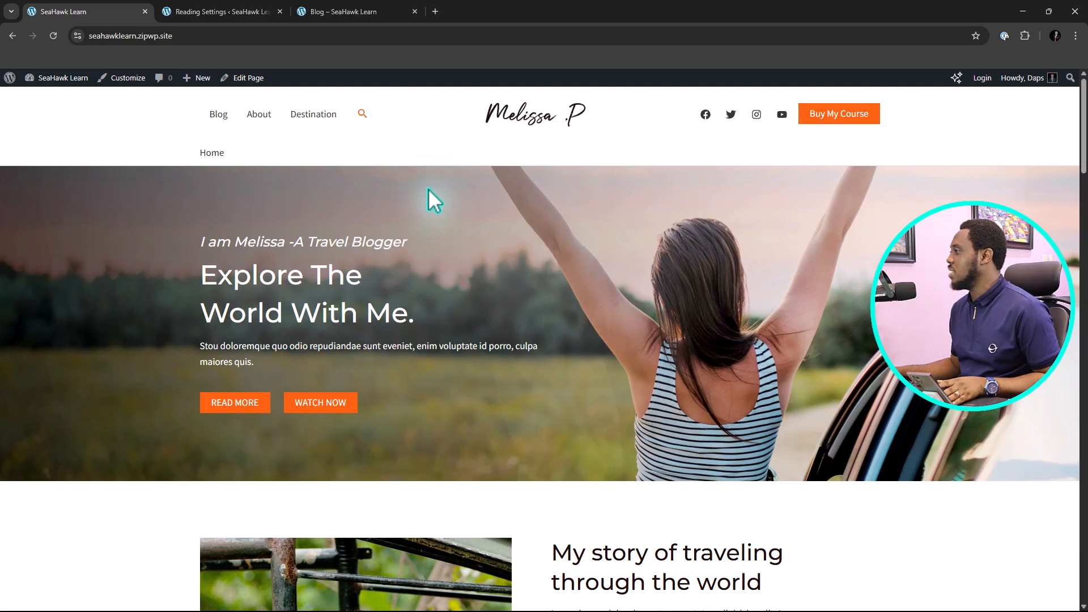
Open the Home page in the block editor and dismiss the welcome guide
click(244, 80)
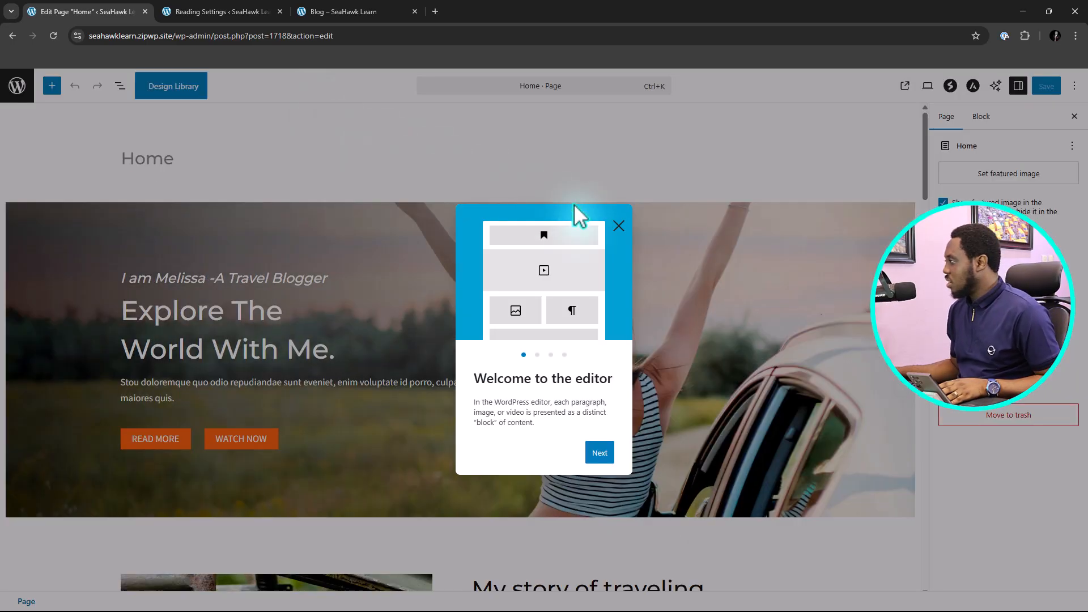
click(618, 226)
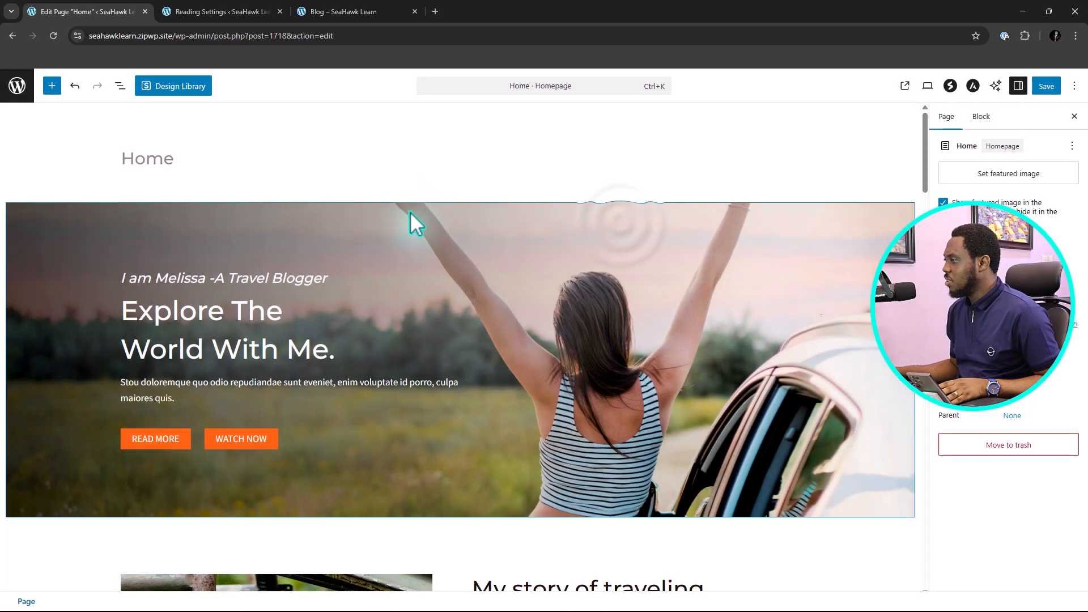
scroll(409, 213, down, 3)
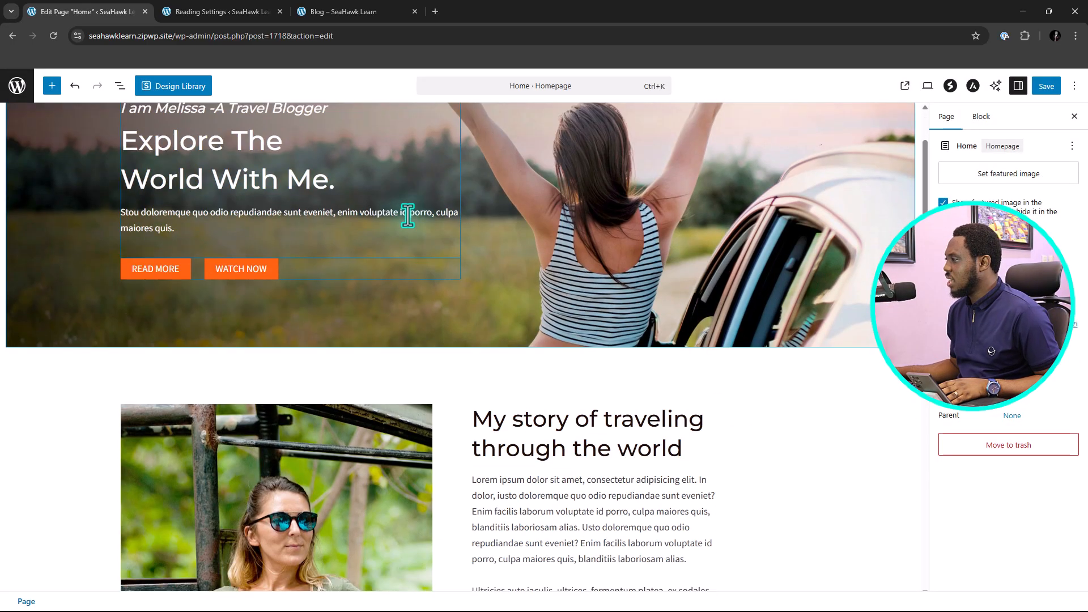
Replace the word "Me" in the hero heading "Explore The World With Me." with the site owner's name
click(232, 151)
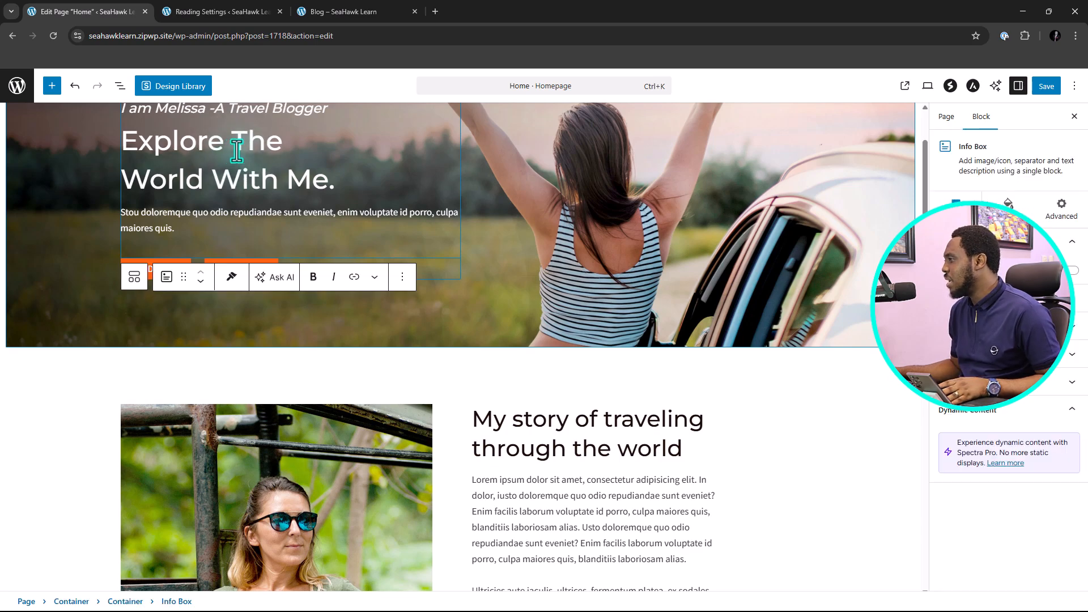
drag(336, 180, 136, 139)
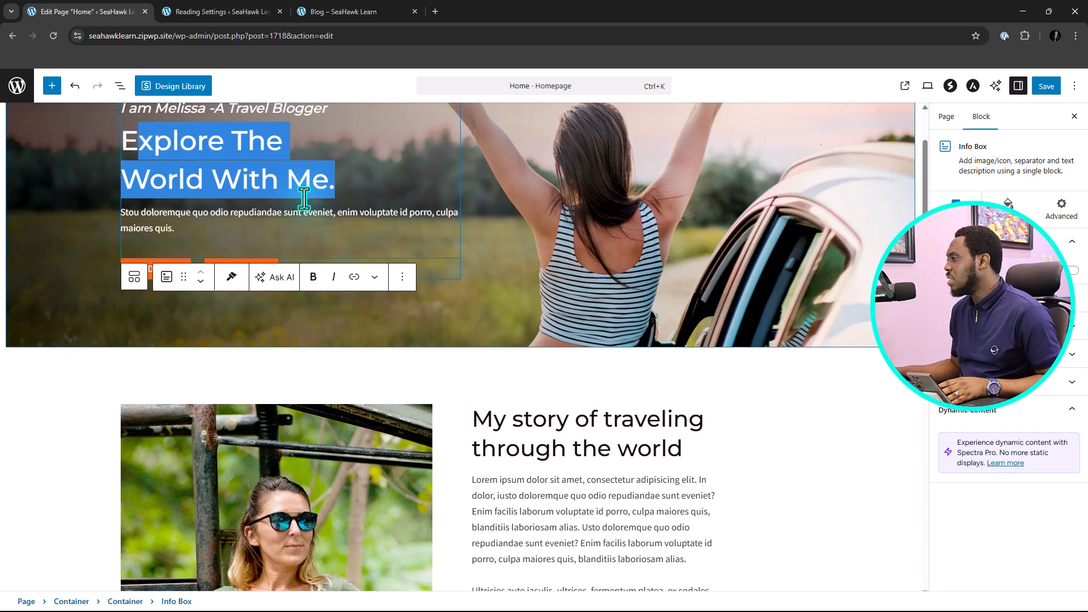
click(326, 187)
drag(334, 186, 292, 187)
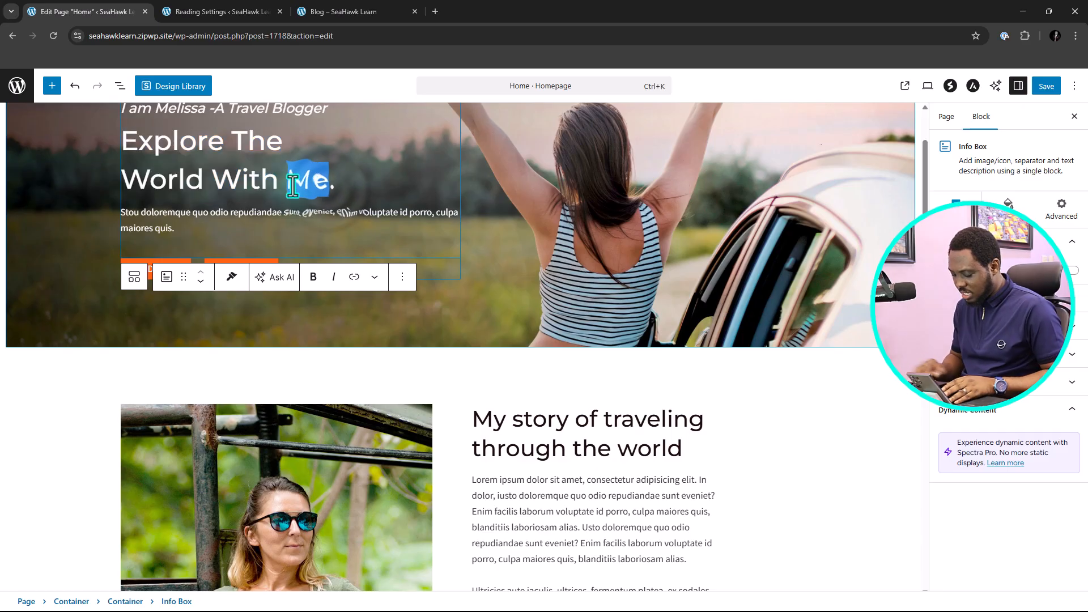
text(Daps)
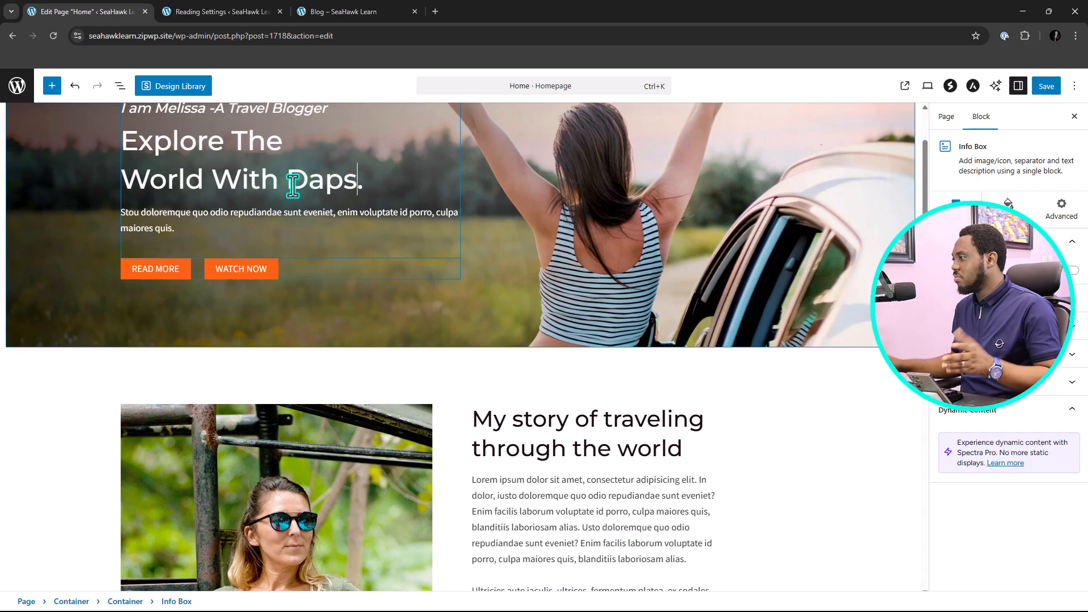
View the replacement options for the travel story image and dismiss them without choosing a new image
scroll(388, 218, up, 3)
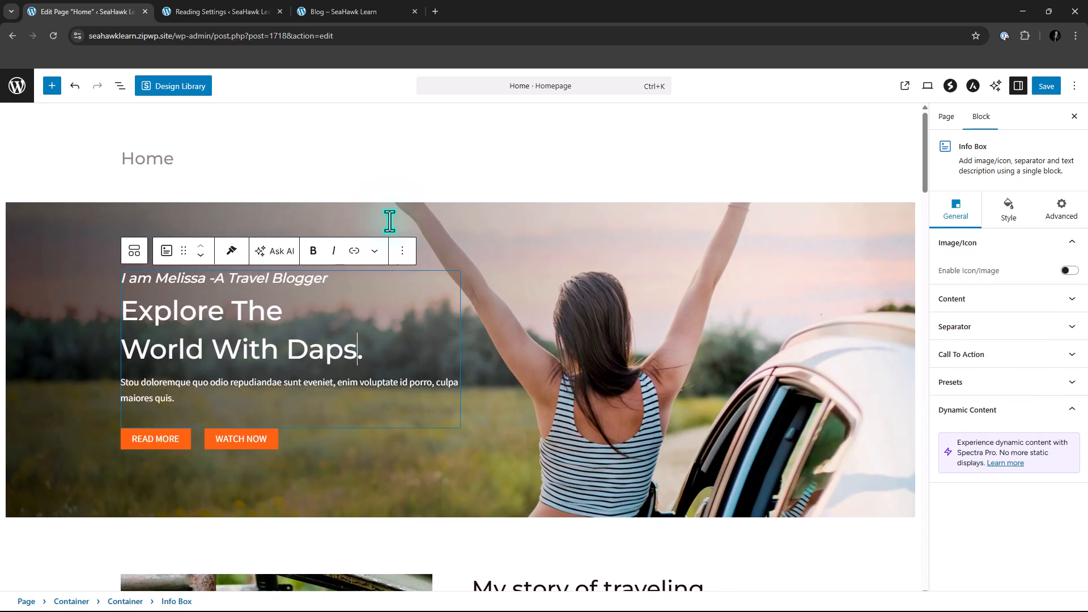
scroll(396, 243, down, 9)
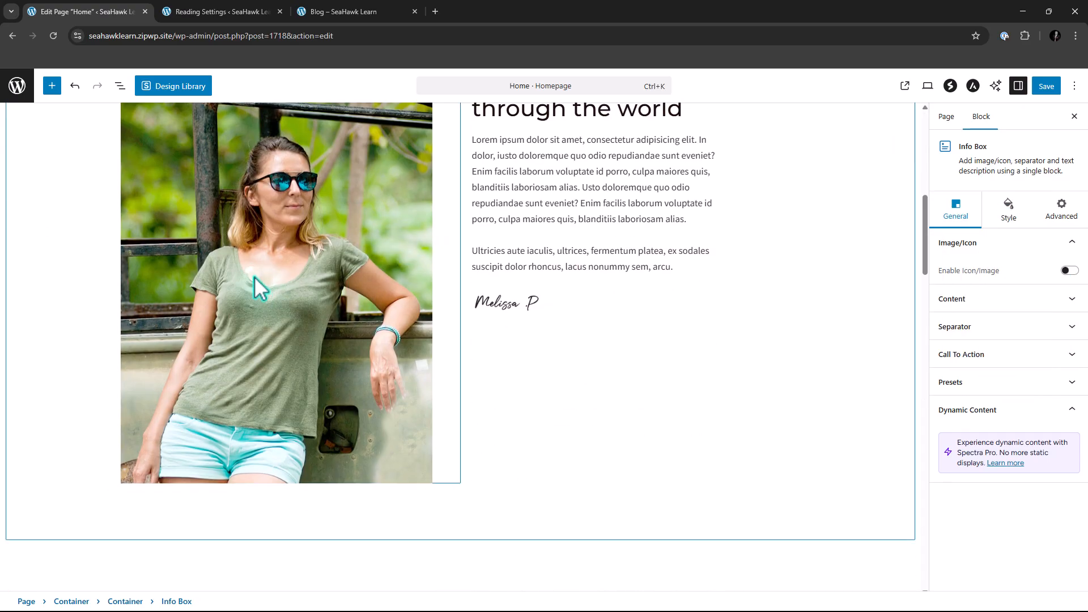
click(254, 277)
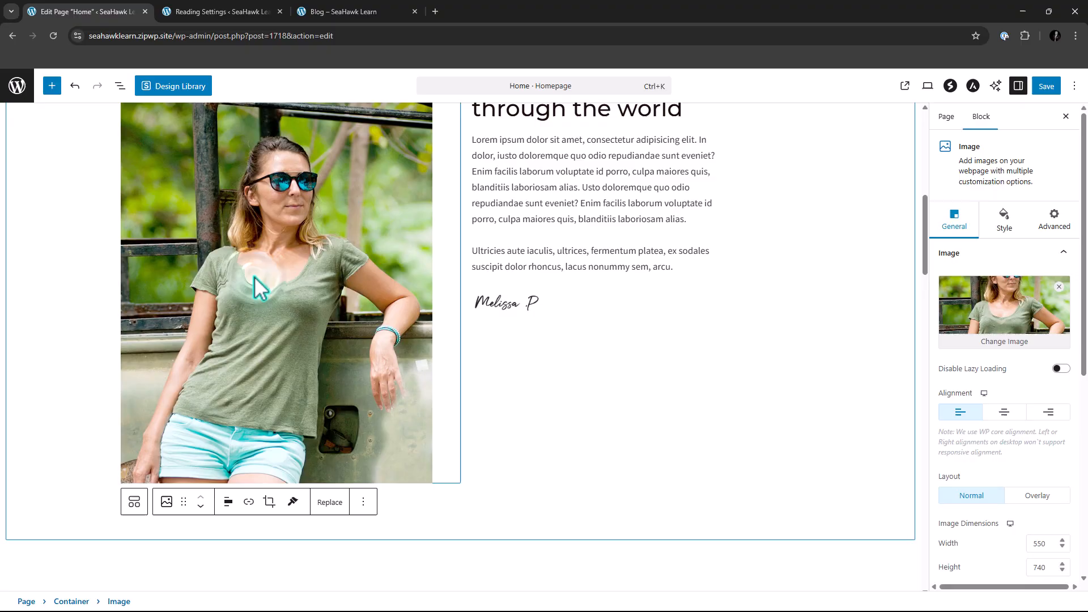
click(331, 503)
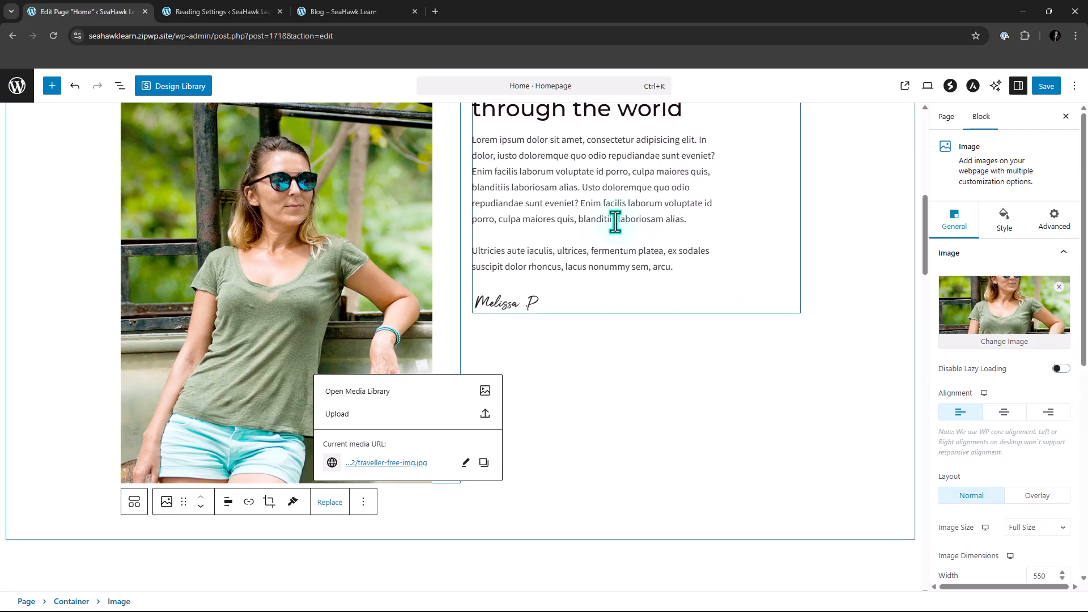
click(583, 187)
In the Recent Blog Post grid, keep the post type as Posts and set the taxonomy to Tags
scroll(582, 215, down, 8)
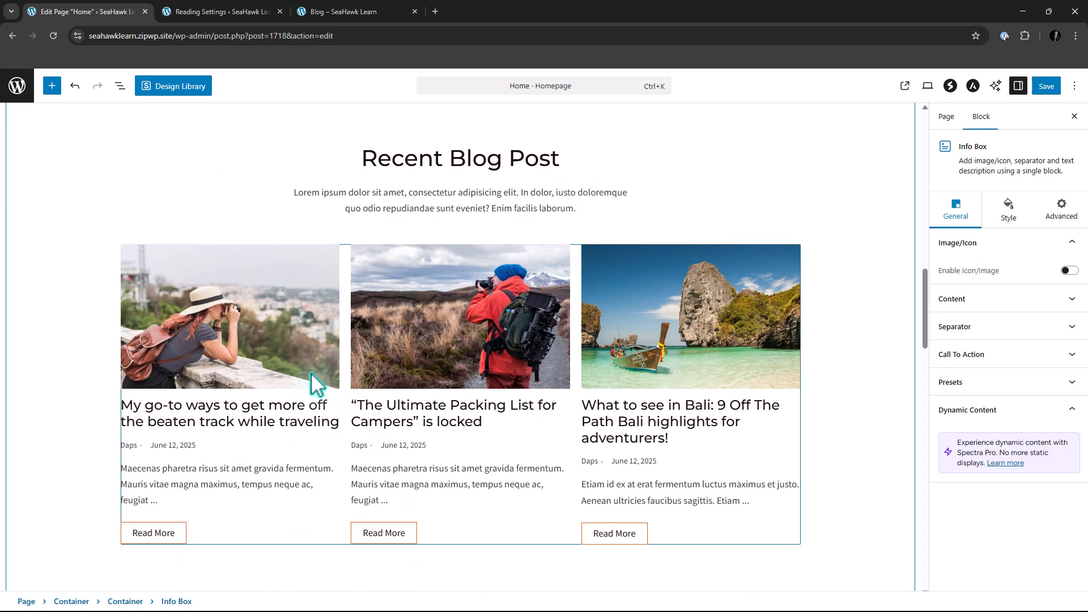
scroll(309, 374, down, 2)
click(272, 407)
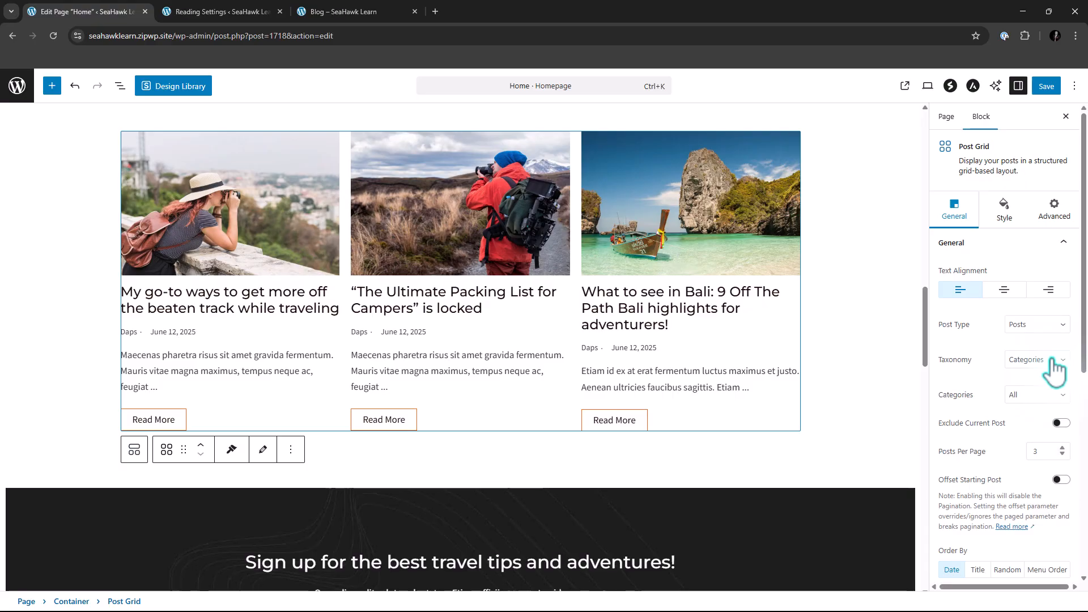
click(1031, 329)
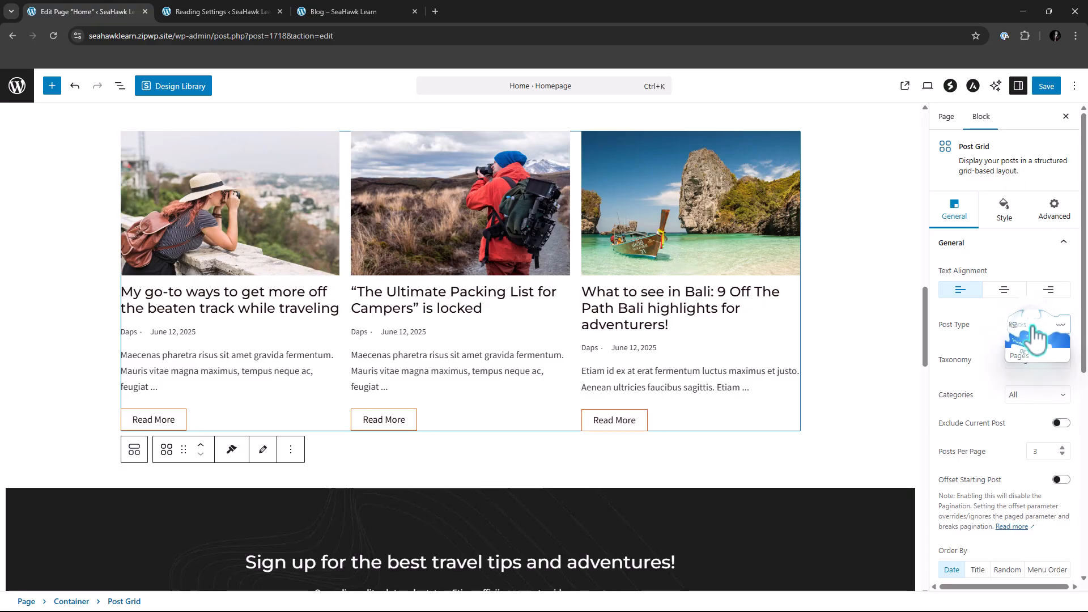
click(1033, 329)
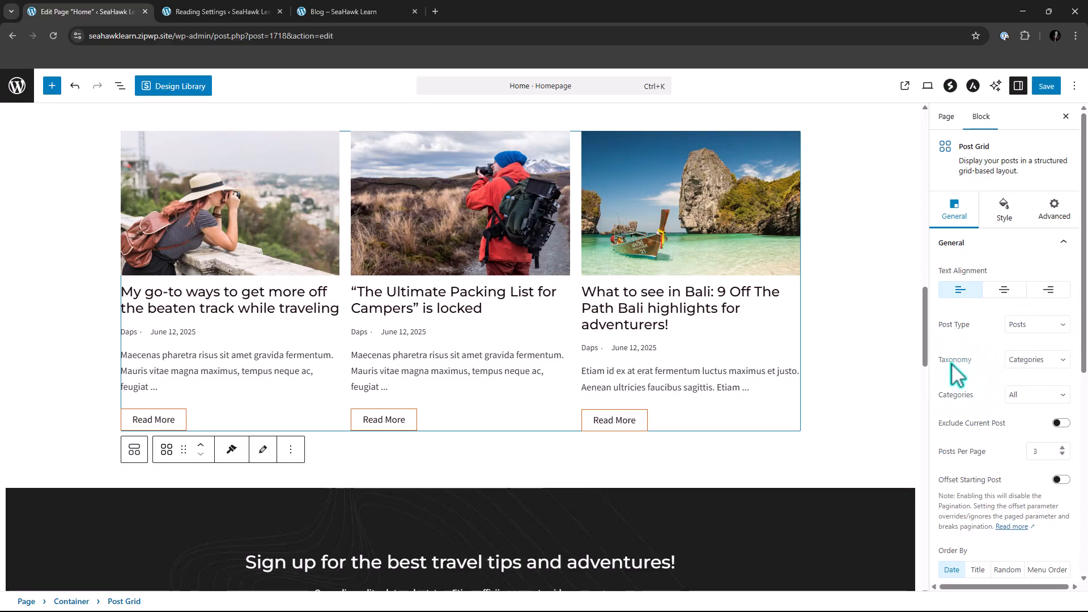
click(1015, 371)
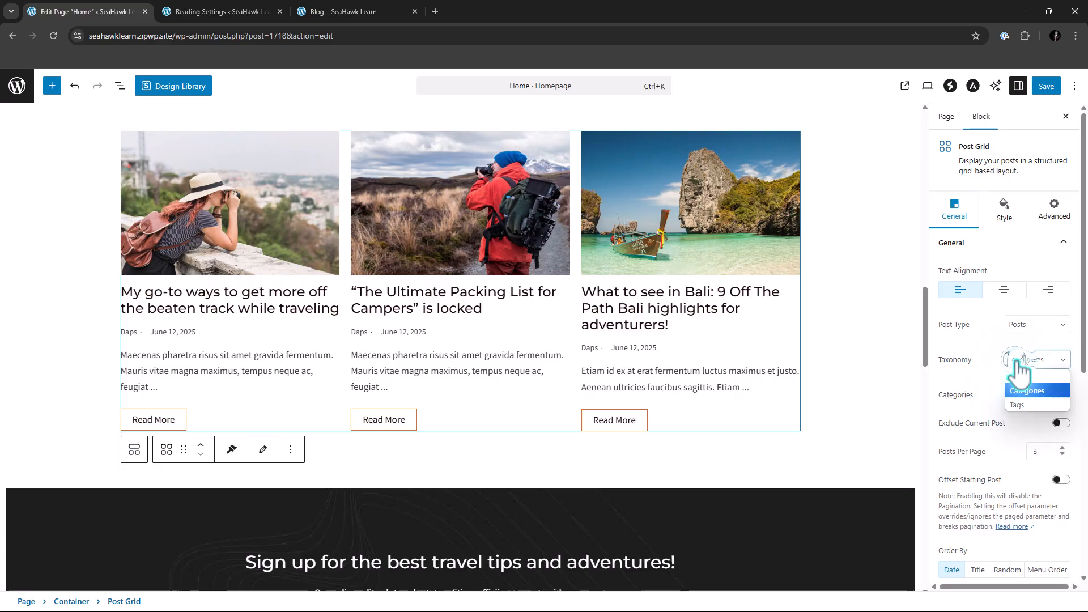
click(1022, 404)
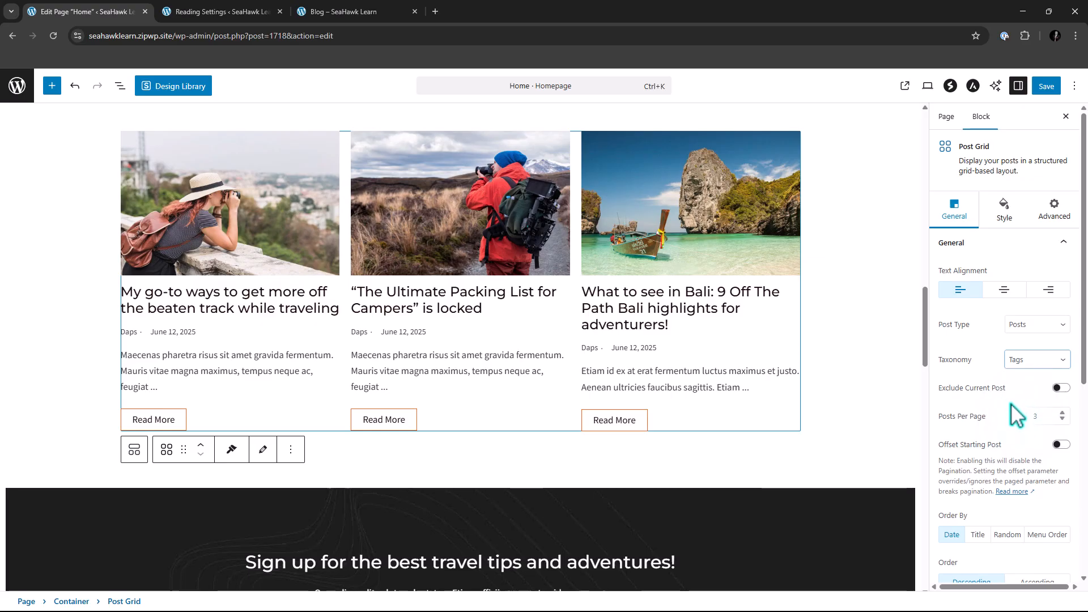
Set the post grid to 6 posts per page and review its ordering, column and image settings
click(1063, 413)
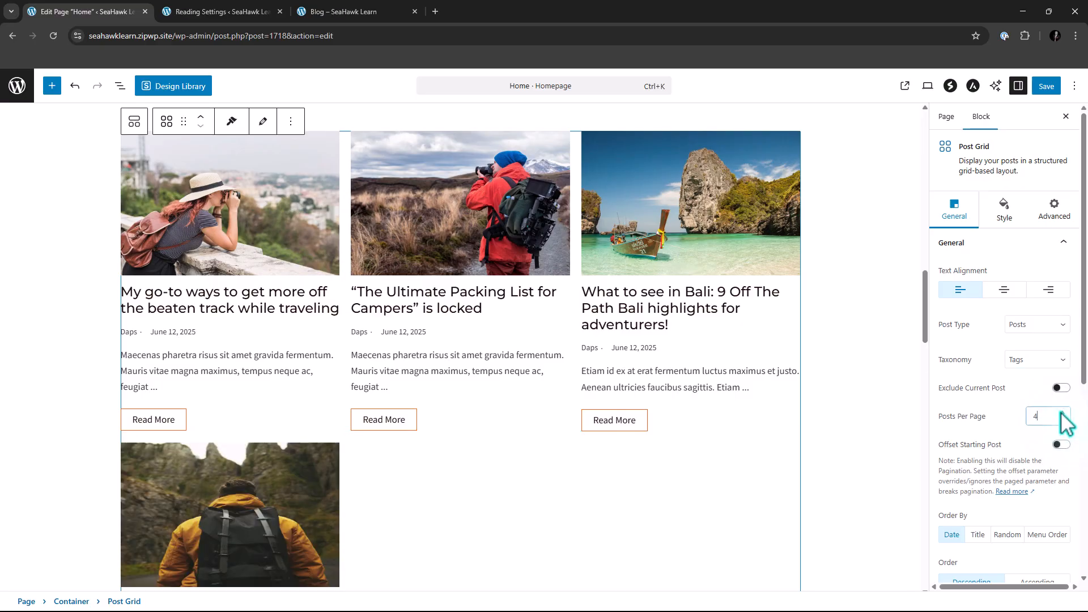
click(1062, 412)
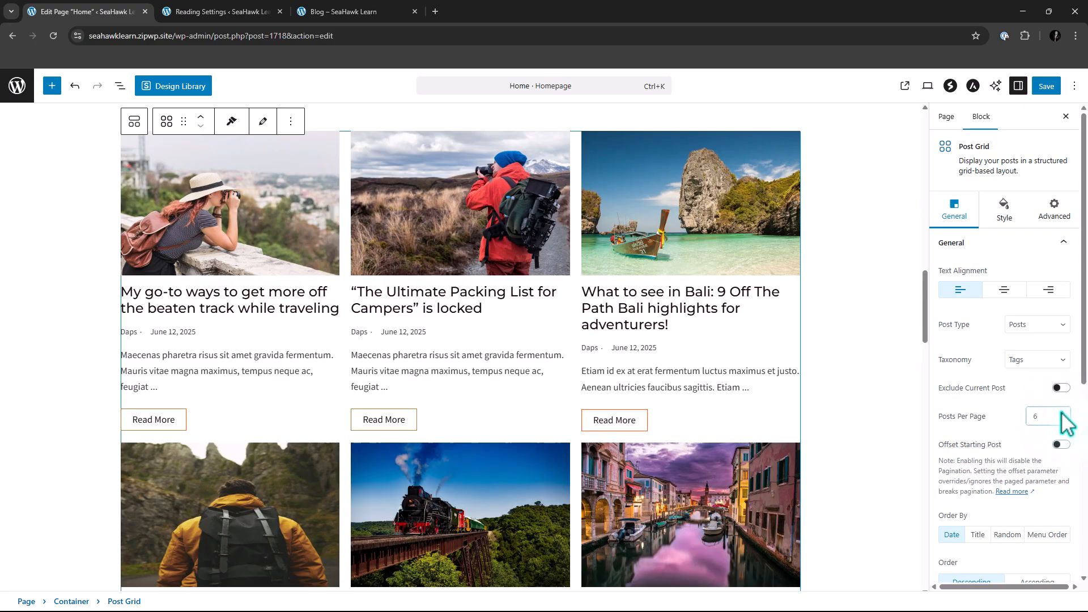
scroll(995, 412, down, 2)
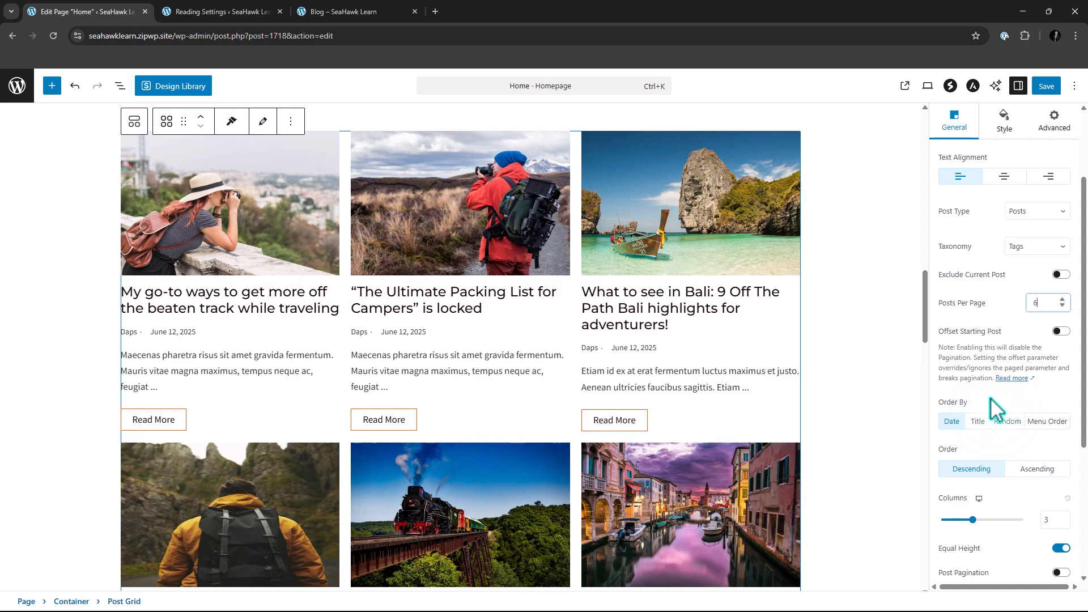
scroll(1014, 393, down, 3)
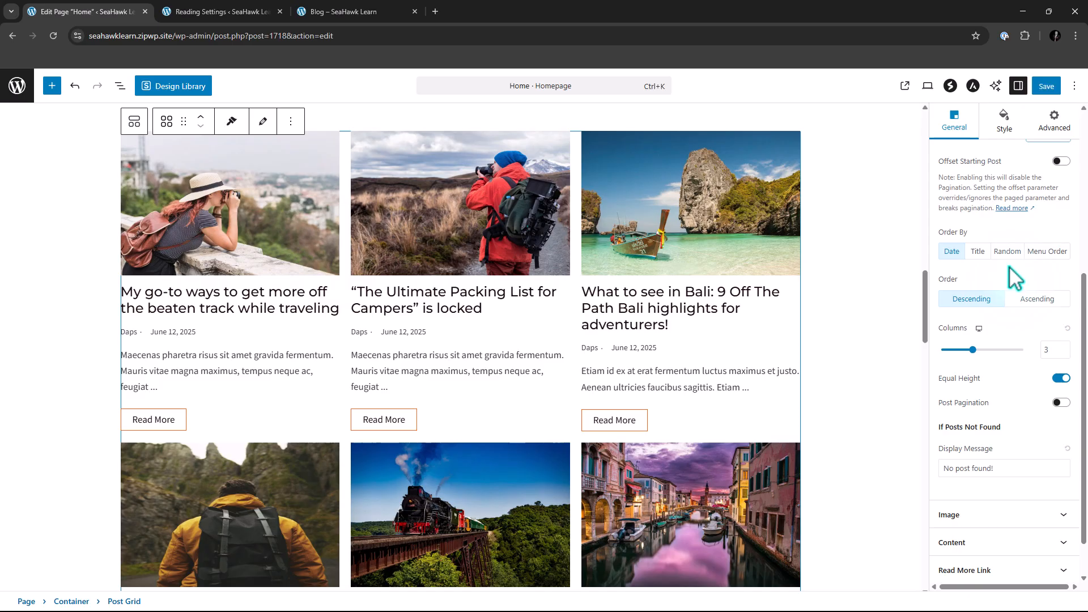
scroll(1031, 340, down, 2)
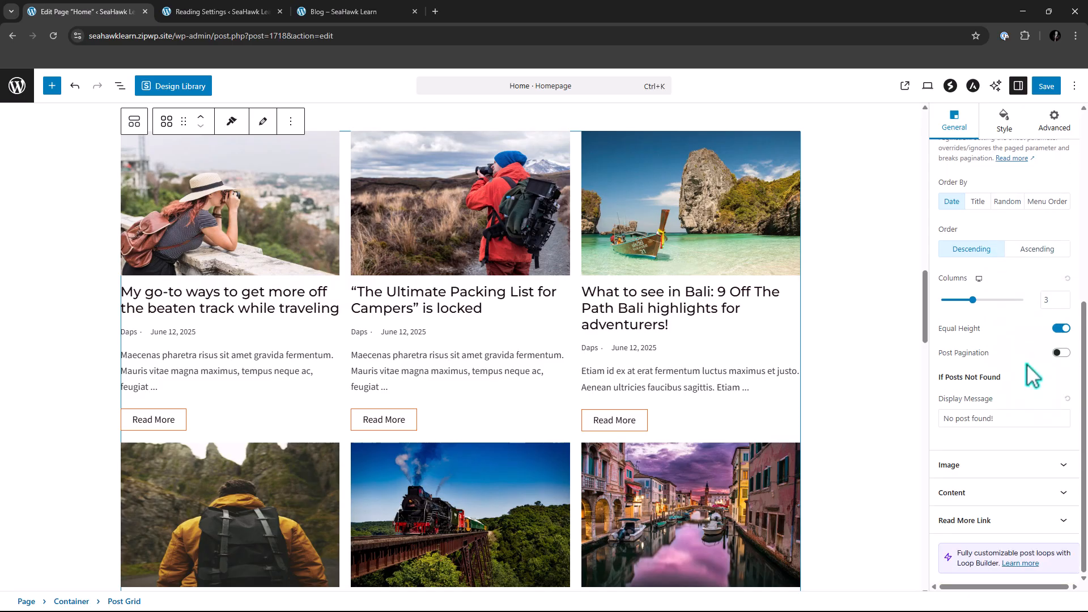
click(1013, 469)
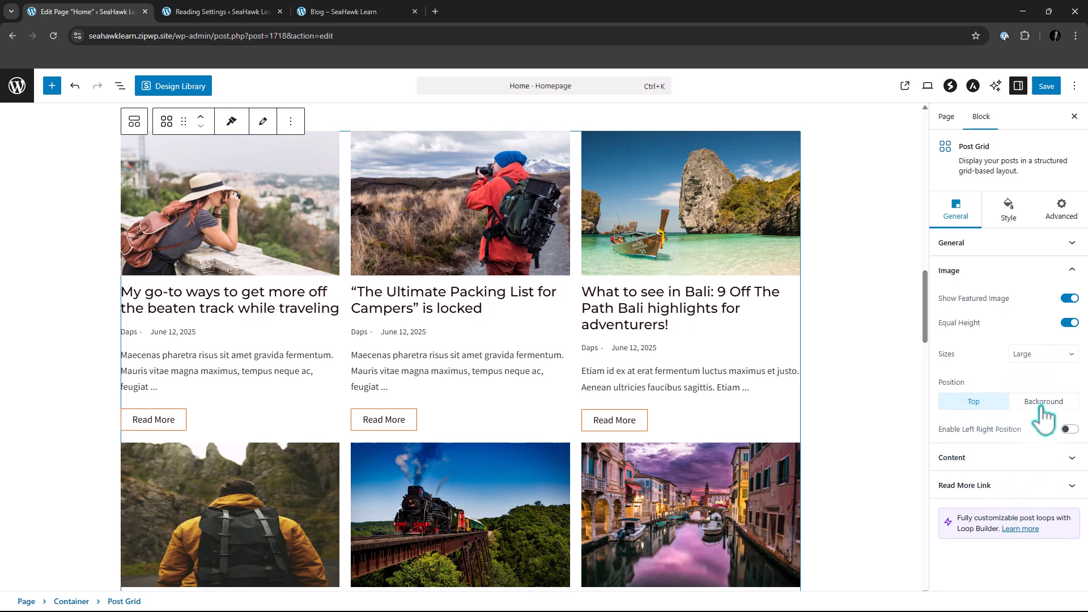
Try several presets for the post grid's Read More link and apply the filled rectangular button style
click(1007, 496)
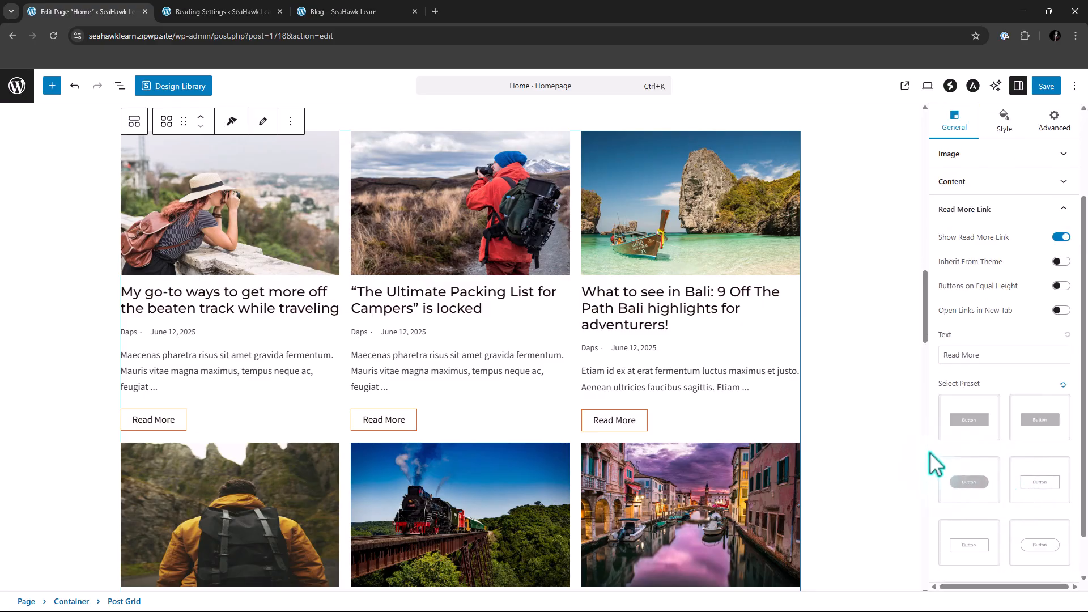
click(960, 422)
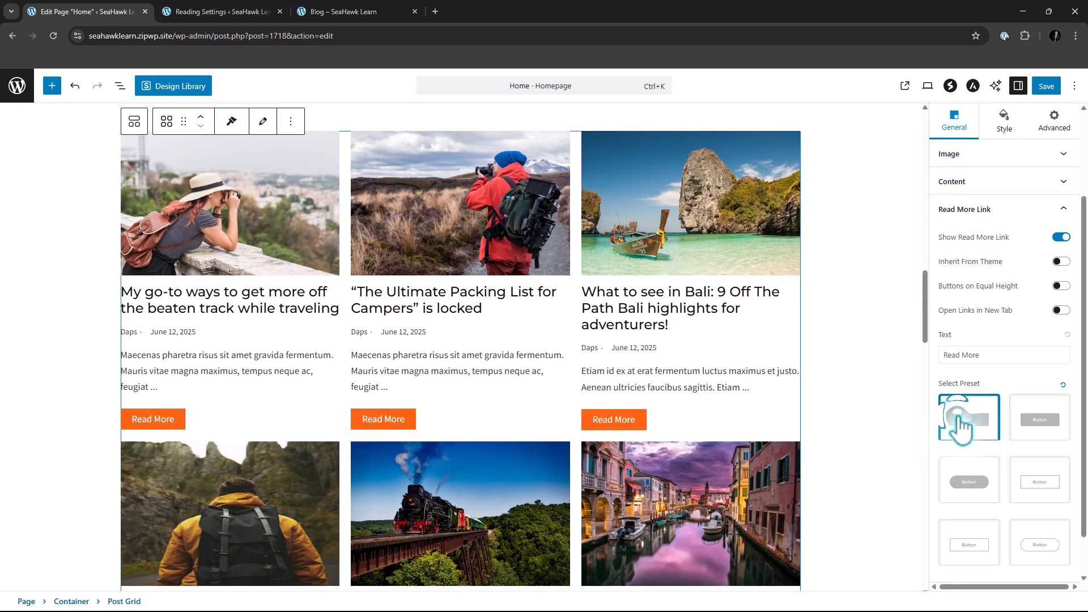
click(973, 489)
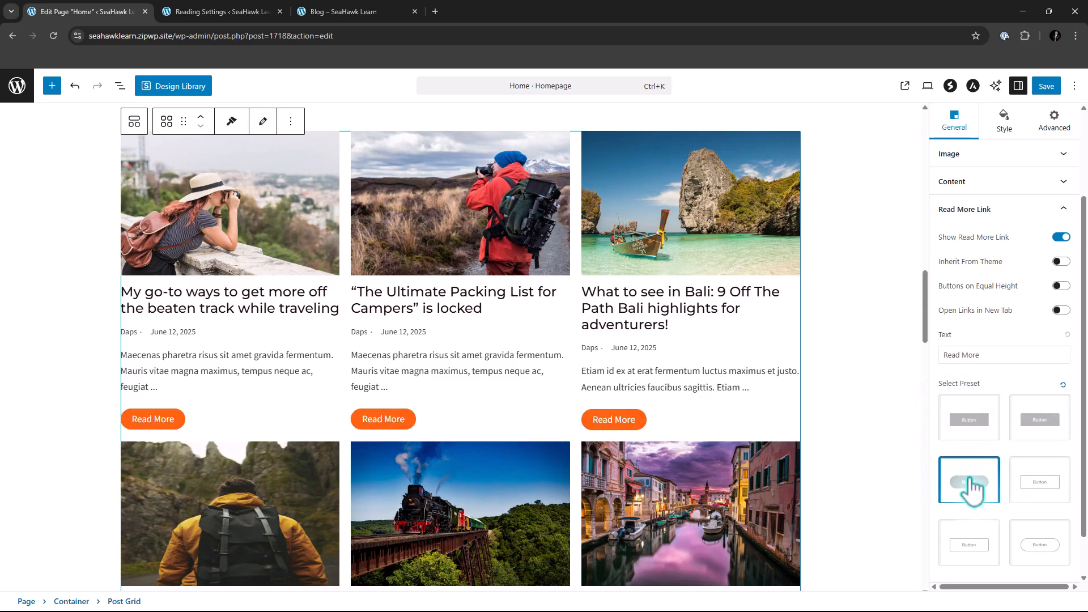
click(1034, 550)
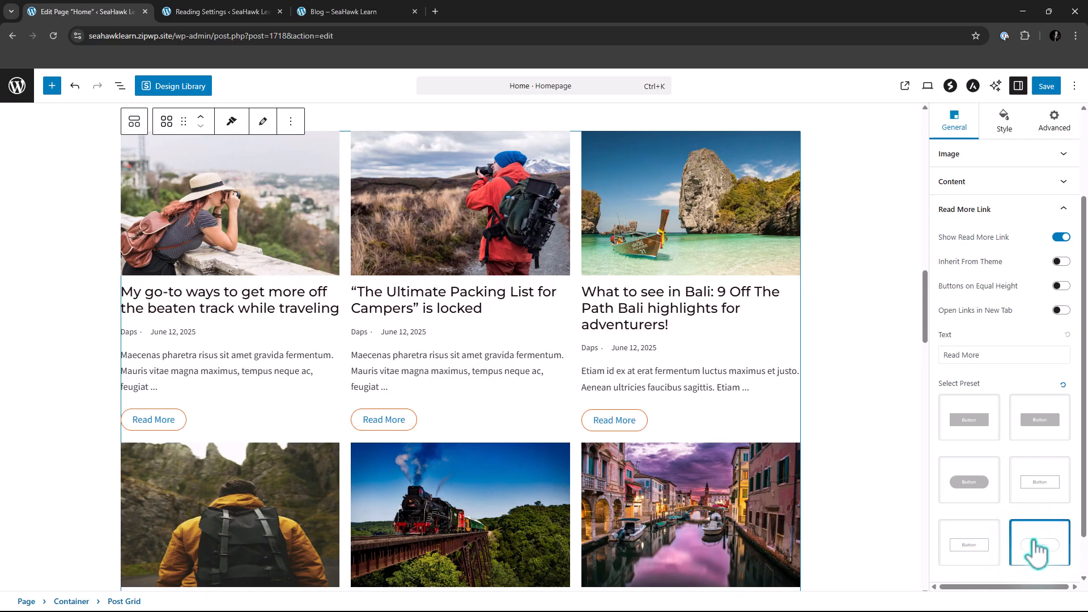
click(975, 560)
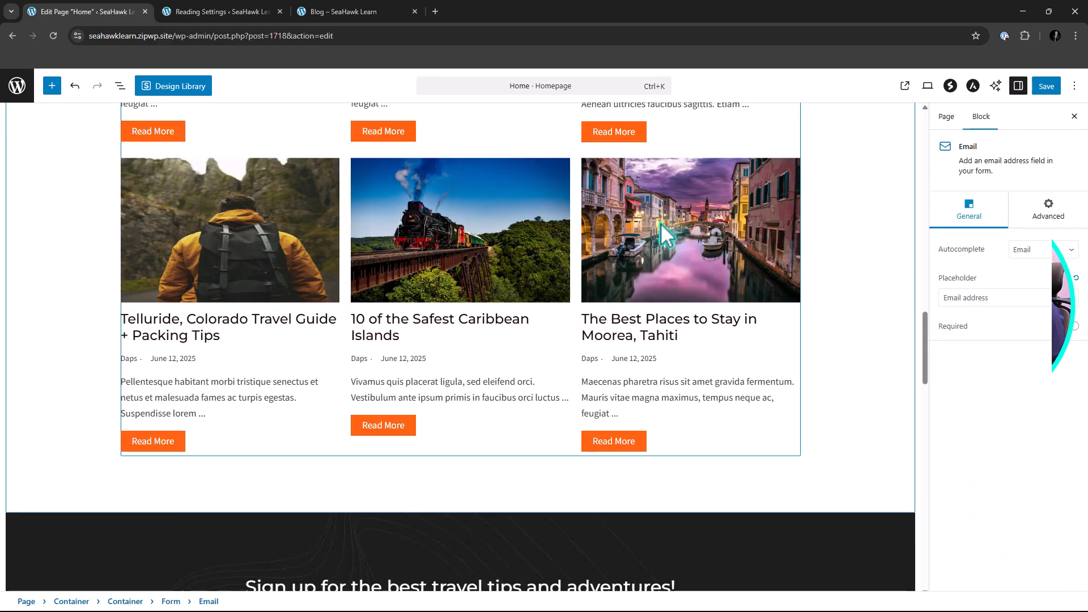
Review the updated blog post section and save the Home page
scroll(660, 223, up, 8)
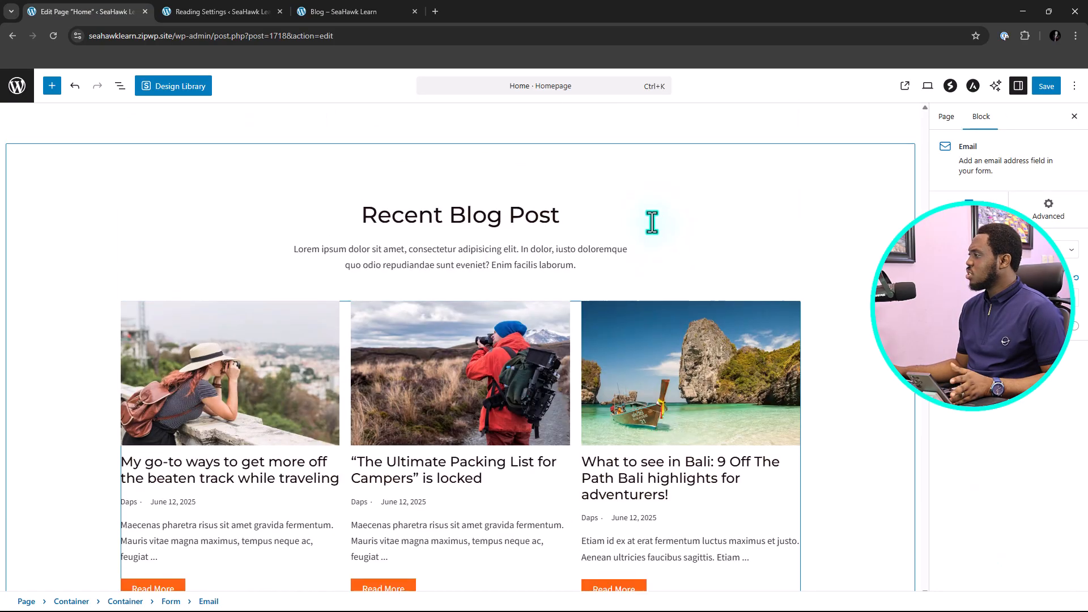
scroll(655, 220, up, 4)
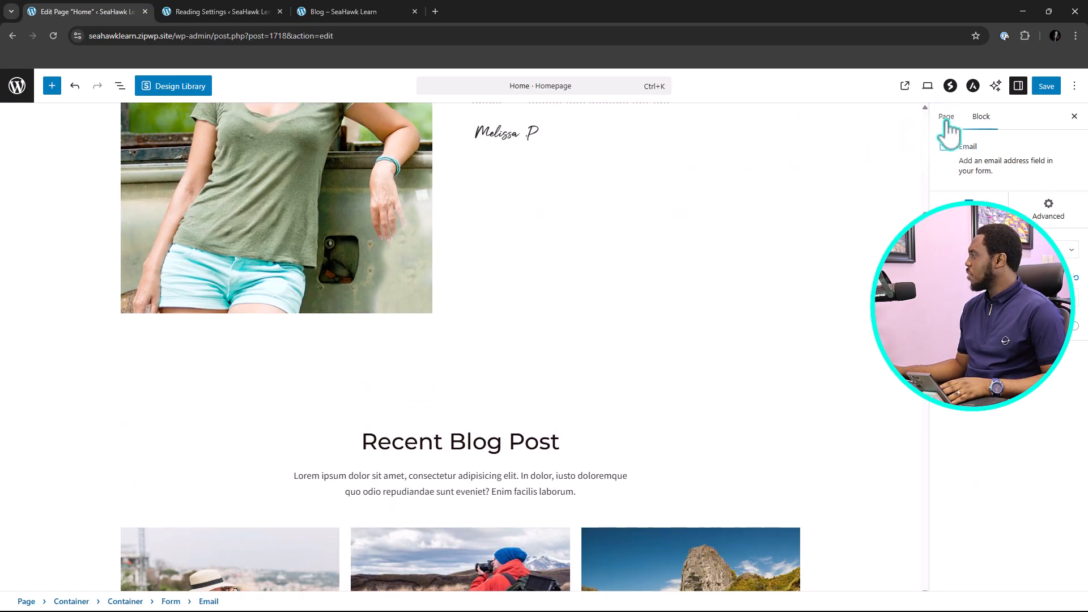
click(1047, 86)
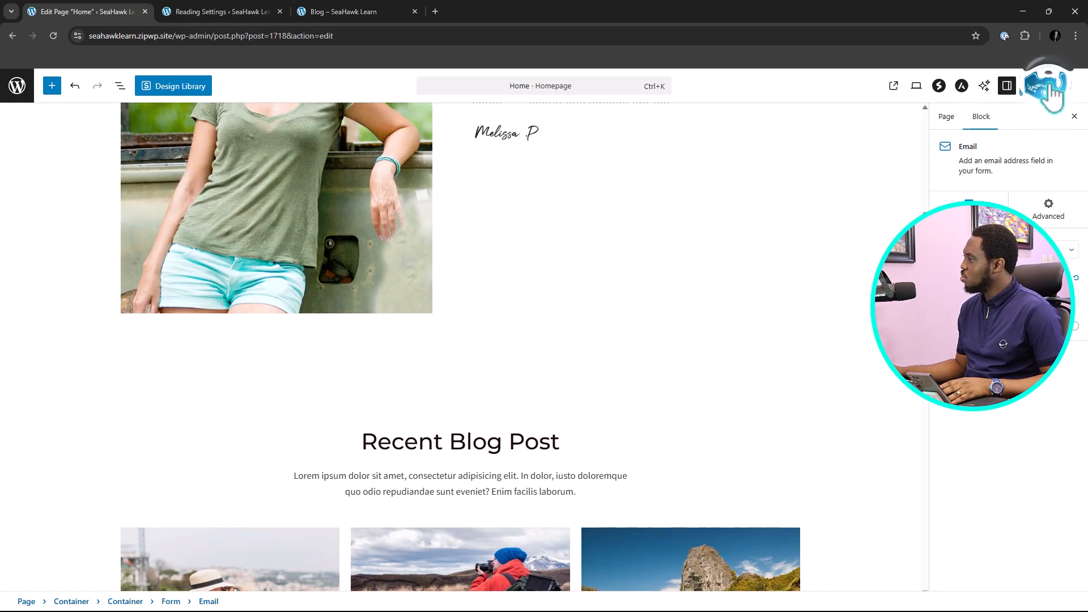
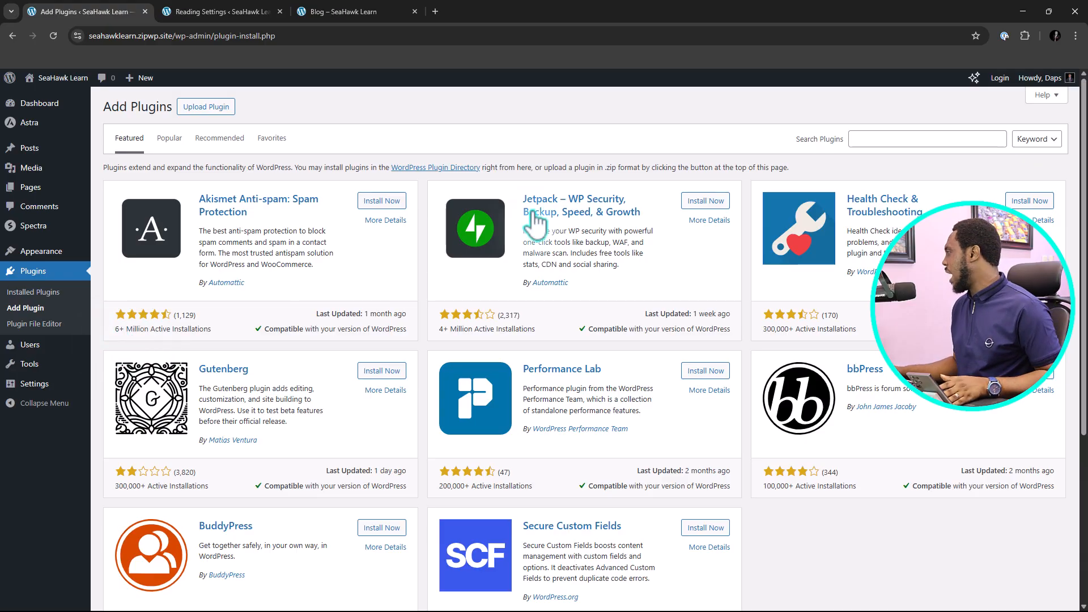
Search the plugin directory for "yoast" and install the Yoast SEO plugin
click(869, 139)
text(yoast)
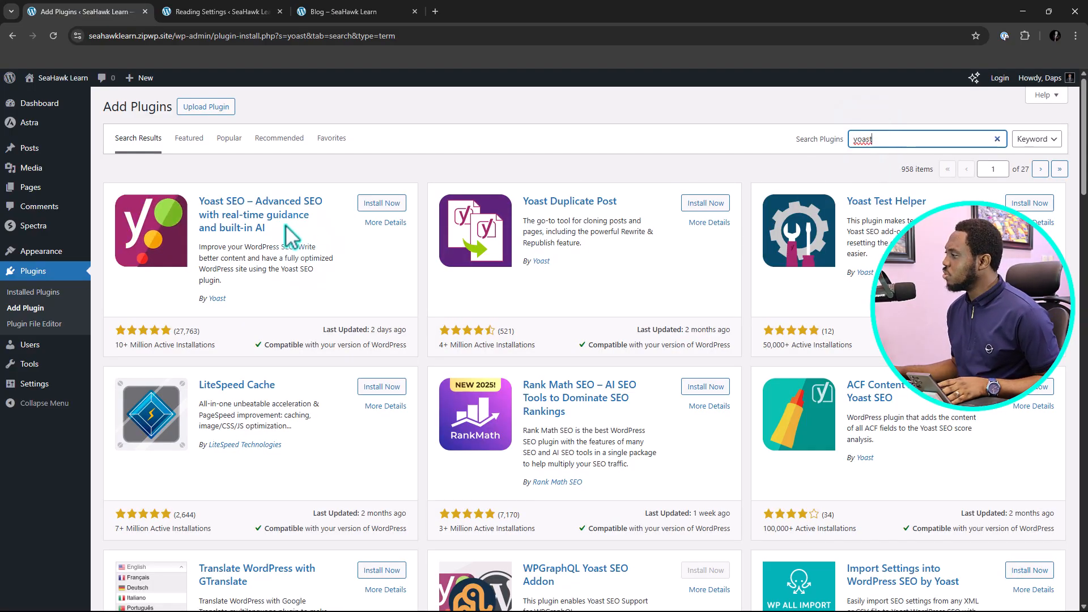
click(383, 203)
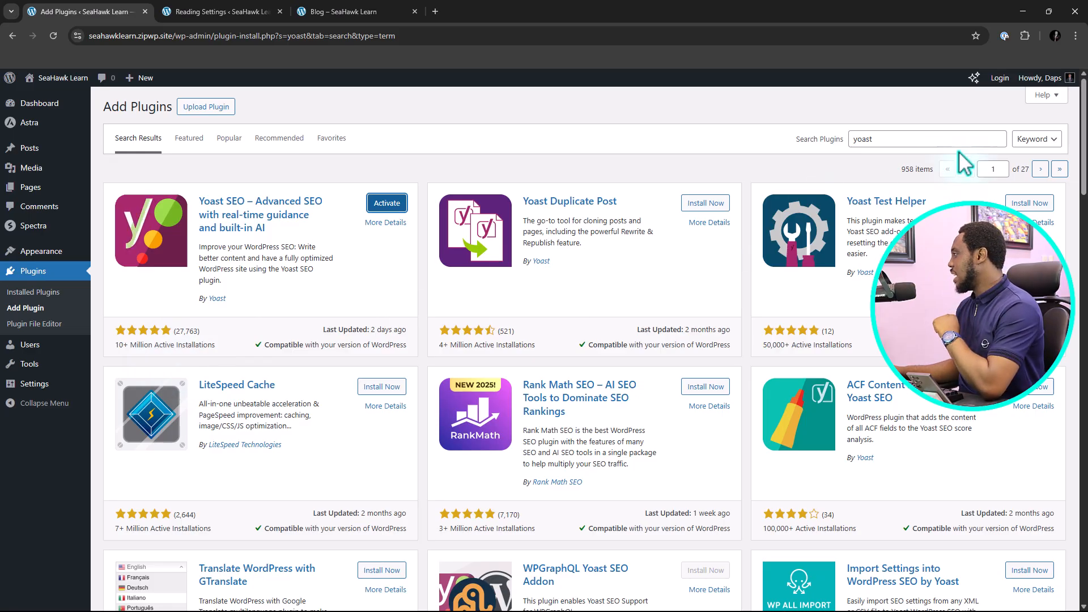
Search the plugin directory for "wp optimize" and install the WP-Optimize plugin
triple_click(900, 140)
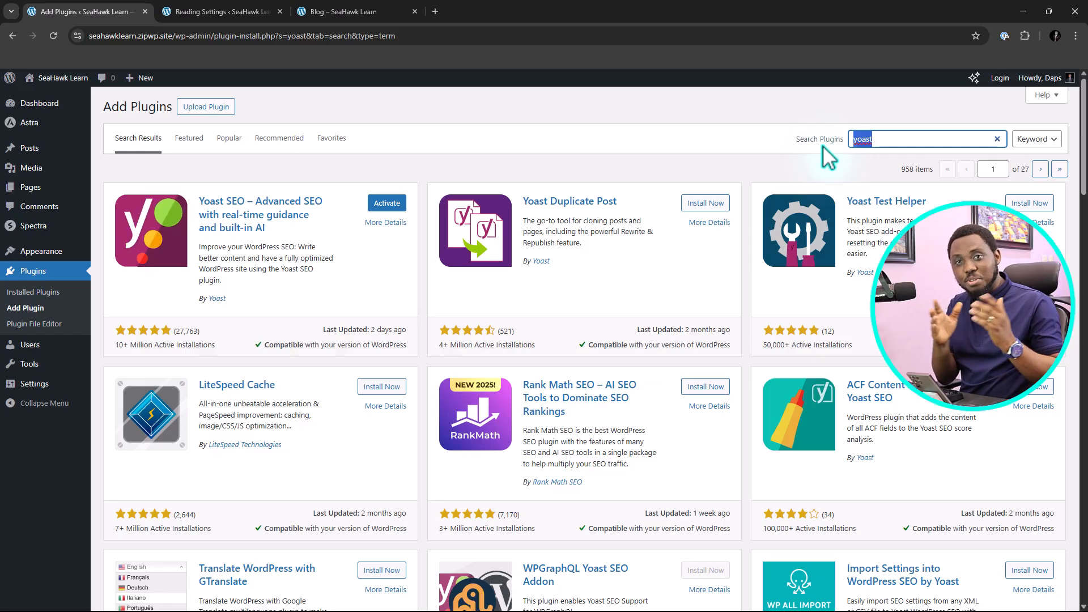
text(wp optimize)
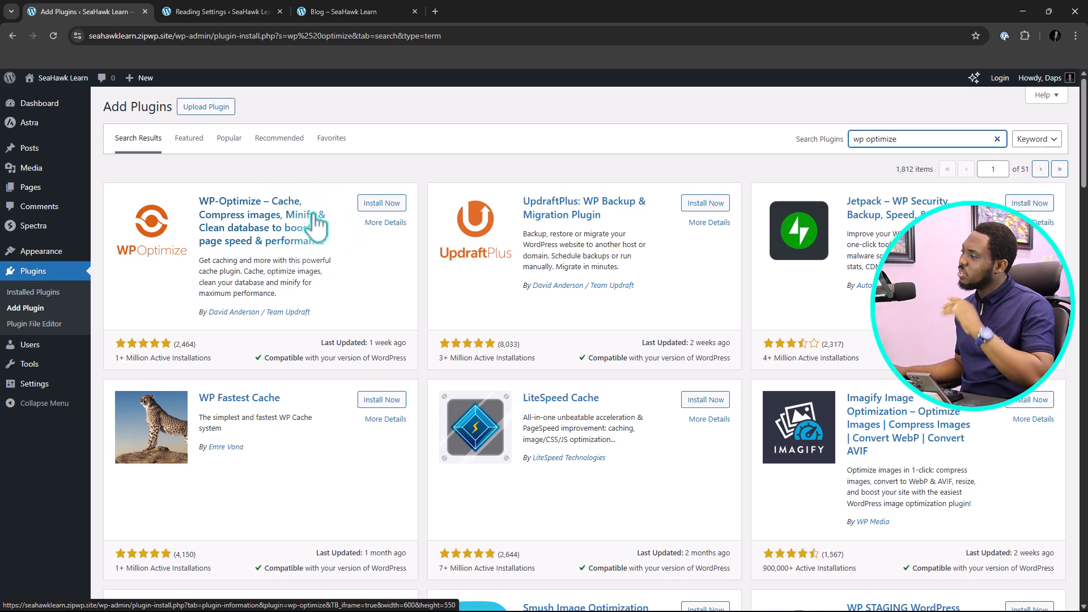
click(378, 203)
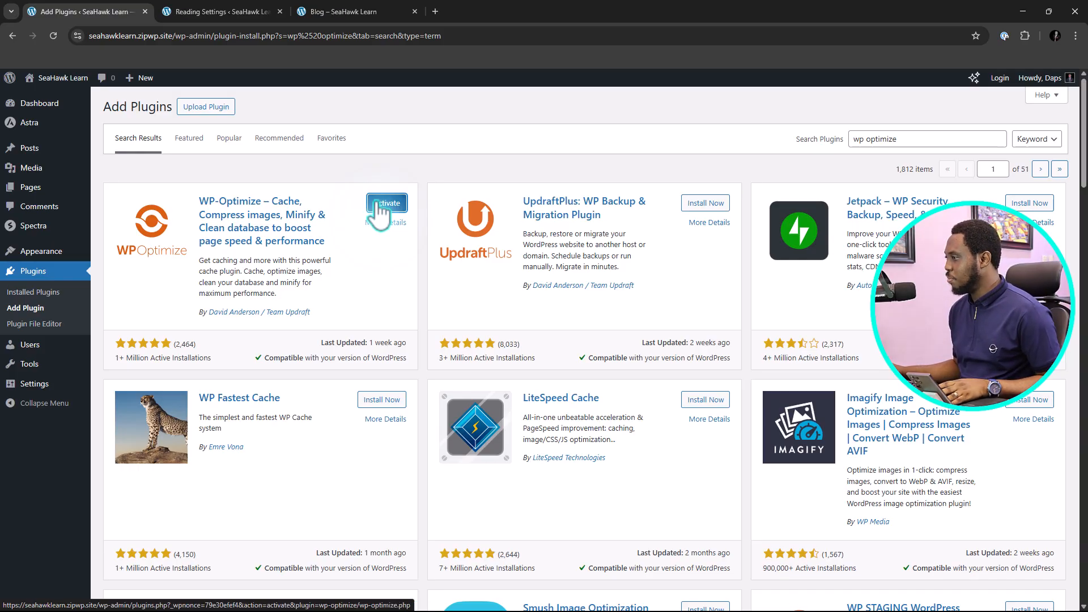
click(377, 204)
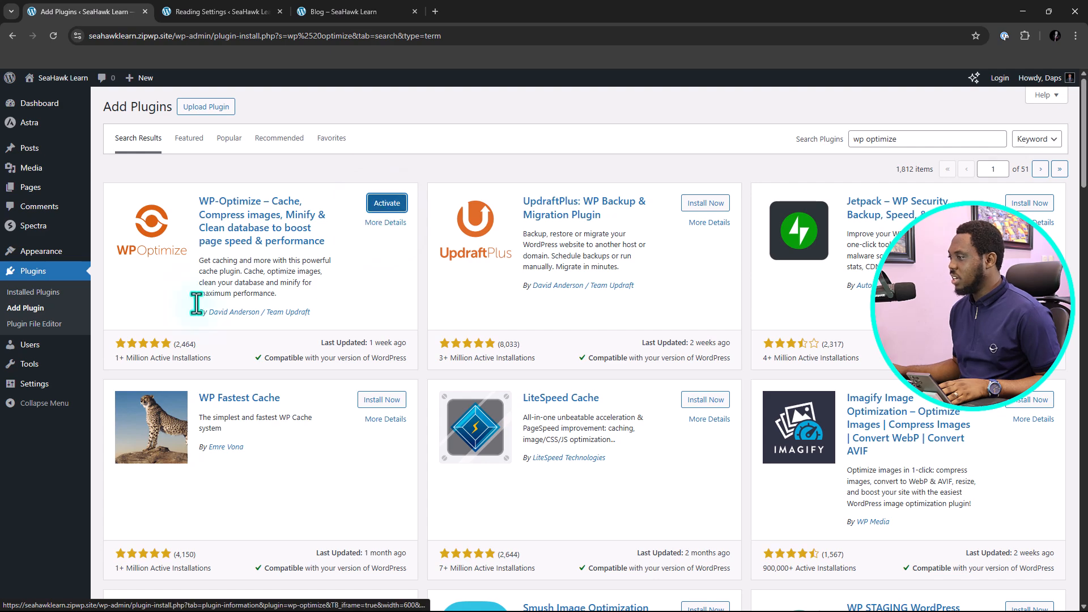
Bulk-activate the WP-Optimize and Yoast SEO plugins from the list of installed plugins
click(45, 292)
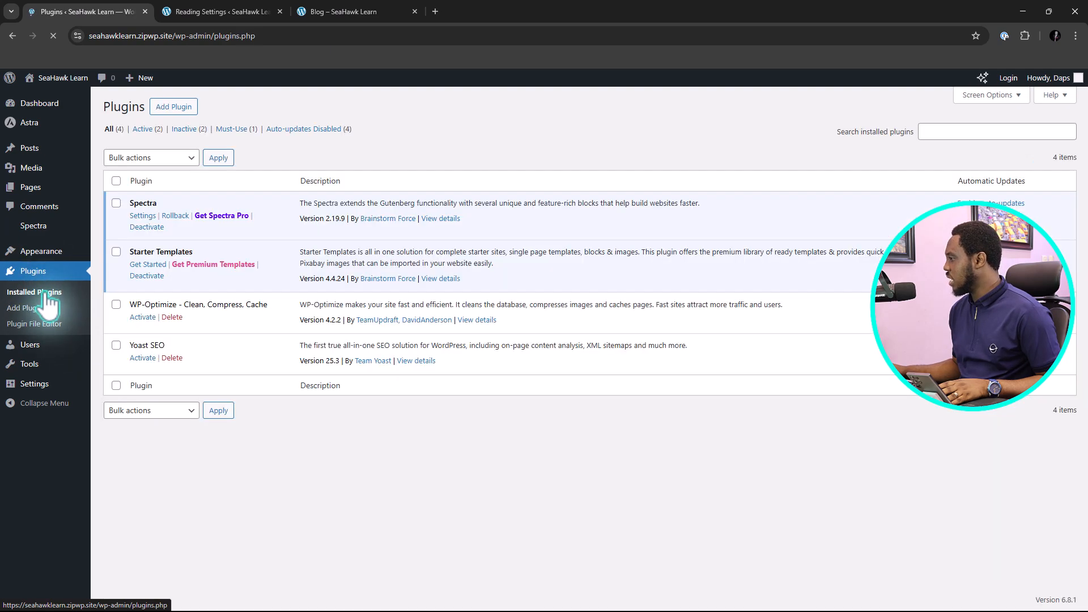
click(116, 305)
click(116, 345)
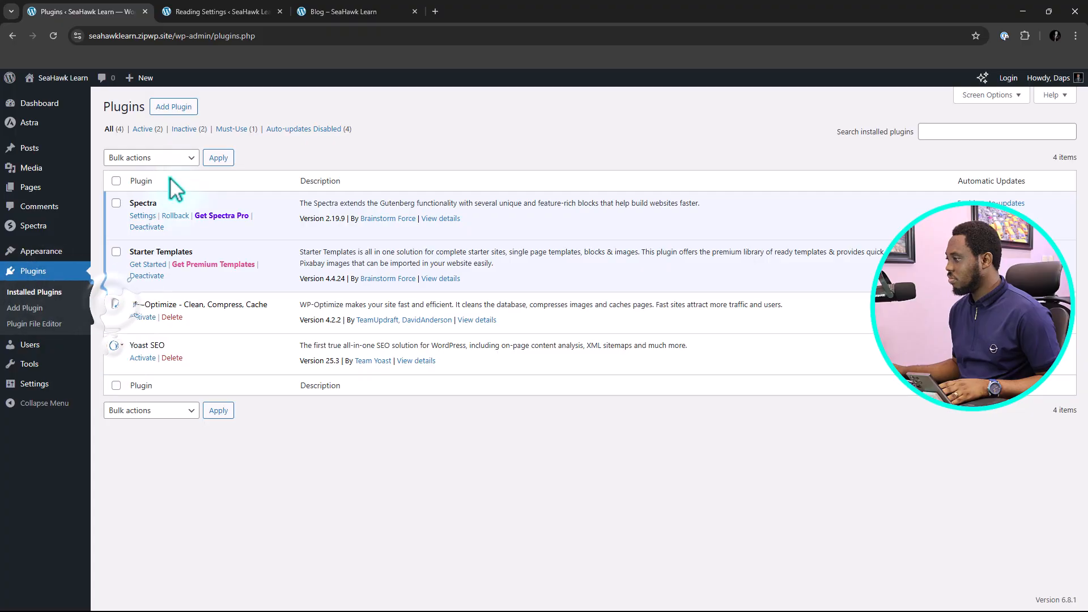
click(151, 157)
click(151, 176)
click(219, 158)
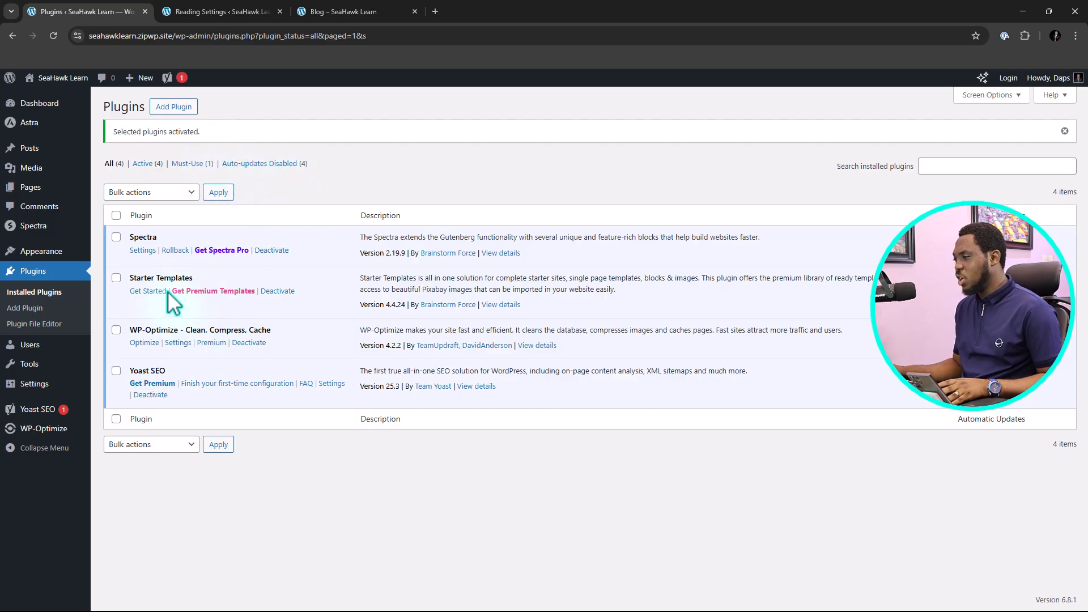
Start Yoast SEO's first-time configuration, run the SEO data optimization and continue to the site representation stage
mouse_move(31, 422)
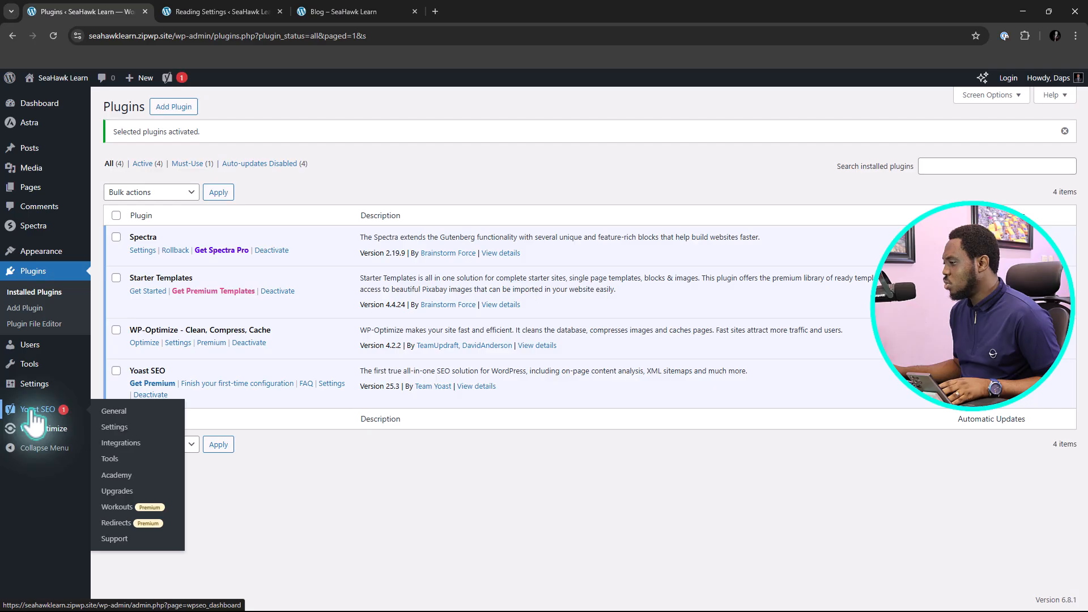
click(115, 414)
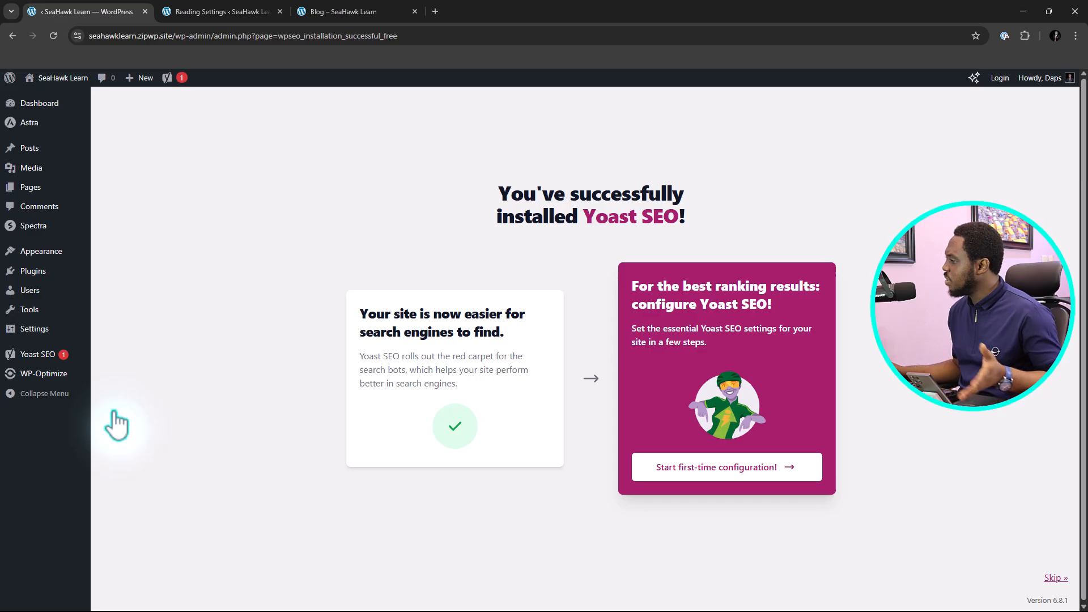
click(730, 476)
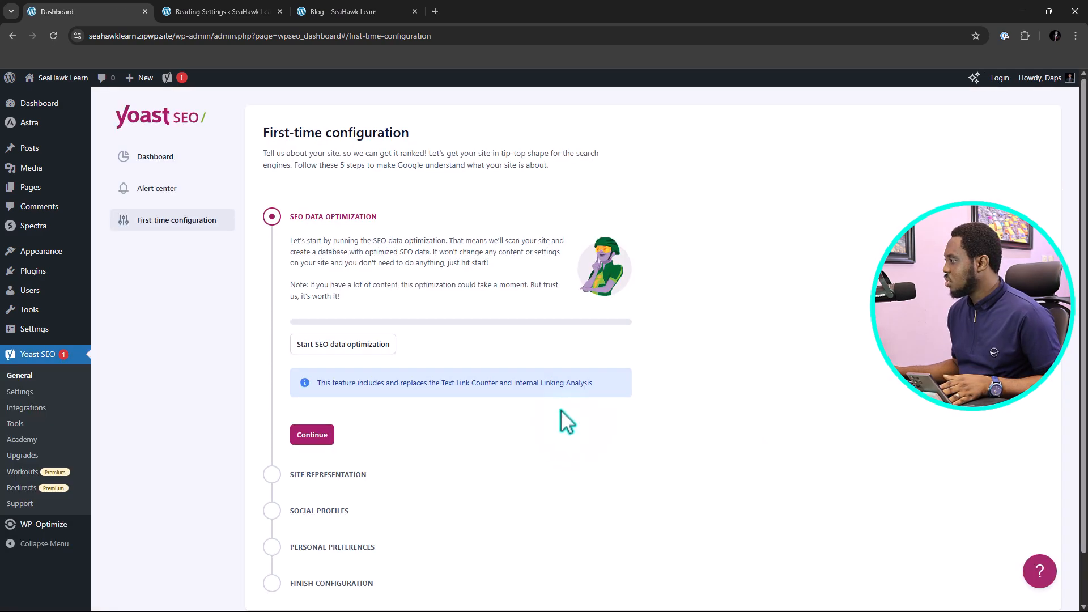
scroll(433, 235, down, 1)
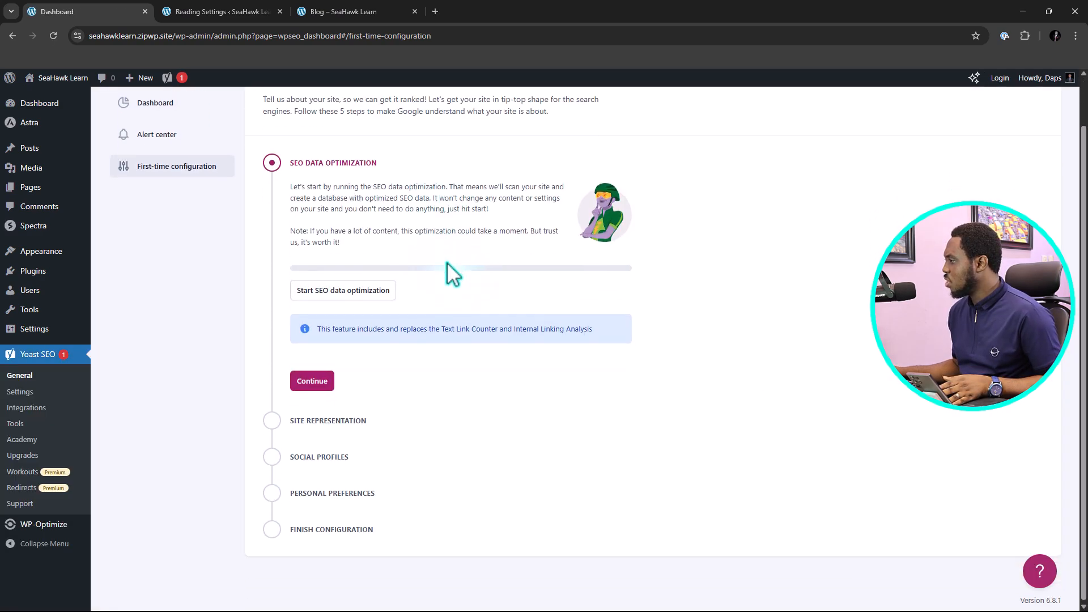
click(352, 291)
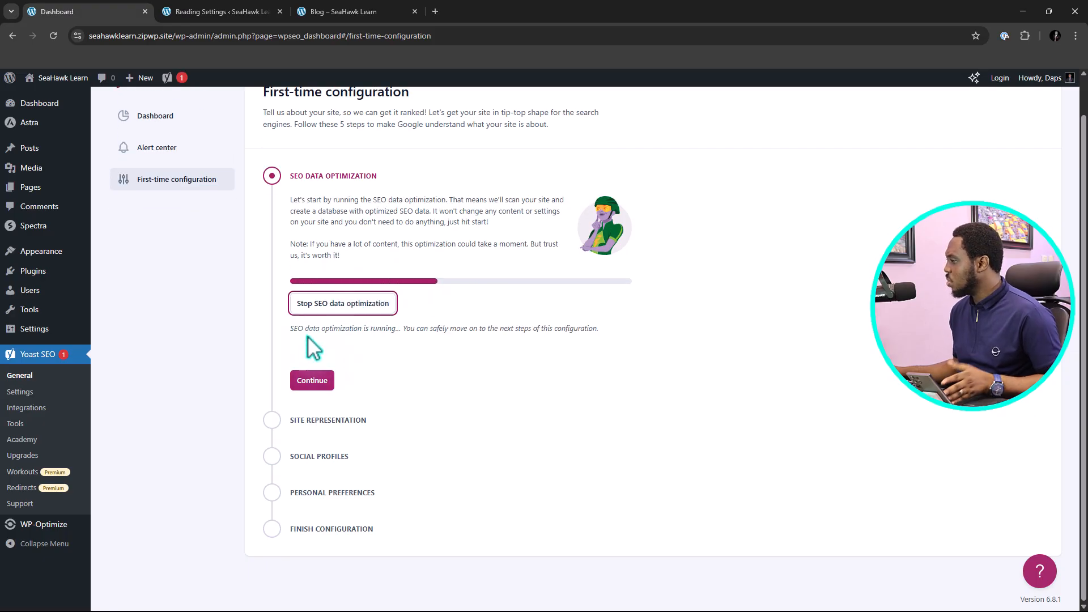
click(307, 381)
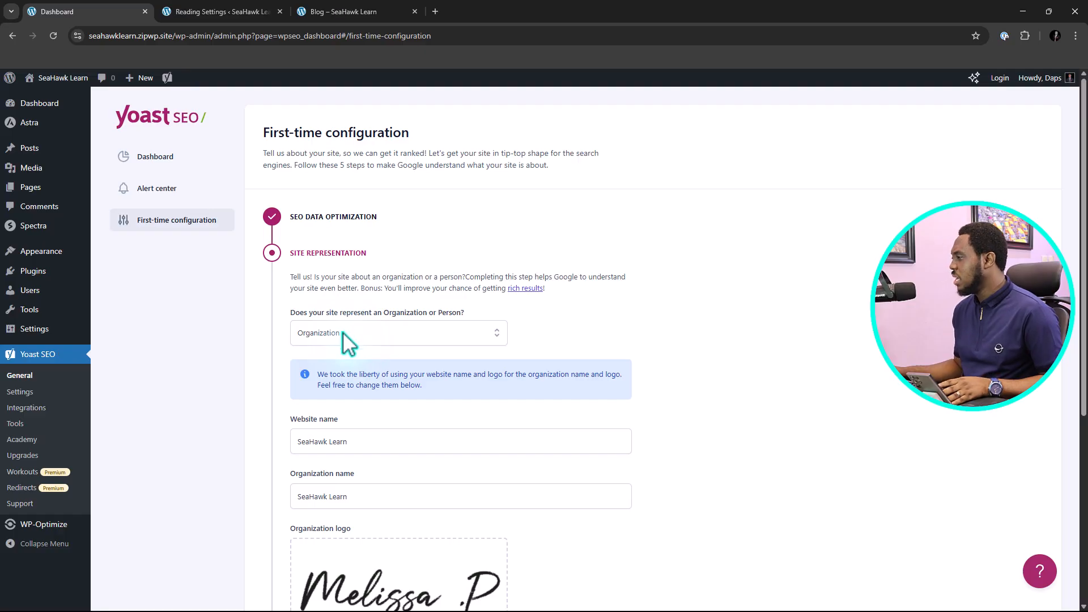
Try Person as the site representation, switch back to Organization and review the website name, organization name and logo
click(365, 334)
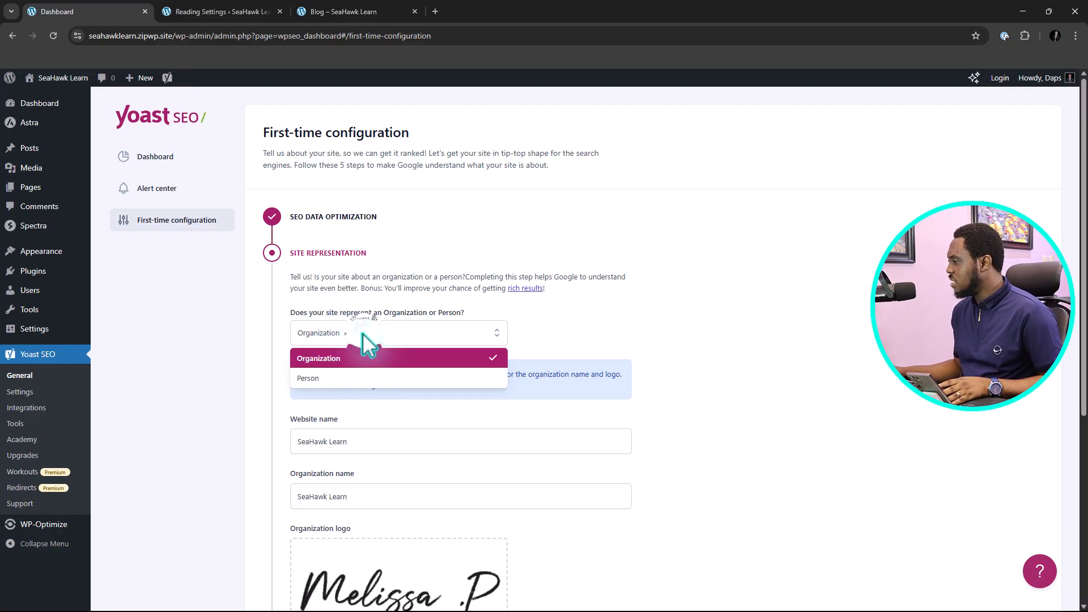
click(336, 378)
scroll(371, 359, down, 2)
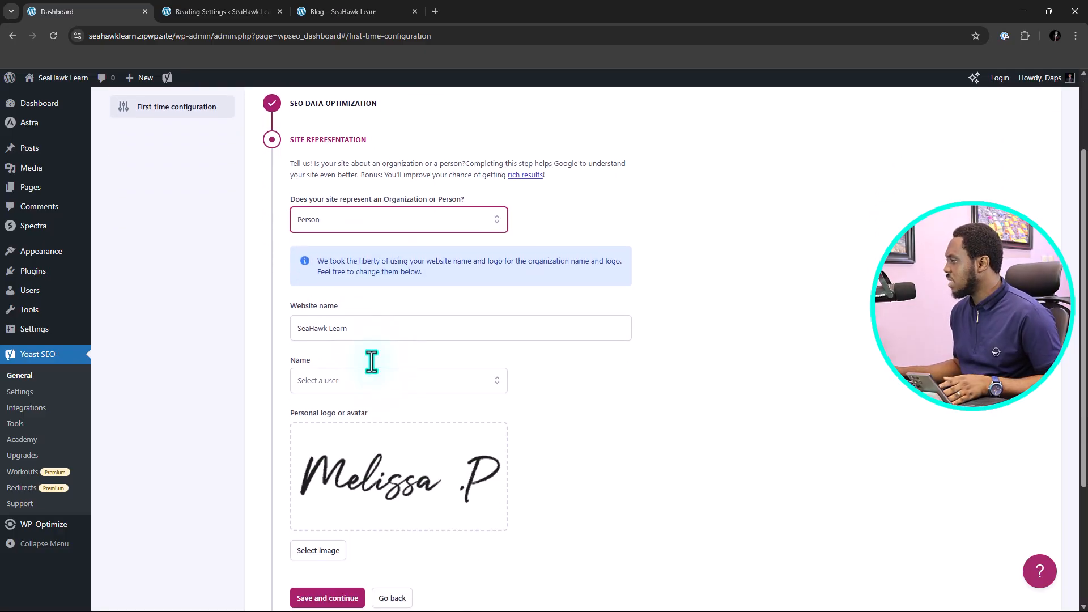
click(313, 220)
click(321, 247)
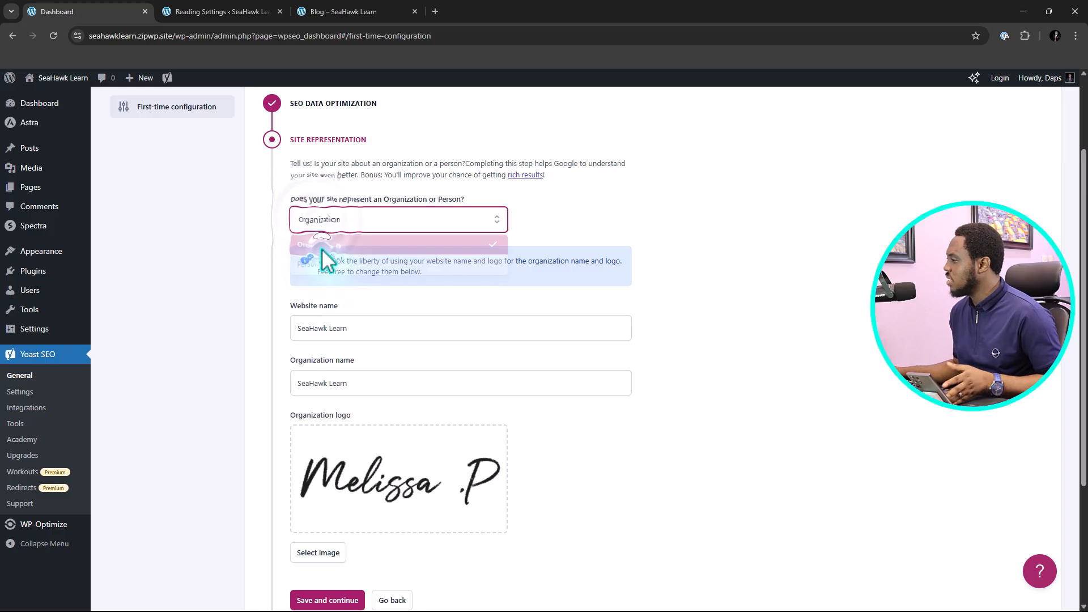
scroll(368, 287, down, 2)
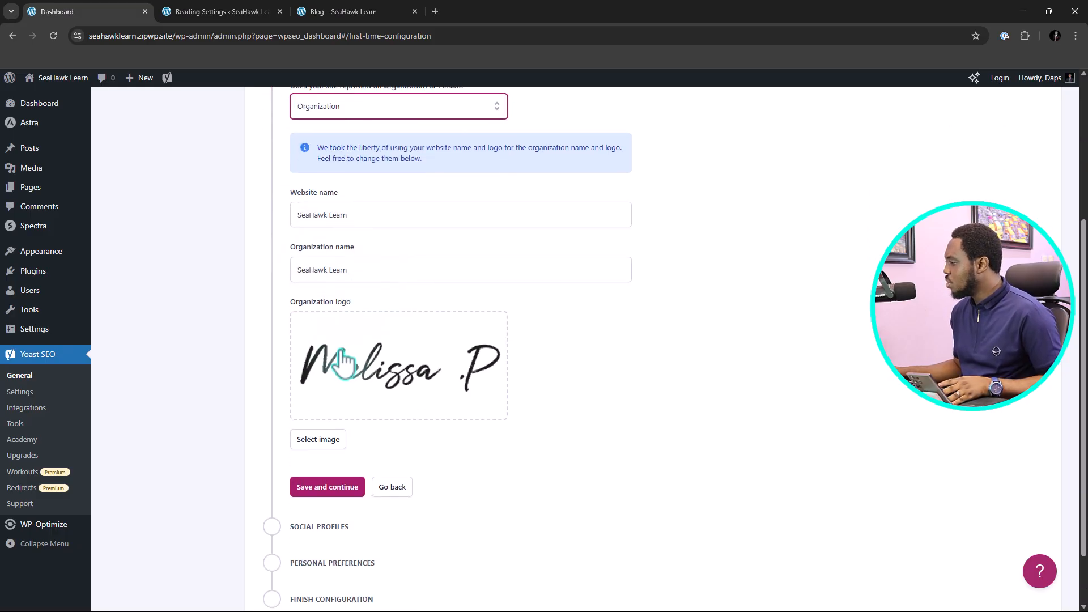
scroll(409, 396, down, 2)
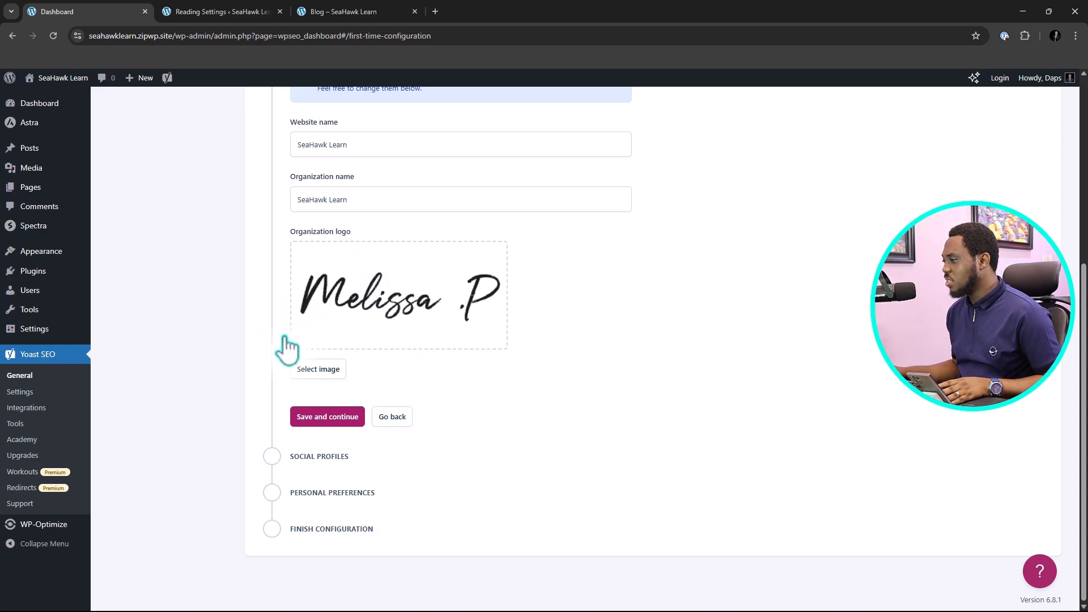
Leave the first-time configuration without saving and review the Yoast SEO site features, from the writing tools to the APIs
click(21, 392)
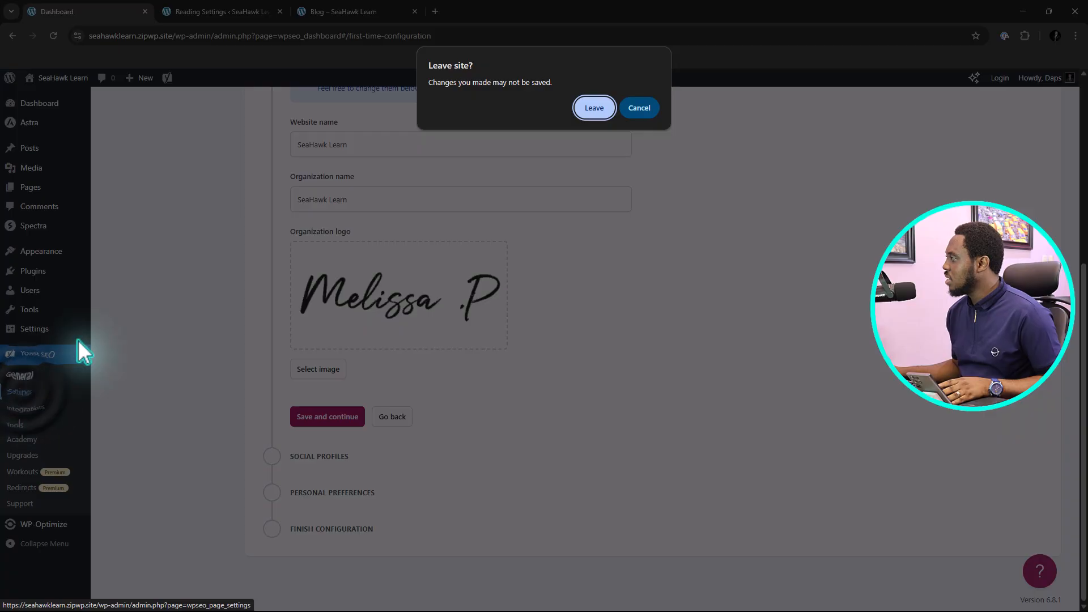
click(593, 107)
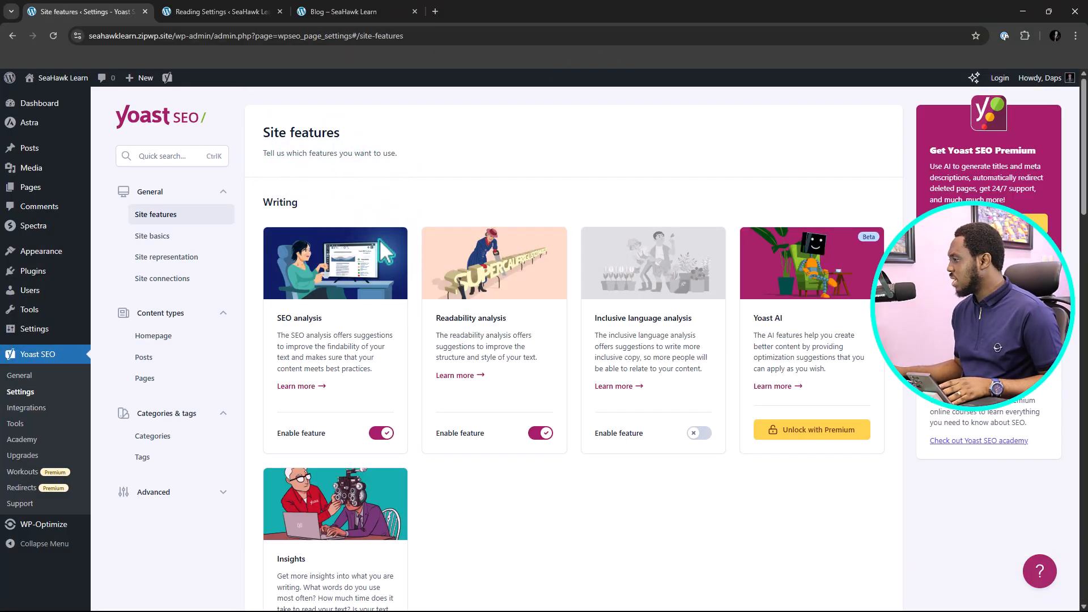
scroll(379, 239, down, 1)
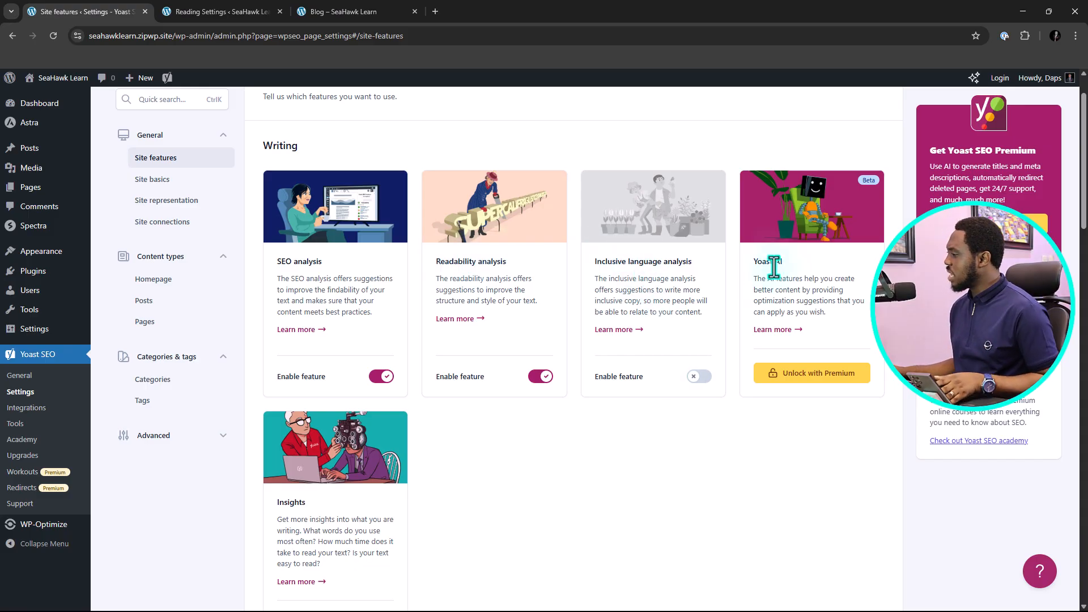
scroll(784, 272, down, 2)
scroll(783, 266, down, 9)
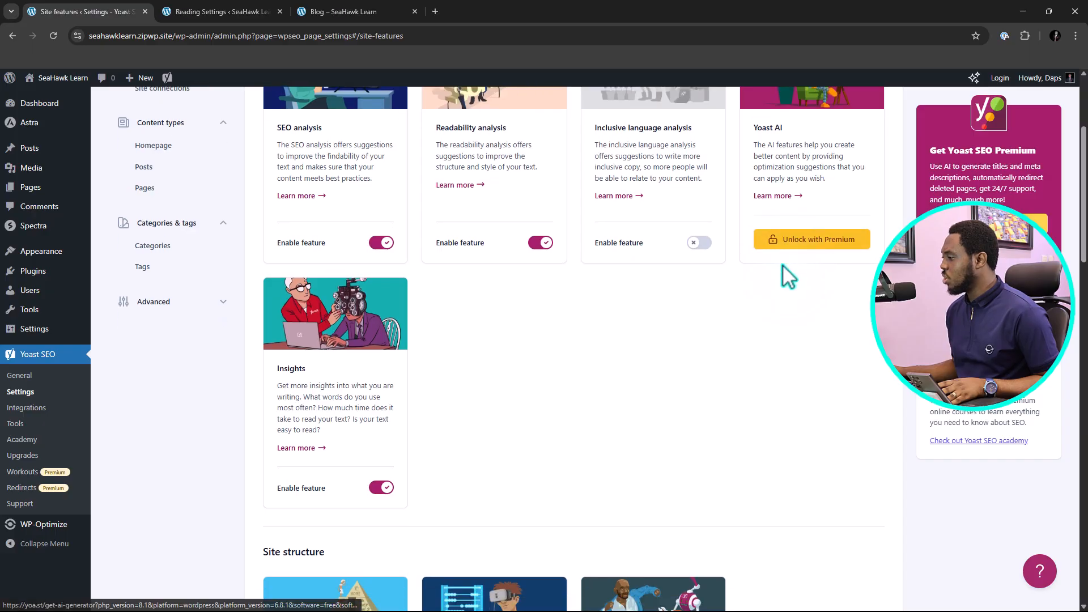
scroll(762, 276, down, 5)
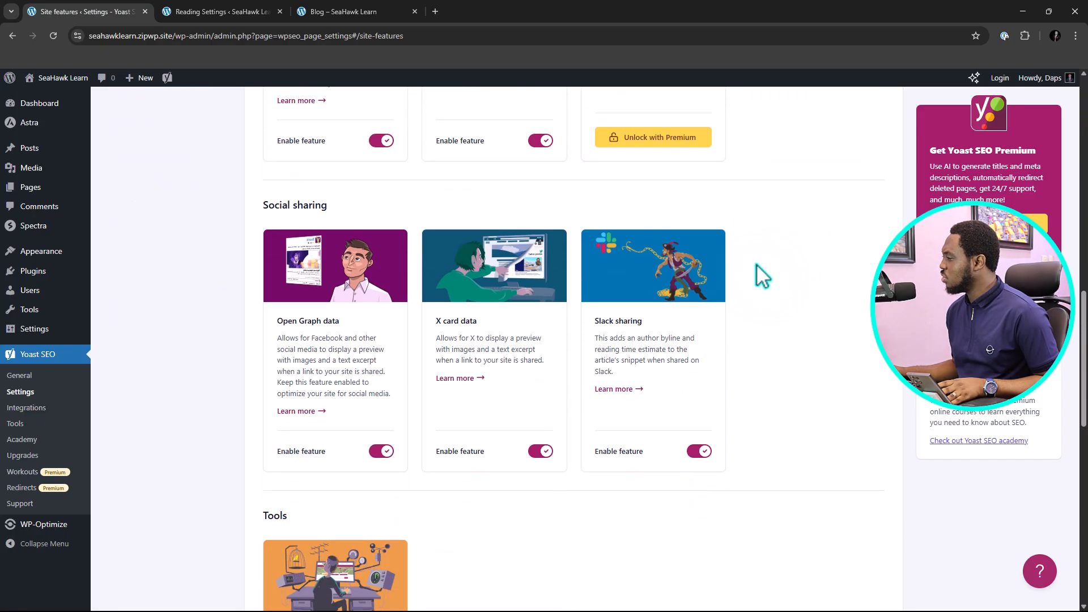
scroll(762, 276, down, 10)
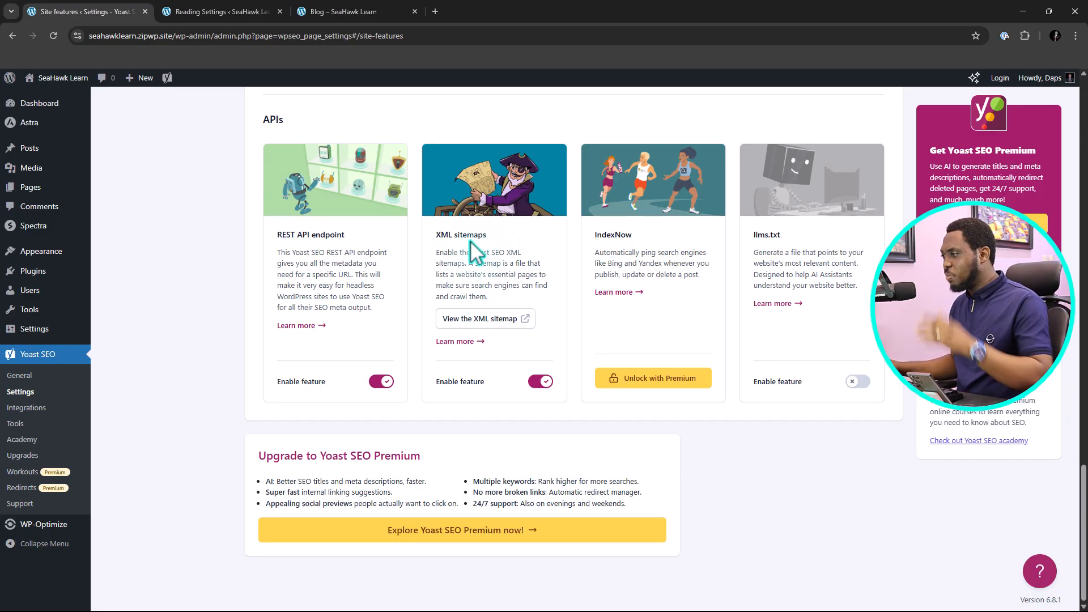
Search the plugin directory for "google", then install and activate Site Kit by Google
mouse_move(38, 280)
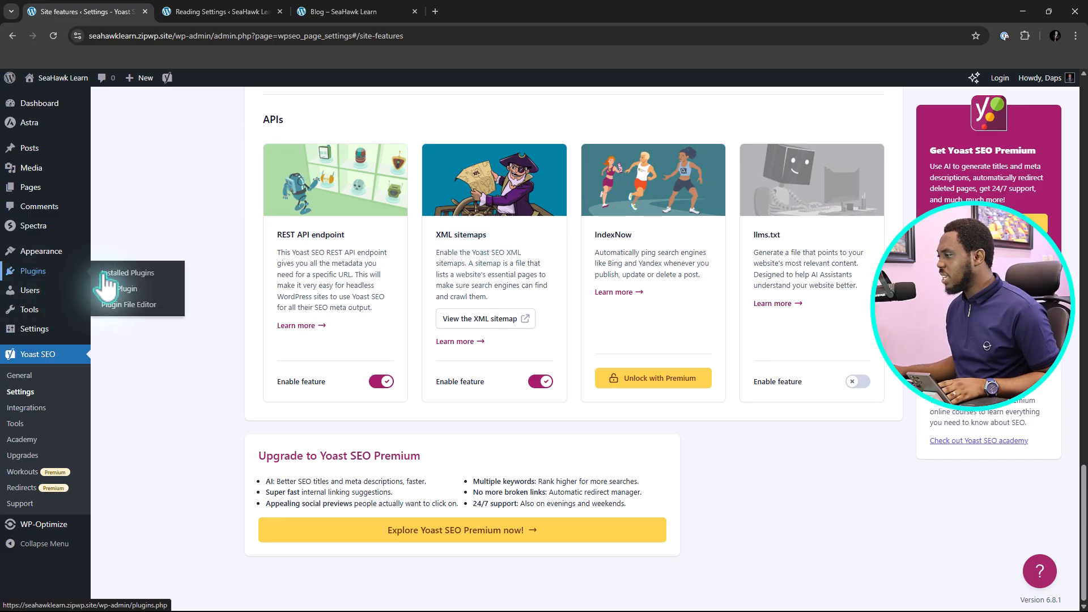
click(119, 290)
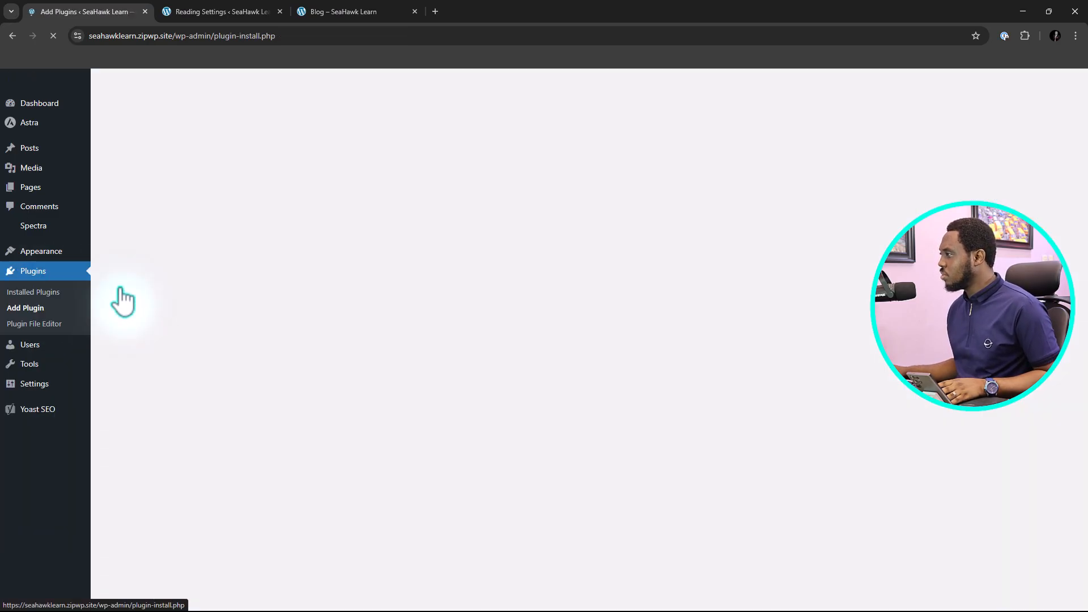
click(861, 139)
text(google)
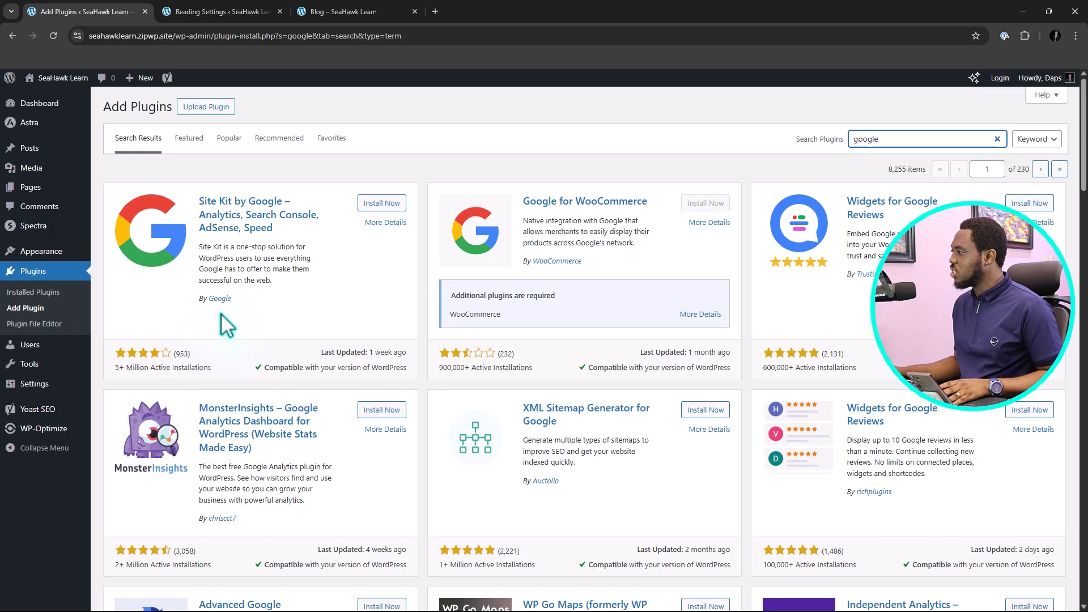
click(362, 205)
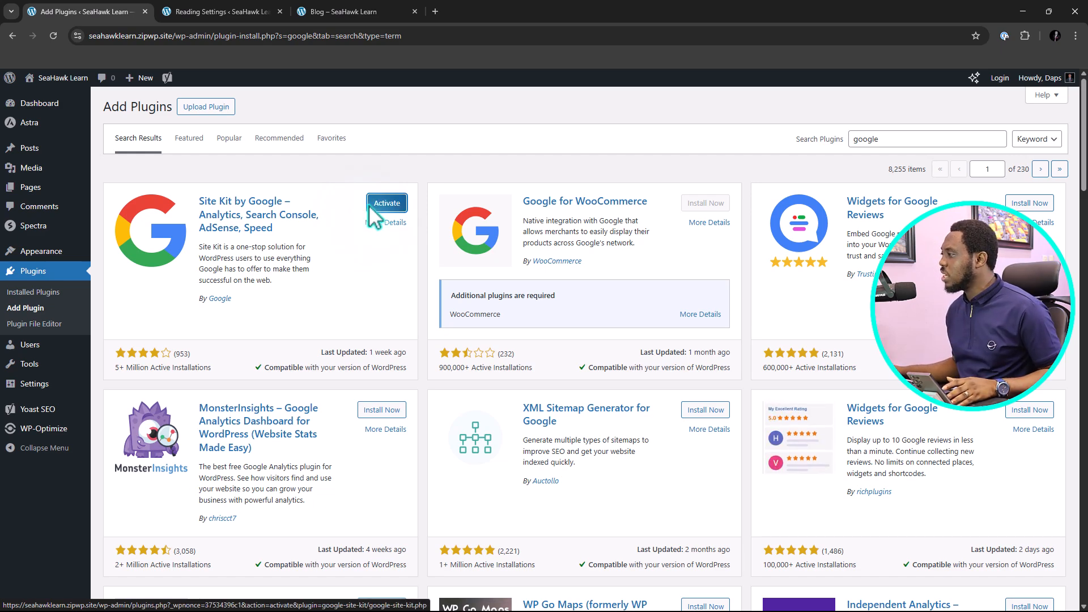
click(374, 208)
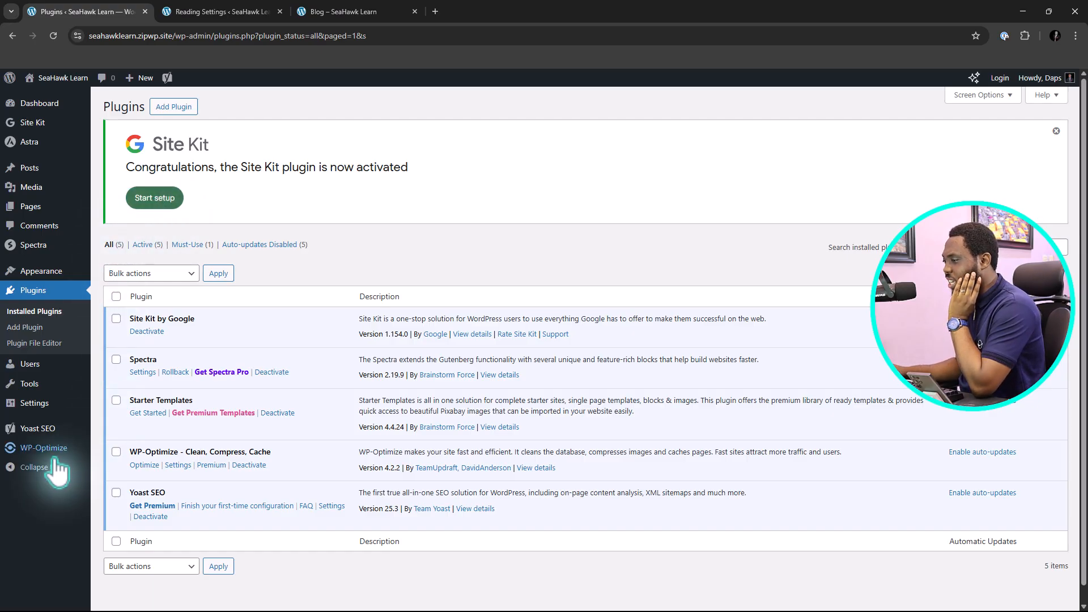
Open WP-Optimize's database section and examine the list of available cleanup optimizations
mouse_move(49, 449)
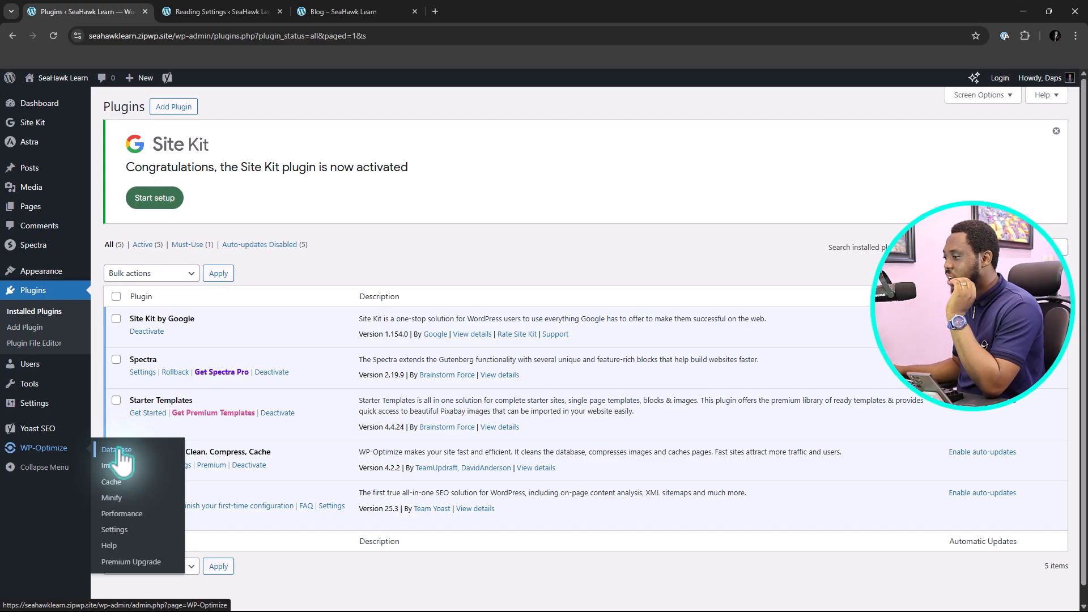
click(120, 450)
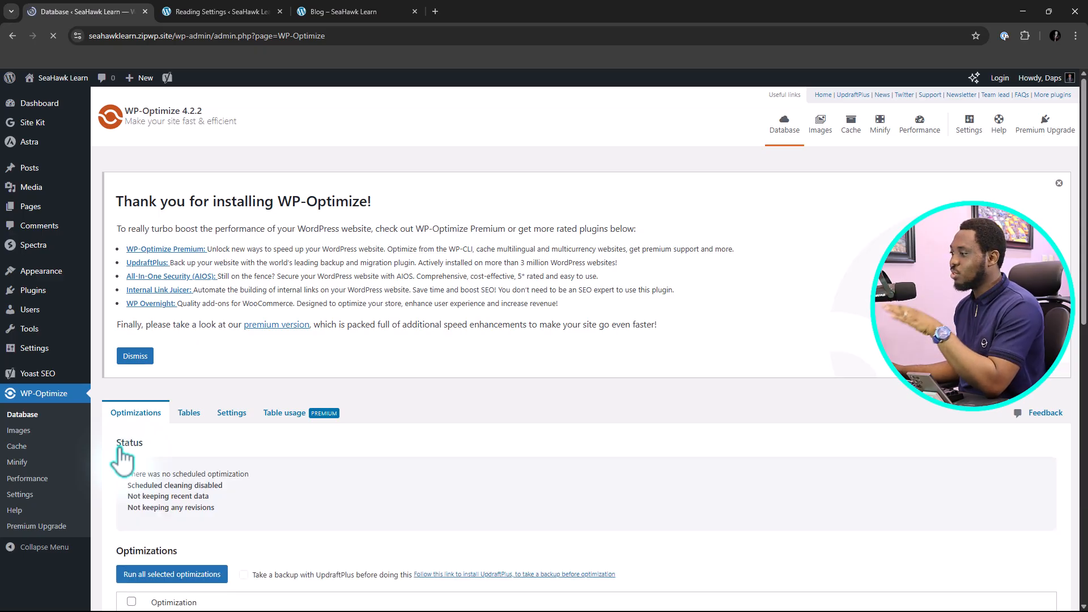
scroll(503, 310, down, 5)
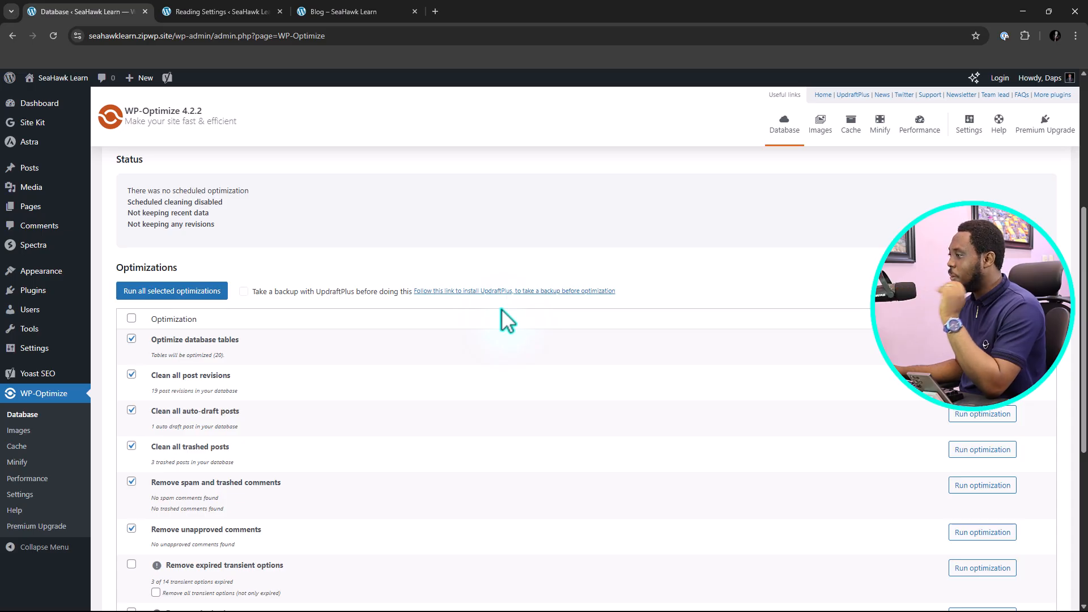
scroll(501, 308, down, 3)
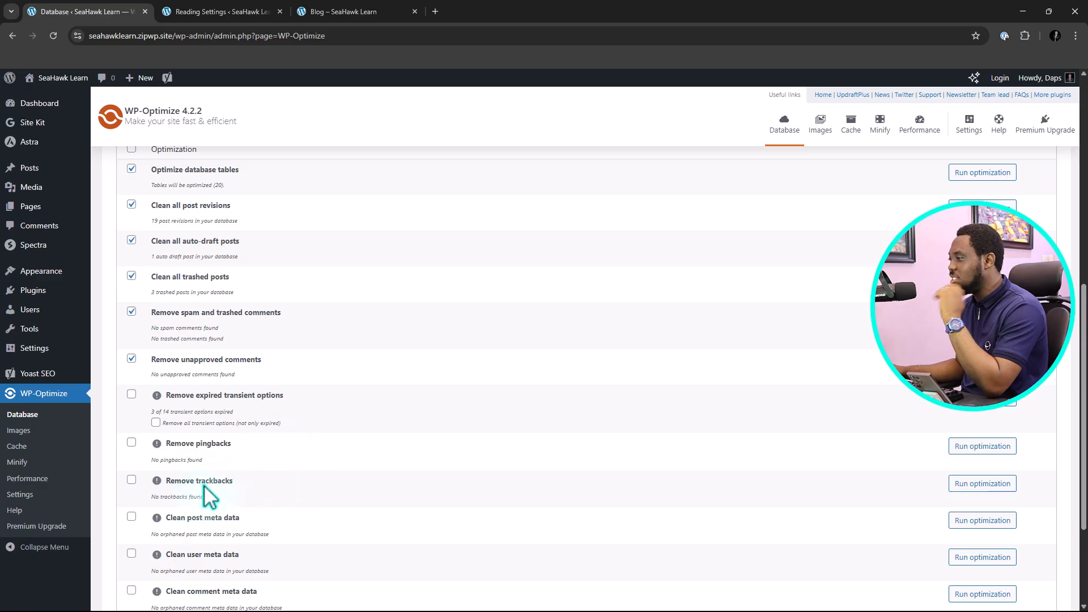
scroll(199, 481, up, 1)
scroll(199, 480, up, 3)
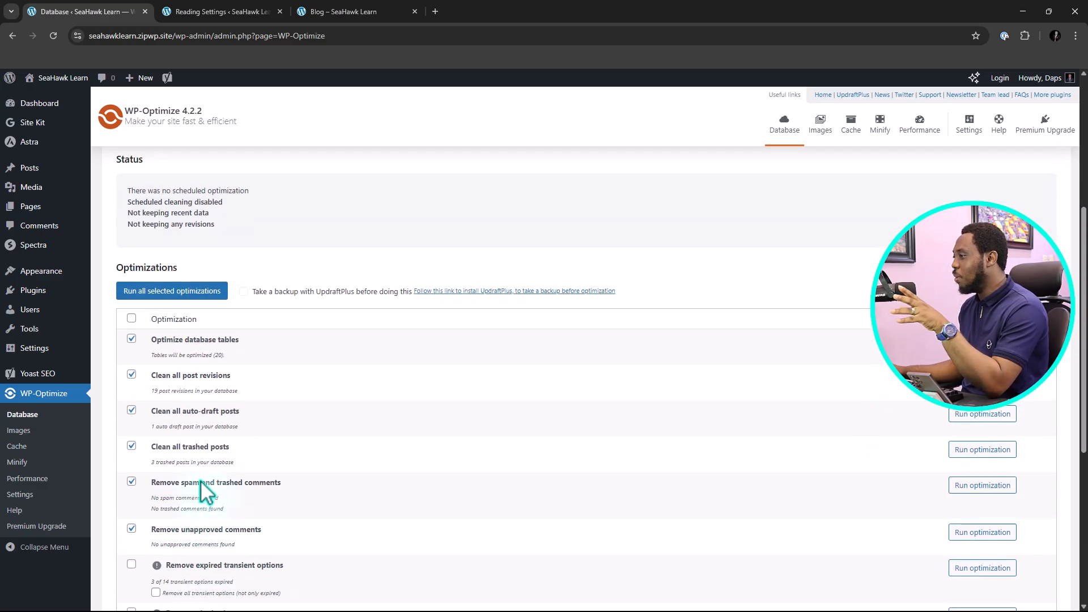